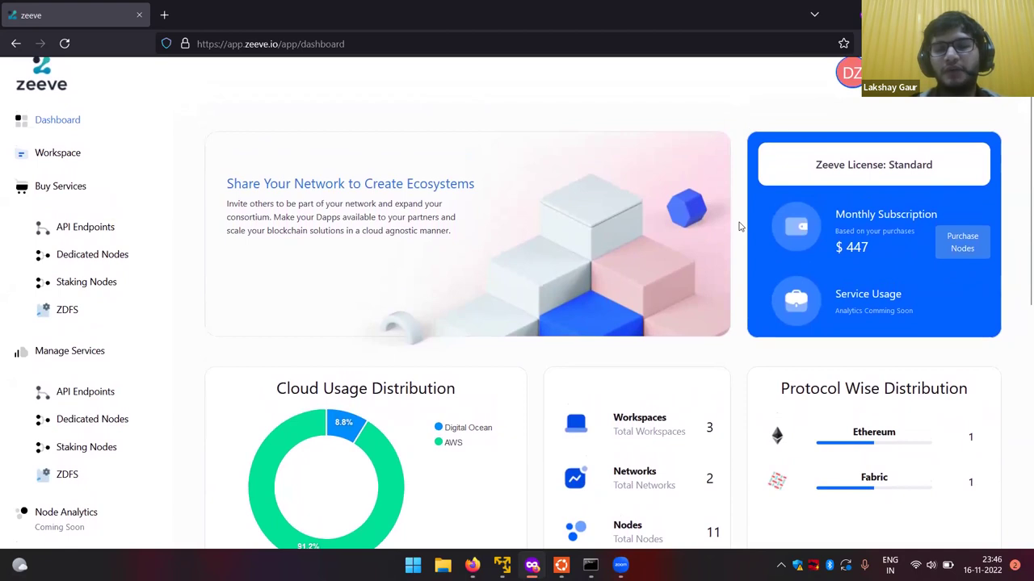
- Review the dashboard's subscription, Cloud Usage Distribution, resource totals and Protocol Wise Distribution cards
{"action": "scroll", "coordinate": [736, 214], "scroll_direction": "up", "scroll_amount": 1}
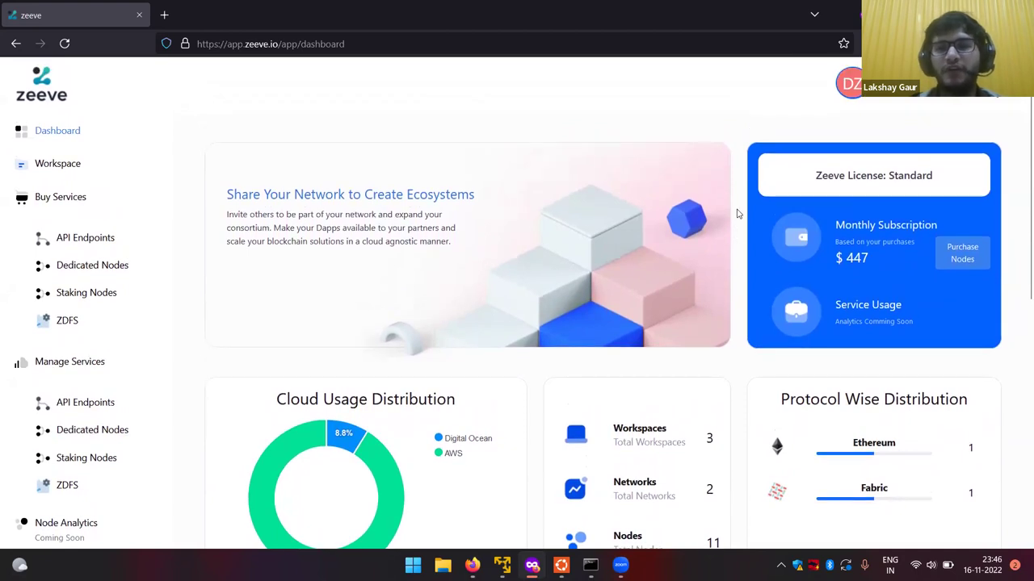
{"action": "scroll", "coordinate": [737, 213], "scroll_direction": "down", "scroll_amount": 1}
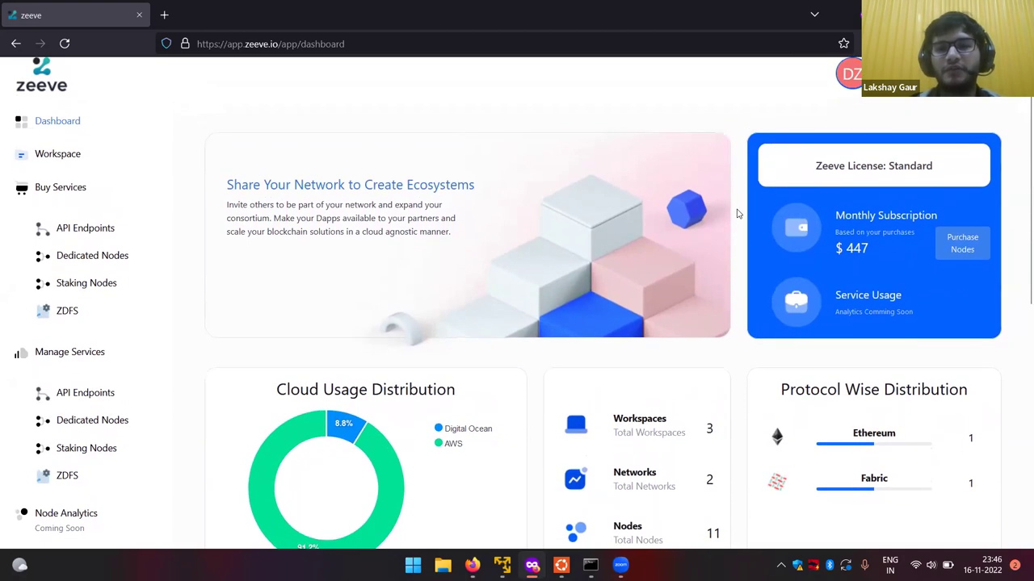
{"action": "scroll", "coordinate": [763, 157], "scroll_direction": "up", "scroll_amount": 1}
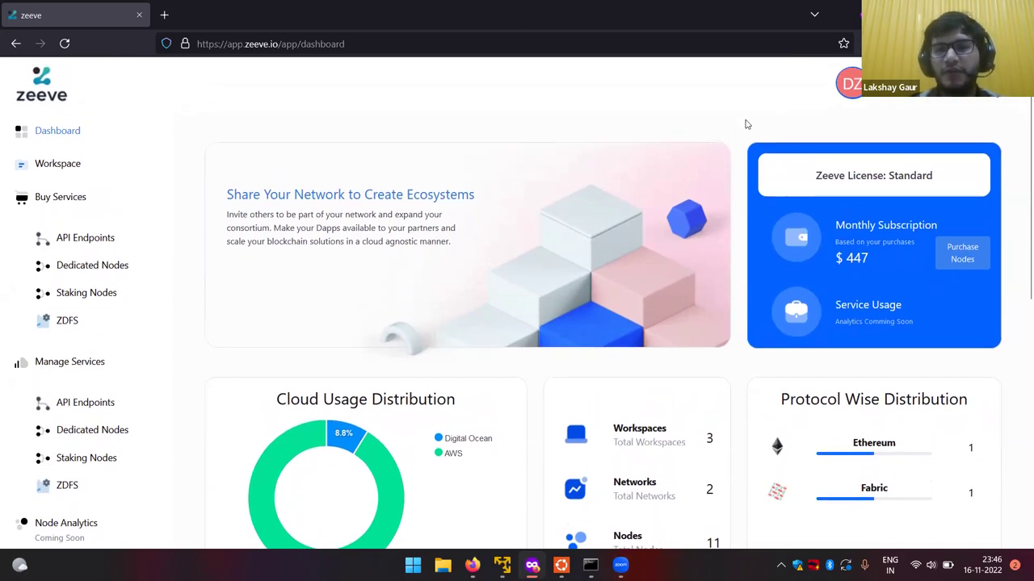
{"action": "scroll", "coordinate": [740, 128], "scroll_direction": "down", "scroll_amount": 1}
{"action": "scroll", "coordinate": [727, 206], "scroll_direction": "down", "scroll_amount": 2}
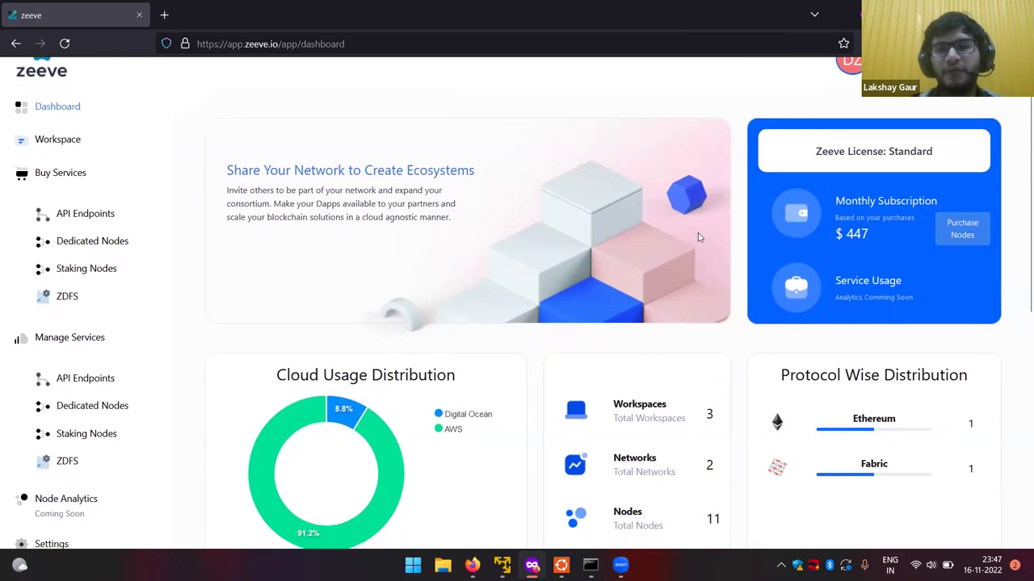
{"action": "scroll", "coordinate": [699, 237], "scroll_direction": "up", "scroll_amount": 1}
{"action": "scroll", "coordinate": [687, 266], "scroll_direction": "down", "scroll_amount": 1}
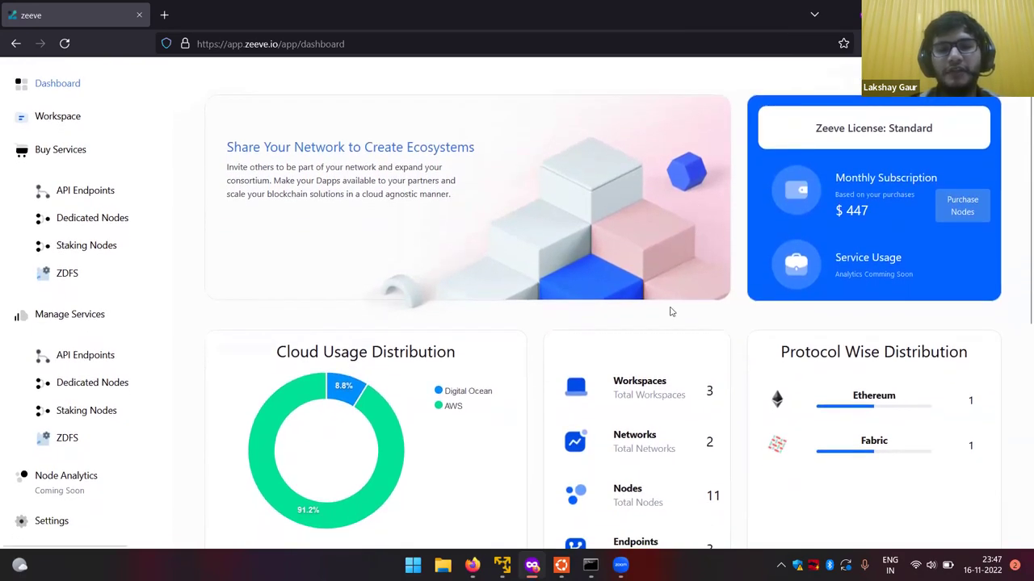
{"action": "scroll", "coordinate": [597, 347], "scroll_direction": "down", "scroll_amount": 2}
{"action": "scroll", "coordinate": [509, 412], "scroll_direction": "down", "scroll_amount": 1}
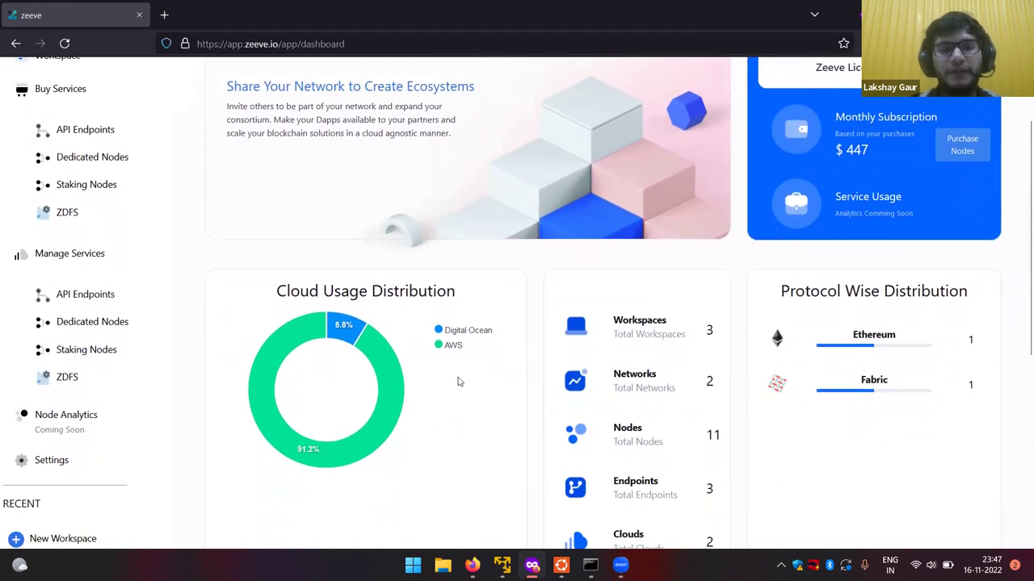
{"action": "scroll", "coordinate": [464, 405], "scroll_direction": "down", "scroll_amount": 1}
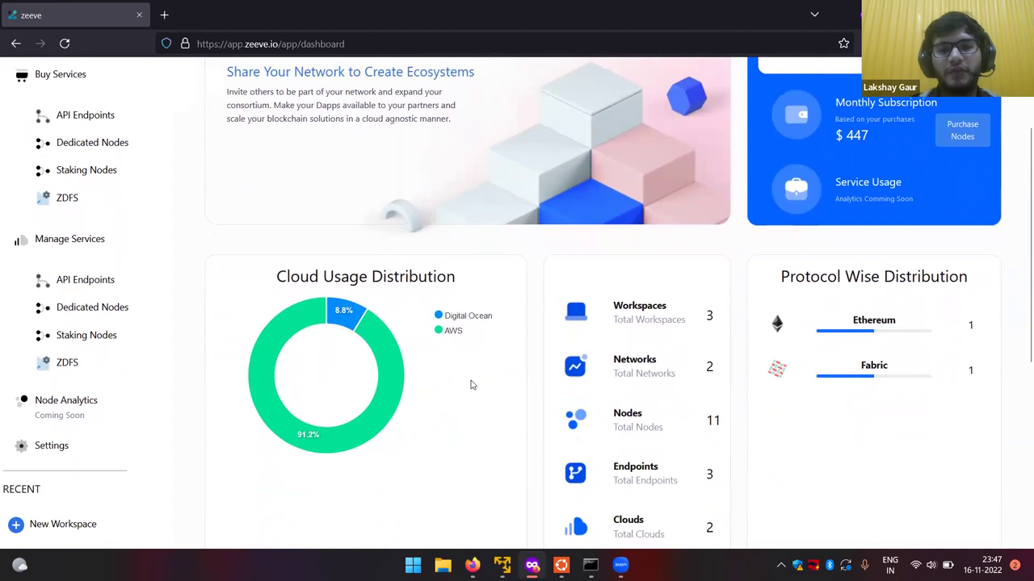
{"action": "scroll", "coordinate": [483, 383], "scroll_direction": "down", "scroll_amount": 2}
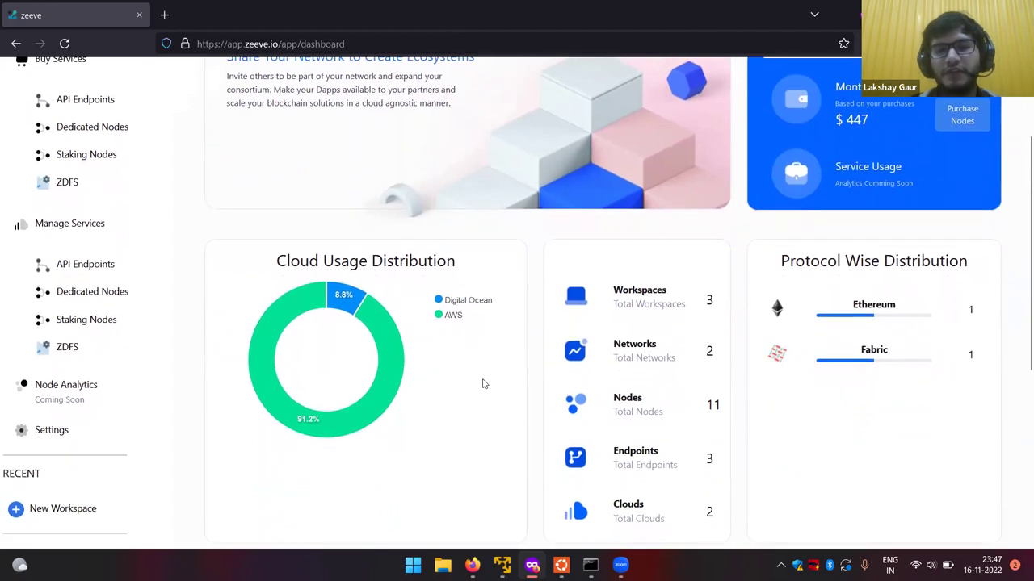
{"action": "scroll", "coordinate": [482, 383], "scroll_direction": "down", "scroll_amount": 1}
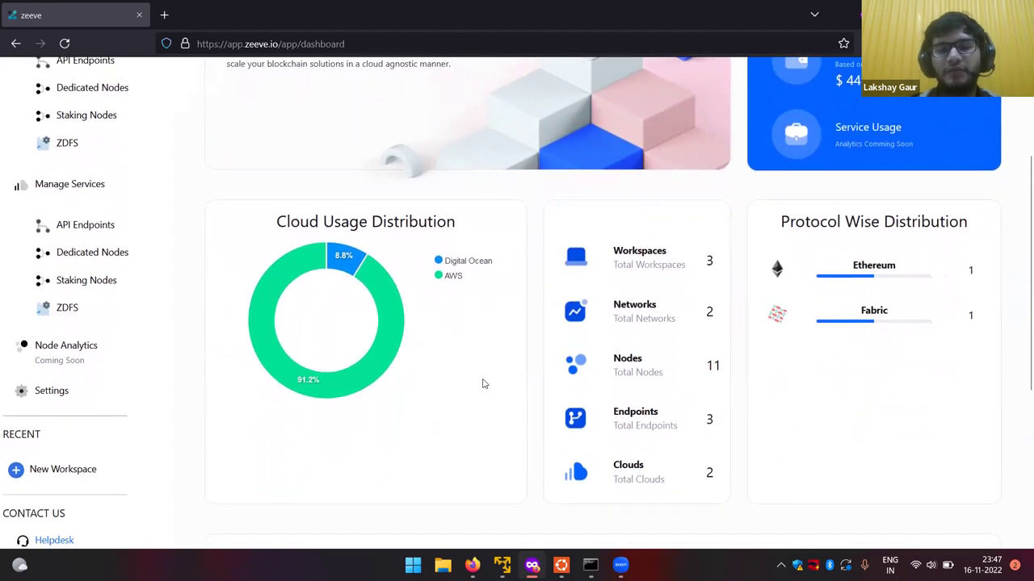
{"action": "scroll", "coordinate": [483, 379], "scroll_direction": "down", "scroll_amount": 1}
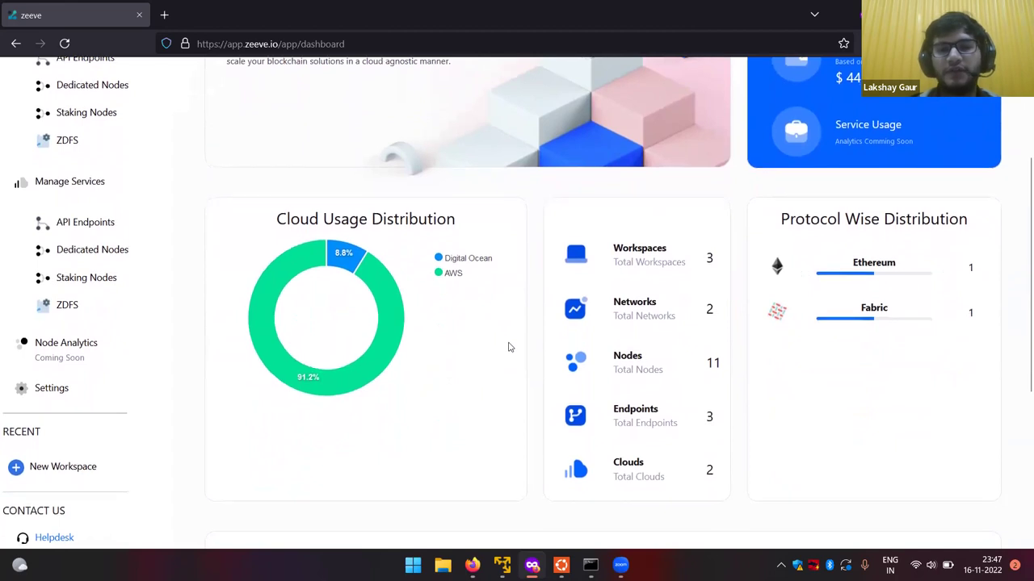
{"action": "scroll", "coordinate": [510, 351], "scroll_direction": "down", "scroll_amount": 1}
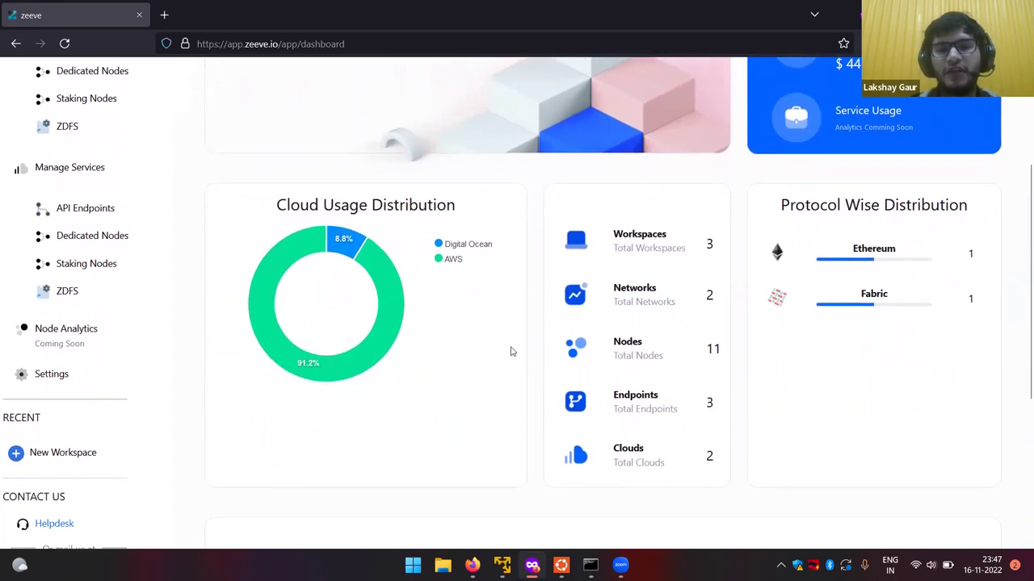
{"action": "scroll", "coordinate": [511, 351], "scroll_direction": "down", "scroll_amount": 1}
{"action": "scroll", "coordinate": [754, 396], "scroll_direction": "down", "scroll_amount": 1}
{"action": "scroll", "coordinate": [445, 466], "scroll_direction": "down", "scroll_amount": 1}
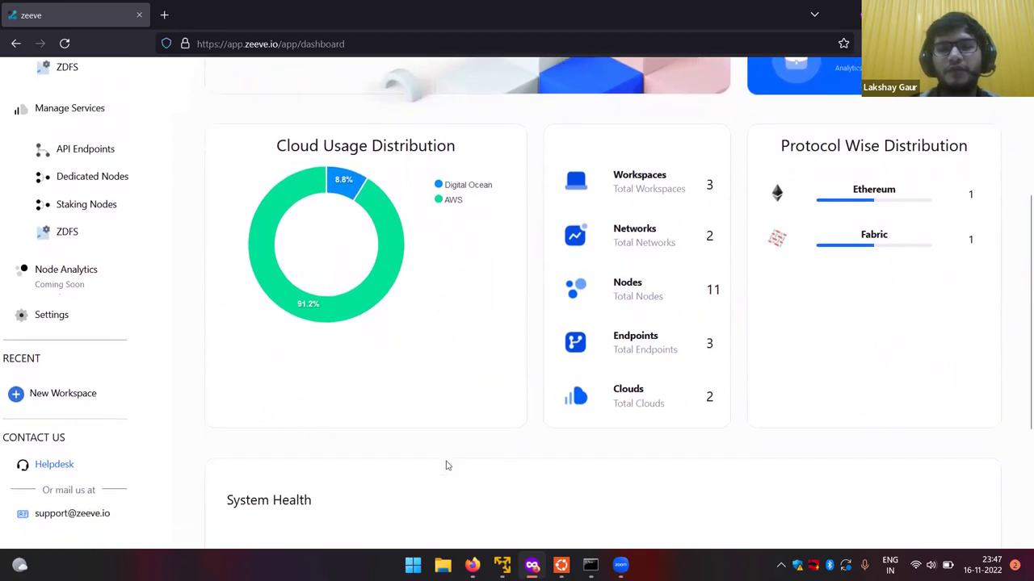
- Examine the System Health section of the dashboard, including node, ticket, warning and invite figures
{"action": "scroll", "coordinate": [437, 461], "scroll_direction": "down", "scroll_amount": 1}
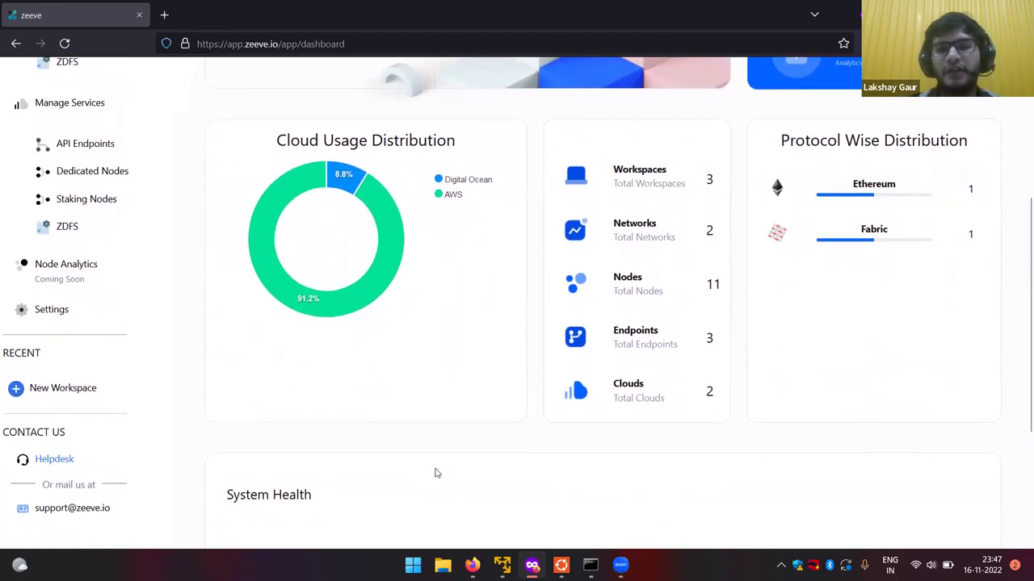
{"action": "scroll", "coordinate": [434, 476], "scroll_direction": "down", "scroll_amount": 2}
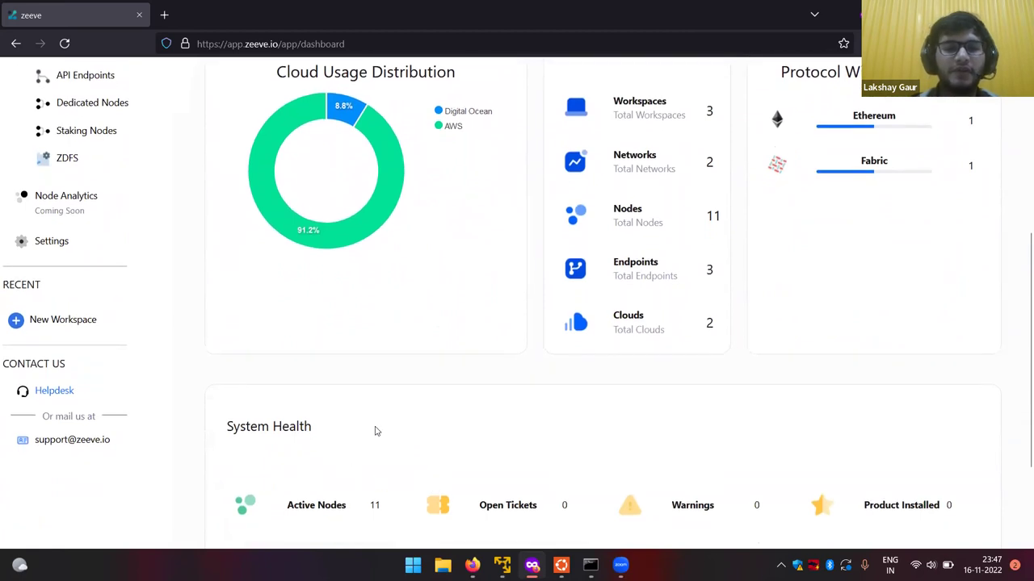
{"action": "scroll", "coordinate": [376, 429], "scroll_direction": "down", "scroll_amount": 1}
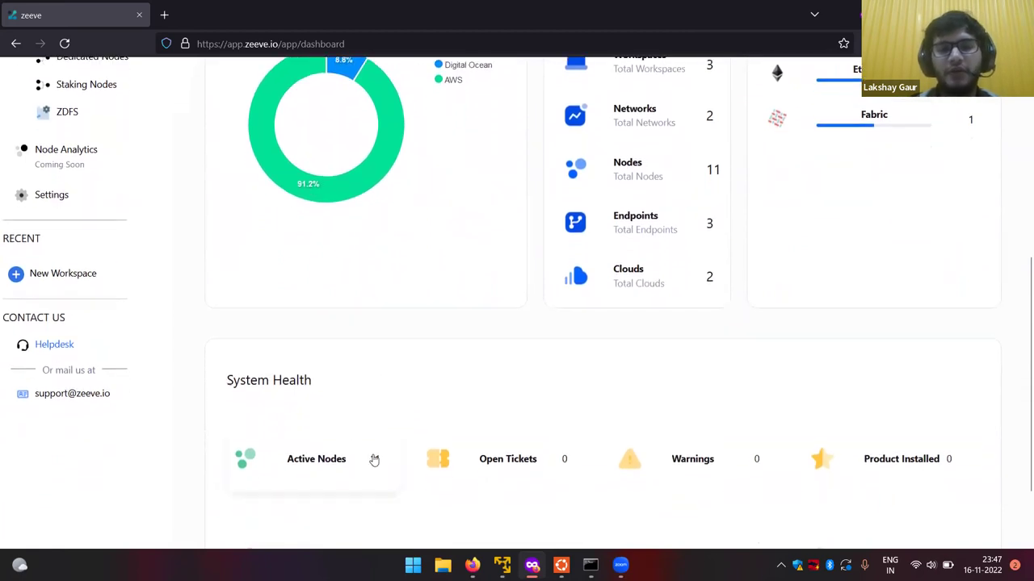
{"action": "scroll", "coordinate": [393, 496], "scroll_direction": "down", "scroll_amount": 2}
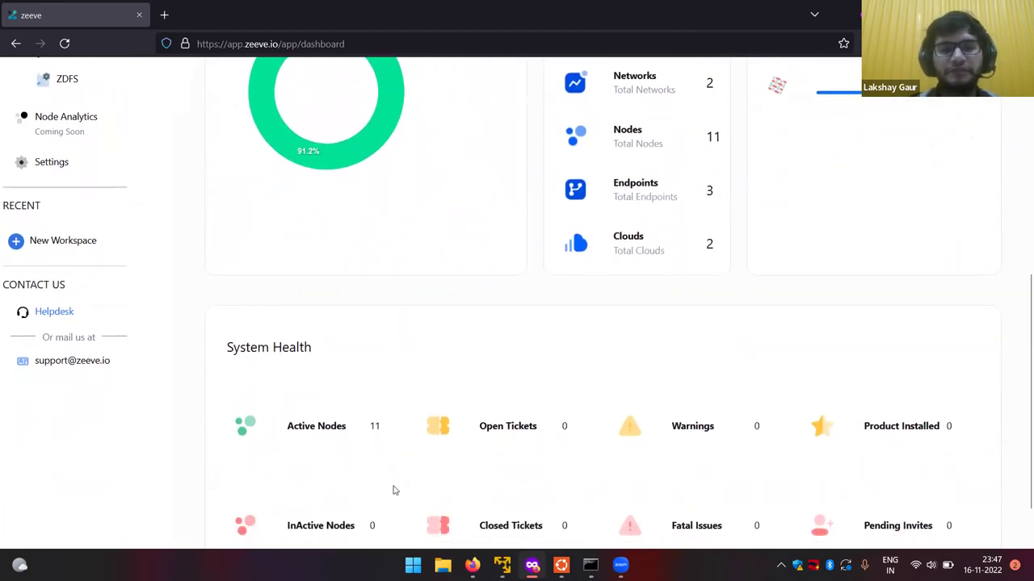
{"action": "scroll", "coordinate": [394, 484], "scroll_direction": "down", "scroll_amount": 1}
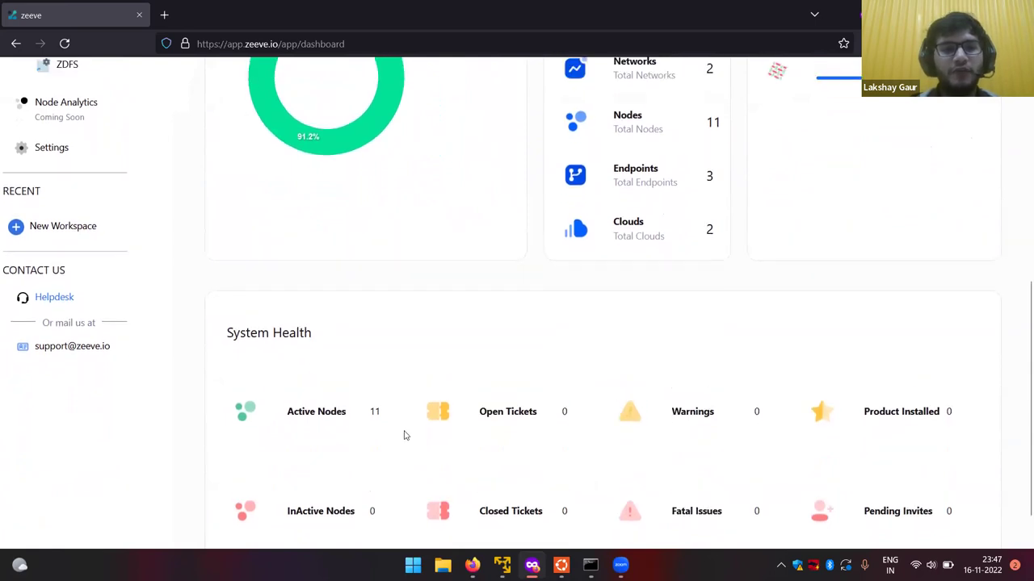
{"action": "scroll", "coordinate": [425, 362], "scroll_direction": "up", "scroll_amount": 3}
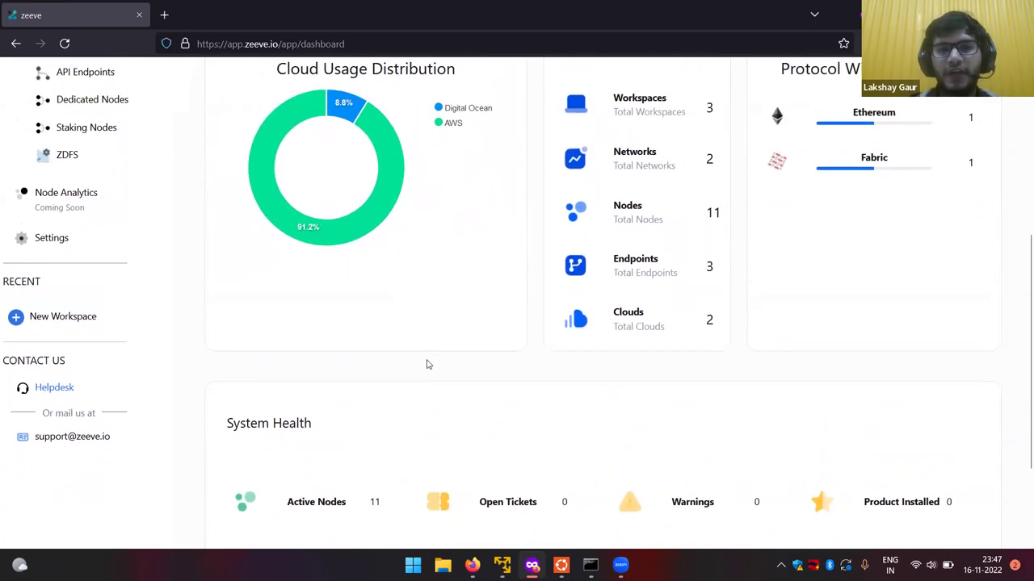
{"action": "scroll", "coordinate": [427, 364], "scroll_direction": "up", "scroll_amount": 2}
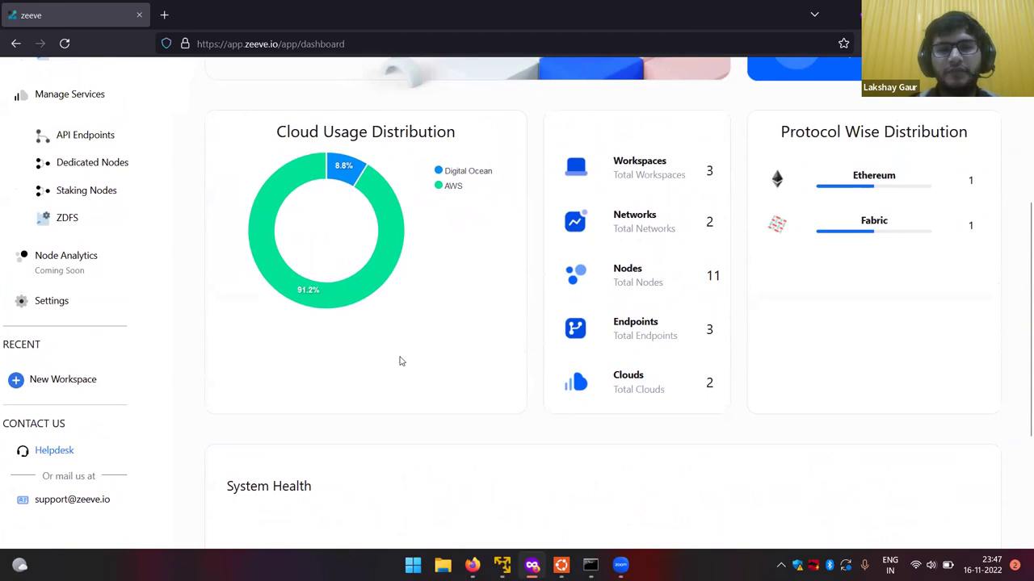
- Open the account settings and view the user details of the profile
{"action": "scroll", "coordinate": [399, 361], "scroll_direction": "up", "scroll_amount": 2}
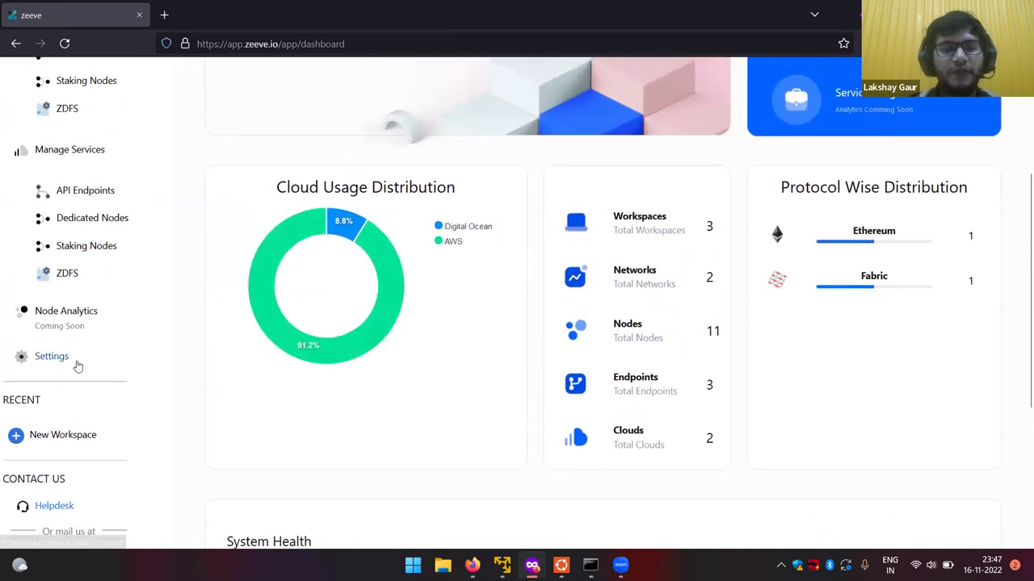
{"action": "left_click", "coordinate": [78, 367]}
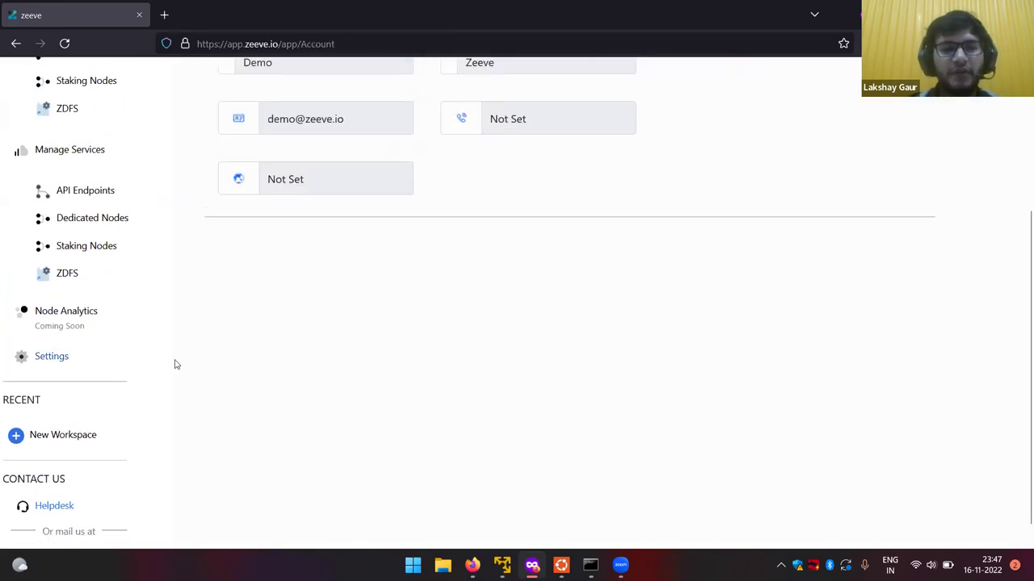
{"action": "scroll", "coordinate": [174, 362], "scroll_direction": "up", "scroll_amount": 3}
{"action": "scroll", "coordinate": [282, 356], "scroll_direction": "up", "scroll_amount": 2}
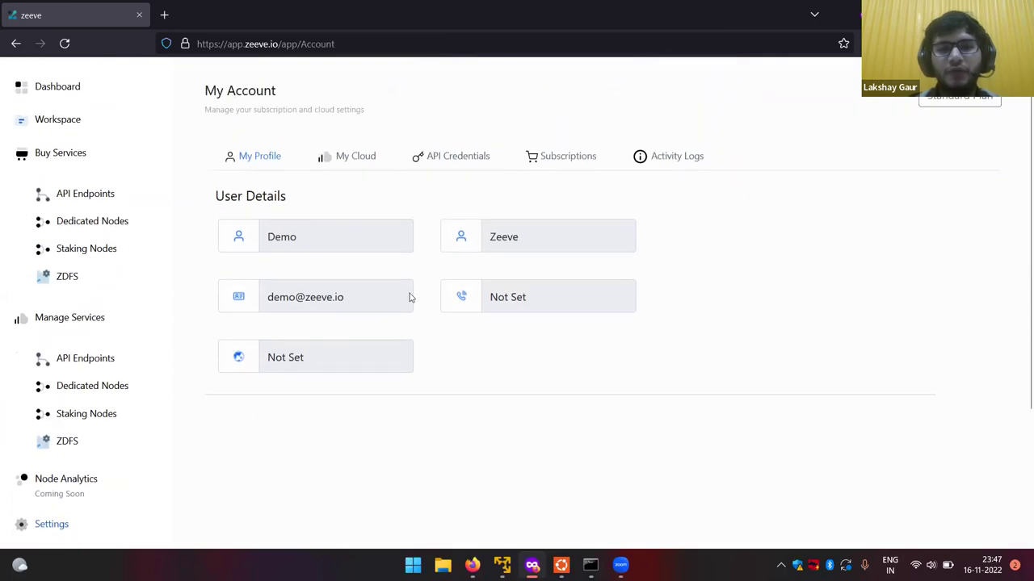
{"action": "scroll", "coordinate": [402, 252], "scroll_direction": "up", "scroll_amount": 1}
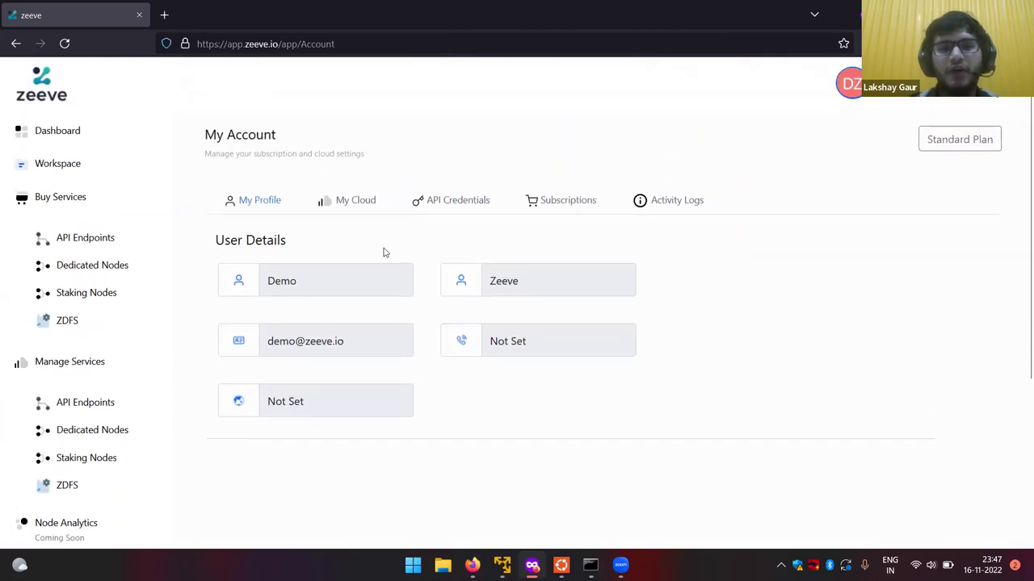
- Show the account's linked AWS clouds, view the form for authorizing another AWS account, and close it
{"action": "left_click", "coordinate": [347, 217]}
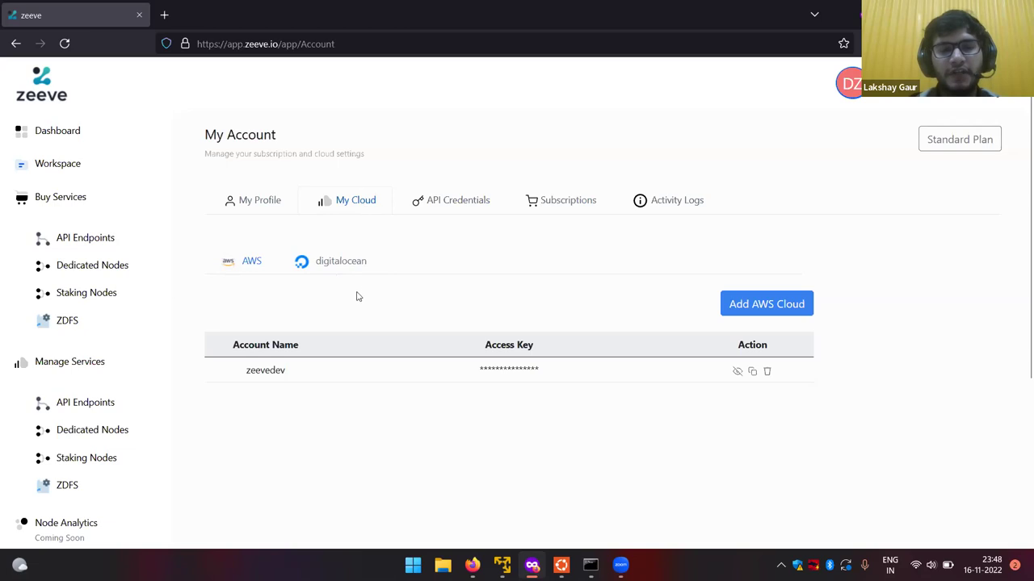
{"action": "scroll", "coordinate": [358, 301], "scroll_direction": "down", "scroll_amount": 1}
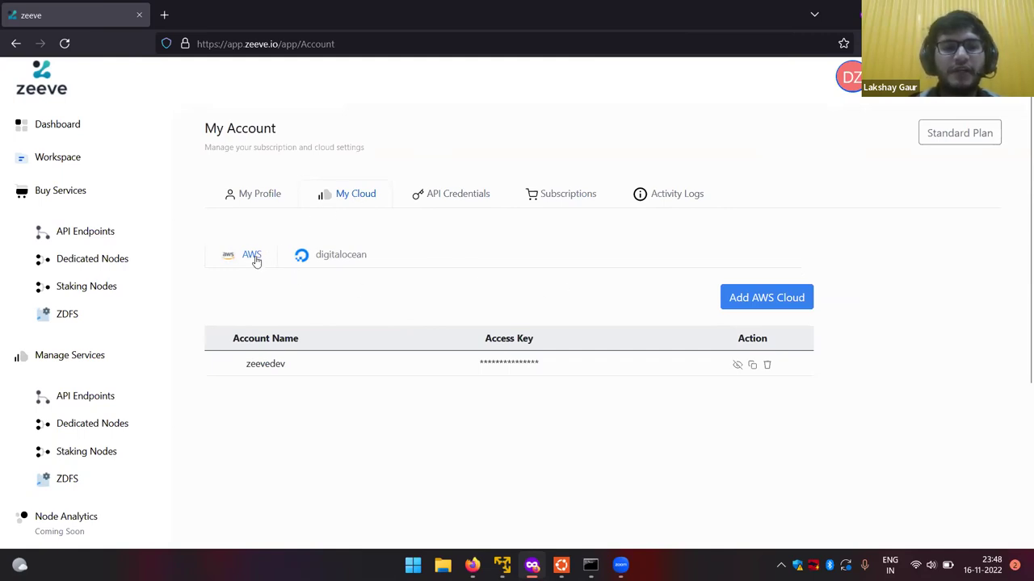
{"action": "left_click", "coordinate": [792, 298]}
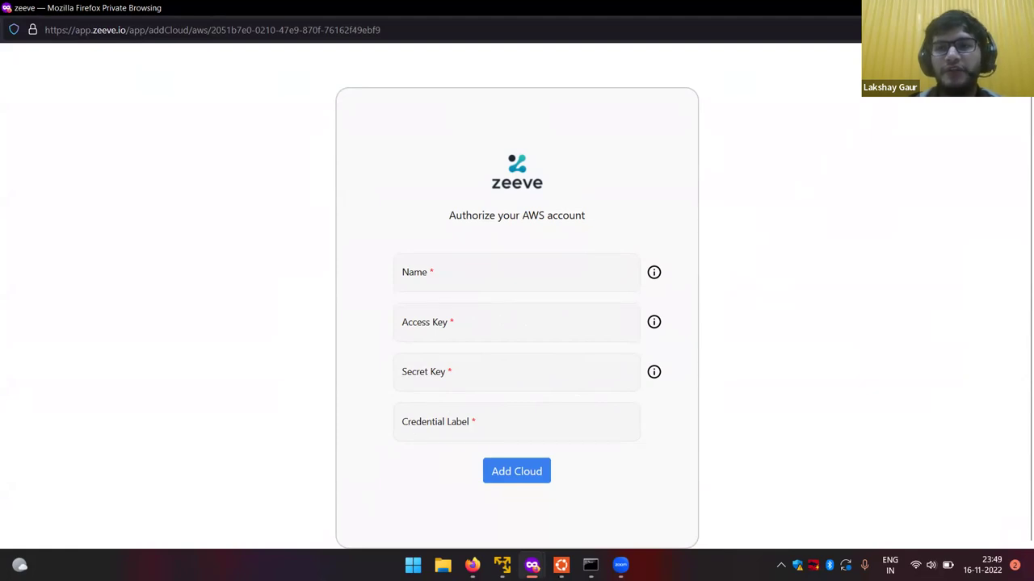
{"action": "key", "text": "ctrl+w"}
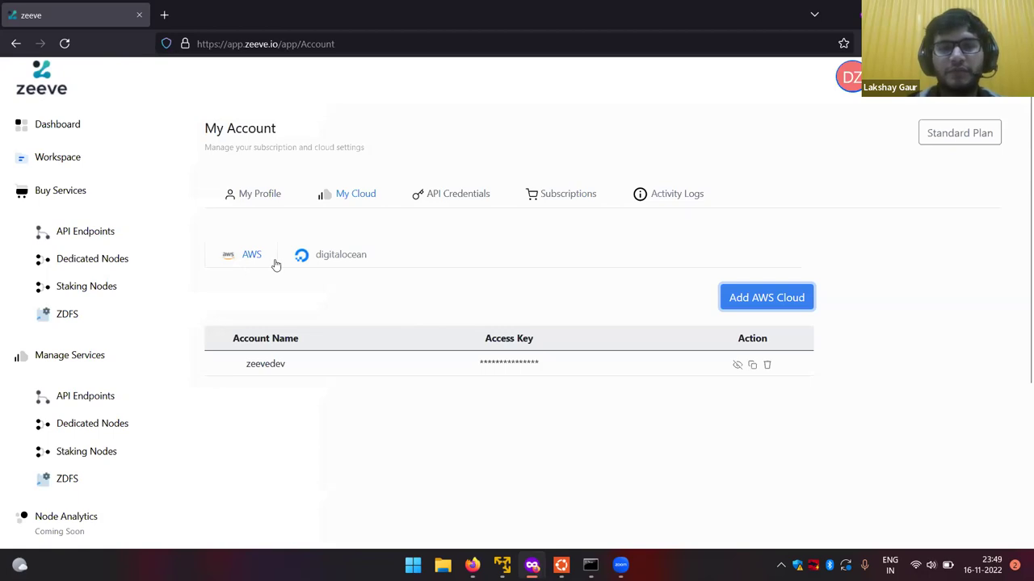
- Show the linked DigitalOcean clouds and open the option for adding a Digital Ocean cloud
{"action": "left_click", "coordinate": [328, 271]}
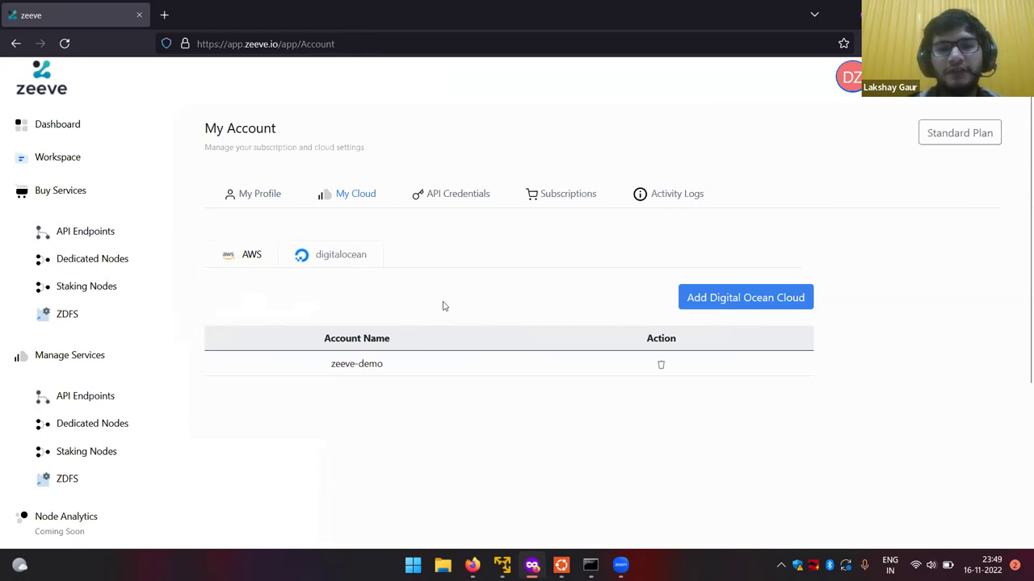
{"action": "left_click", "coordinate": [696, 296]}
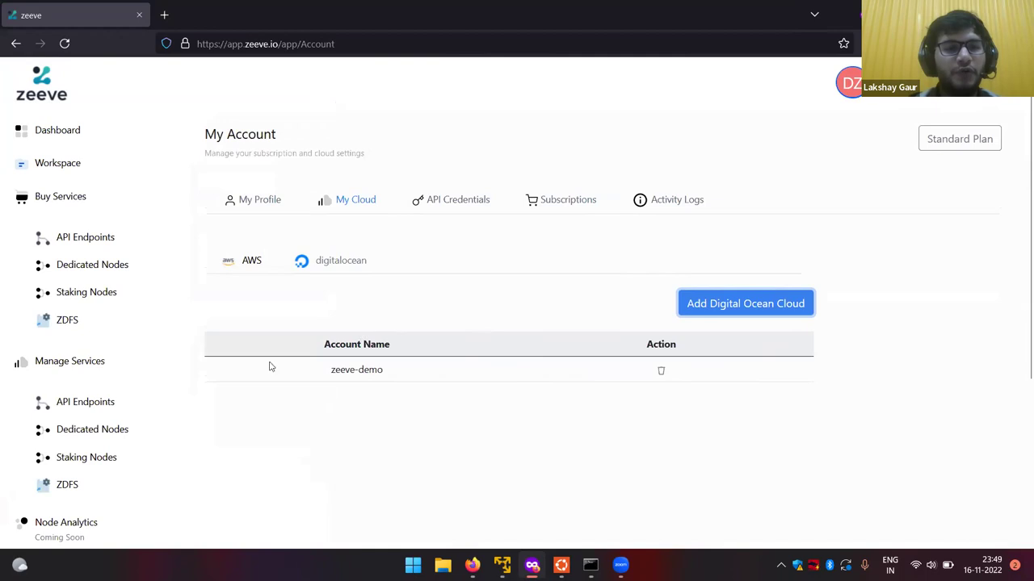
- Open the list of managed dedicated nodes and networks
{"action": "scroll", "coordinate": [127, 368], "scroll_direction": "down", "scroll_amount": 1}
{"action": "scroll", "coordinate": [127, 366], "scroll_direction": "down", "scroll_amount": 1}
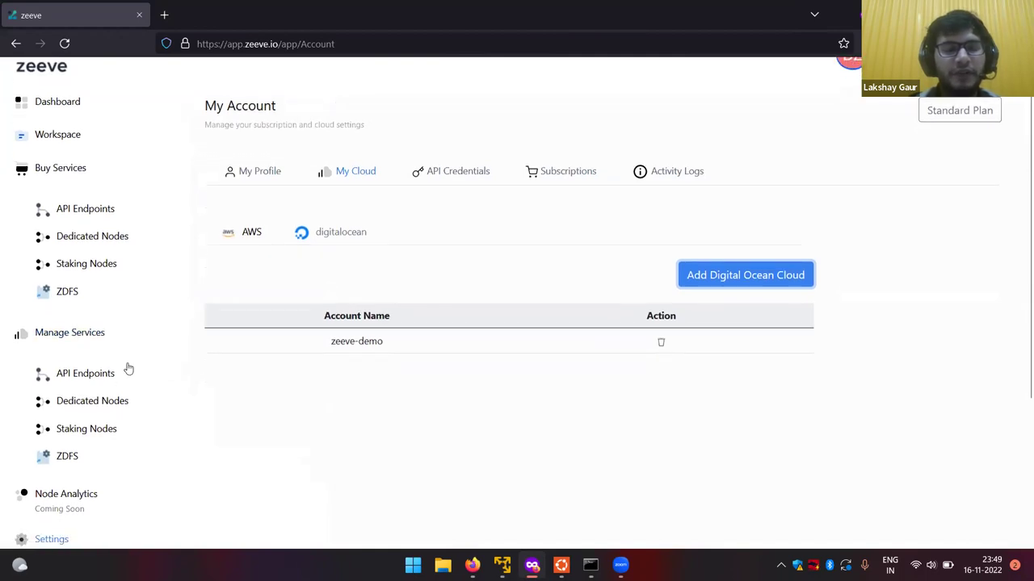
{"action": "scroll", "coordinate": [153, 339], "scroll_direction": "down", "scroll_amount": 1}
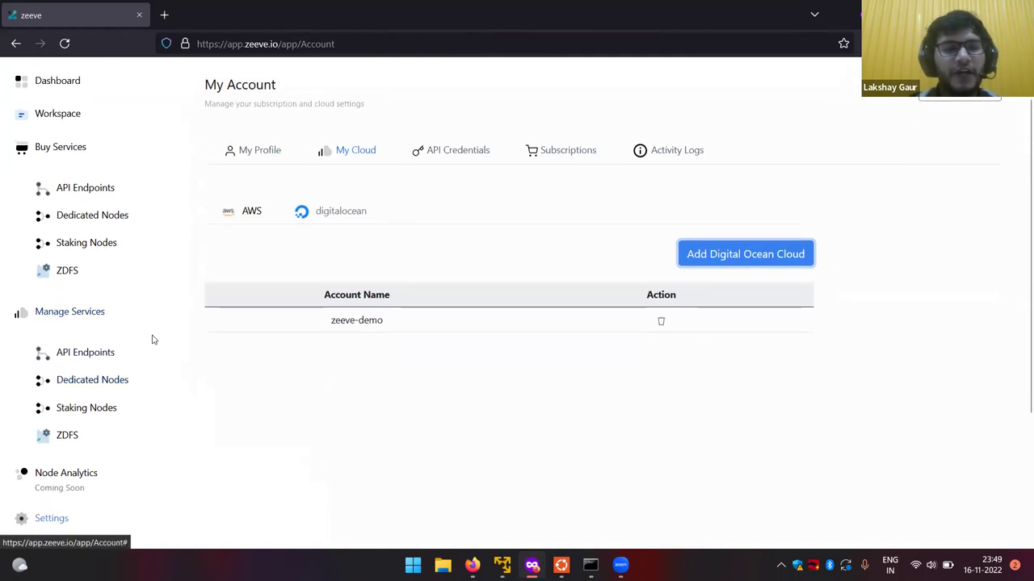
{"action": "left_click", "coordinate": [121, 385]}
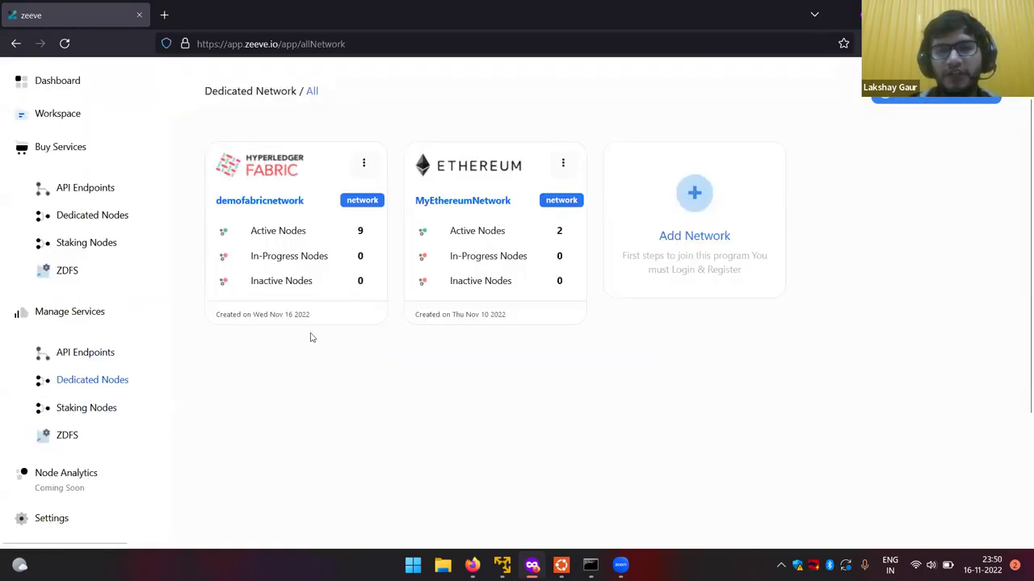
- Start adding a dedicated network and display the subscriptions available for configuring it
{"action": "scroll", "coordinate": [369, 322], "scroll_direction": "up", "scroll_amount": 2}
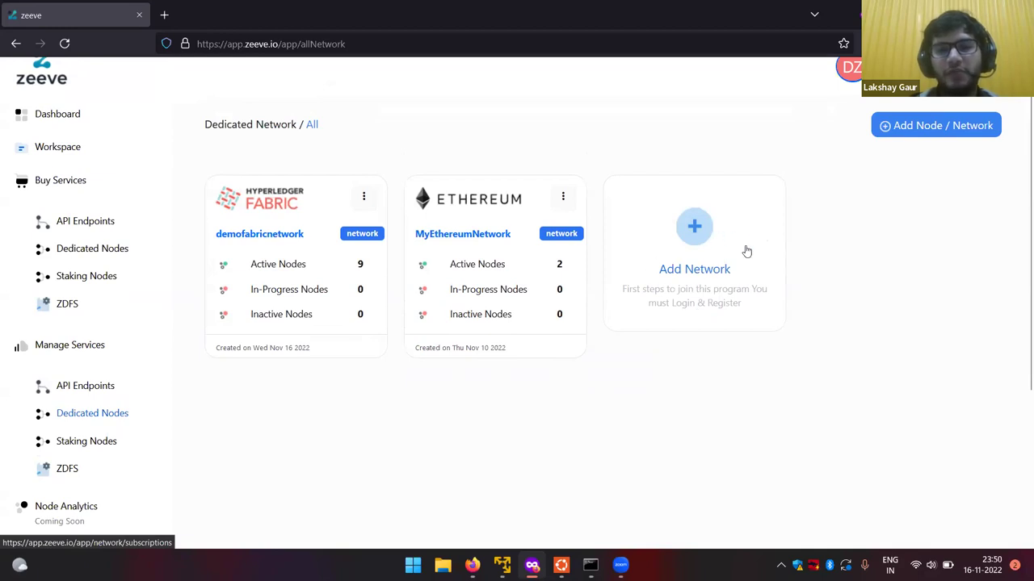
{"action": "left_click", "coordinate": [709, 263]}
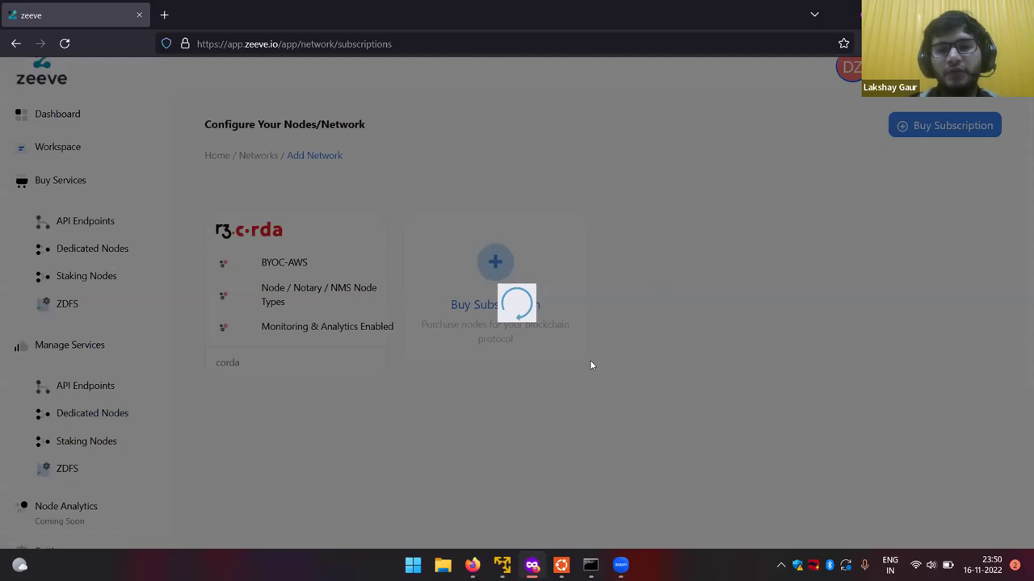
{"action": "scroll", "coordinate": [644, 385], "scroll_direction": "down", "scroll_amount": 1}
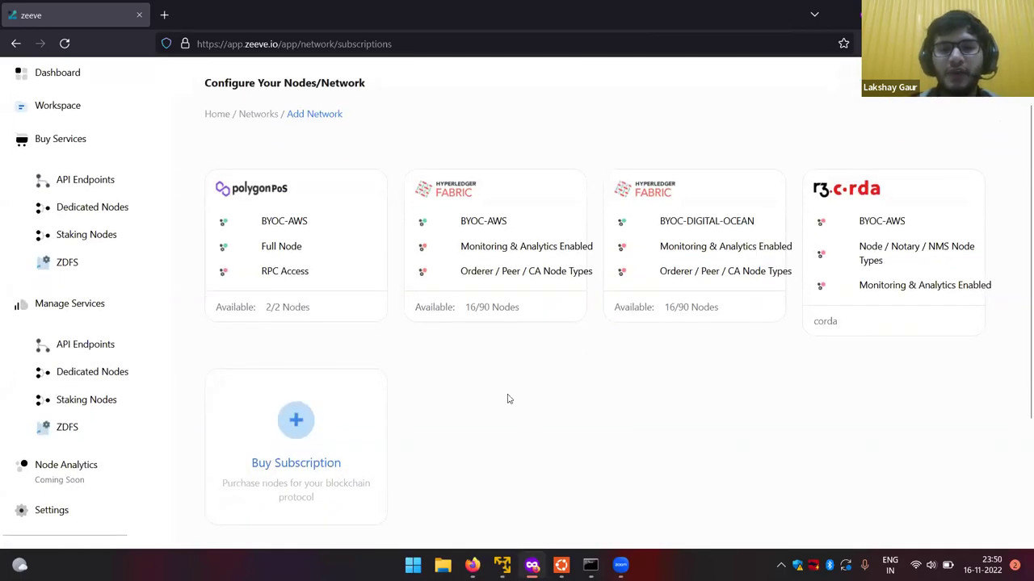
- Start configuring a network from the Hyperledger Fabric subscription for BYOC-DIGITAL-OCEAN
{"action": "scroll", "coordinate": [509, 401], "scroll_direction": "up", "scroll_amount": 1}
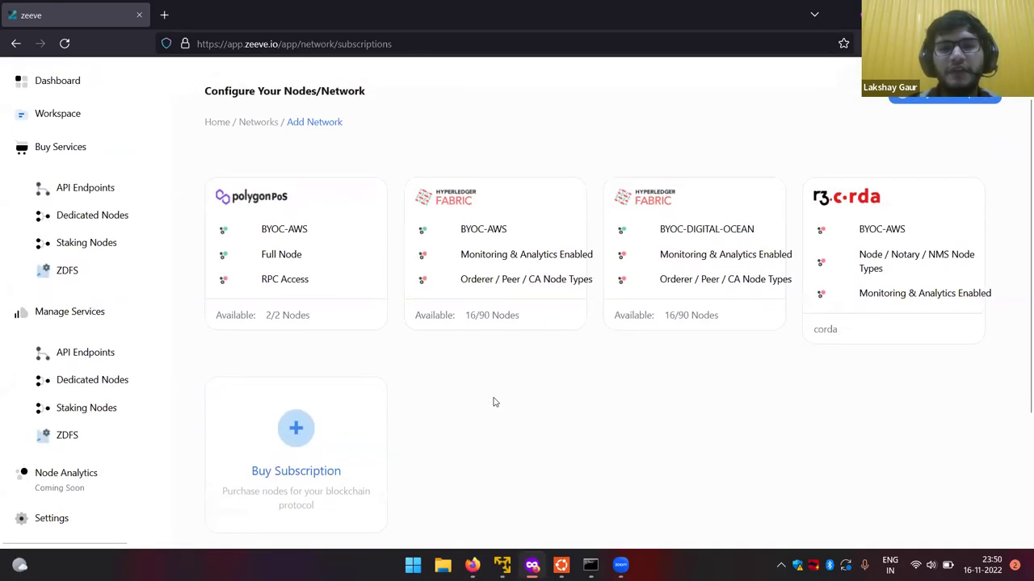
{"action": "scroll", "coordinate": [615, 358], "scroll_direction": "up", "scroll_amount": 1}
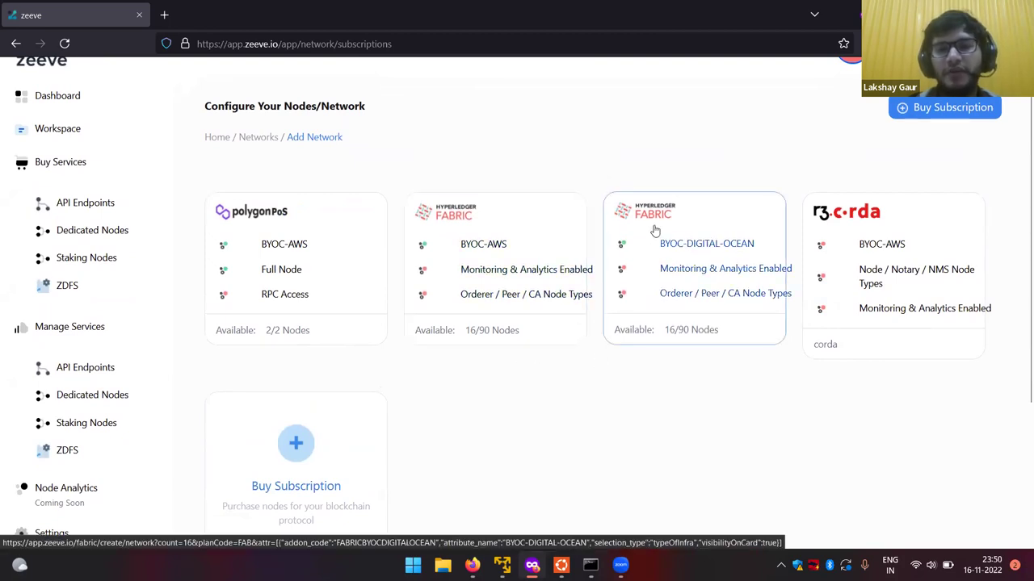
{"action": "left_click", "coordinate": [705, 217]}
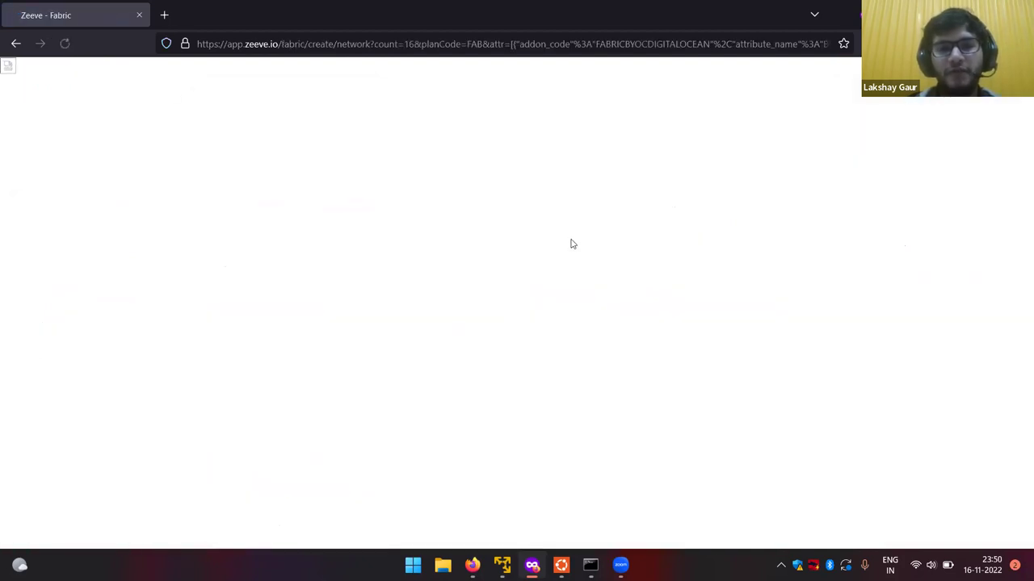
- Examine the network creation form's stages, the available node allowance, and the Fabric version and consensus options
{"action": "scroll", "coordinate": [472, 314], "scroll_direction": "down", "scroll_amount": 1}
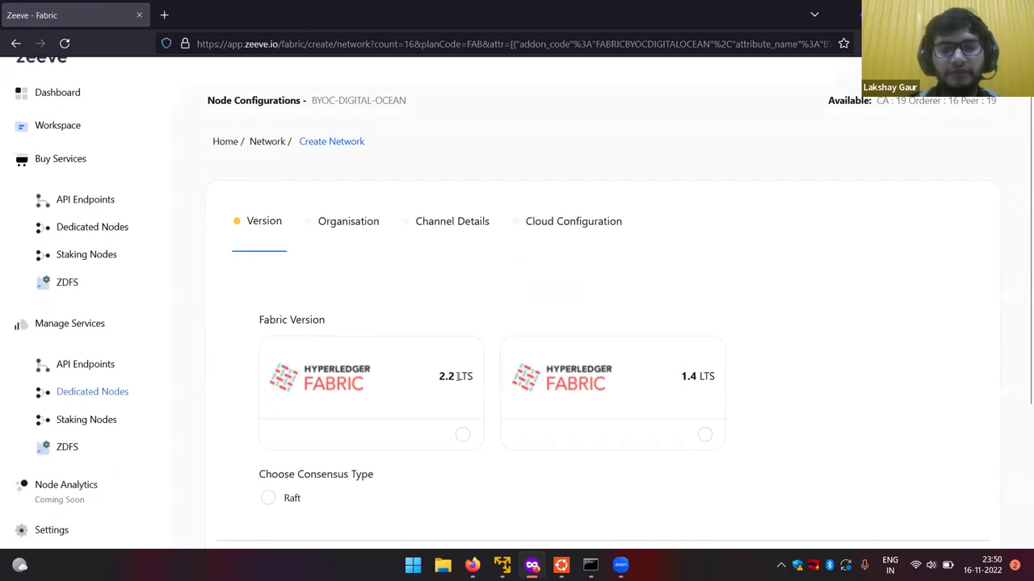
{"action": "scroll", "coordinate": [455, 384], "scroll_direction": "down", "scroll_amount": 1}
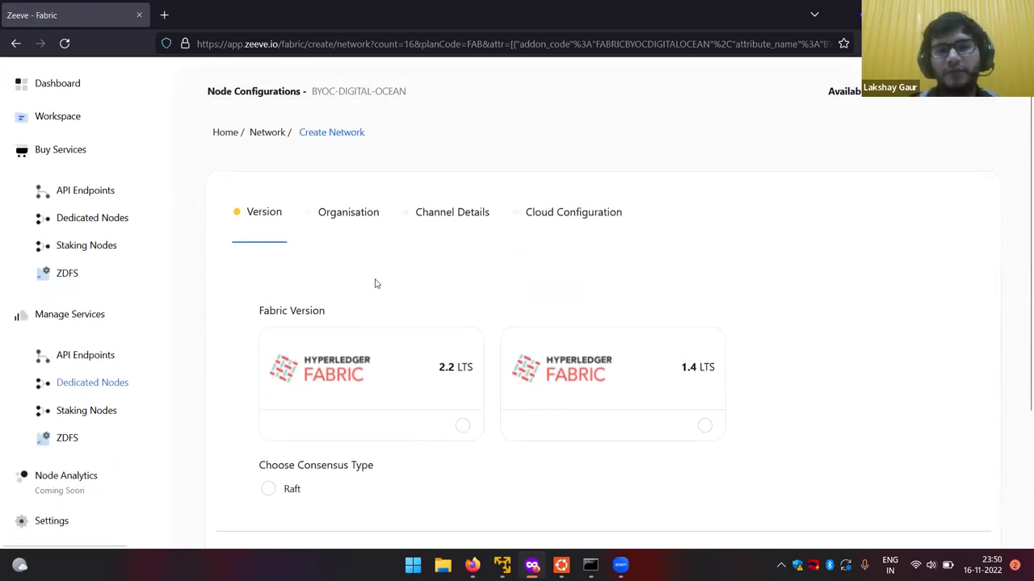
{"action": "scroll", "coordinate": [339, 184], "scroll_direction": "up", "scroll_amount": 3}
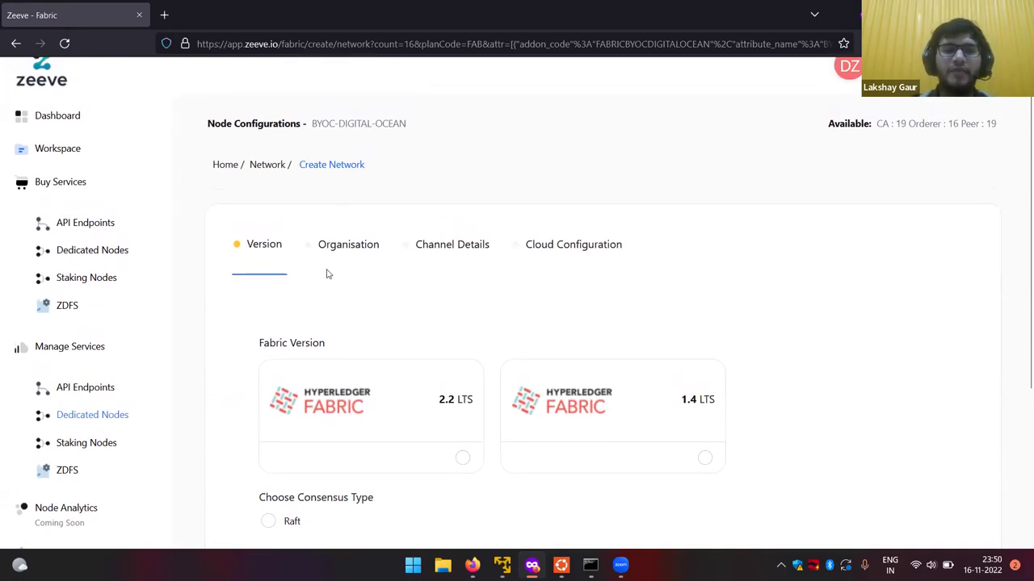
{"action": "scroll", "coordinate": [329, 302], "scroll_direction": "down", "scroll_amount": 1}
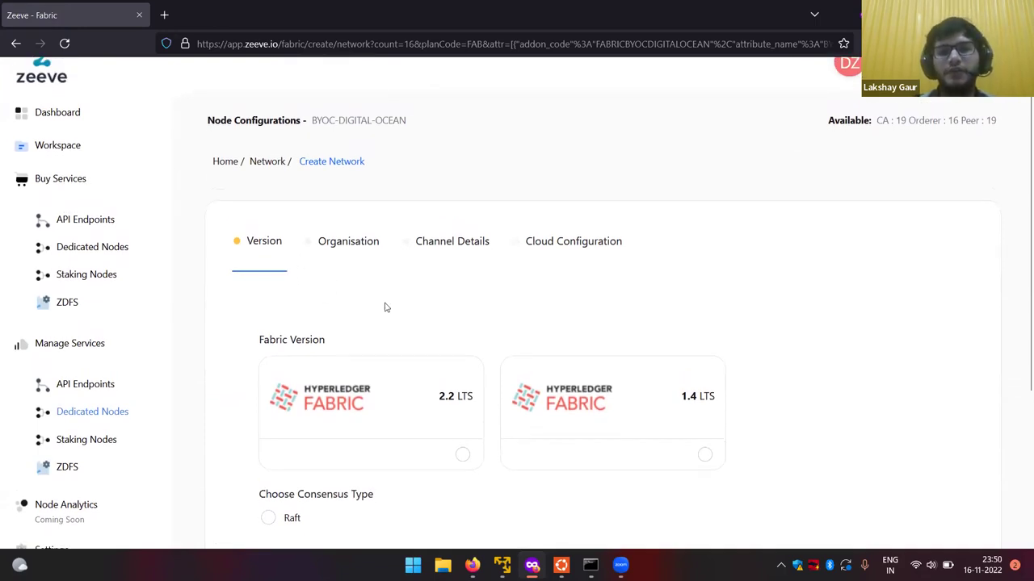
{"action": "scroll", "coordinate": [394, 303], "scroll_direction": "down", "scroll_amount": 1}
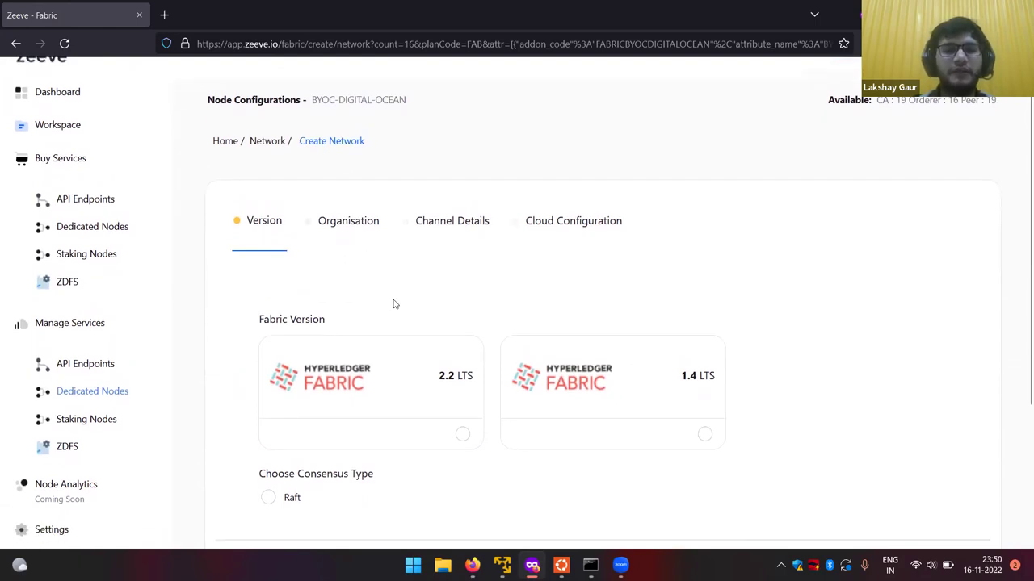
{"action": "scroll", "coordinate": [475, 368], "scroll_direction": "down", "scroll_amount": 1}
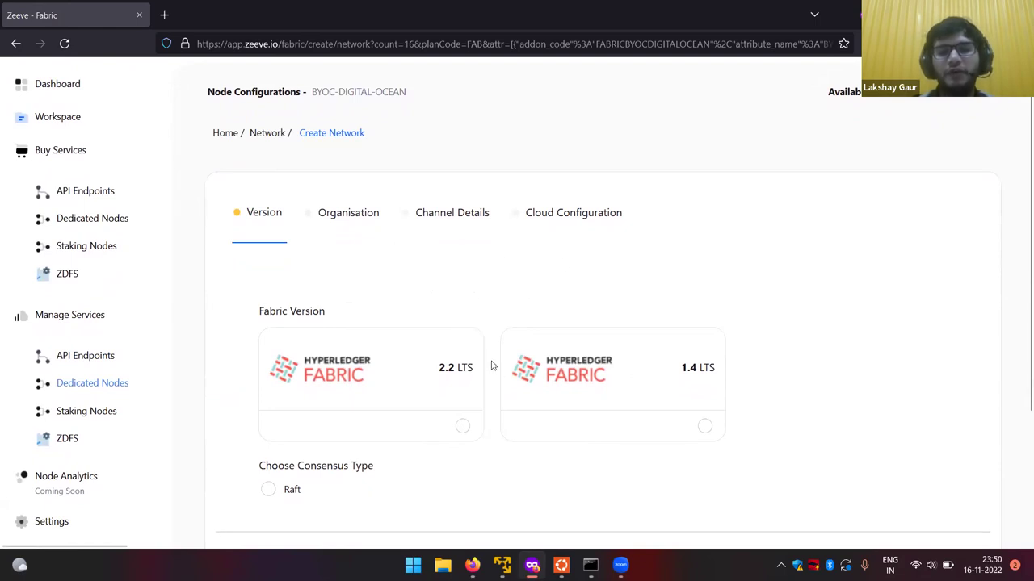
{"action": "scroll", "coordinate": [491, 366], "scroll_direction": "down", "scroll_amount": 1}
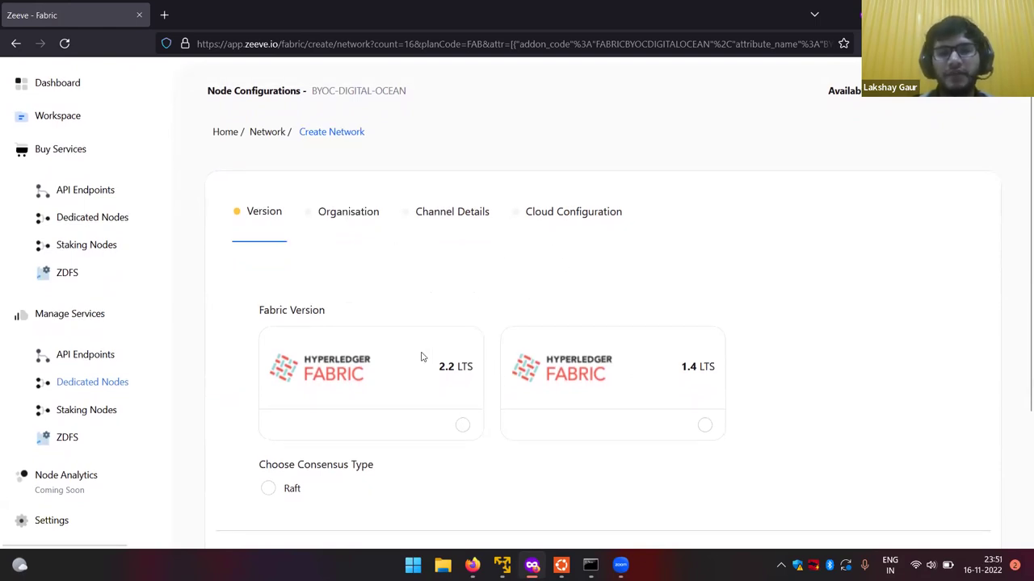
{"action": "scroll", "coordinate": [421, 356], "scroll_direction": "up", "scroll_amount": 1}
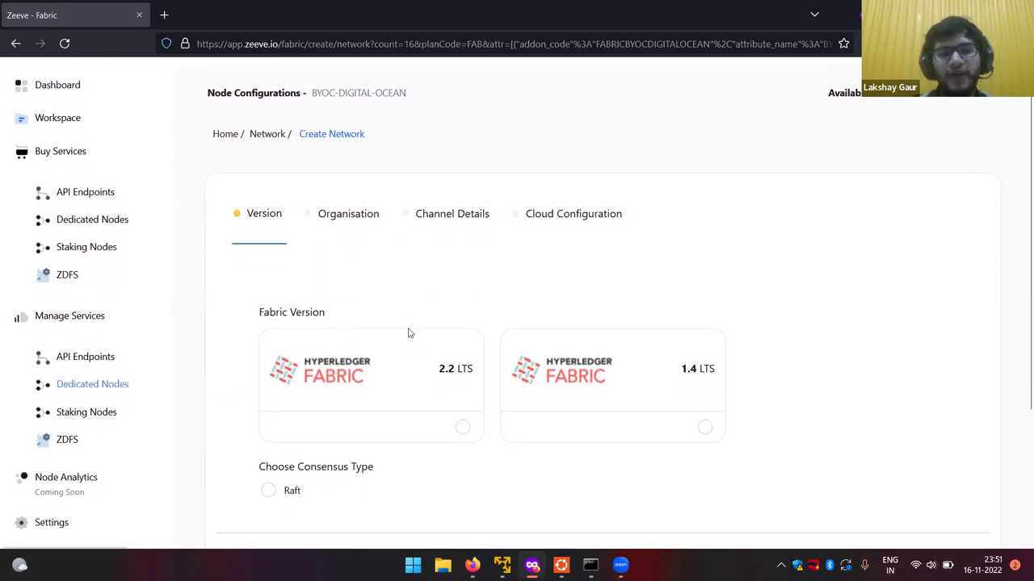
{"action": "scroll", "coordinate": [408, 333], "scroll_direction": "down", "scroll_amount": 1}
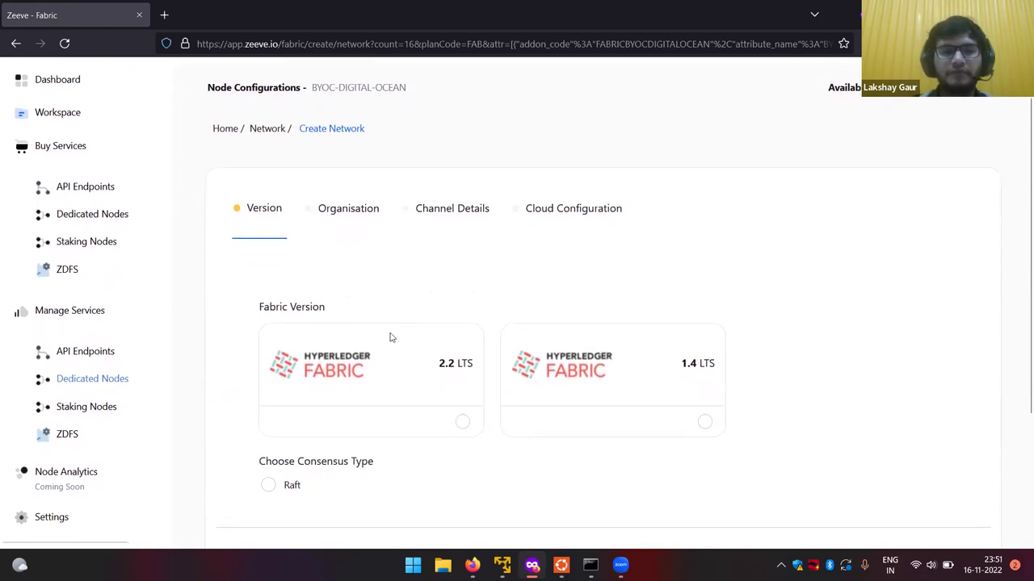
{"action": "scroll", "coordinate": [369, 361], "scroll_direction": "down", "scroll_amount": 1}
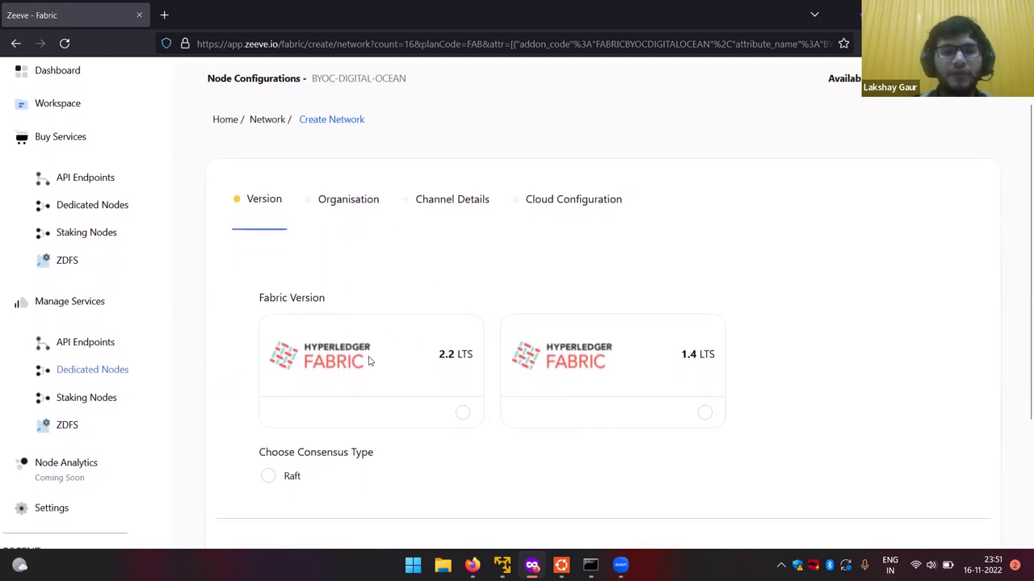
- Select Fabric version 2.2 LTS with Raft consensus after checking the 1.4 LTS consensus options, and proceed to the organisation stage
{"action": "left_click", "coordinate": [462, 414]}
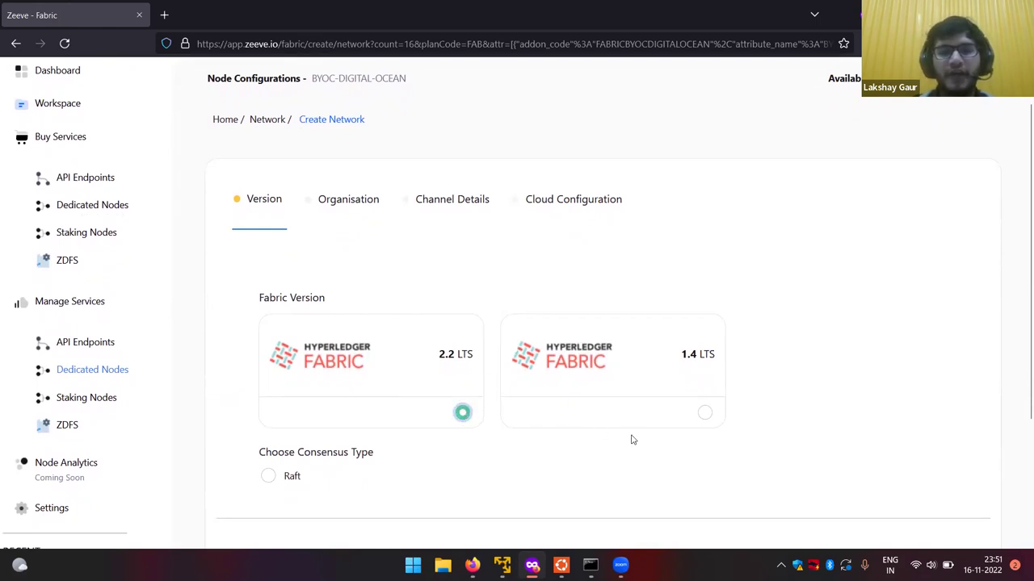
{"action": "left_click", "coordinate": [704, 413]}
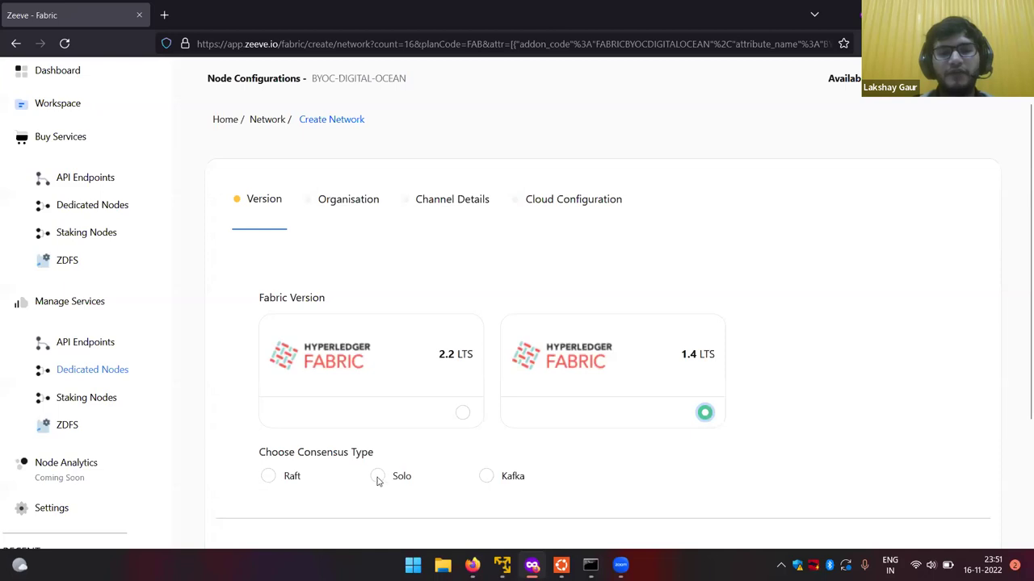
{"action": "left_click", "coordinate": [462, 413]}
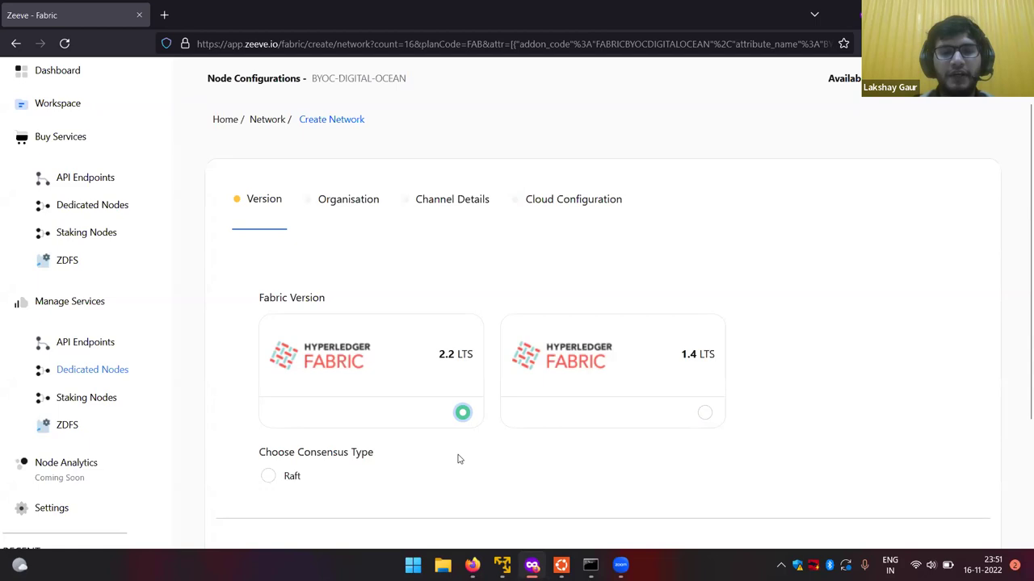
{"action": "left_click", "coordinate": [266, 477]}
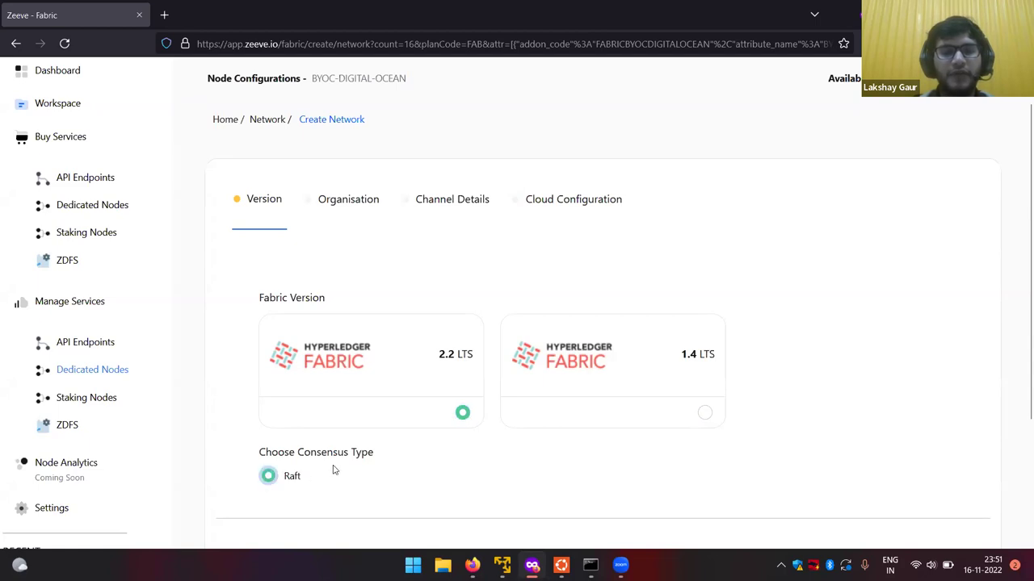
{"action": "scroll", "coordinate": [335, 469], "scroll_direction": "down", "scroll_amount": 1}
{"action": "scroll", "coordinate": [353, 434], "scroll_direction": "down", "scroll_amount": 1}
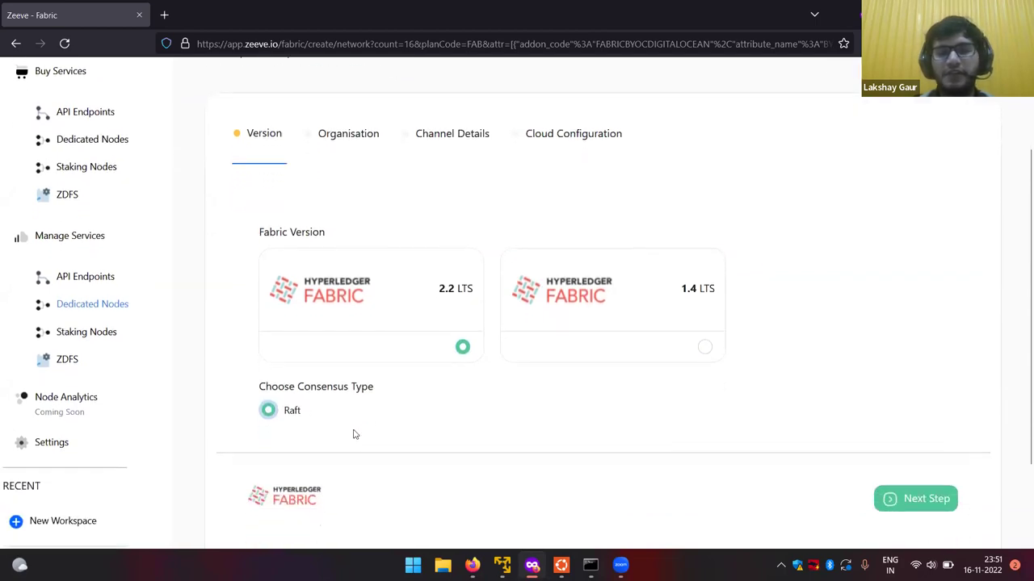
{"action": "left_click", "coordinate": [903, 507]}
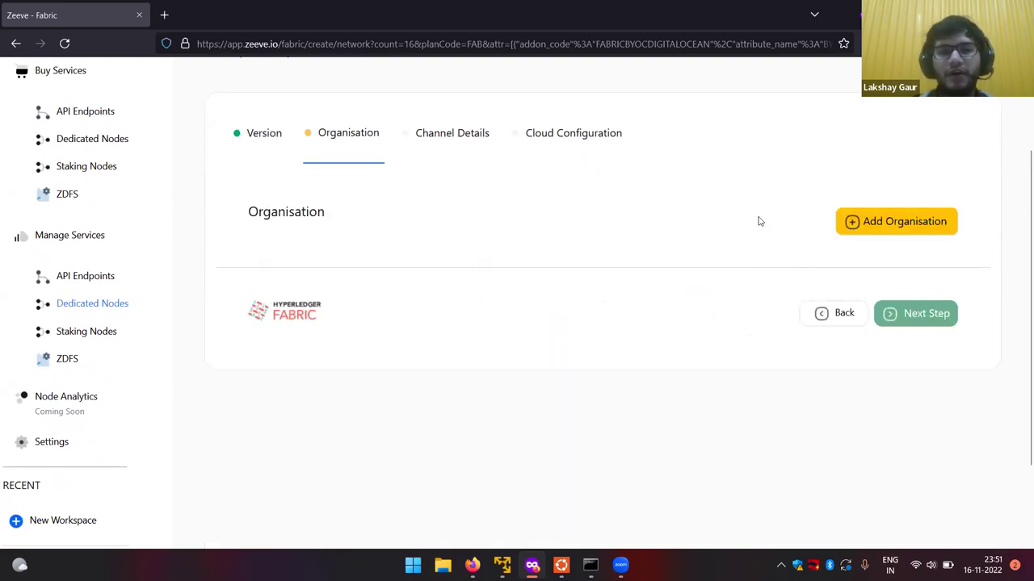
- Add an organisation to the Fabric network and name it org1
{"action": "left_click", "coordinate": [884, 230]}
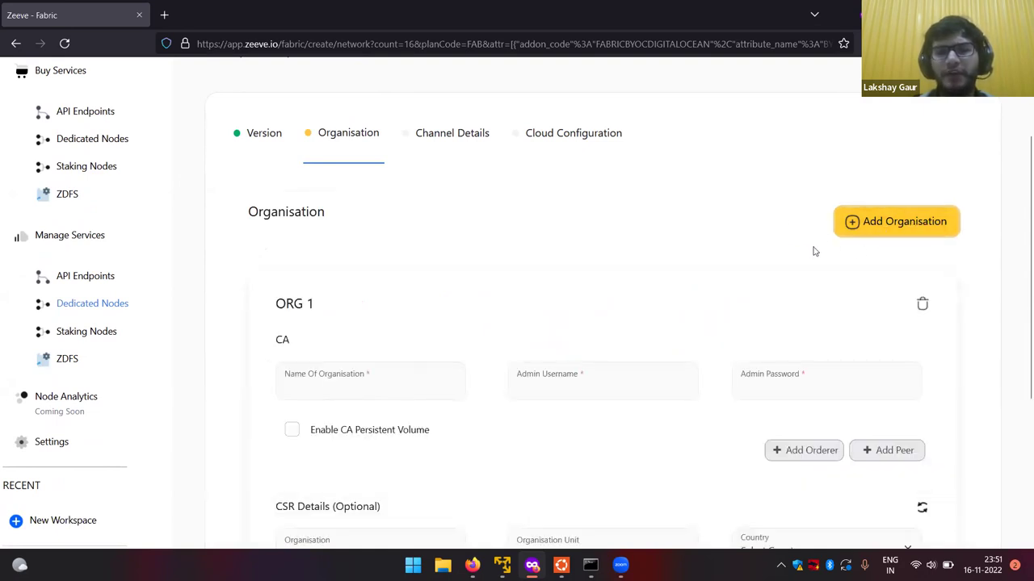
{"action": "scroll", "coordinate": [740, 293], "scroll_direction": "down", "scroll_amount": 1}
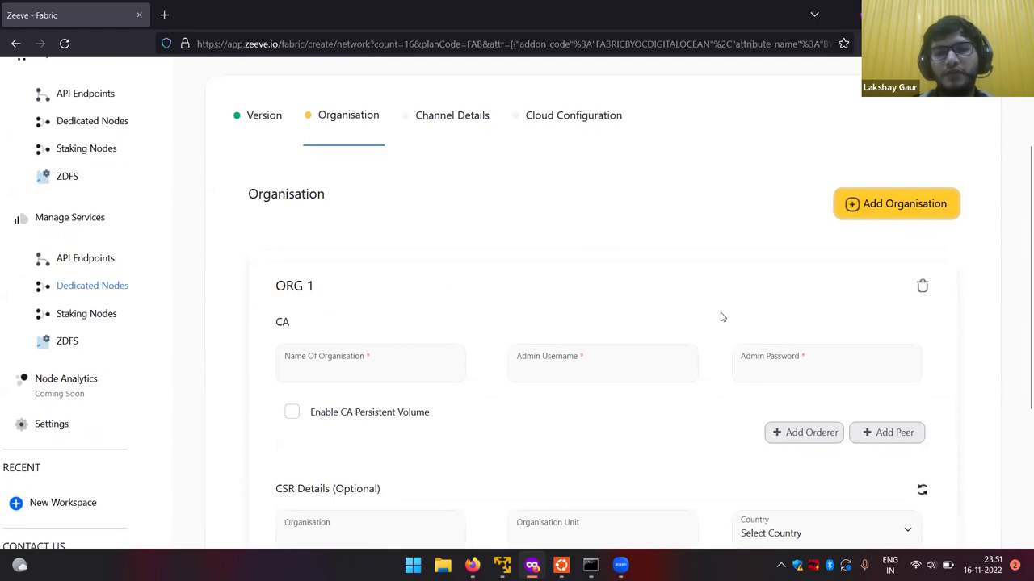
{"action": "scroll", "coordinate": [686, 350], "scroll_direction": "down", "scroll_amount": 1}
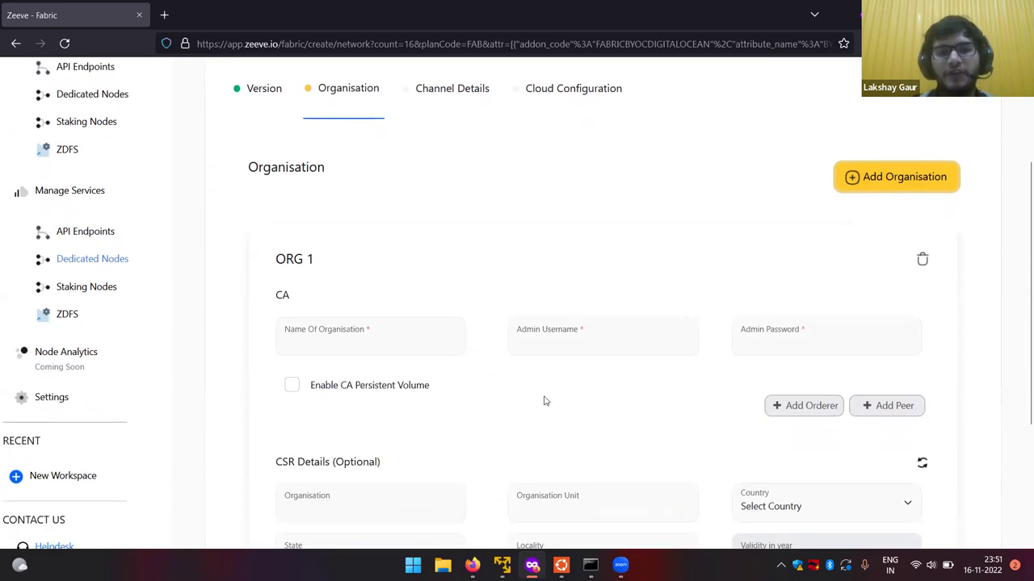
{"action": "left_click", "coordinate": [442, 343]}
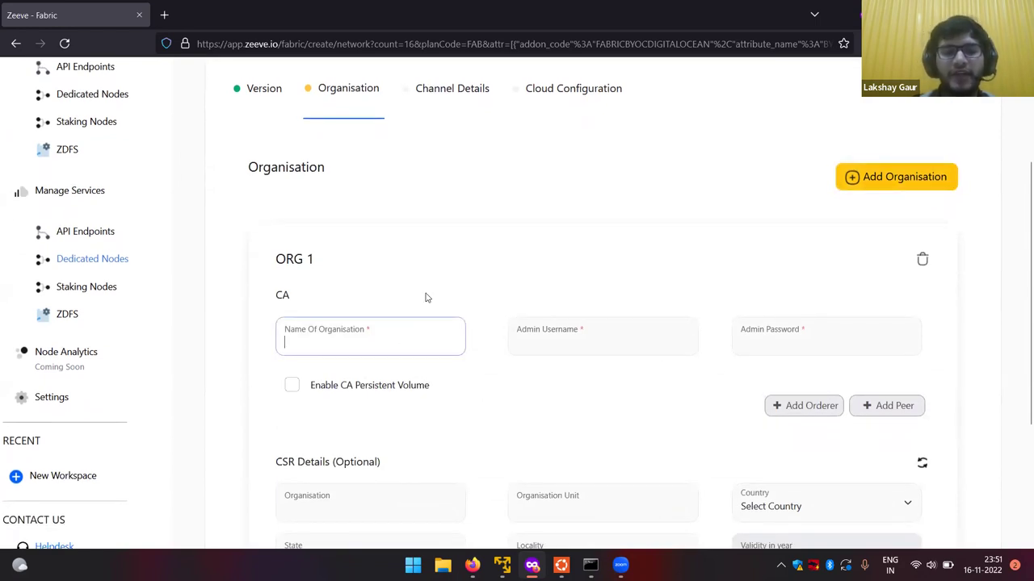
{"action": "type", "text": "org1"}
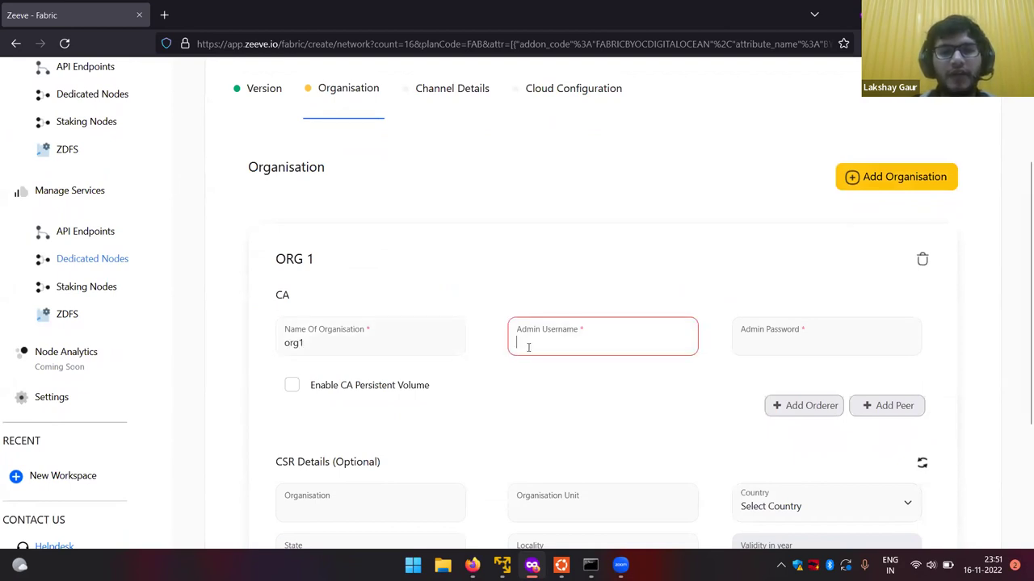
- Enter org1admin as the organisation's admin username, fill in the admin password, and include one orderer and one peer
{"action": "left_click", "coordinate": [539, 392]}
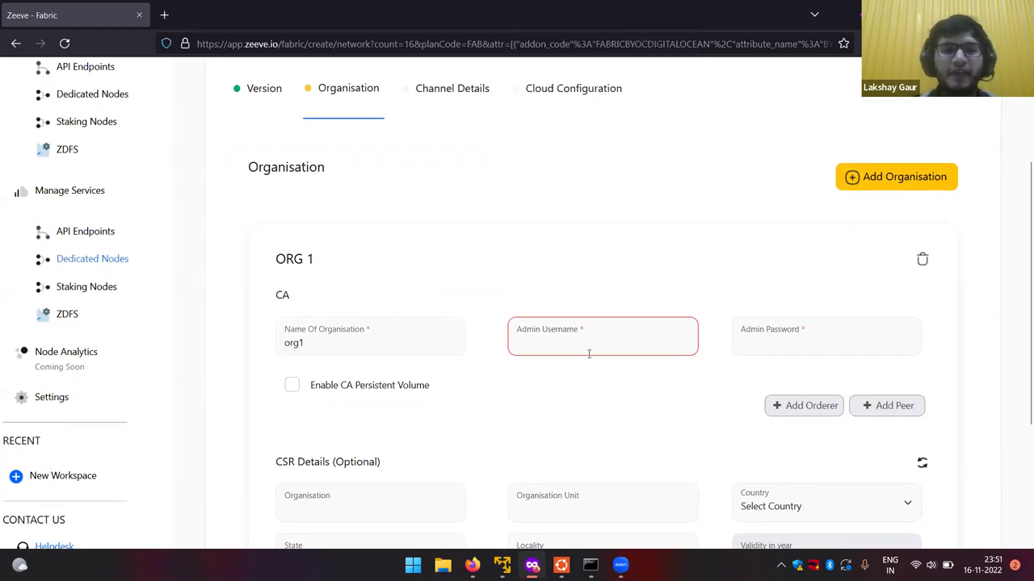
{"action": "type", "text": "org1admin"}
{"action": "key", "text": "ctrl+a"}
{"action": "left_click", "coordinate": [741, 332]}
{"action": "key", "text": "ctrl+v"}
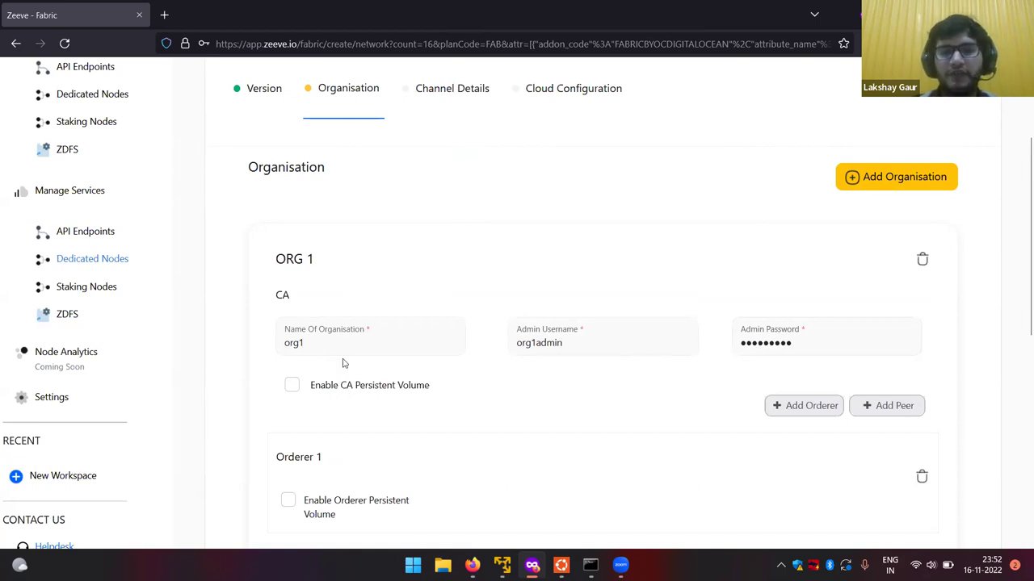
- Try enabling the CA persistent volume for org1 with a volume size of 1 GB
{"action": "scroll", "coordinate": [325, 399], "scroll_direction": "down", "scroll_amount": 1}
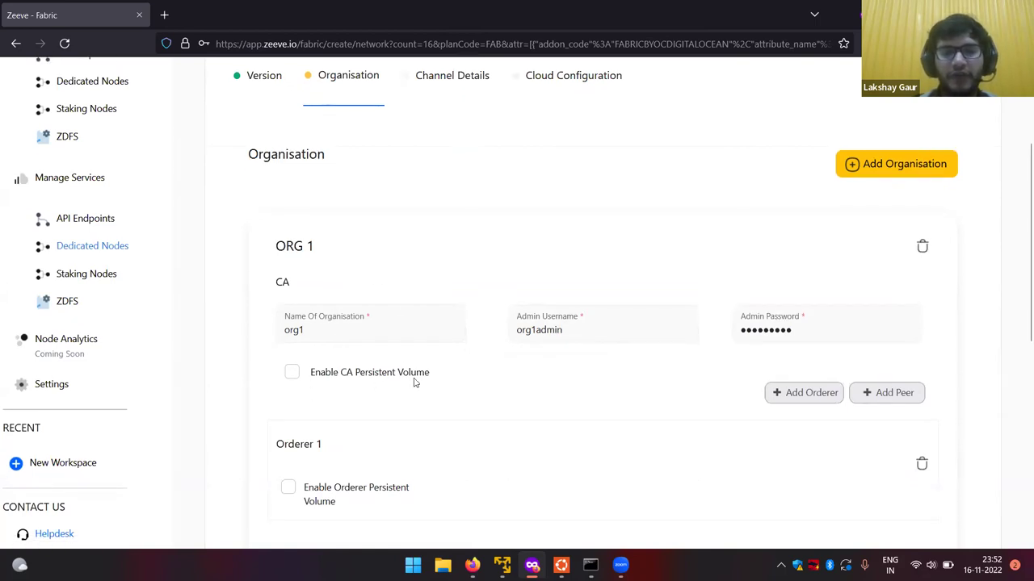
{"action": "scroll", "coordinate": [401, 422], "scroll_direction": "down", "scroll_amount": 1}
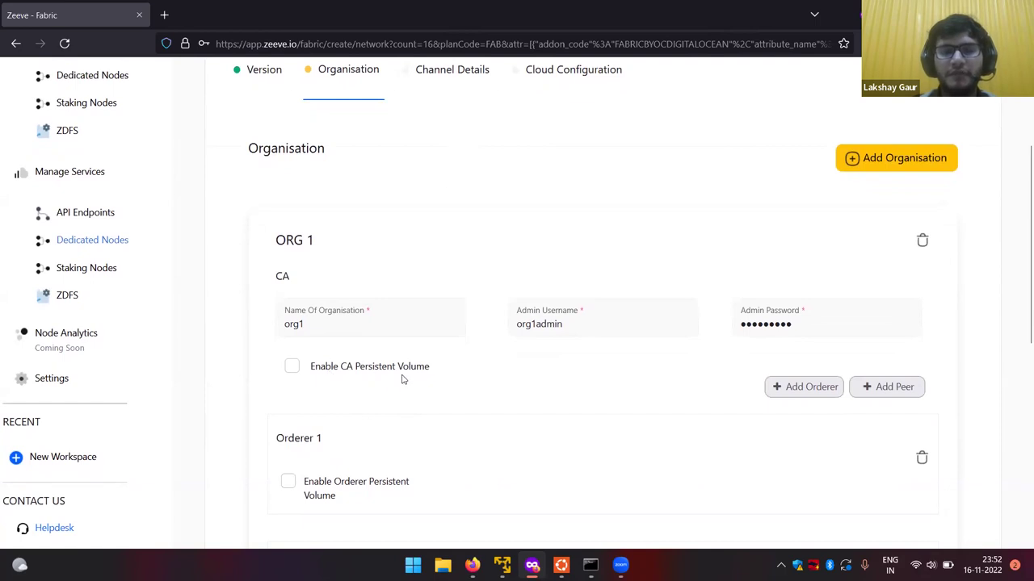
{"action": "left_click", "coordinate": [301, 369]}
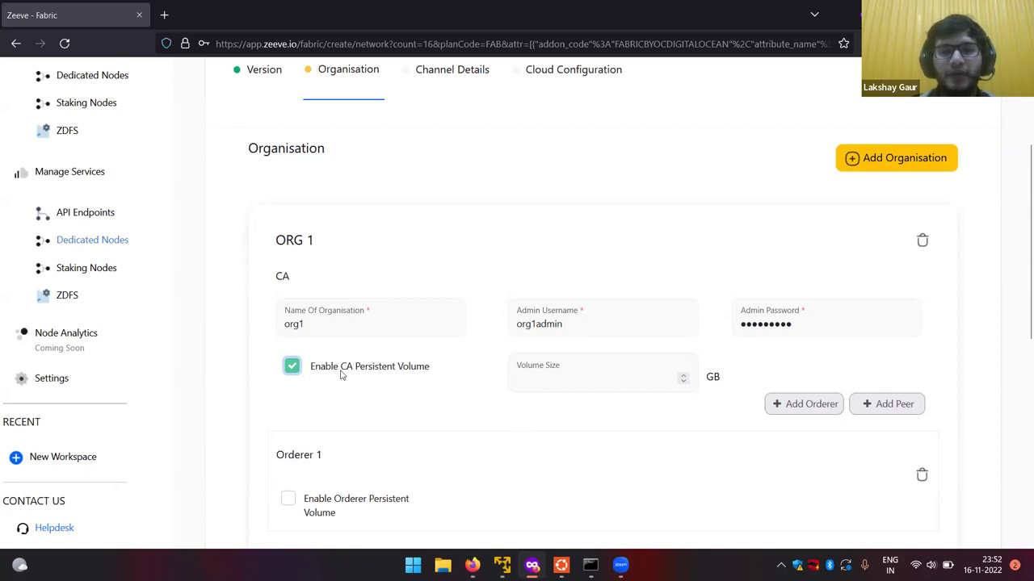
{"action": "left_click", "coordinate": [523, 365]}
{"action": "type", "text": "1"}
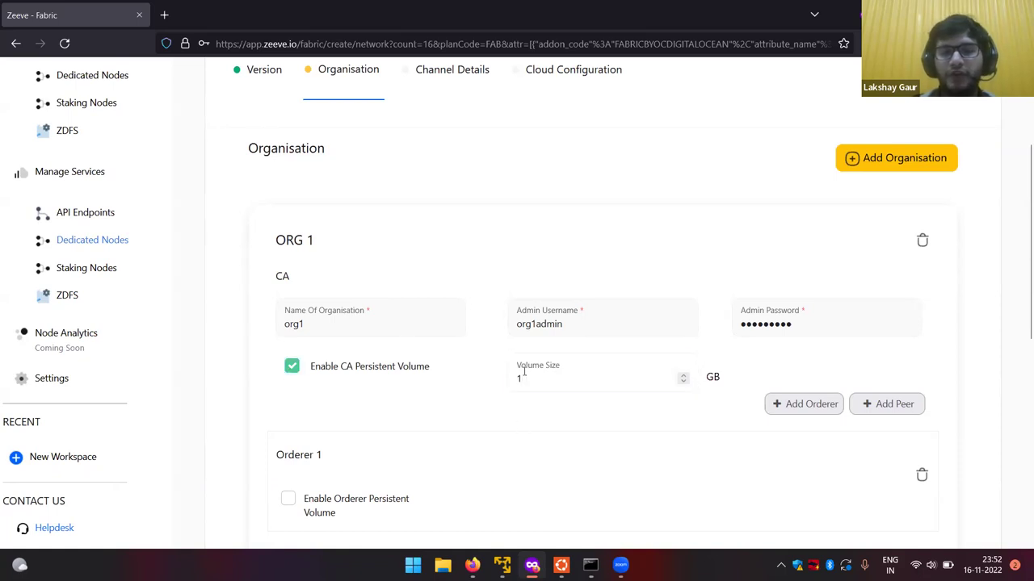
{"action": "key", "text": "BackSpace"}
{"action": "key", "text": "BackSpace"}
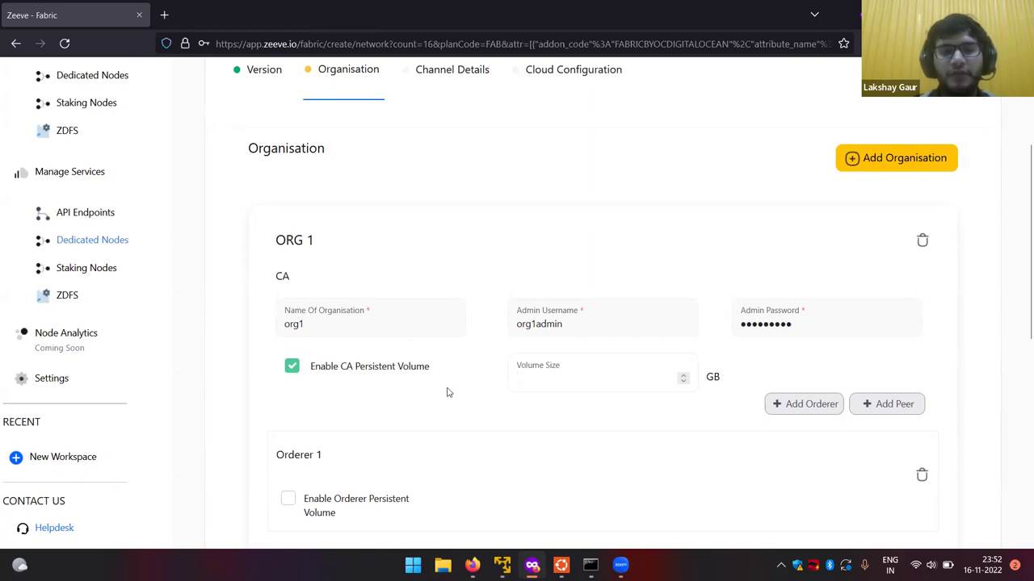
{"action": "left_click", "coordinate": [367, 373]}
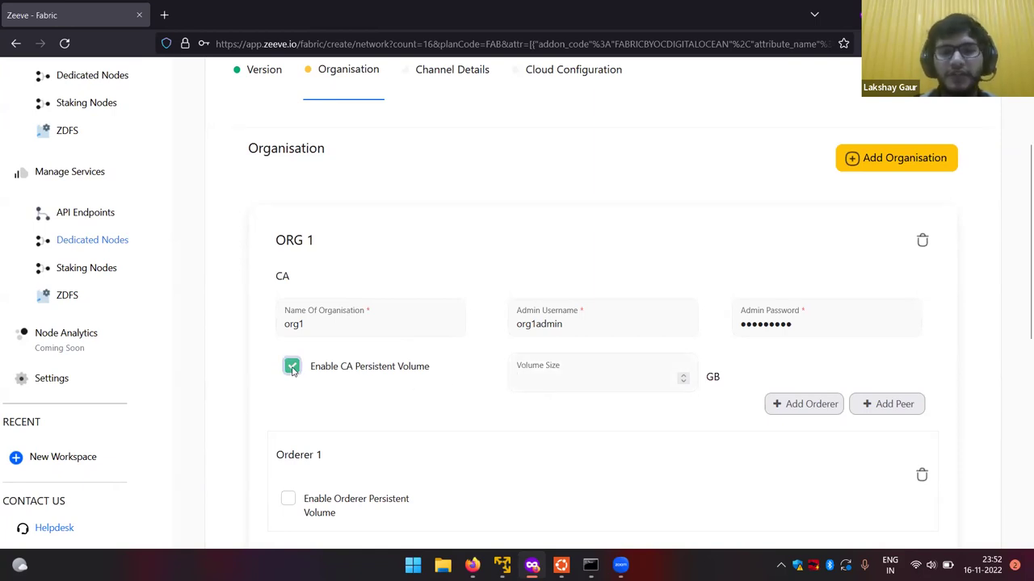
- Turn off the CA persistent volume for org1 and examine the Orderer 1 and Peer 1 options
{"action": "scroll", "coordinate": [448, 431], "scroll_direction": "down", "scroll_amount": 1}
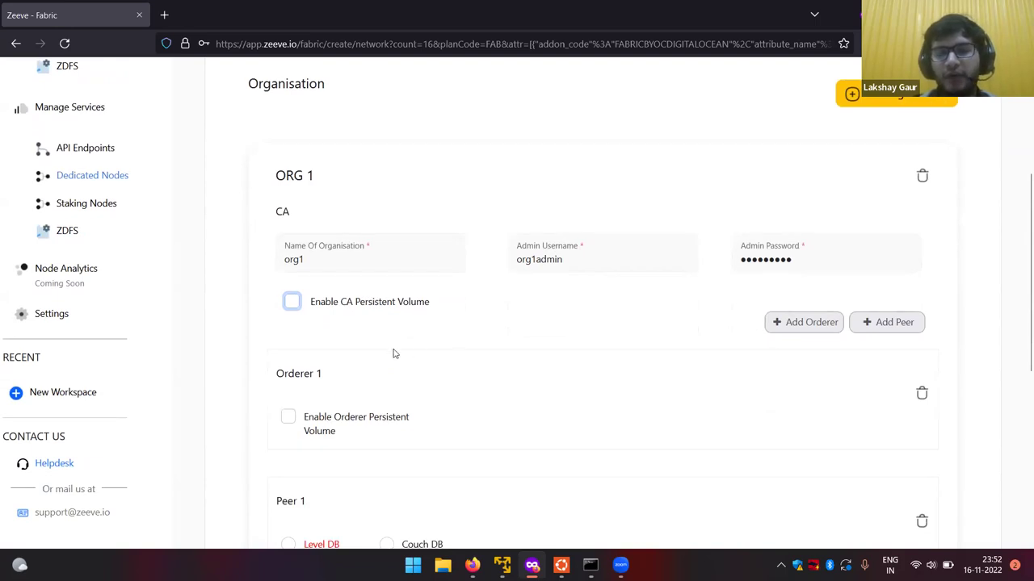
{"action": "scroll", "coordinate": [404, 350], "scroll_direction": "down", "scroll_amount": 1}
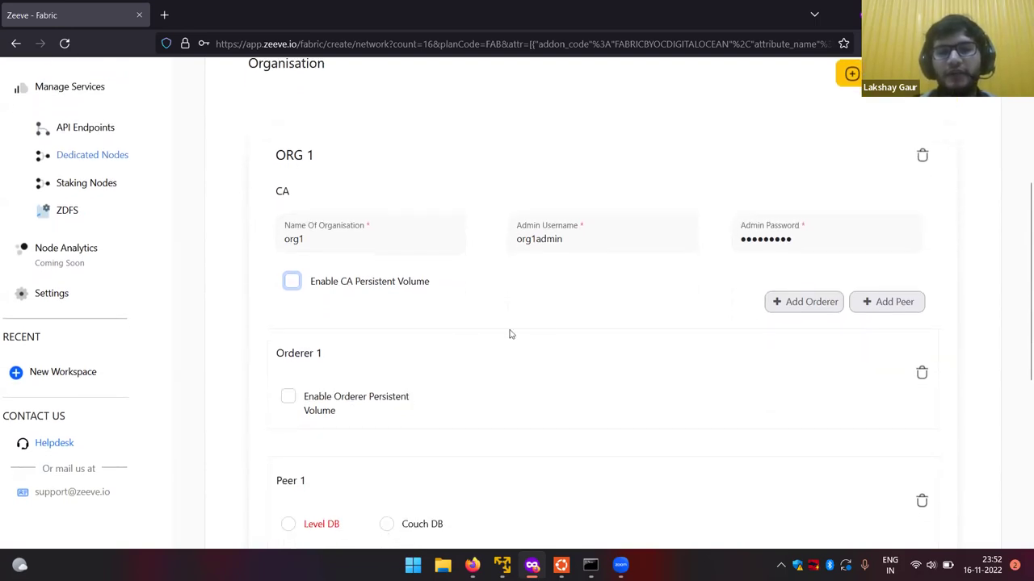
{"action": "scroll", "coordinate": [543, 330], "scroll_direction": "down", "scroll_amount": 1}
{"action": "right_click", "coordinate": [543, 329]}
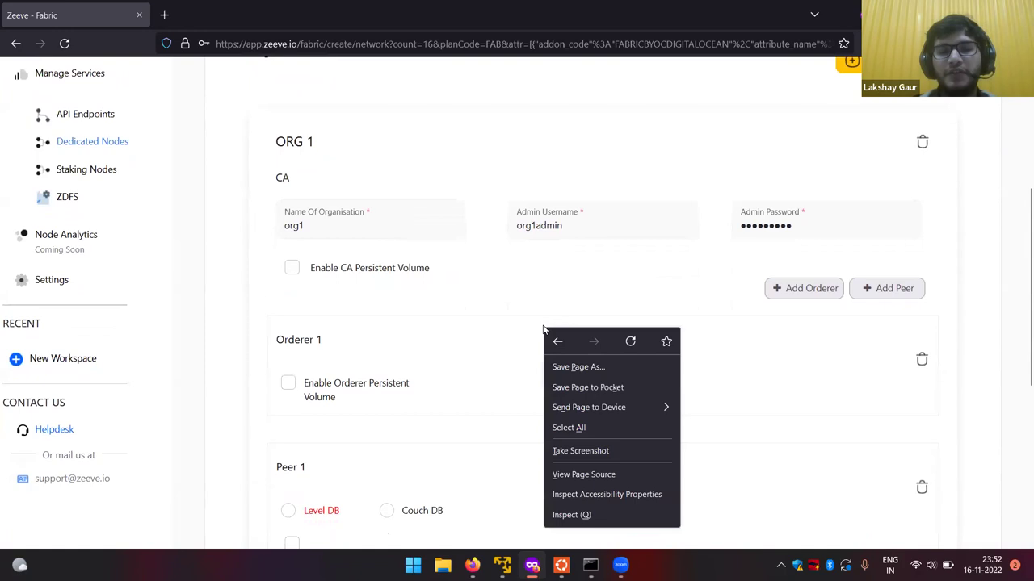
{"action": "left_click", "coordinate": [505, 350]}
{"action": "scroll", "coordinate": [452, 372], "scroll_direction": "down", "scroll_amount": 1}
{"action": "scroll", "coordinate": [451, 372], "scroll_direction": "down", "scroll_amount": 1}
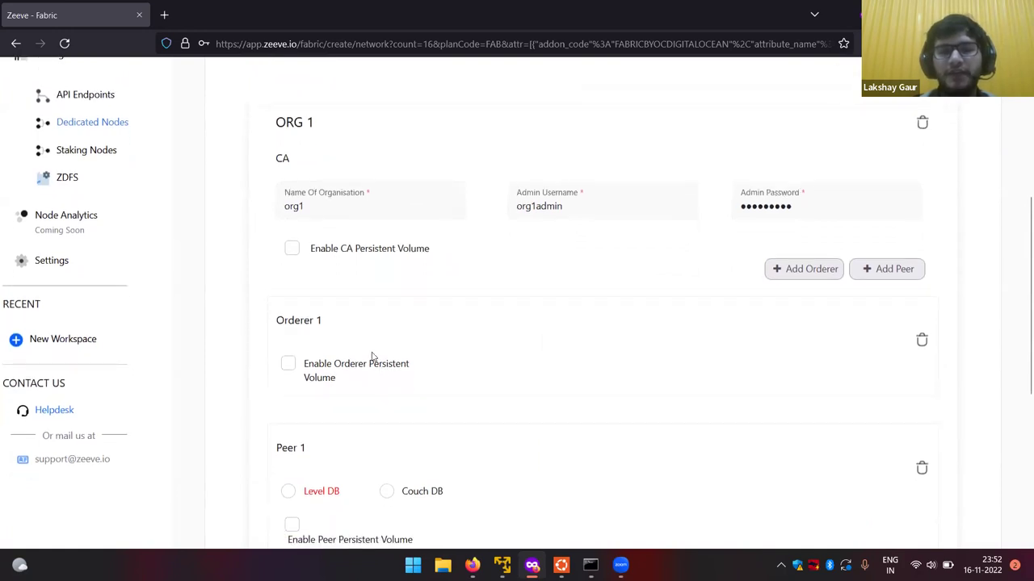
{"action": "scroll", "coordinate": [499, 295], "scroll_direction": "down", "scroll_amount": 1}
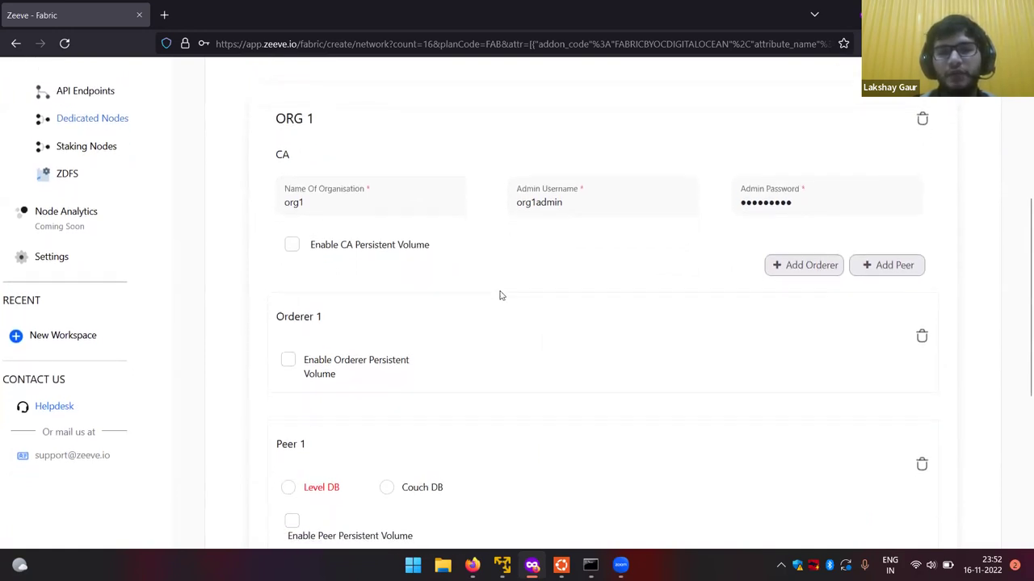
{"action": "scroll", "coordinate": [499, 295], "scroll_direction": "up", "scroll_amount": 2}
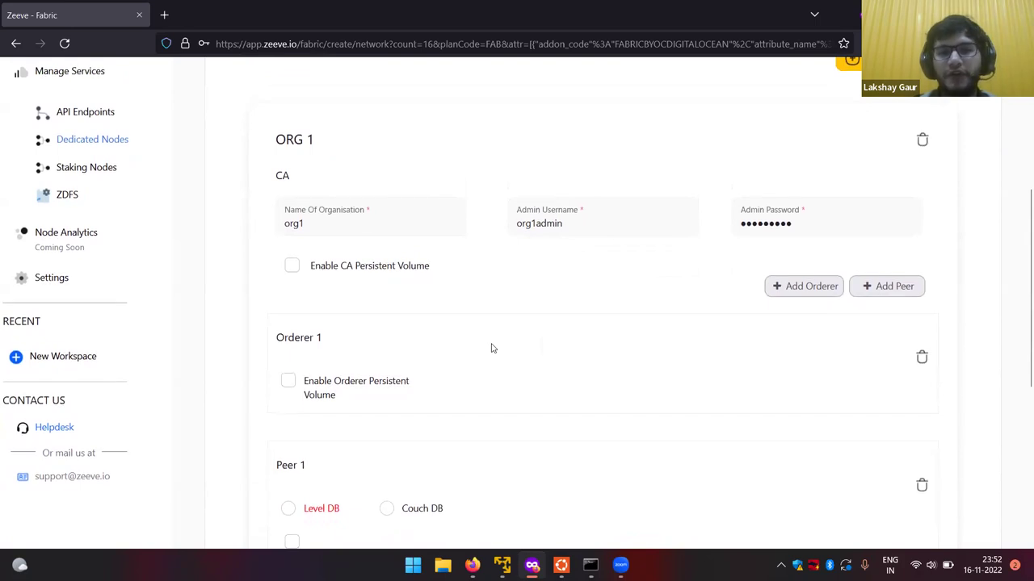
{"action": "scroll", "coordinate": [491, 341], "scroll_direction": "down", "scroll_amount": 1}
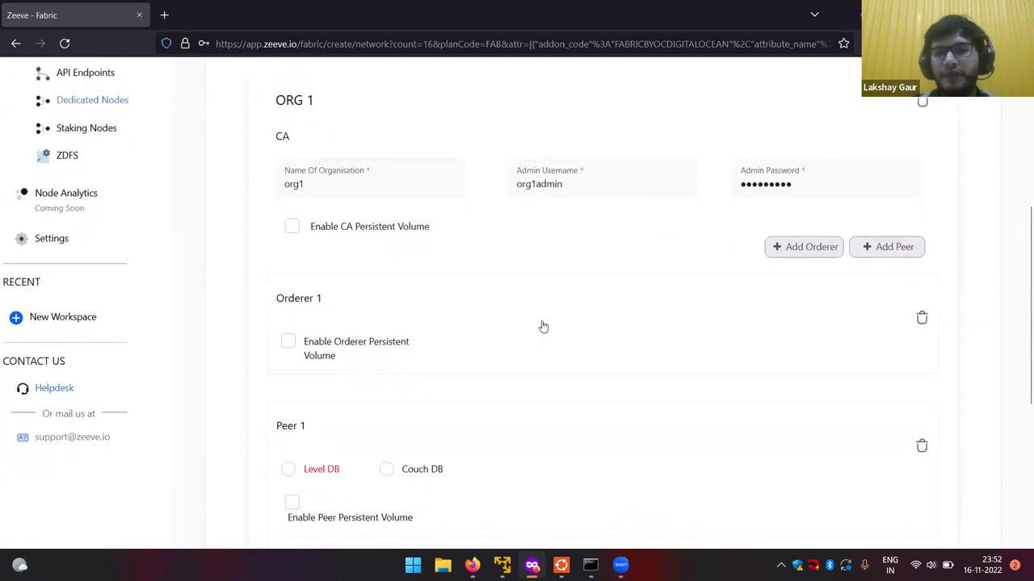
{"action": "scroll", "coordinate": [566, 327], "scroll_direction": "up", "scroll_amount": 1}
{"action": "scroll", "coordinate": [617, 333], "scroll_direction": "down", "scroll_amount": 1}
{"action": "scroll", "coordinate": [482, 258], "scroll_direction": "up", "scroll_amount": 1}
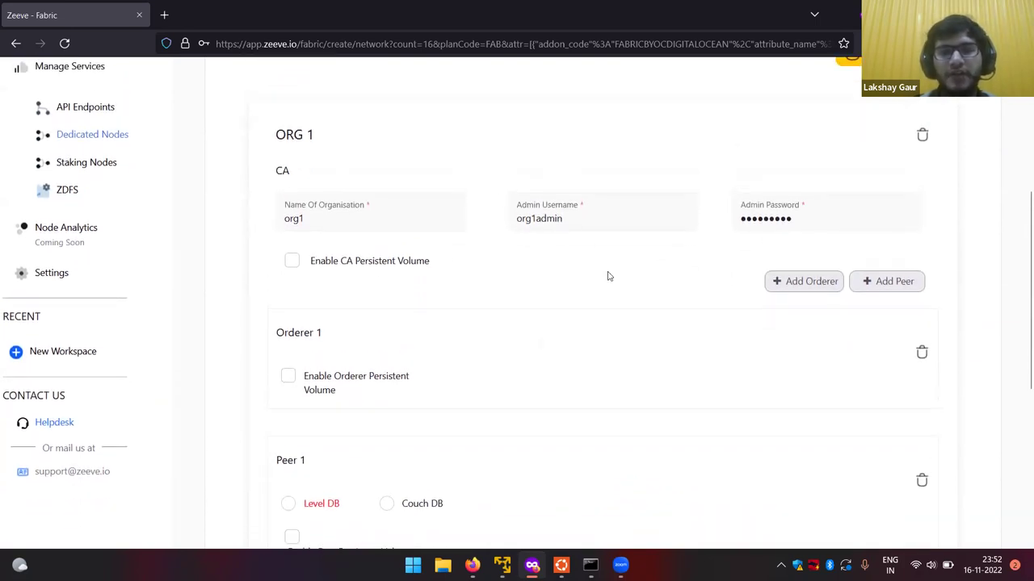
{"action": "scroll", "coordinate": [610, 283], "scroll_direction": "down", "scroll_amount": 1}
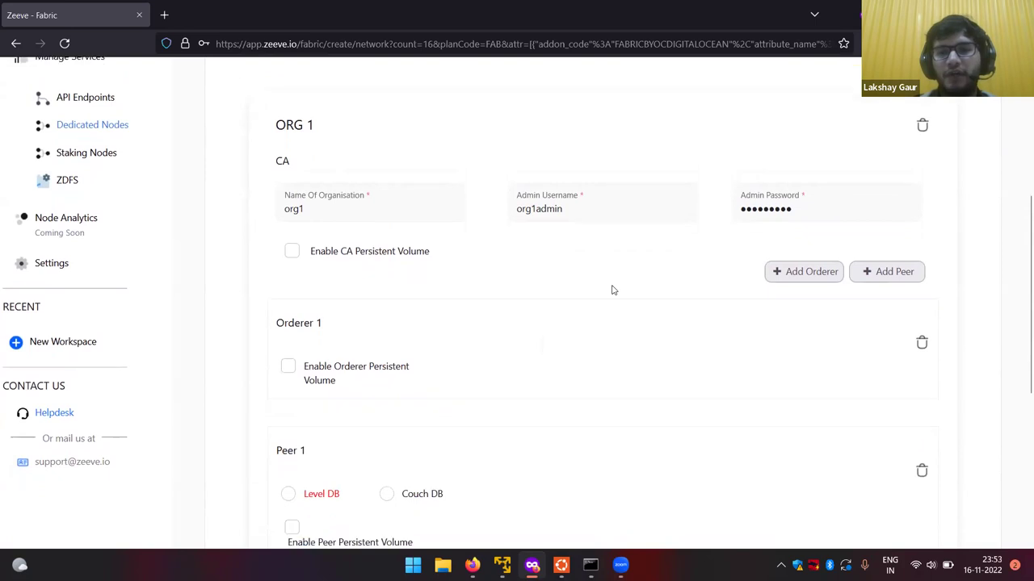
- Add two more orderers to org1 and check the resulting orderer entries
{"action": "left_click", "coordinate": [782, 257]}
{"action": "left_click", "coordinate": [785, 260]}
{"action": "scroll", "coordinate": [723, 368], "scroll_direction": "down", "scroll_amount": 1}
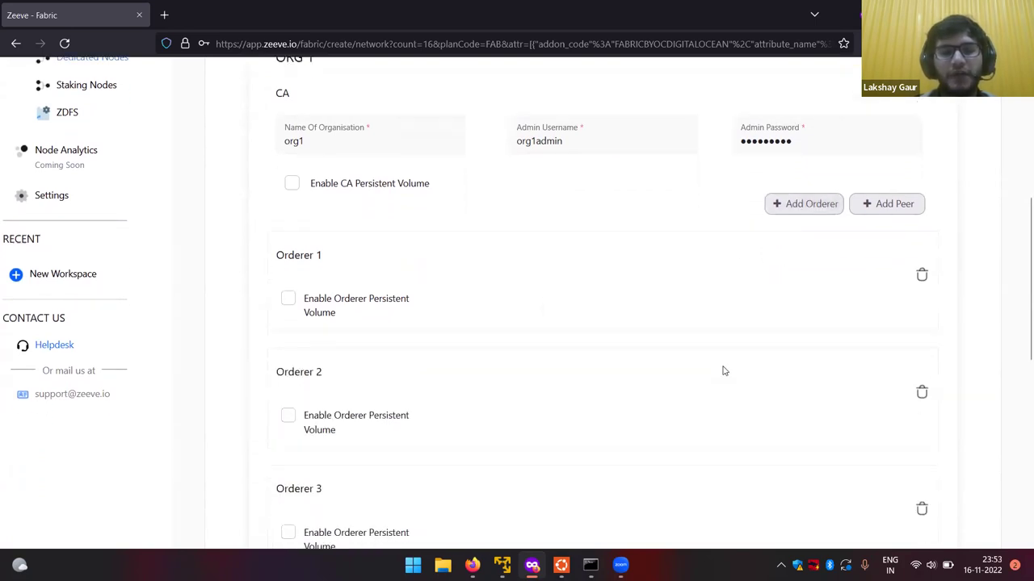
{"action": "scroll", "coordinate": [428, 406], "scroll_direction": "down", "scroll_amount": 3}
{"action": "scroll", "coordinate": [642, 228], "scroll_direction": "up", "scroll_amount": 2}
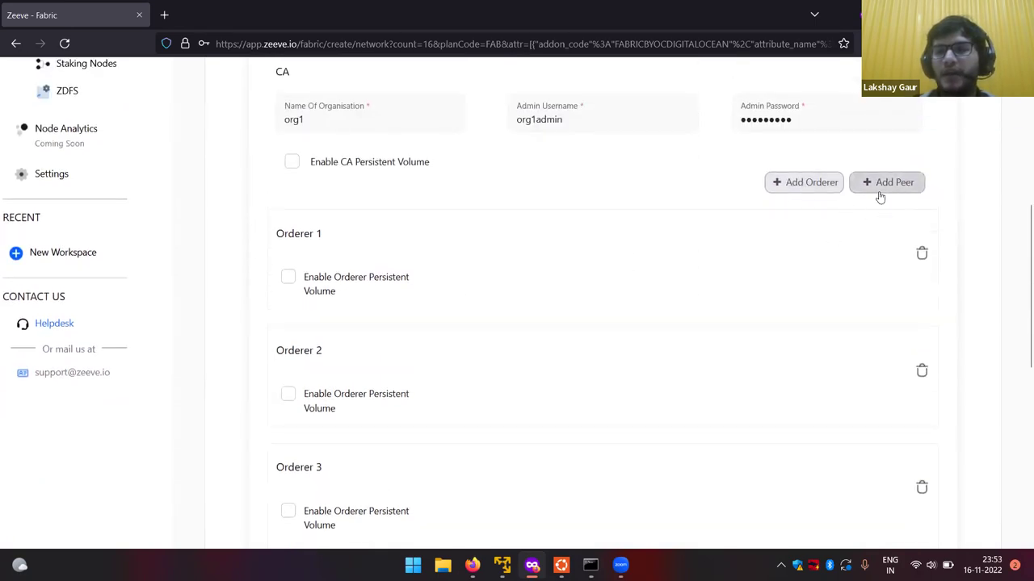
{"action": "scroll", "coordinate": [840, 270], "scroll_direction": "down", "scroll_amount": 1}
{"action": "scroll", "coordinate": [877, 203], "scroll_direction": "up", "scroll_amount": 1}
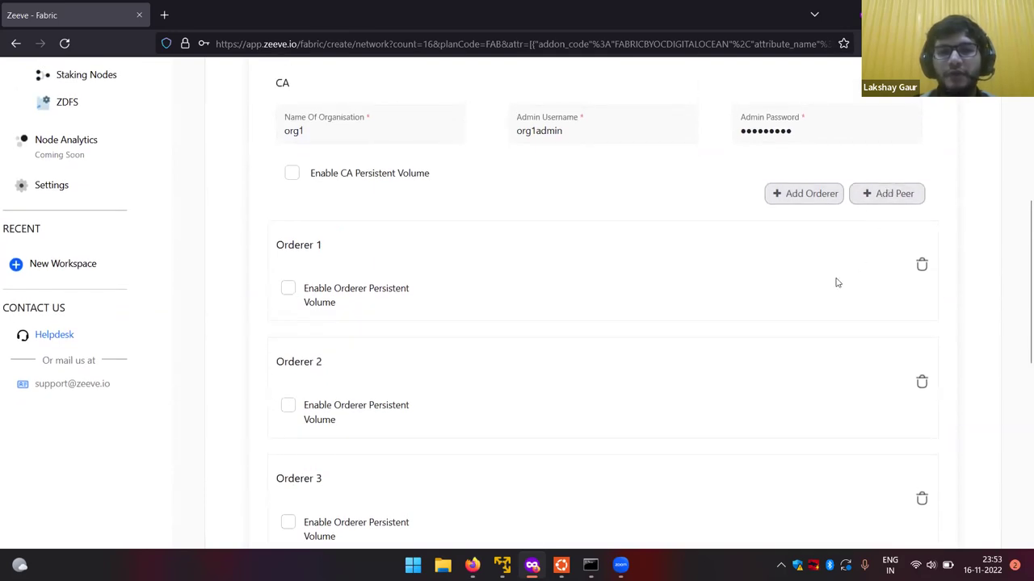
- Select Level DB as Peer 1's database after checking the Couch DB option and its persistent volume setting
{"action": "scroll", "coordinate": [837, 282], "scroll_direction": "down", "scroll_amount": 3}
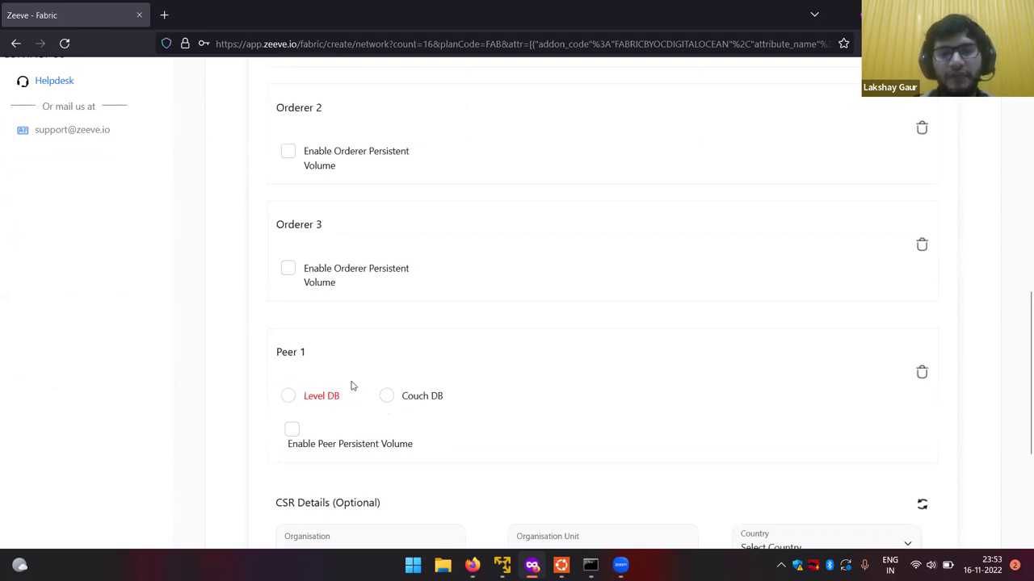
{"action": "left_click", "coordinate": [306, 397]}
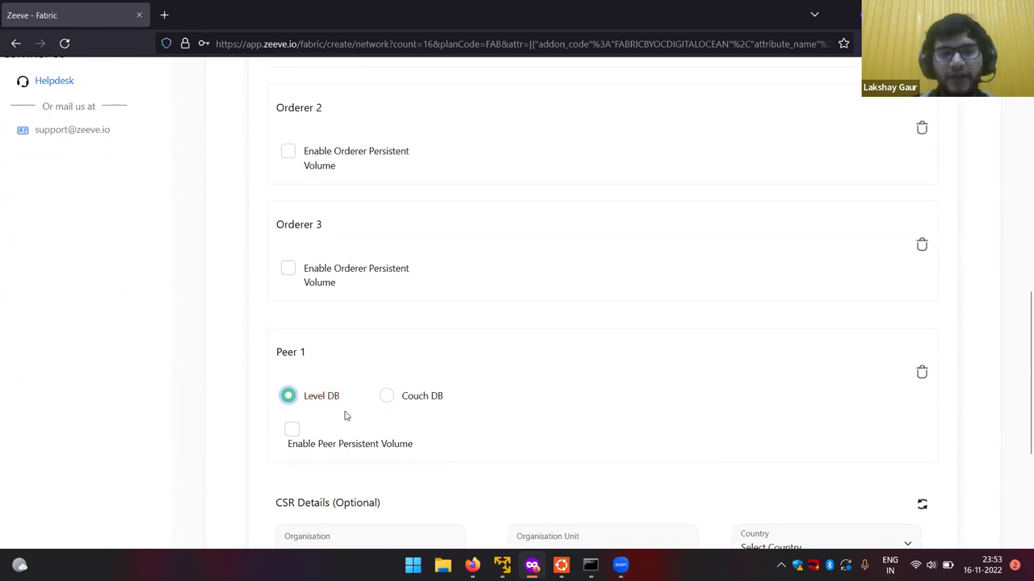
{"action": "left_click", "coordinate": [386, 398]}
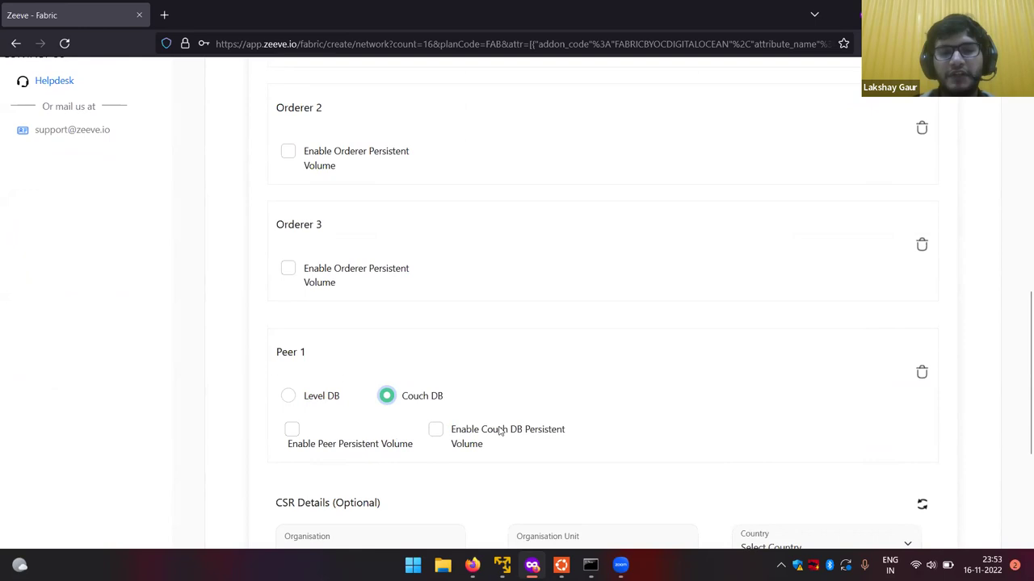
{"action": "left_click", "coordinate": [437, 431]}
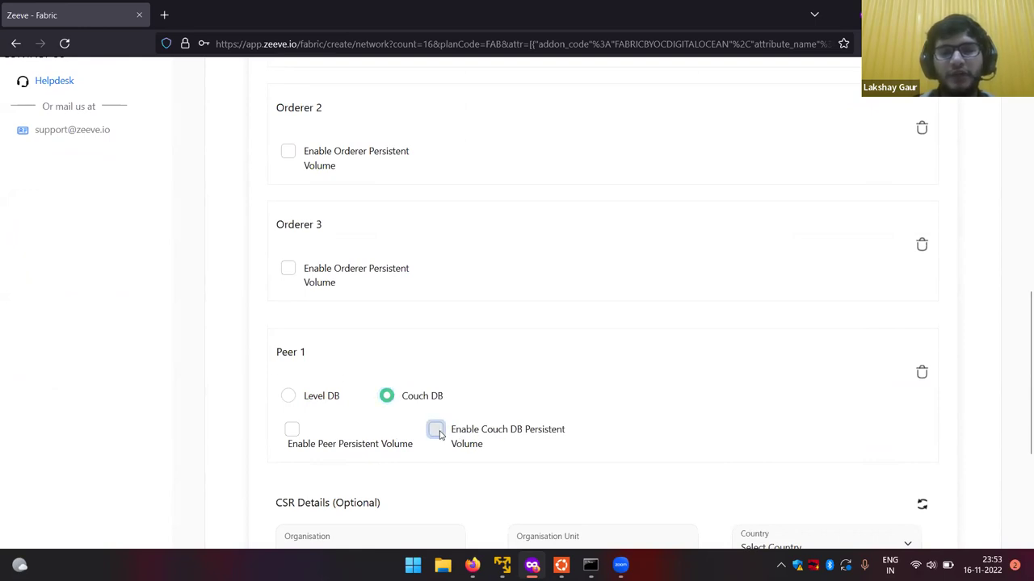
{"action": "left_click", "coordinate": [437, 431]}
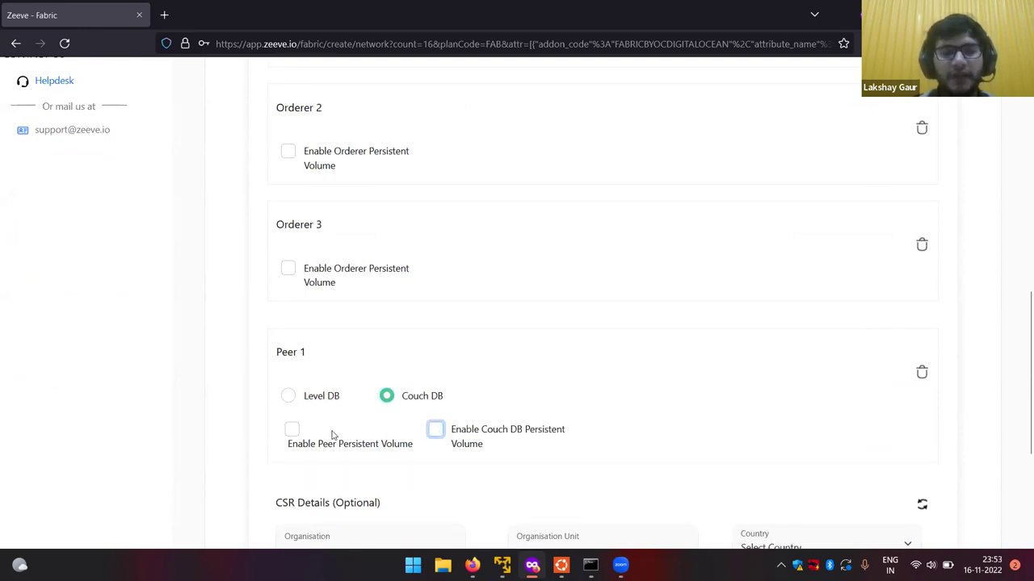
{"action": "left_click", "coordinate": [290, 397]}
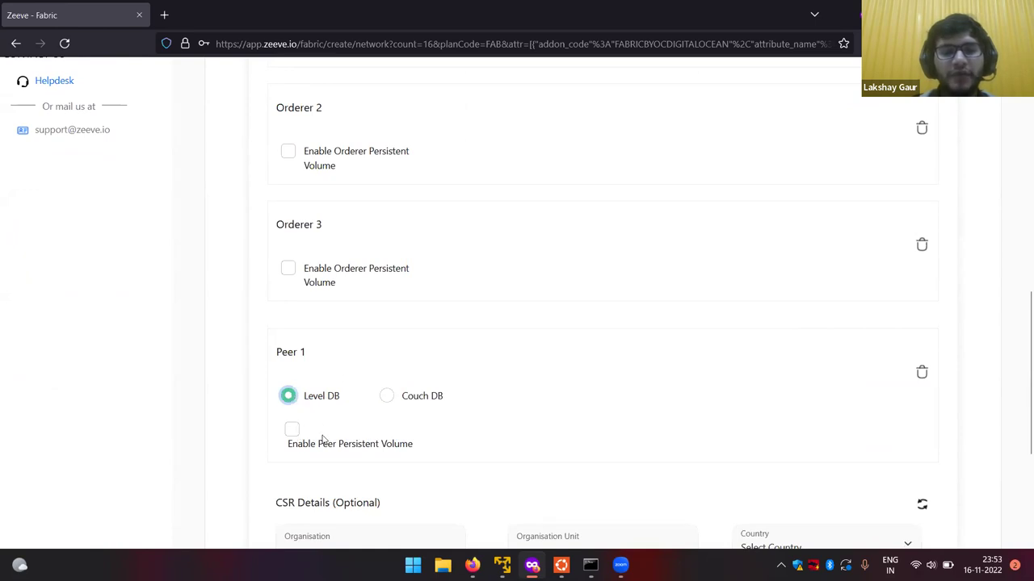
- Review the optional CSR details, leave them unfilled, and proceed to the channel details stage
{"action": "scroll", "coordinate": [307, 442], "scroll_direction": "down", "scroll_amount": 1}
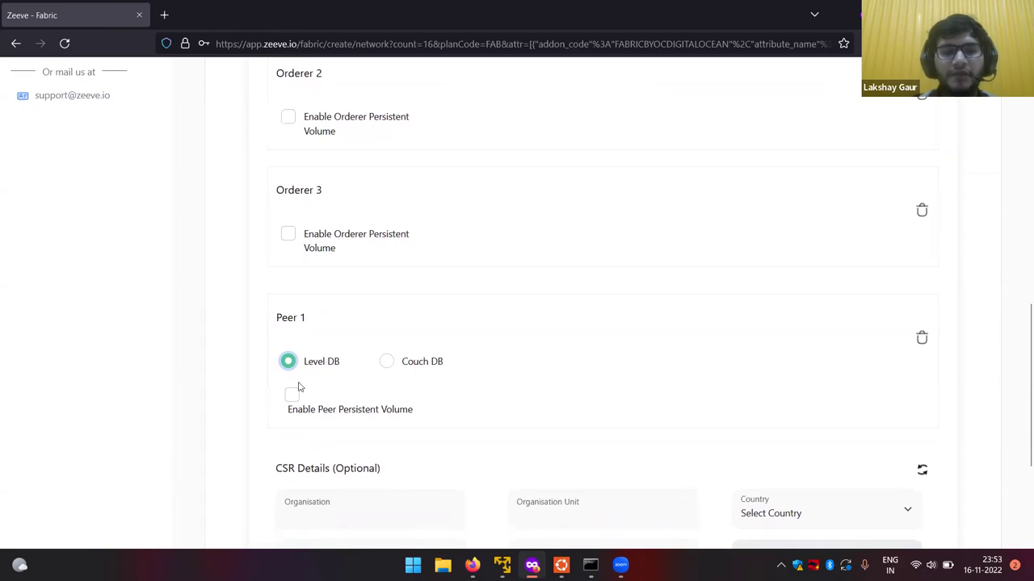
{"action": "scroll", "coordinate": [331, 412], "scroll_direction": "down", "scroll_amount": 1}
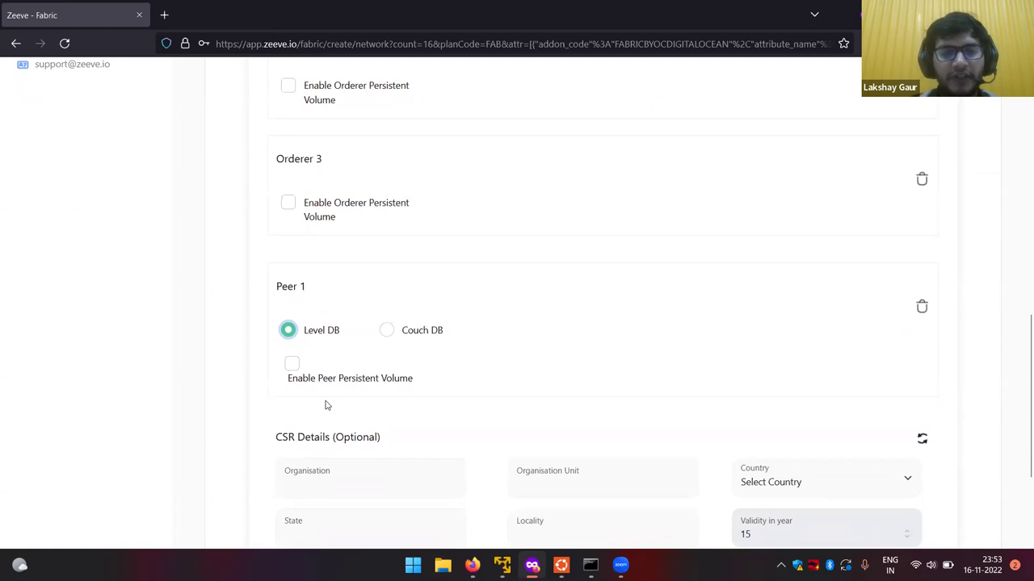
{"action": "scroll", "coordinate": [326, 406], "scroll_direction": "down", "scroll_amount": 2}
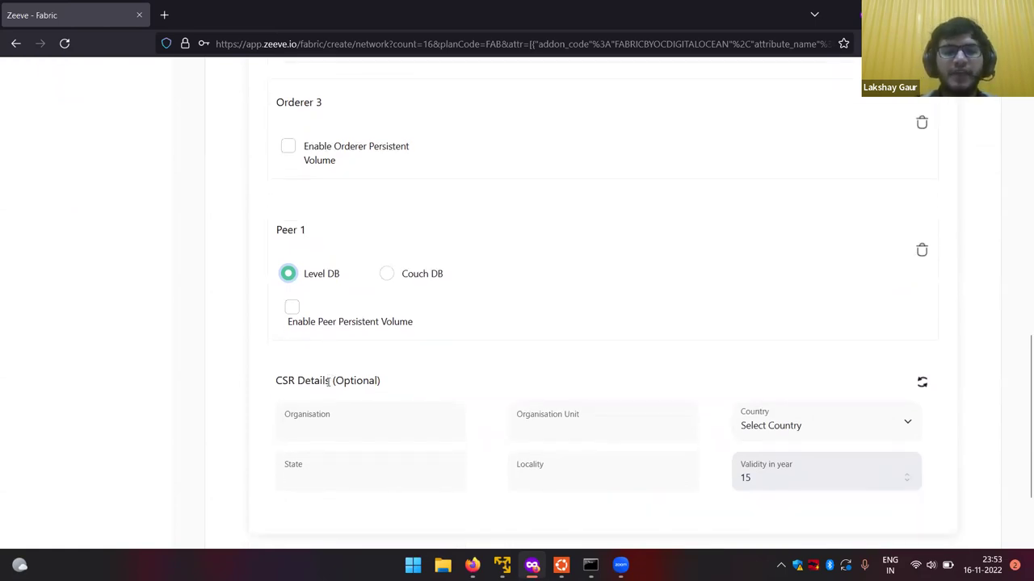
{"action": "scroll", "coordinate": [327, 384], "scroll_direction": "down", "scroll_amount": 1}
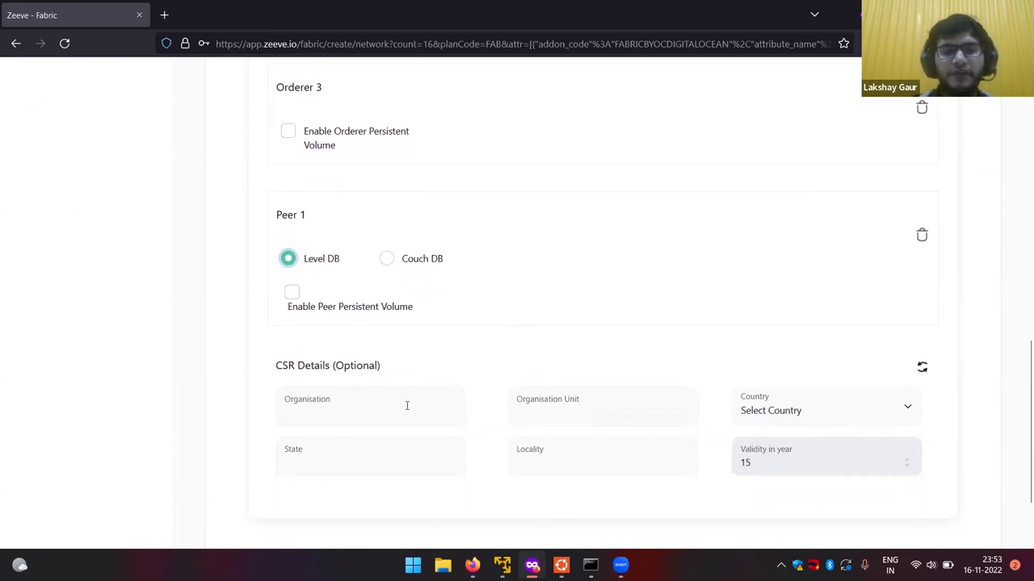
{"action": "scroll", "coordinate": [418, 370], "scroll_direction": "down", "scroll_amount": 2}
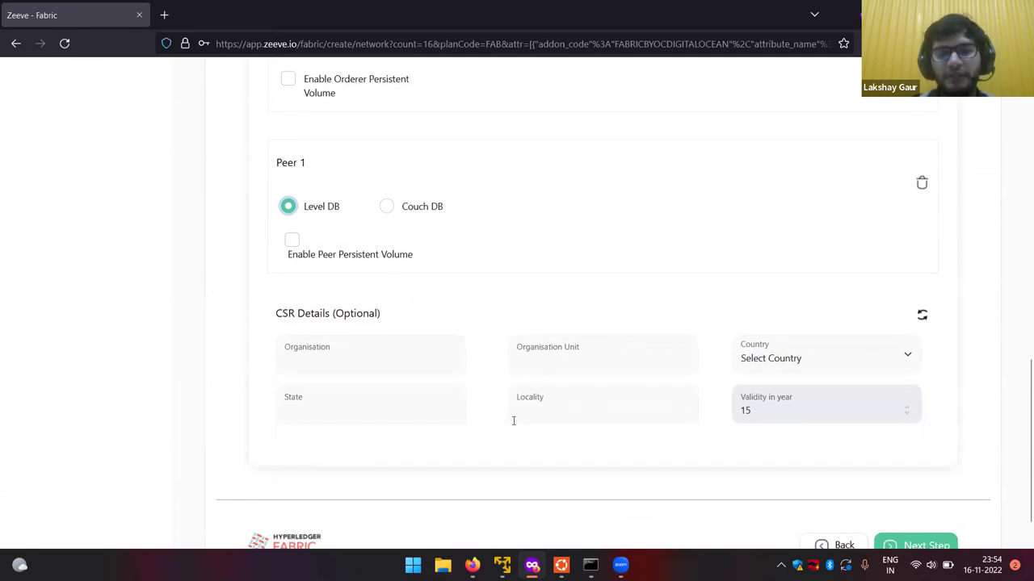
{"action": "scroll", "coordinate": [512, 421], "scroll_direction": "down", "scroll_amount": 1}
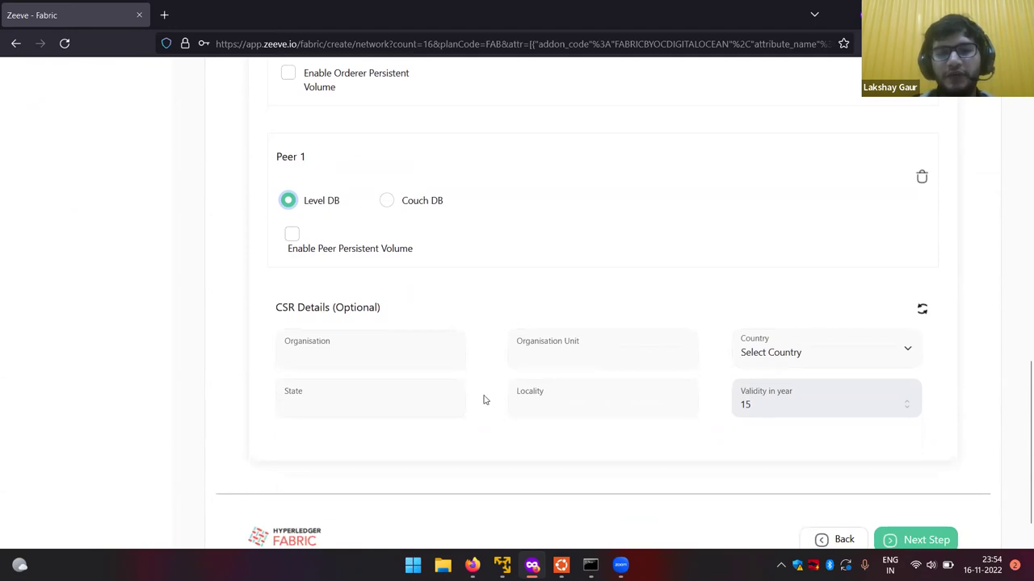
{"action": "scroll", "coordinate": [505, 438], "scroll_direction": "down", "scroll_amount": 1}
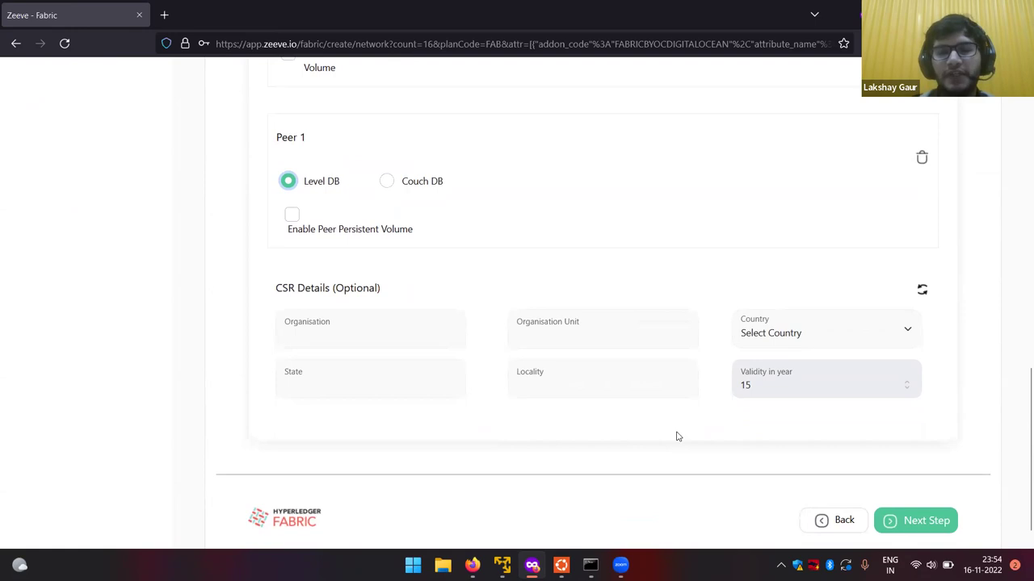
{"action": "scroll", "coordinate": [677, 437], "scroll_direction": "down", "scroll_amount": 1}
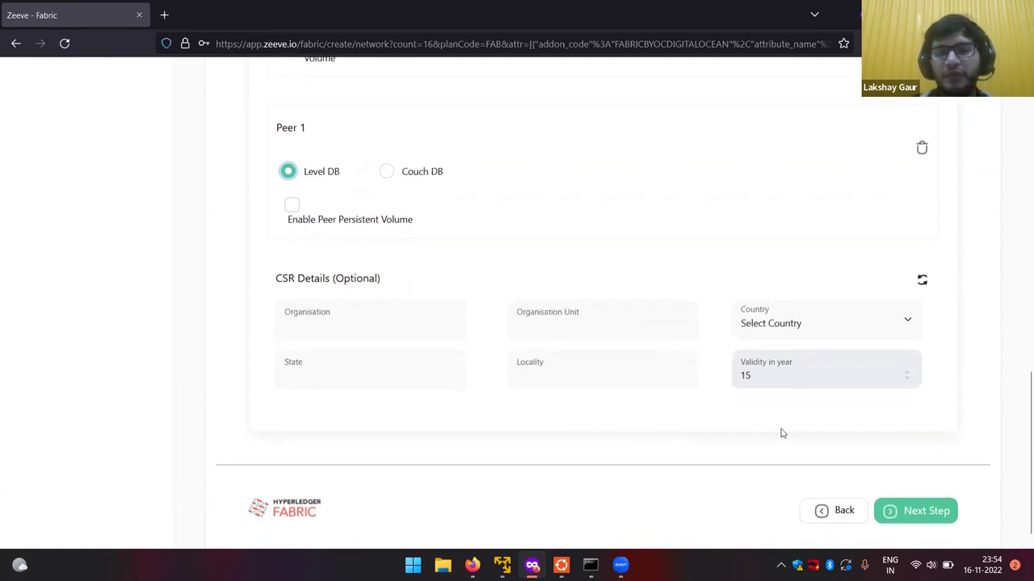
{"action": "scroll", "coordinate": [808, 436], "scroll_direction": "down", "scroll_amount": 1}
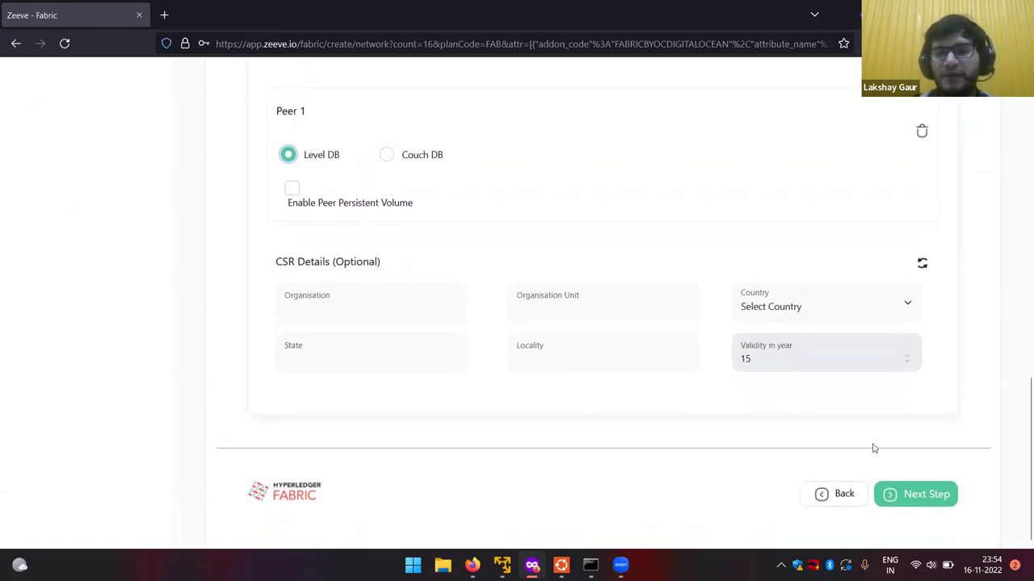
{"action": "left_click", "coordinate": [915, 490]}
- Review the System Channel settings, then enable creating an application channel that all peers join and name it mychannel
{"action": "scroll", "coordinate": [667, 368], "scroll_direction": "up", "scroll_amount": 3}
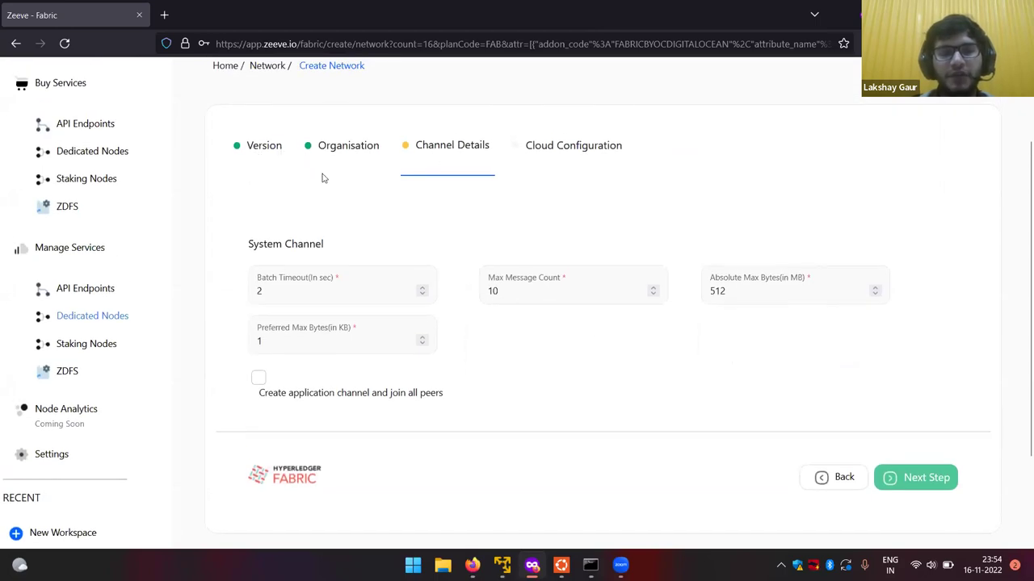
{"action": "scroll", "coordinate": [322, 176], "scroll_direction": "up", "scroll_amount": 1}
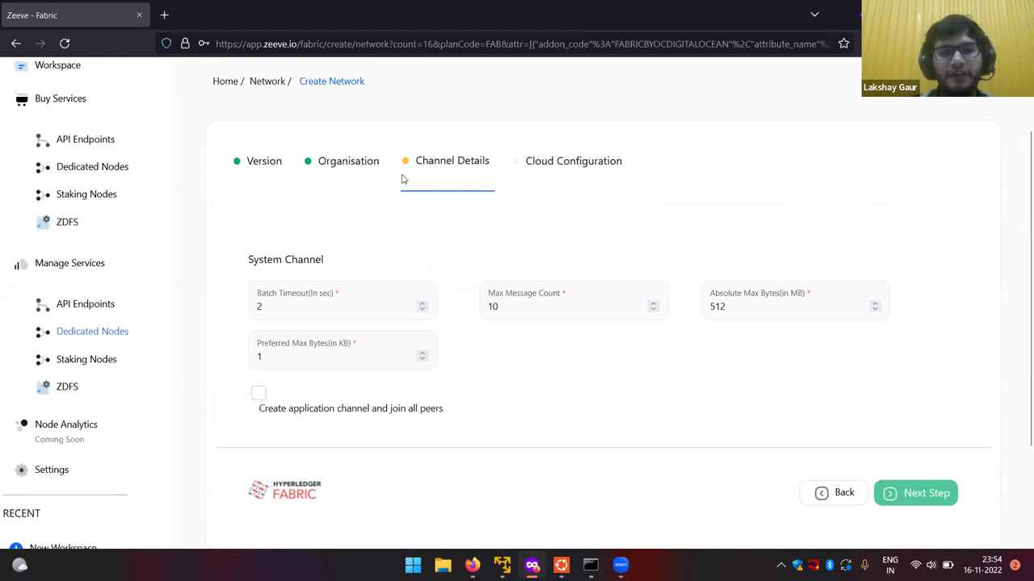
{"action": "scroll", "coordinate": [444, 225], "scroll_direction": "up", "scroll_amount": 1}
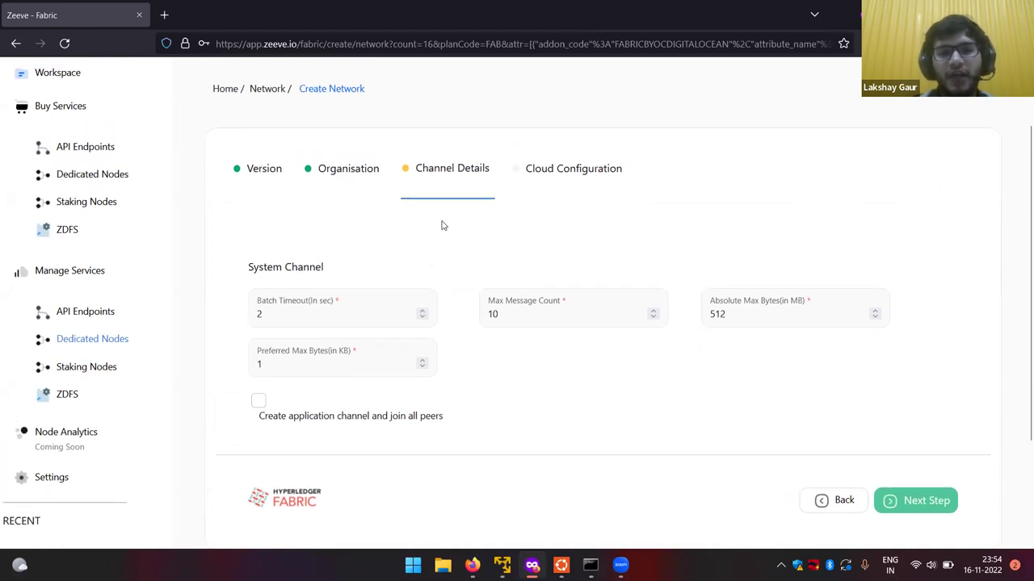
{"action": "scroll", "coordinate": [443, 225], "scroll_direction": "up", "scroll_amount": 1}
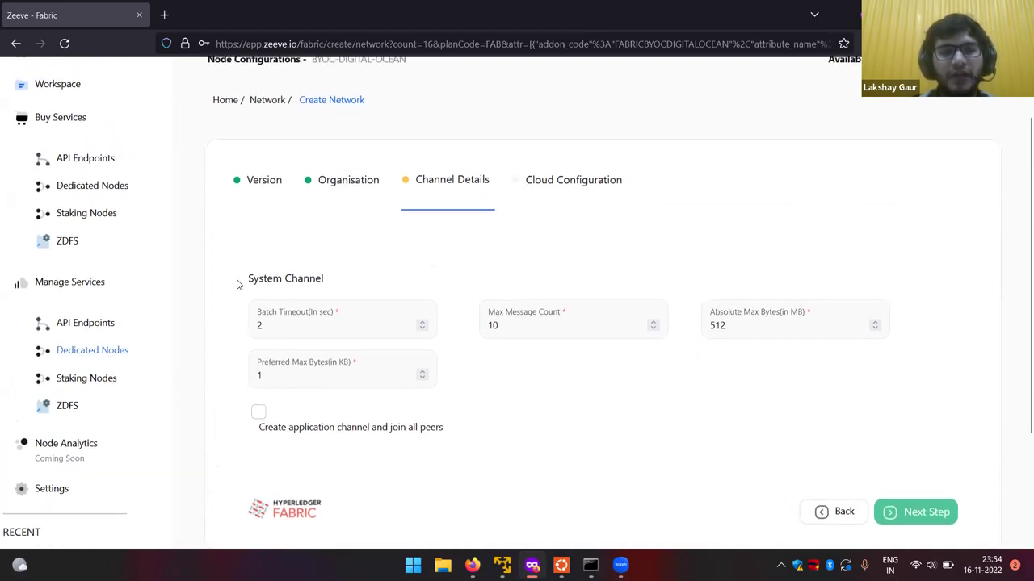
{"action": "left_click_drag", "start_coordinate": [241, 285], "coordinate": [287, 280]}
{"action": "left_click", "coordinate": [326, 284]}
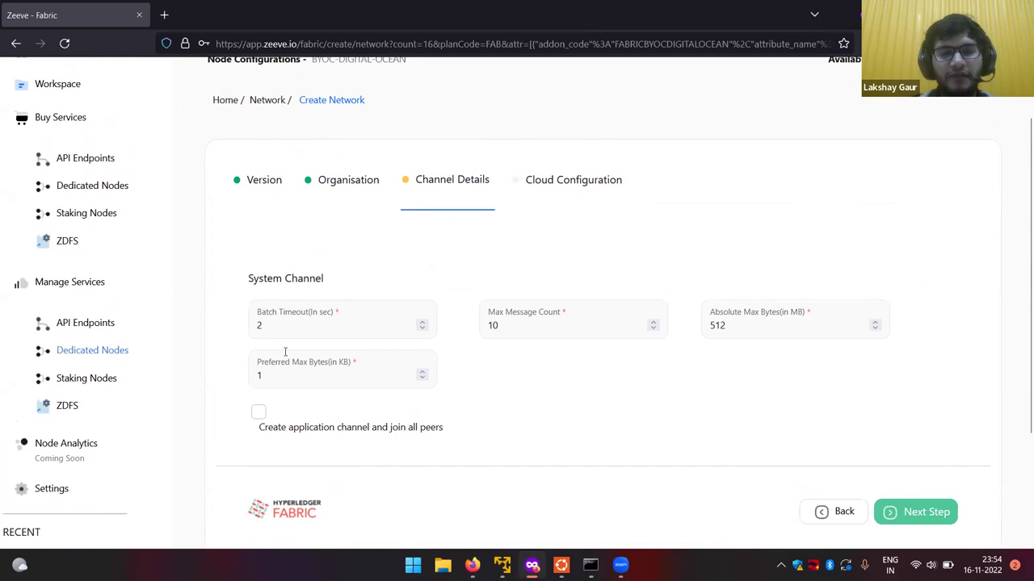
{"action": "left_click", "coordinate": [259, 412]}
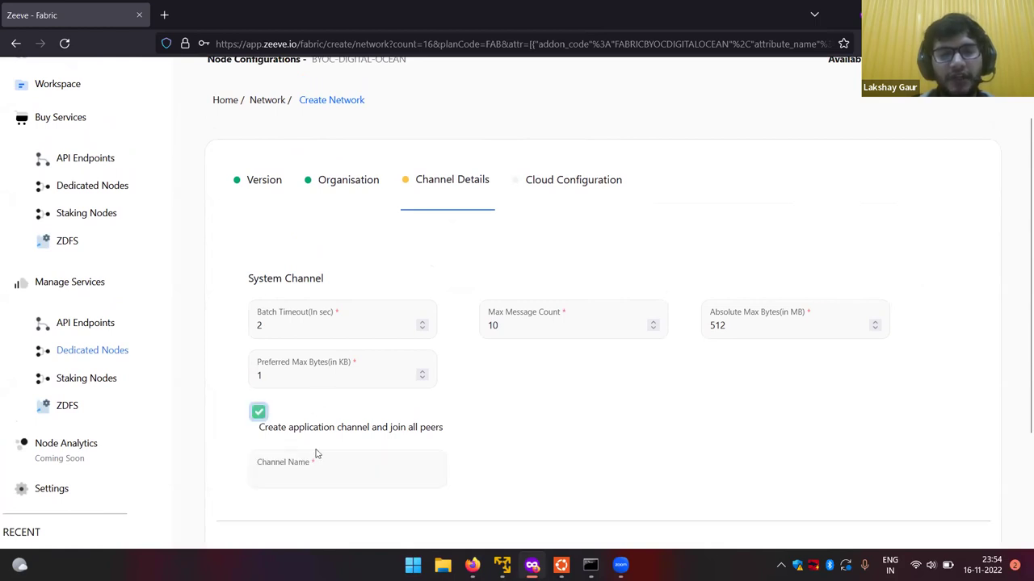
{"action": "scroll", "coordinate": [399, 473], "scroll_direction": "down", "scroll_amount": 1}
{"action": "left_click", "coordinate": [398, 467]}
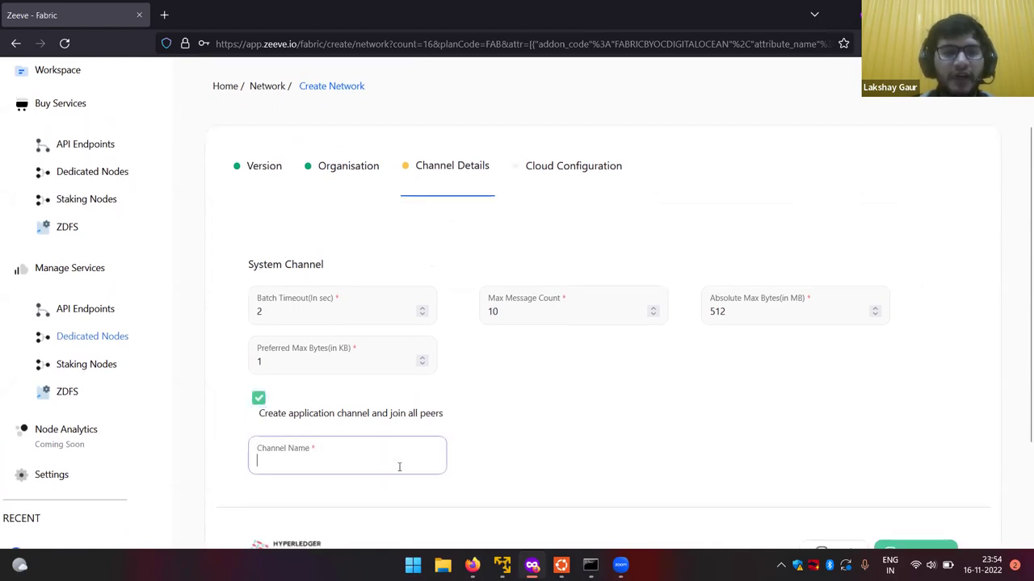
{"action": "type", "text": "mychannel"}
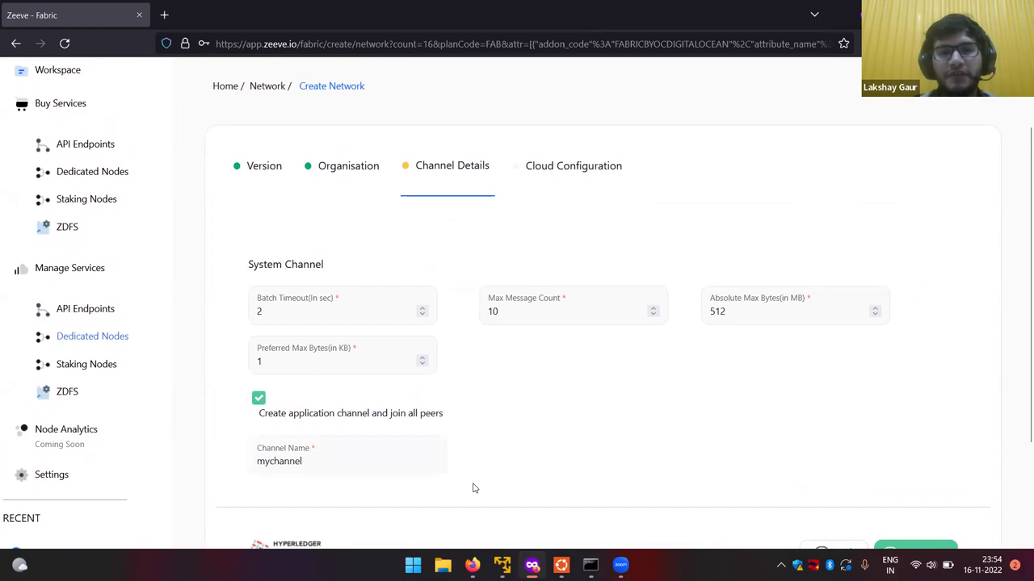
- Review the completed channel details and proceed to the cloud configuration stage
{"action": "scroll", "coordinate": [436, 480], "scroll_direction": "down", "scroll_amount": 1}
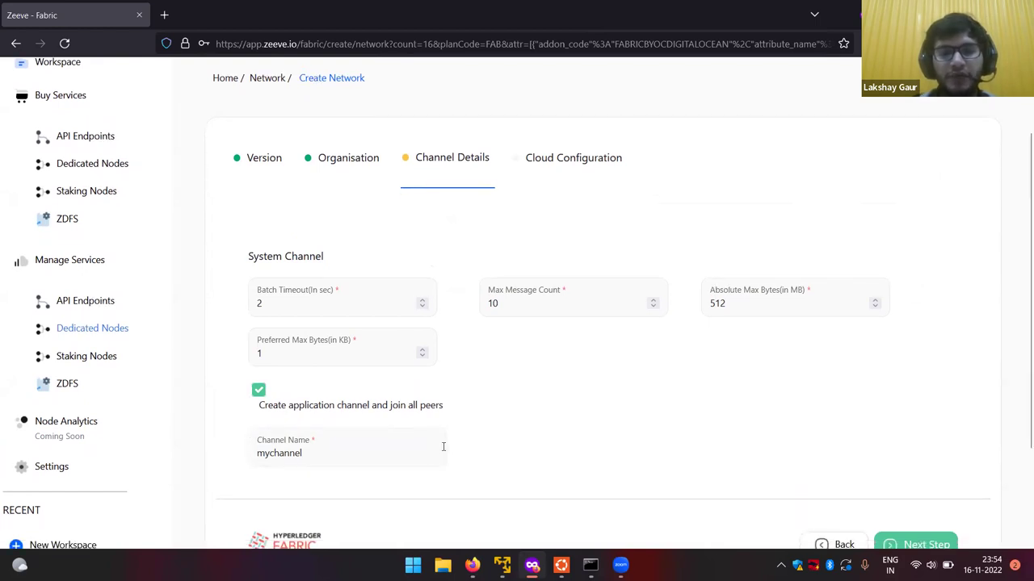
{"action": "scroll", "coordinate": [445, 471], "scroll_direction": "down", "scroll_amount": 1}
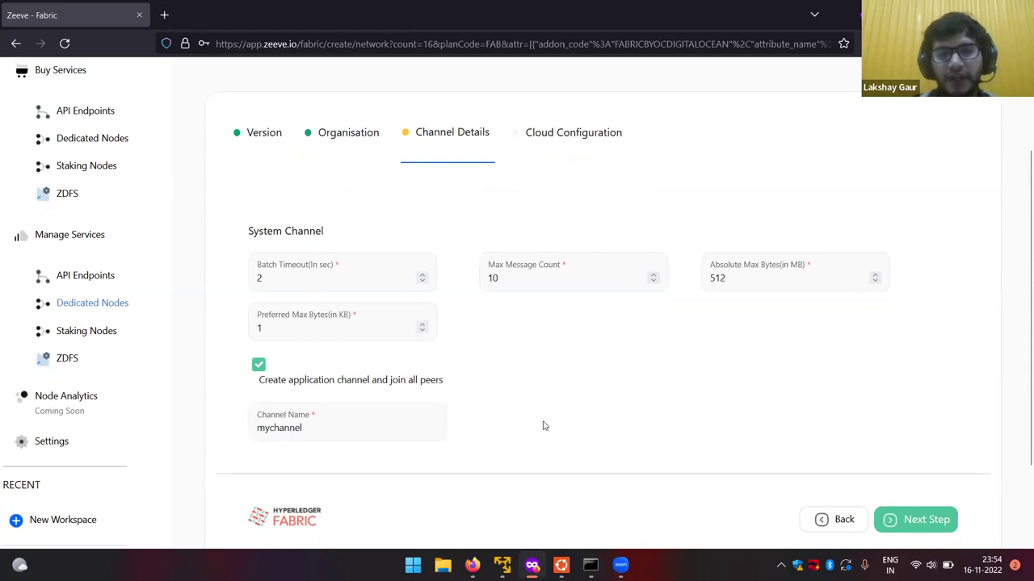
{"action": "scroll", "coordinate": [877, 472], "scroll_direction": "down", "scroll_amount": 1}
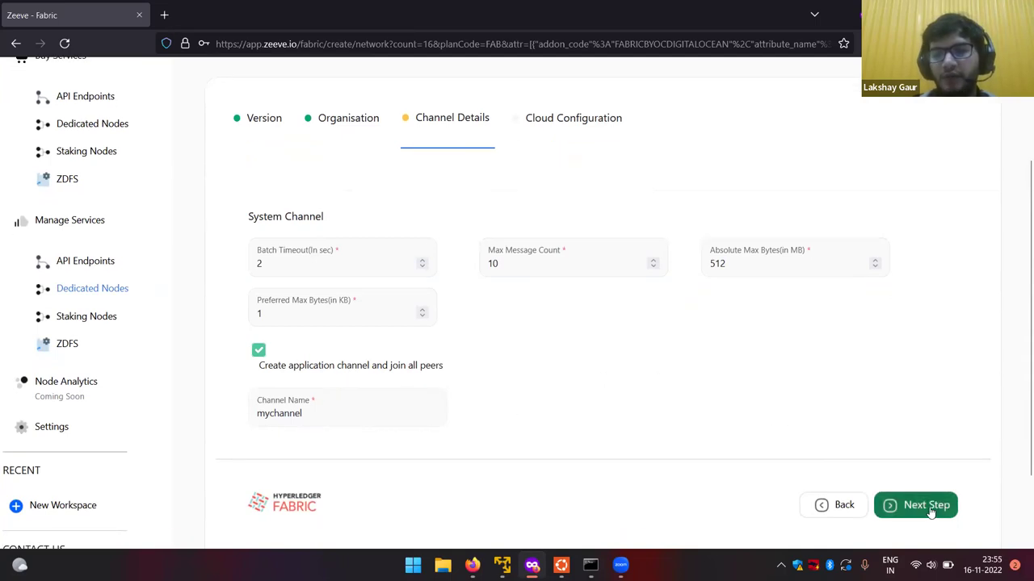
{"action": "left_click", "coordinate": [926, 507]}
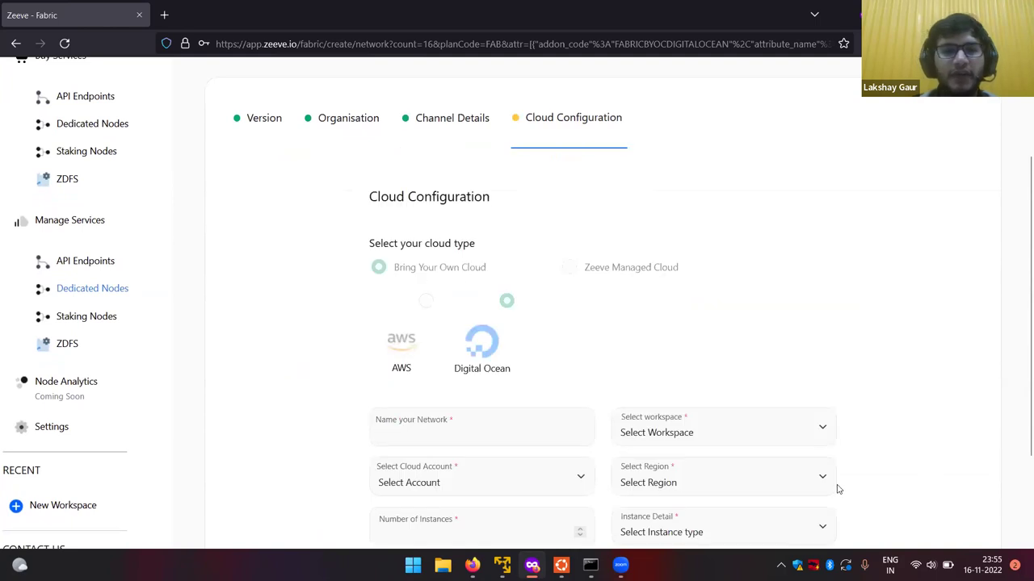
- Check the preselected cloud type and name the network HLFdev, using only letters
{"action": "scroll", "coordinate": [838, 487], "scroll_direction": "up", "scroll_amount": 1}
{"action": "scroll", "coordinate": [803, 322], "scroll_direction": "up", "scroll_amount": 1}
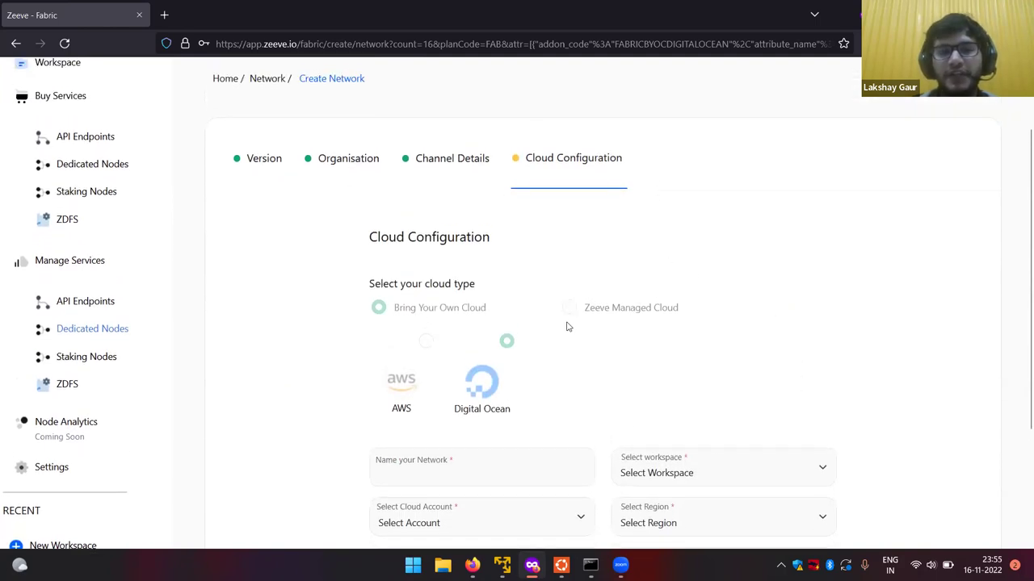
{"action": "scroll", "coordinate": [565, 331], "scroll_direction": "down", "scroll_amount": 1}
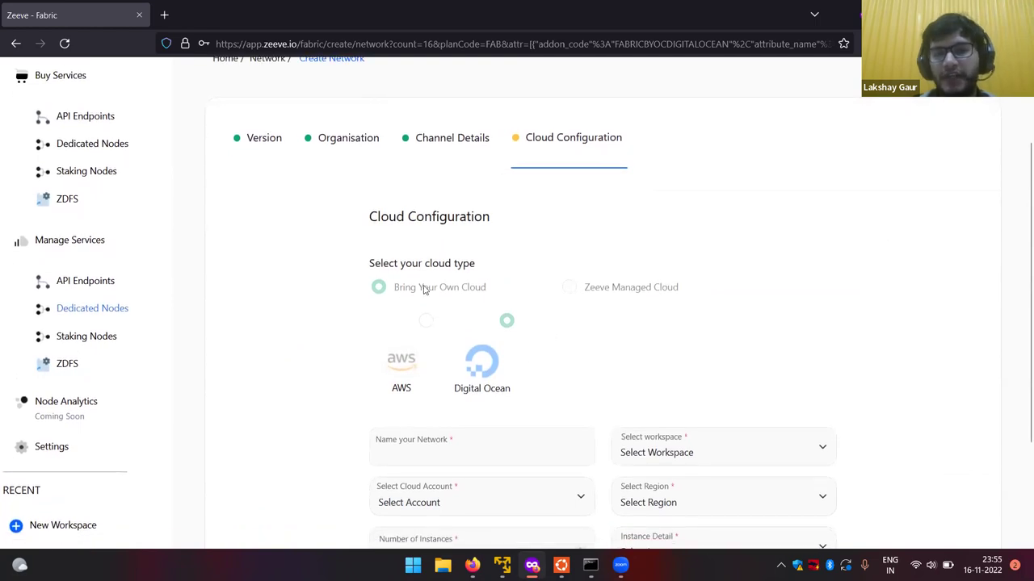
{"action": "scroll", "coordinate": [352, 385], "scroll_direction": "down", "scroll_amount": 1}
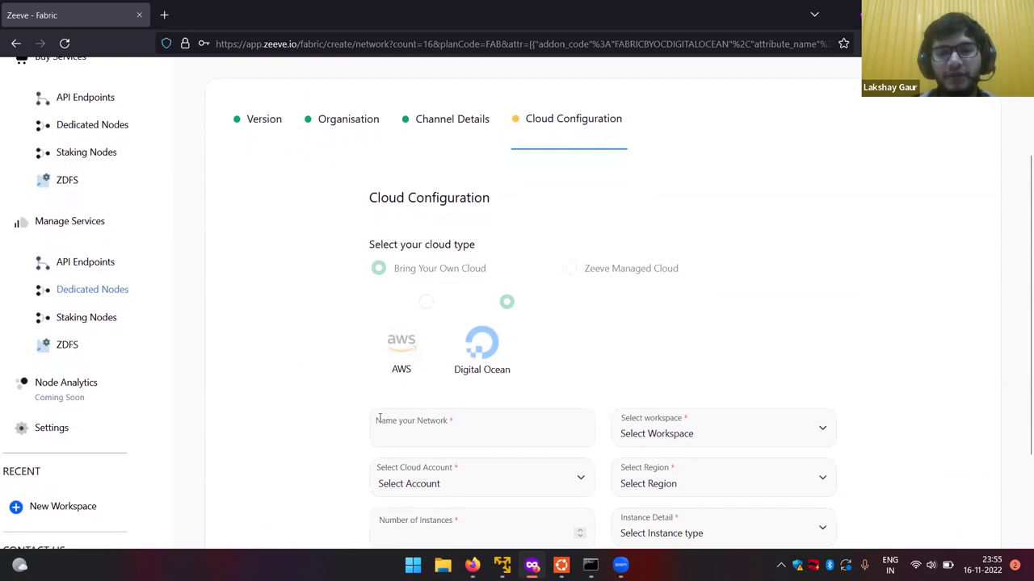
{"action": "scroll", "coordinate": [331, 426], "scroll_direction": "down", "scroll_amount": 1}
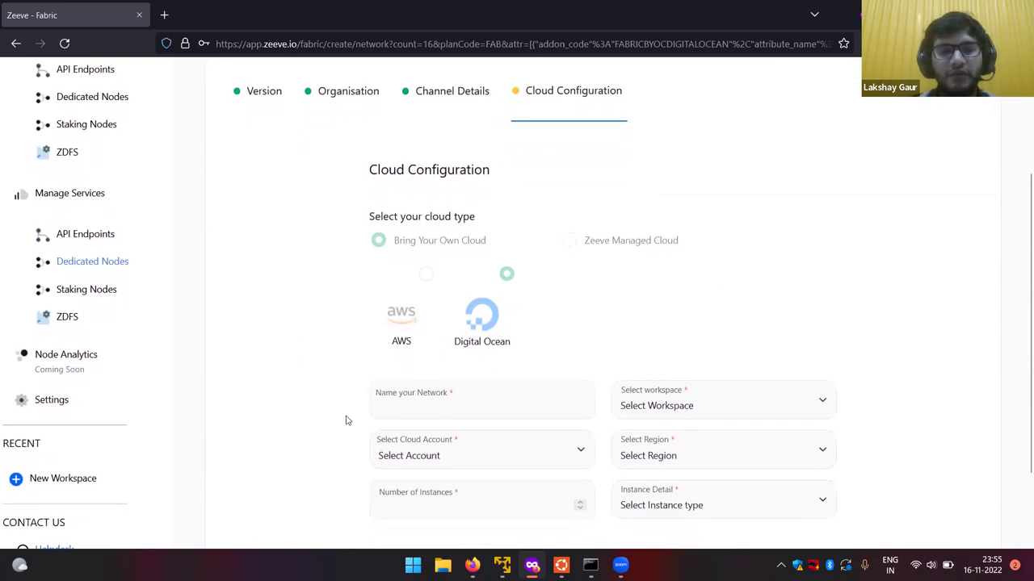
{"action": "left_click", "coordinate": [415, 414]}
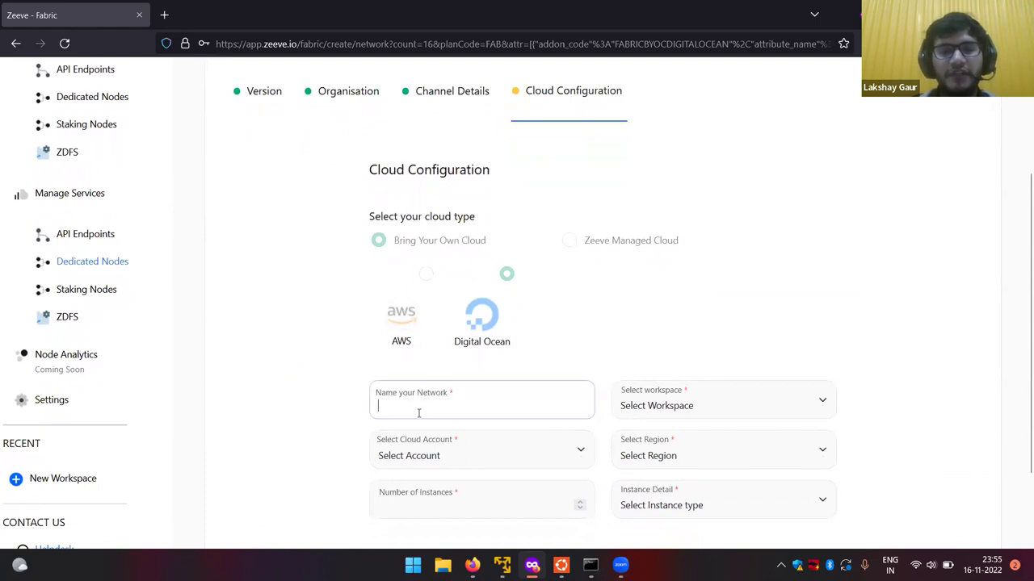
{"action": "type", "text": "HLF-dev"}
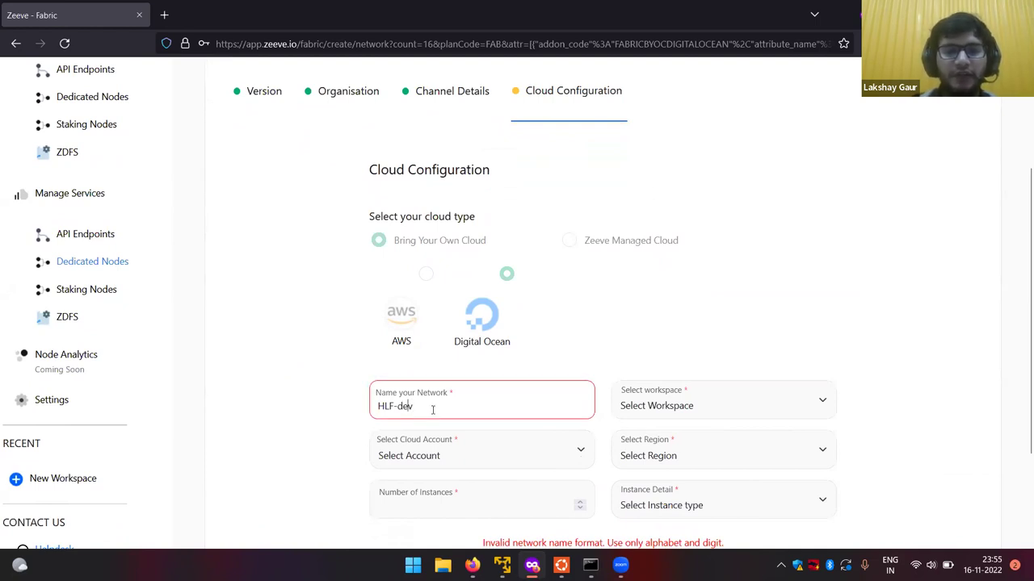
{"action": "key", "text": "Left"}
{"action": "key", "text": "Left"}
{"action": "key", "text": "Left"}
{"action": "key", "text": "BackSpace"}
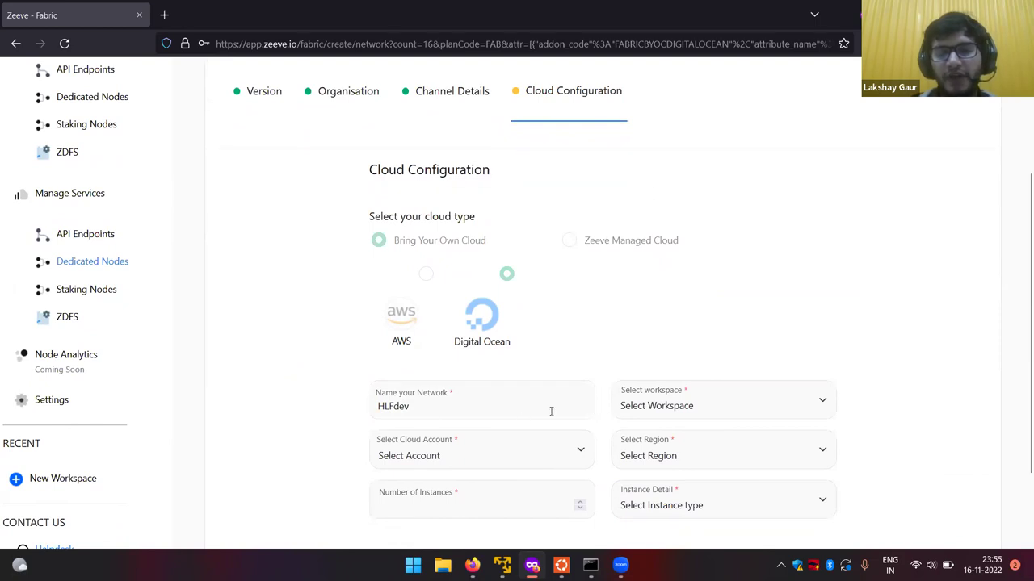
- Assign the network to the Fabric Networks workspace and choose zeeve-demo as its cloud account
{"action": "left_click", "coordinate": [654, 406]}
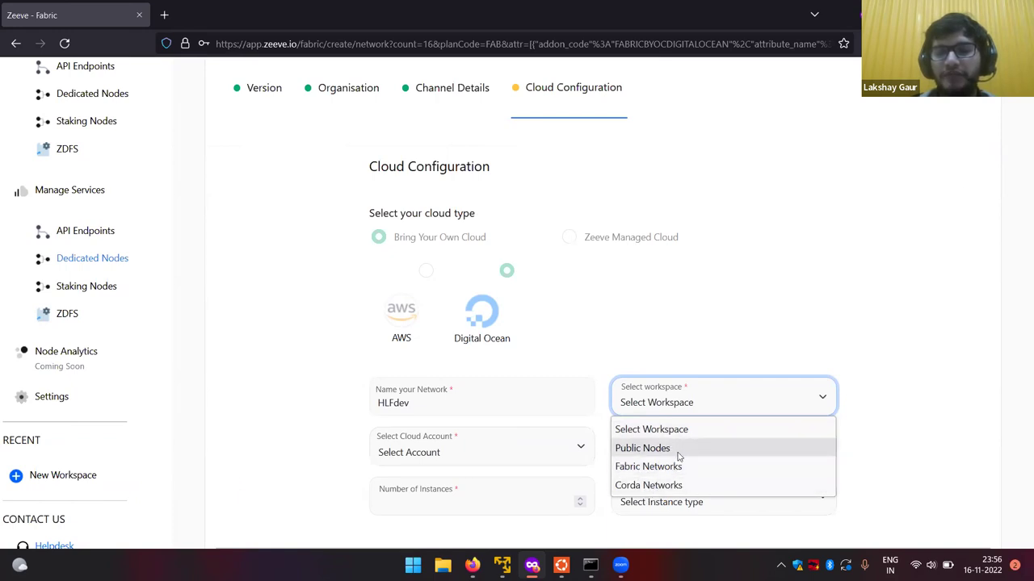
{"action": "left_click", "coordinate": [644, 467]}
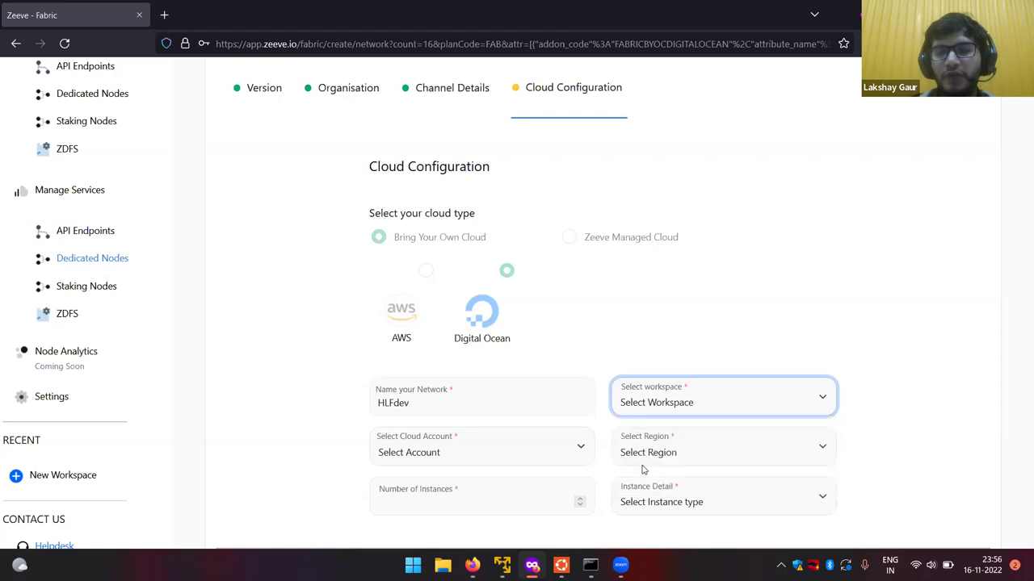
{"action": "scroll", "coordinate": [559, 472], "scroll_direction": "down", "scroll_amount": 1}
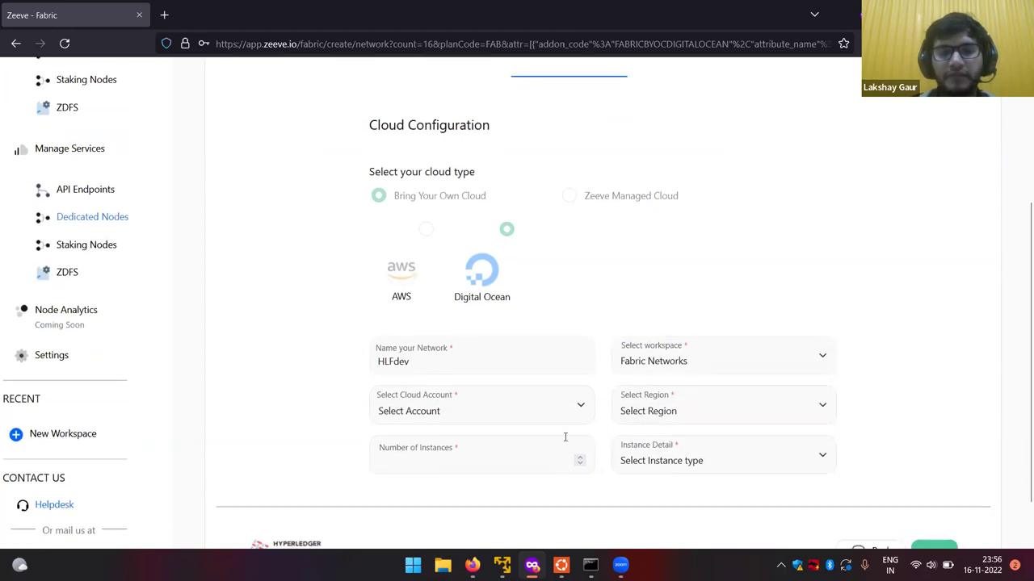
{"action": "left_click", "coordinate": [573, 412]}
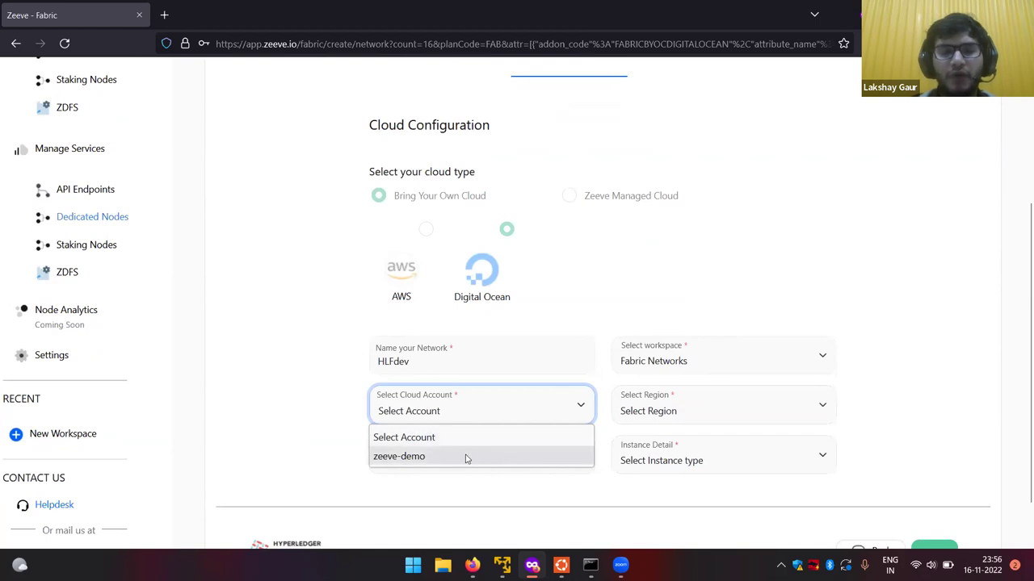
{"action": "left_click", "coordinate": [417, 458]}
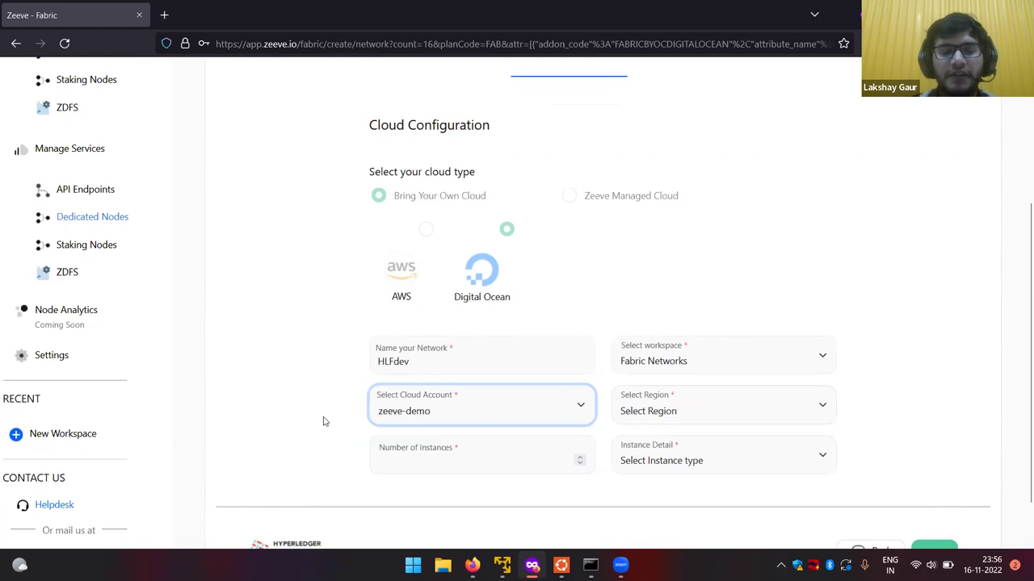
- Set the network's deployment region to nyc1
{"action": "scroll", "coordinate": [367, 411], "scroll_direction": "down", "scroll_amount": 1}
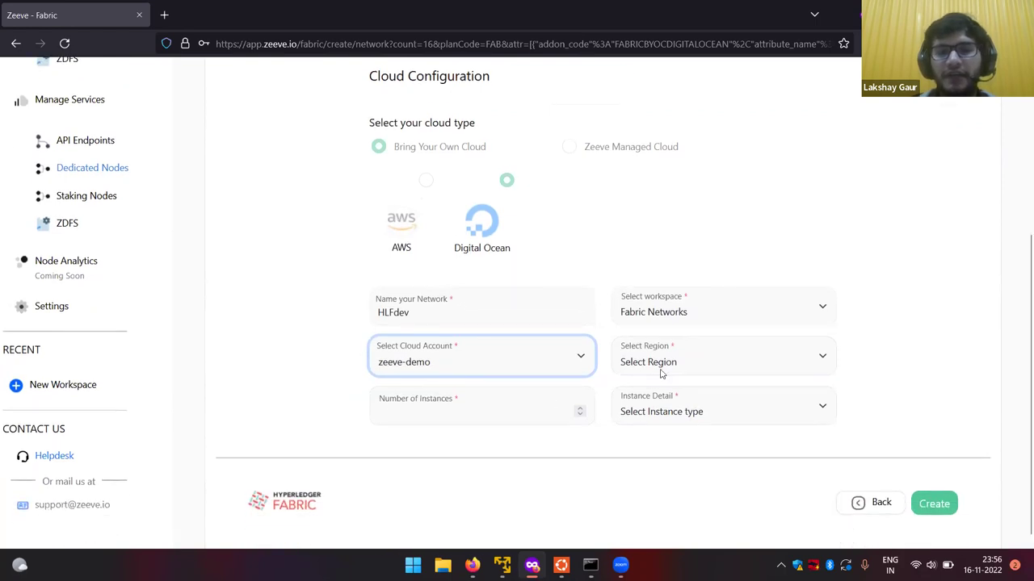
{"action": "left_click", "coordinate": [609, 382]}
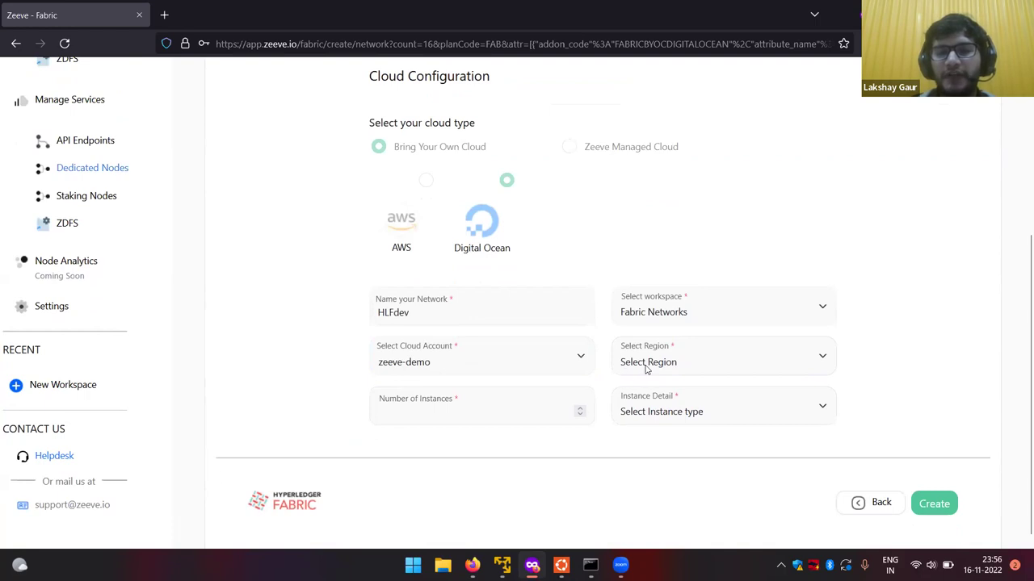
{"action": "left_click", "coordinate": [646, 368]}
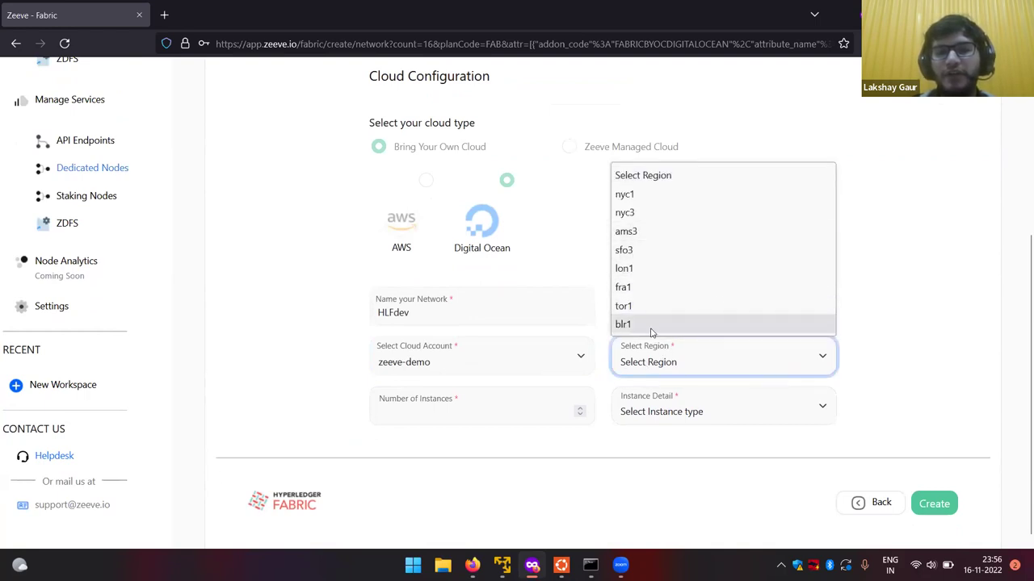
{"action": "left_click", "coordinate": [642, 200]}
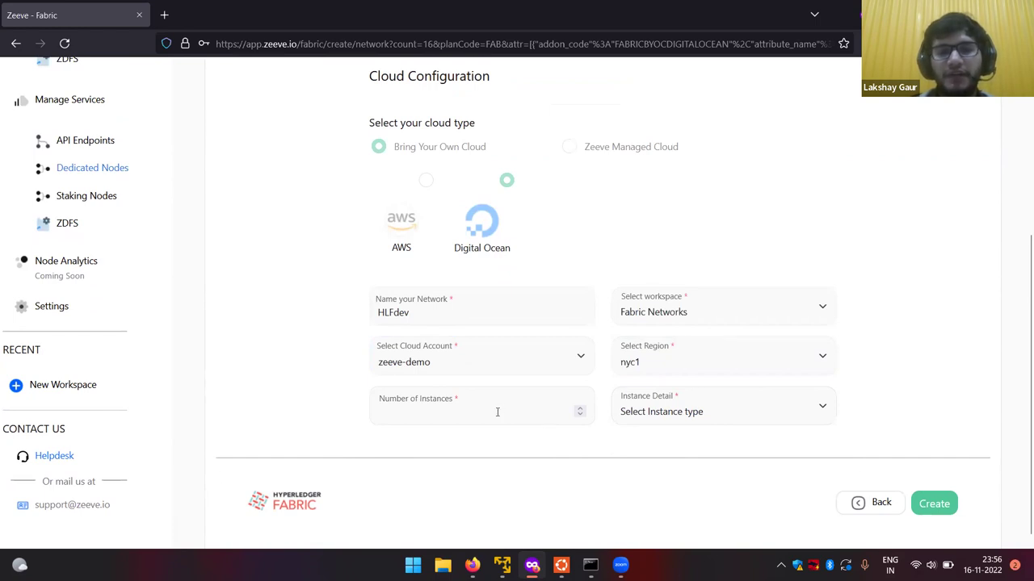
- Set the number of instances to 3 and choose s-2vcpu-4gb-amd as the instance type
{"action": "scroll", "coordinate": [498, 412], "scroll_direction": "up", "scroll_amount": 1}
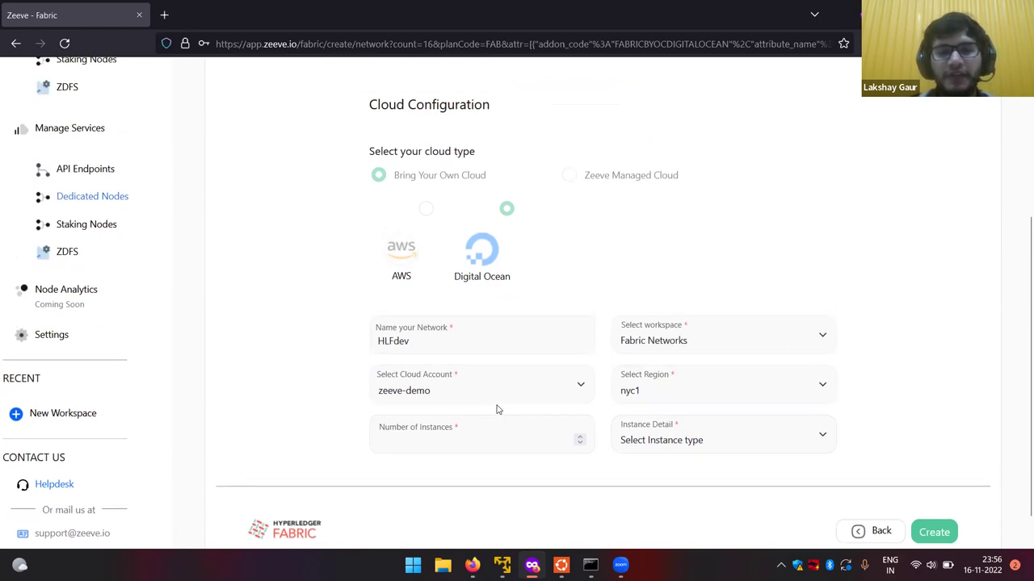
{"action": "scroll", "coordinate": [561, 396], "scroll_direction": "up", "scroll_amount": 1}
{"action": "scroll", "coordinate": [609, 388], "scroll_direction": "up", "scroll_amount": 3}
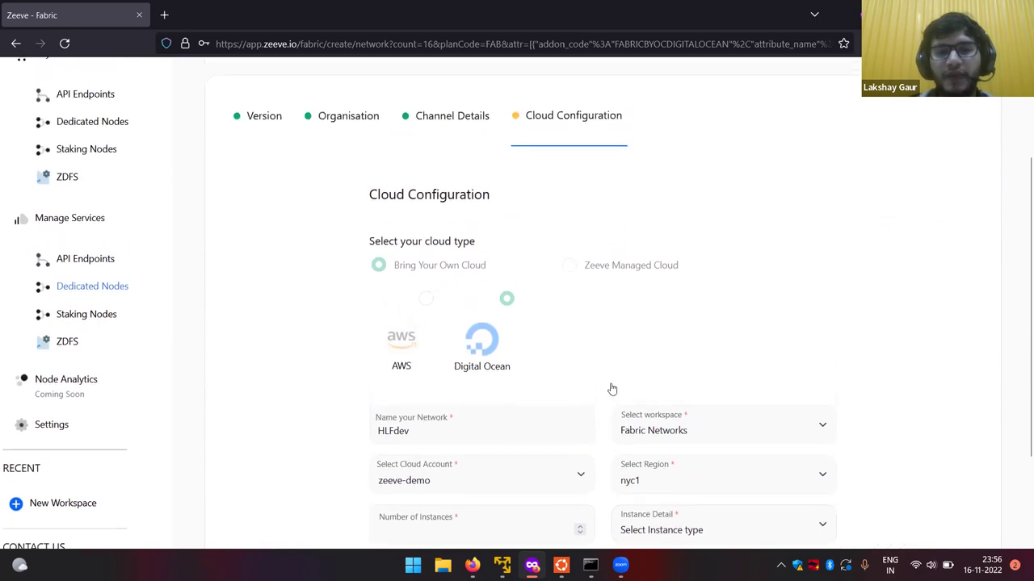
{"action": "scroll", "coordinate": [582, 412], "scroll_direction": "down", "scroll_amount": 3}
{"action": "left_click", "coordinate": [552, 439]}
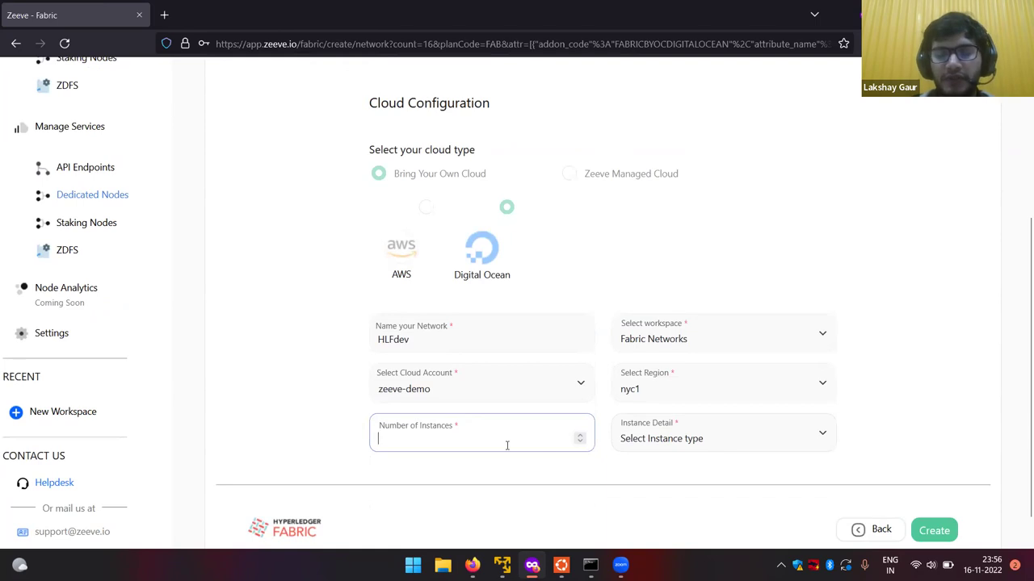
{"action": "type", "text": "3"}
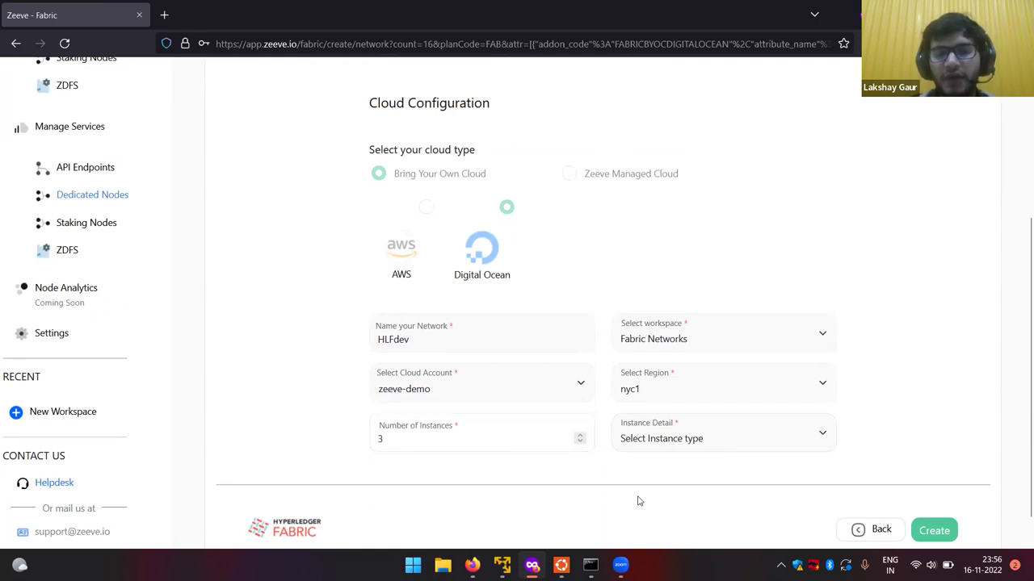
{"action": "left_click", "coordinate": [684, 438]}
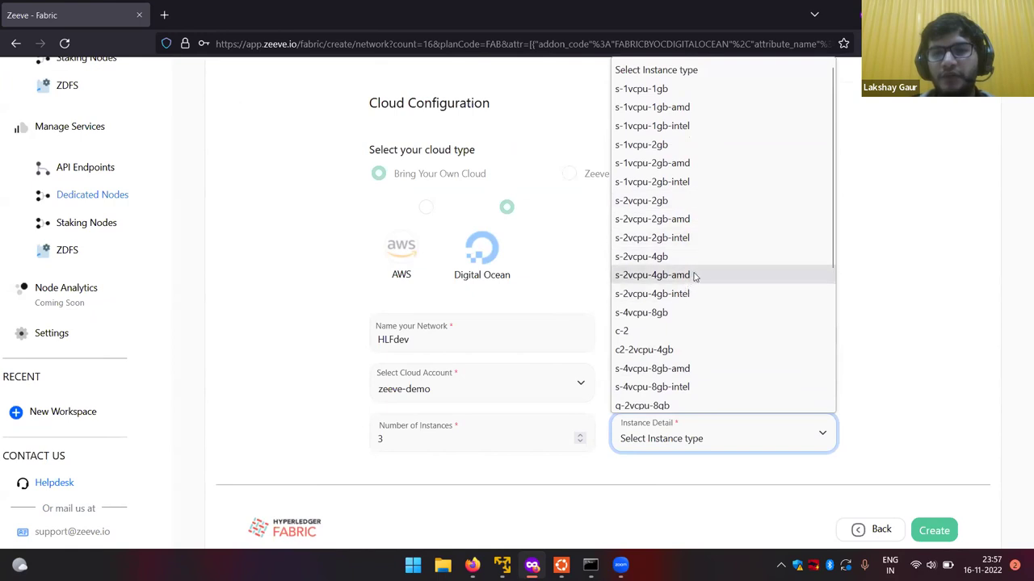
{"action": "left_click", "coordinate": [687, 275]}
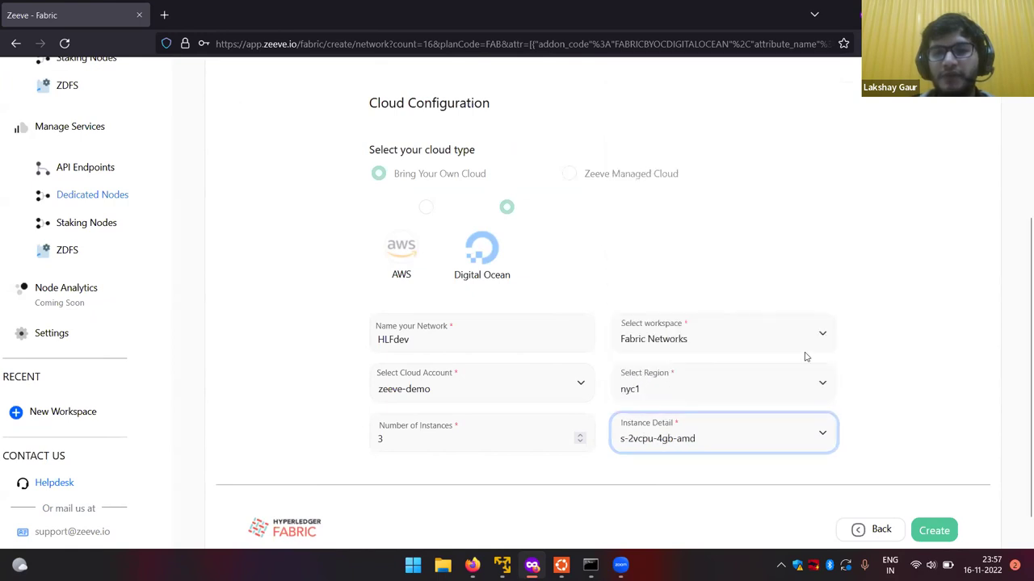
{"action": "left_click", "coordinate": [789, 490]}
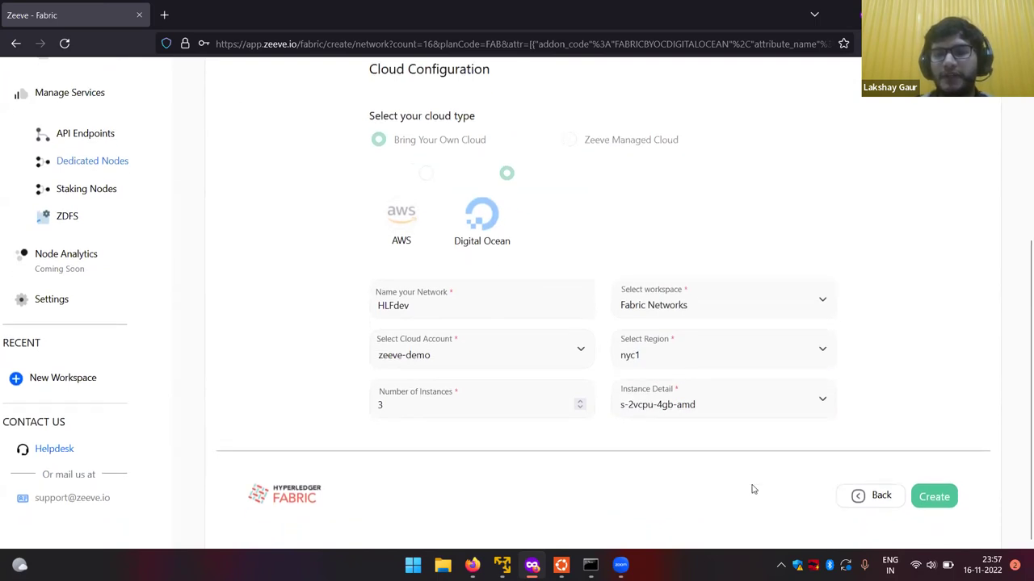
- Create the network and continue through the deployment redirection to the list of dedicated networks
{"action": "scroll", "coordinate": [888, 457], "scroll_direction": "down", "scroll_amount": 1}
{"action": "left_click", "coordinate": [937, 489]}
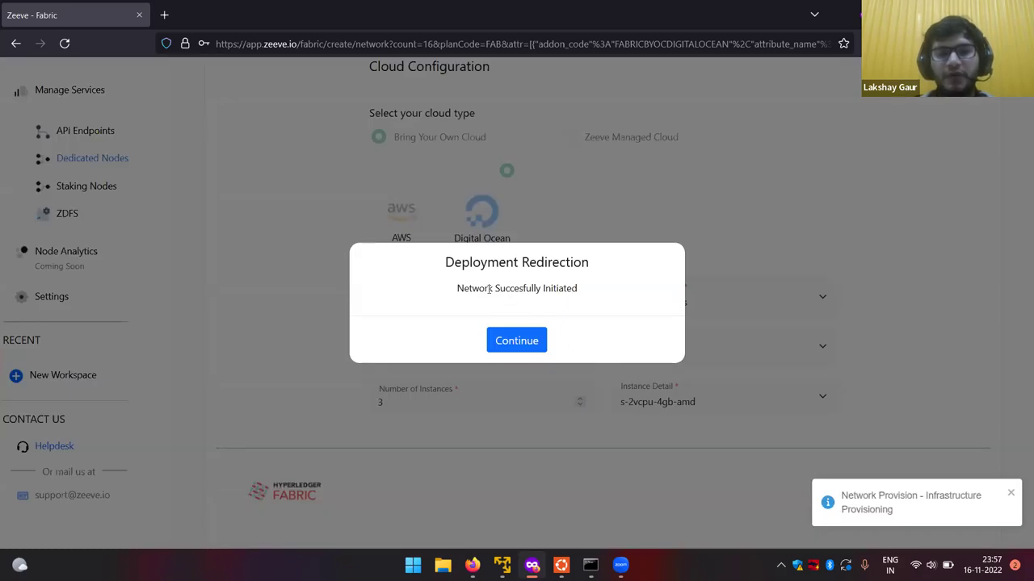
{"action": "left_click", "coordinate": [532, 340]}
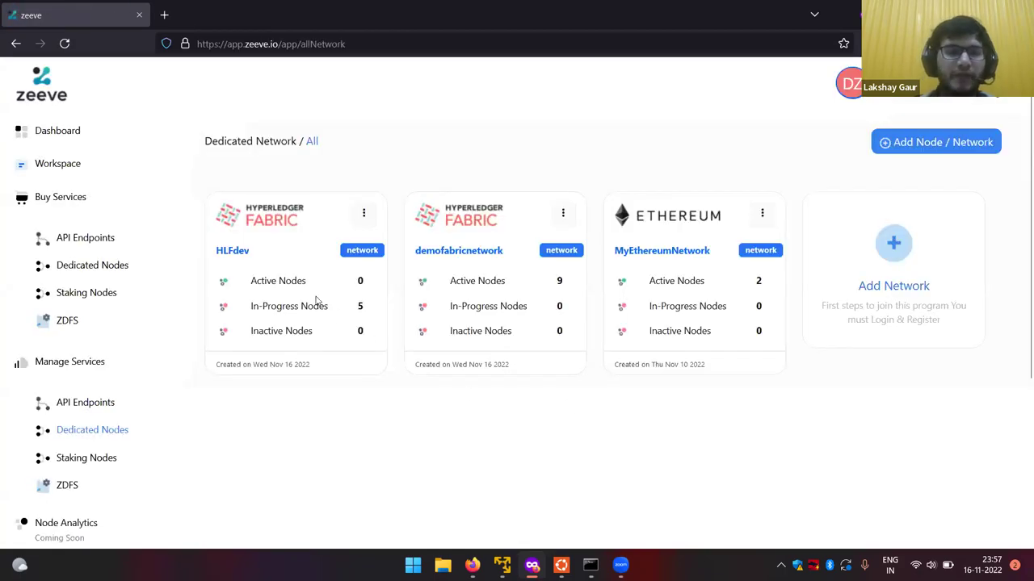
- Open the HLFdev network and examine its node list, topology diagram and provisioning notifications
{"action": "left_click", "coordinate": [234, 252]}
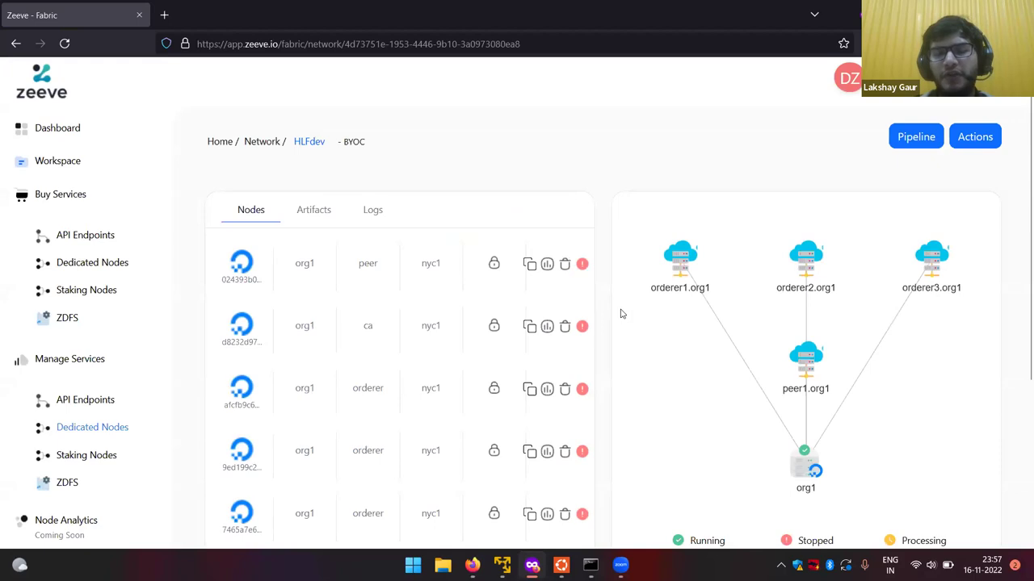
{"action": "scroll", "coordinate": [599, 355], "scroll_direction": "down", "scroll_amount": 1}
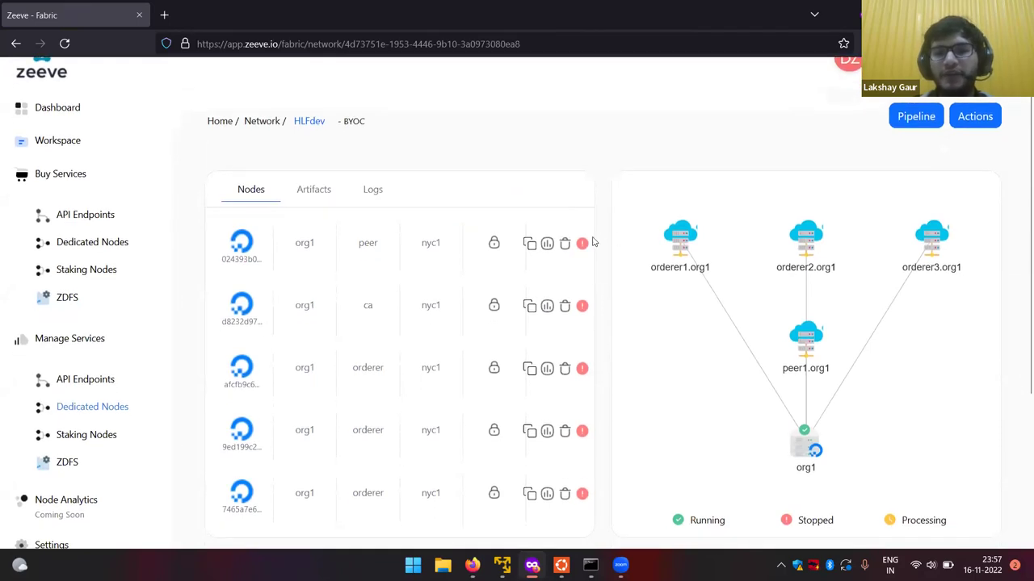
{"action": "scroll", "coordinate": [591, 251], "scroll_direction": "up", "scroll_amount": 1}
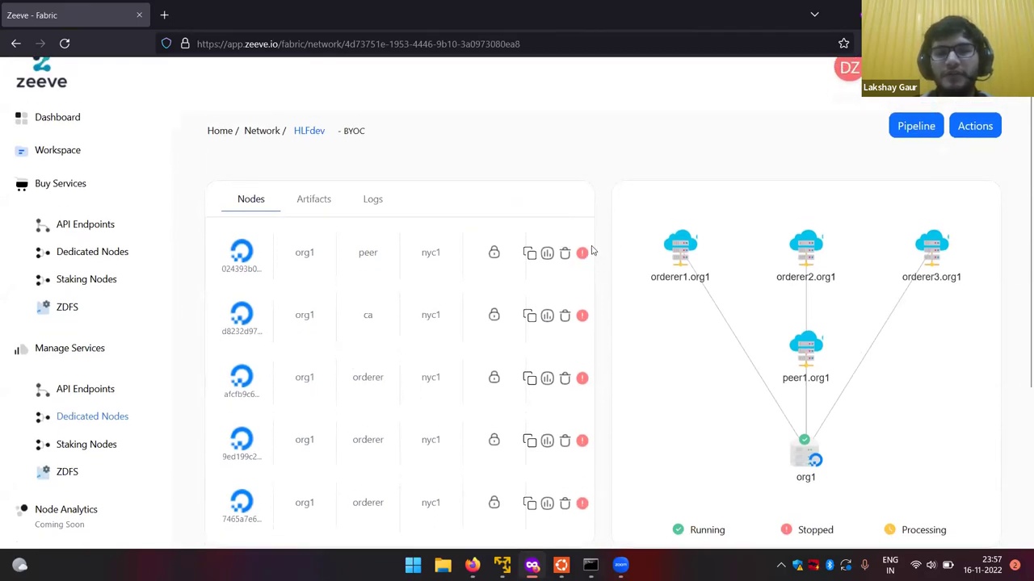
{"action": "scroll", "coordinate": [596, 205], "scroll_direction": "up", "scroll_amount": 1}
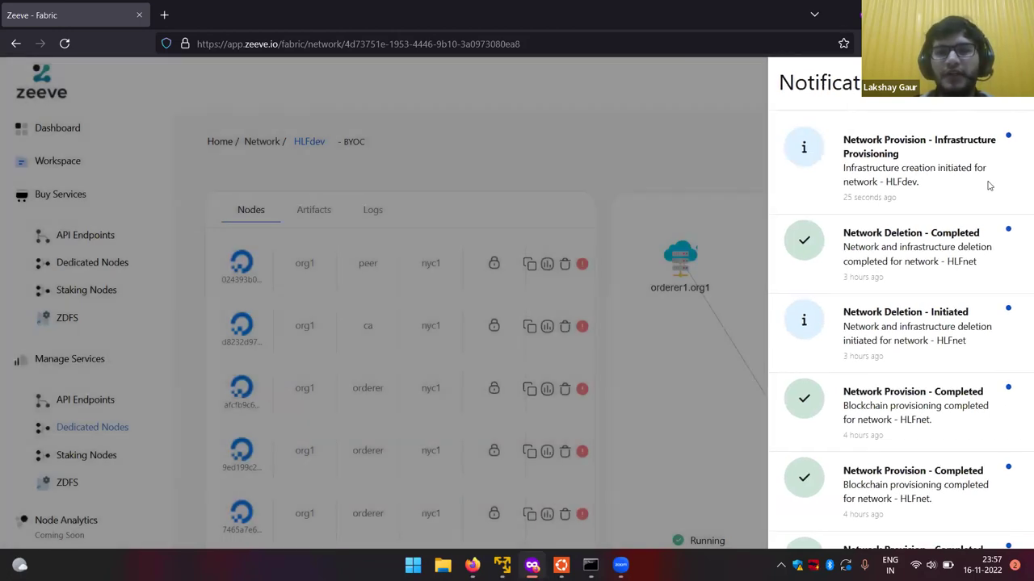
{"action": "left_click", "coordinate": [923, 182]}
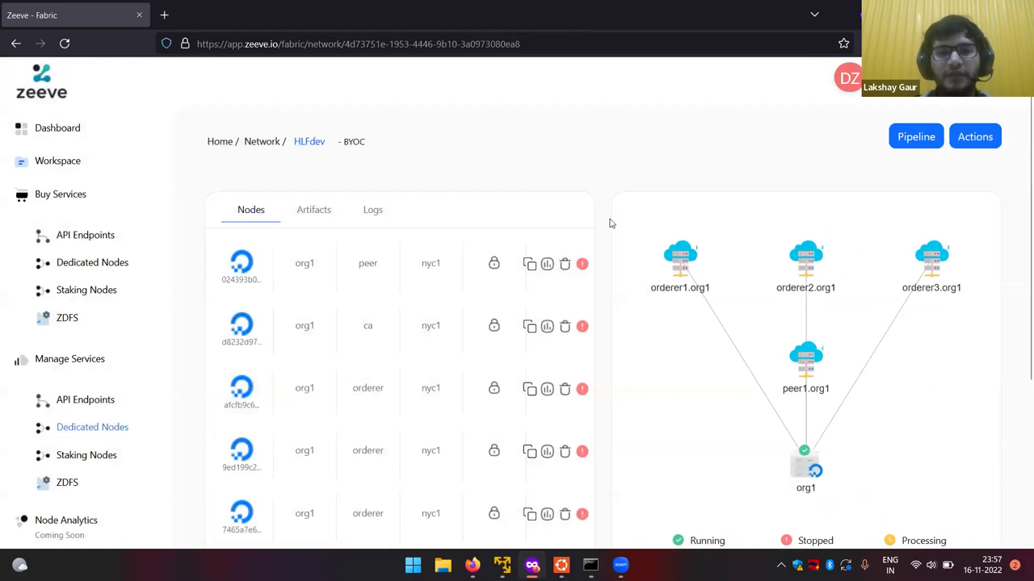
{"action": "scroll", "coordinate": [597, 277], "scroll_direction": "down", "scroll_amount": 1}
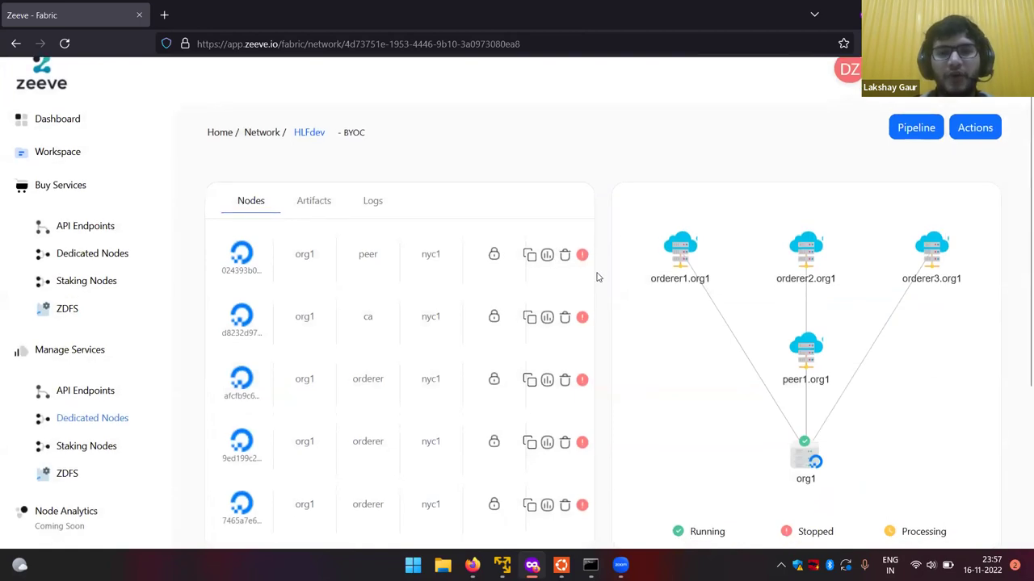
- Return to the list of dedicated networks and open demofabricnetwork
{"action": "scroll", "coordinate": [597, 277], "scroll_direction": "up", "scroll_amount": 1}
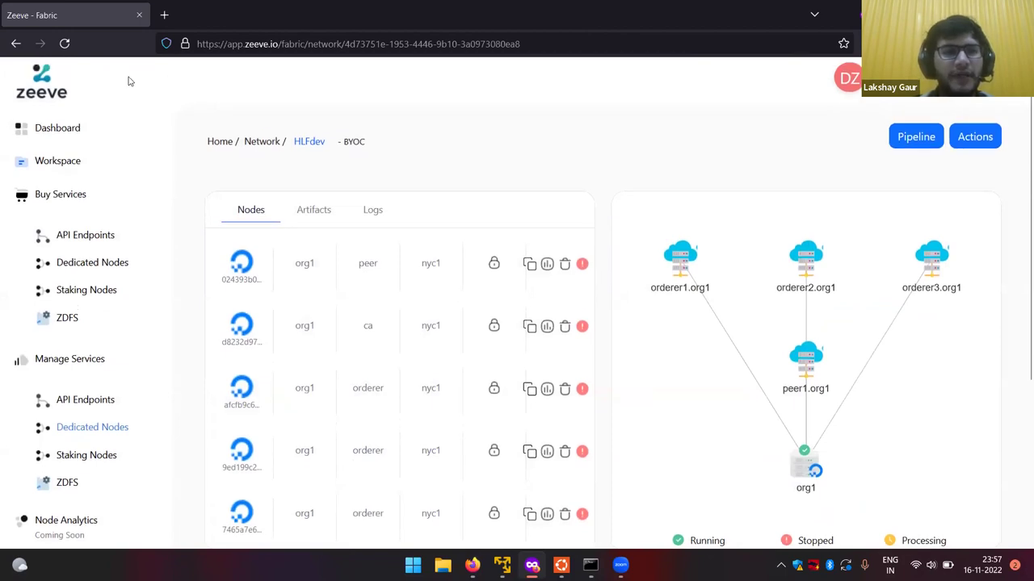
{"action": "left_click", "coordinate": [17, 47]}
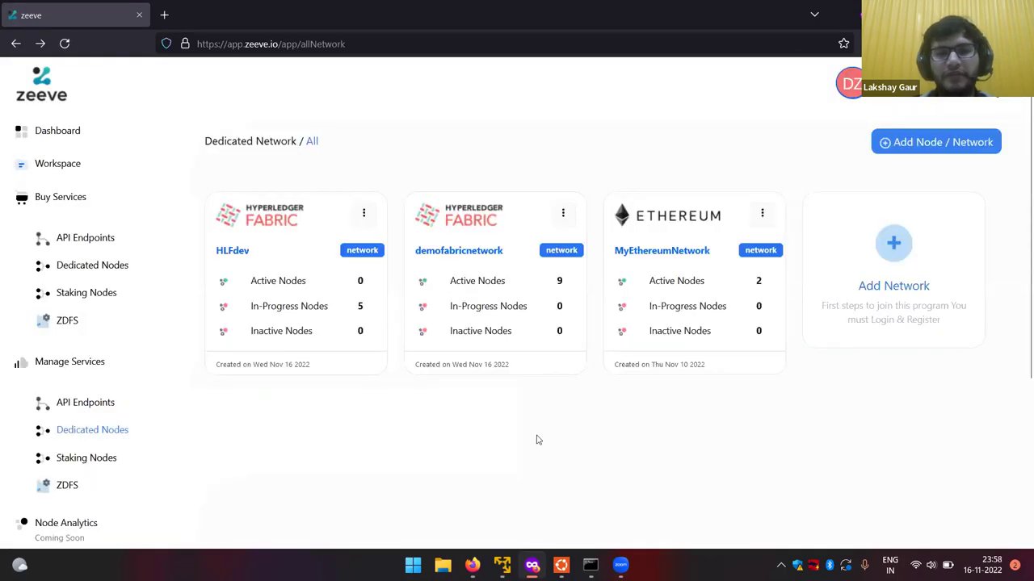
{"action": "left_click", "coordinate": [459, 253]}
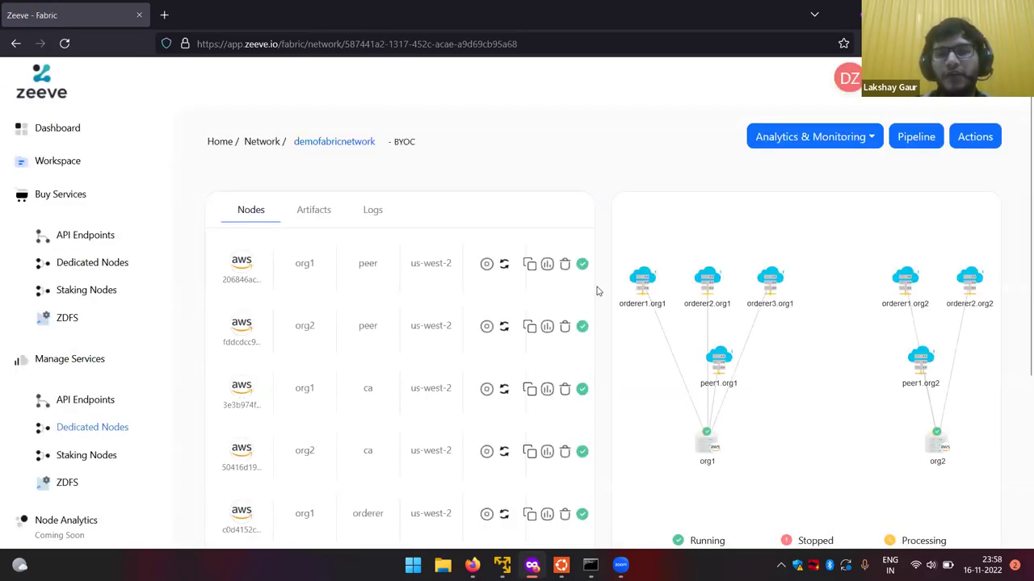
- Examine demofabricnetwork's node list, including its peer, CA and orderer nodes, and the topology diagram of both organisations
{"action": "scroll", "coordinate": [597, 291], "scroll_direction": "down", "scroll_amount": 1}
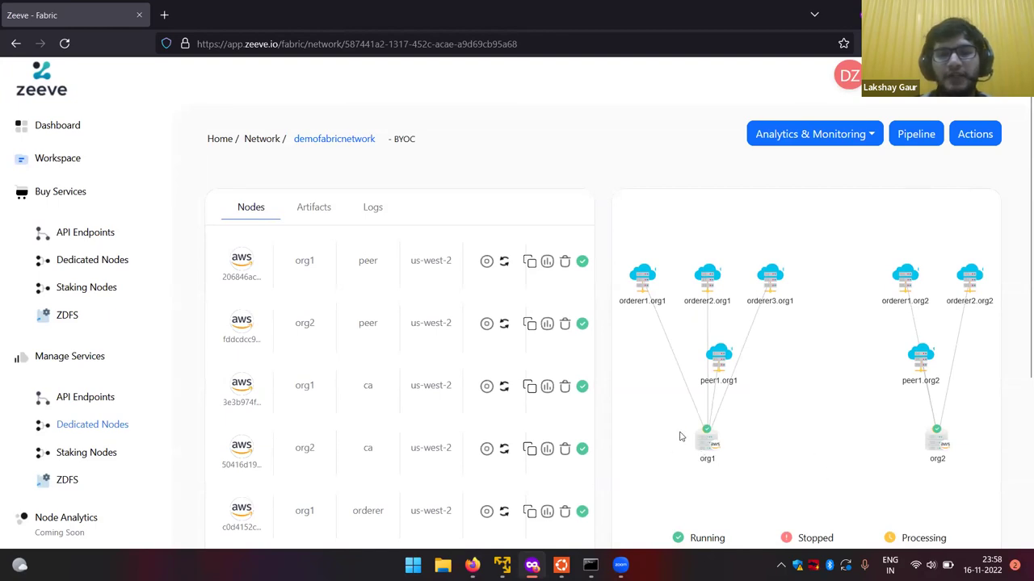
{"action": "scroll", "coordinate": [592, 445], "scroll_direction": "down", "scroll_amount": 1}
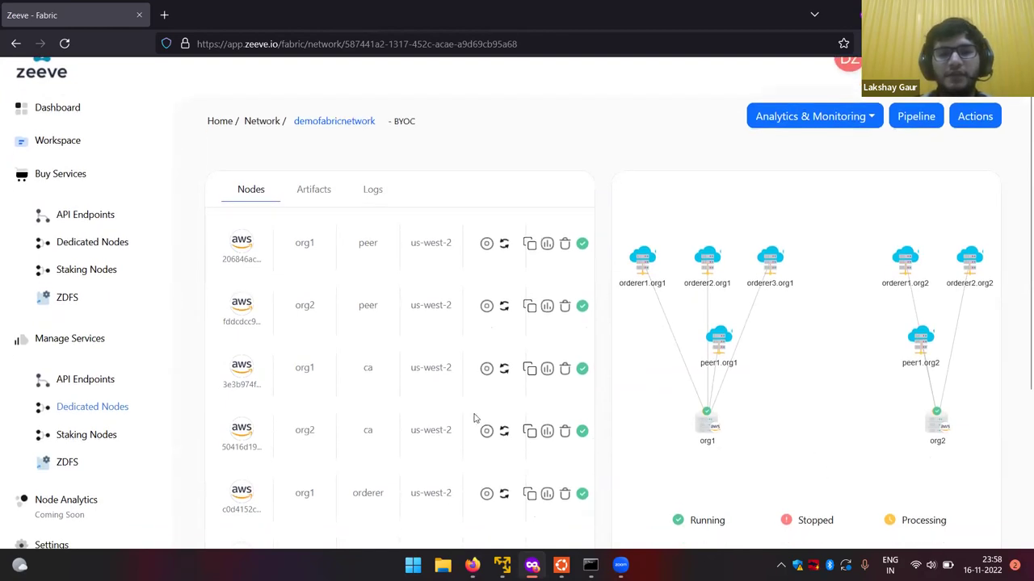
{"action": "scroll", "coordinate": [456, 352], "scroll_direction": "down", "scroll_amount": 1}
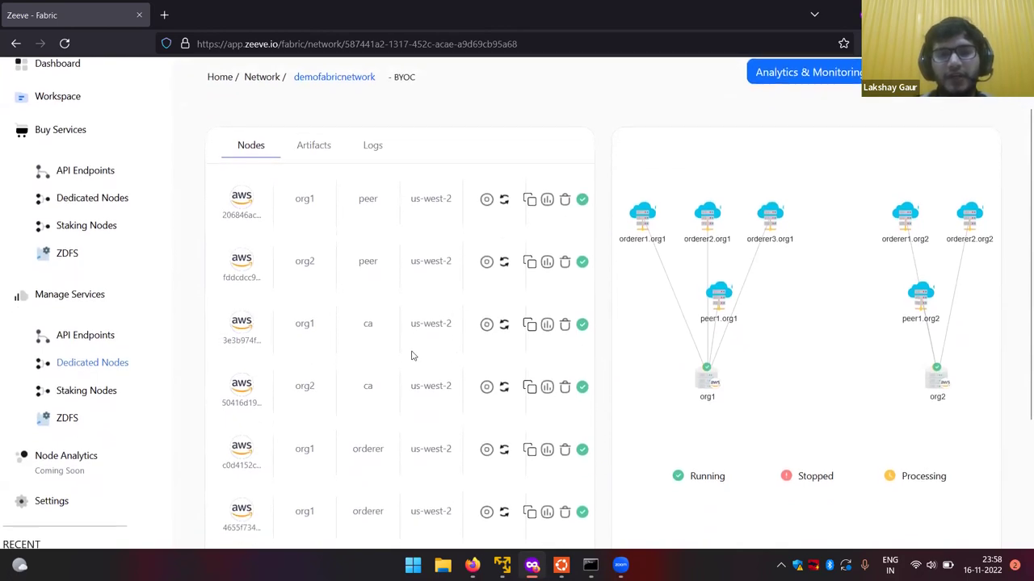
{"action": "scroll", "coordinate": [412, 356], "scroll_direction": "down", "scroll_amount": 1}
{"action": "scroll", "coordinate": [412, 355], "scroll_direction": "up", "scroll_amount": 1}
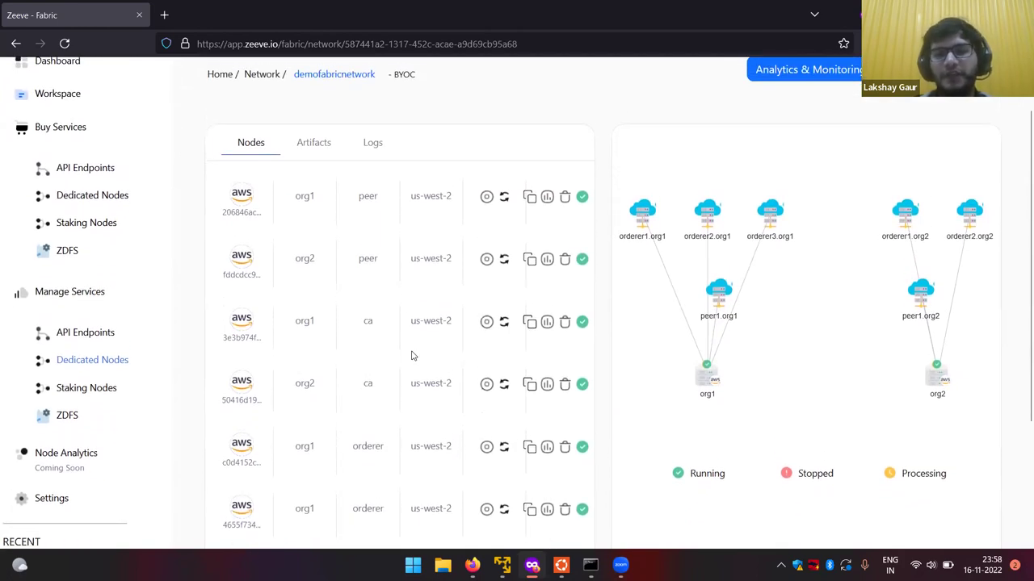
{"action": "scroll", "coordinate": [412, 355], "scroll_direction": "down", "scroll_amount": 1}
{"action": "scroll", "coordinate": [412, 355], "scroll_direction": "up", "scroll_amount": 1}
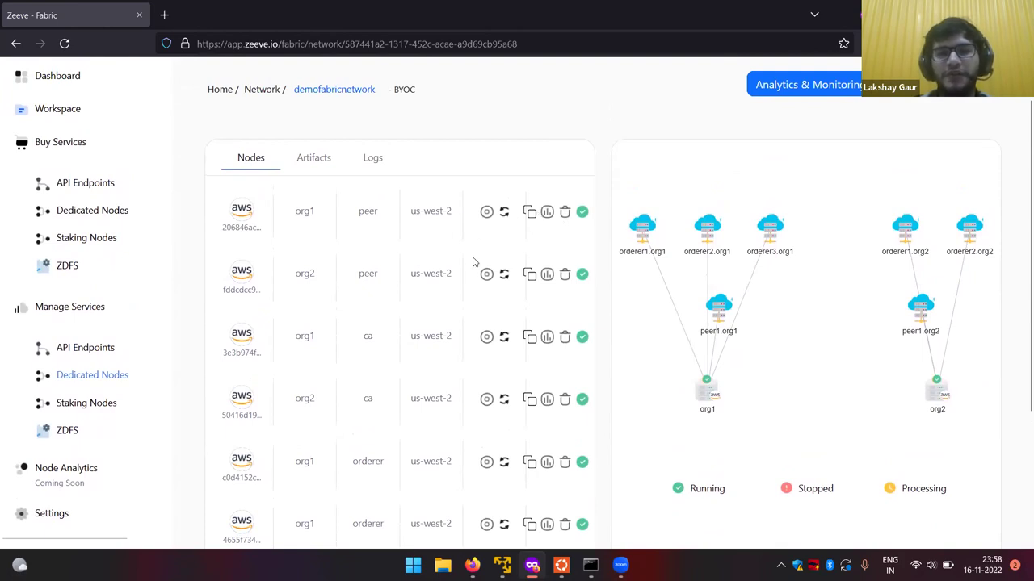
{"action": "scroll", "coordinate": [474, 261], "scroll_direction": "down", "scroll_amount": 1}
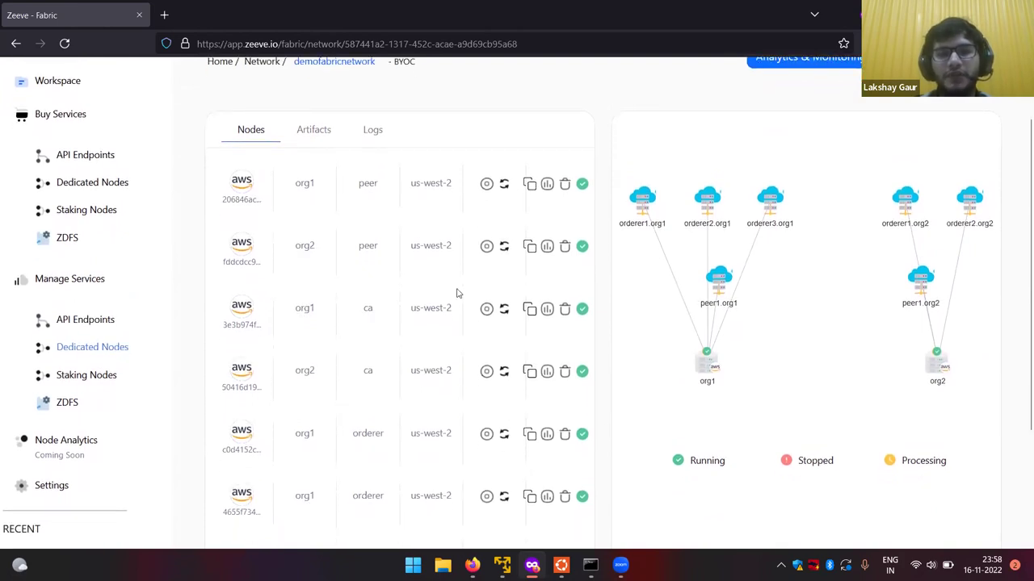
{"action": "scroll", "coordinate": [392, 288], "scroll_direction": "down", "scroll_amount": 1}
{"action": "scroll", "coordinate": [388, 288], "scroll_direction": "up", "scroll_amount": 2}
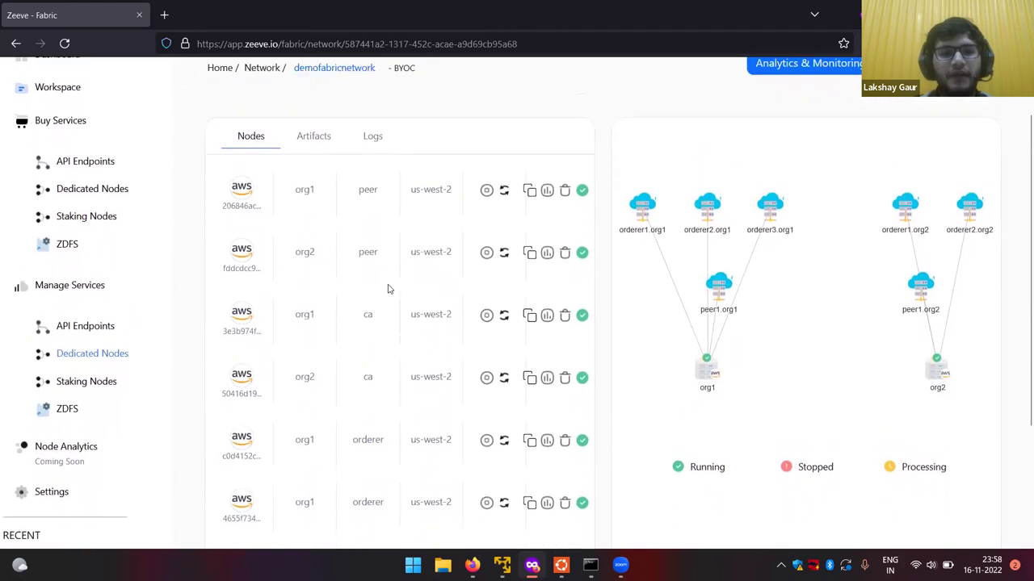
{"action": "scroll", "coordinate": [360, 286], "scroll_direction": "down", "scroll_amount": 2}
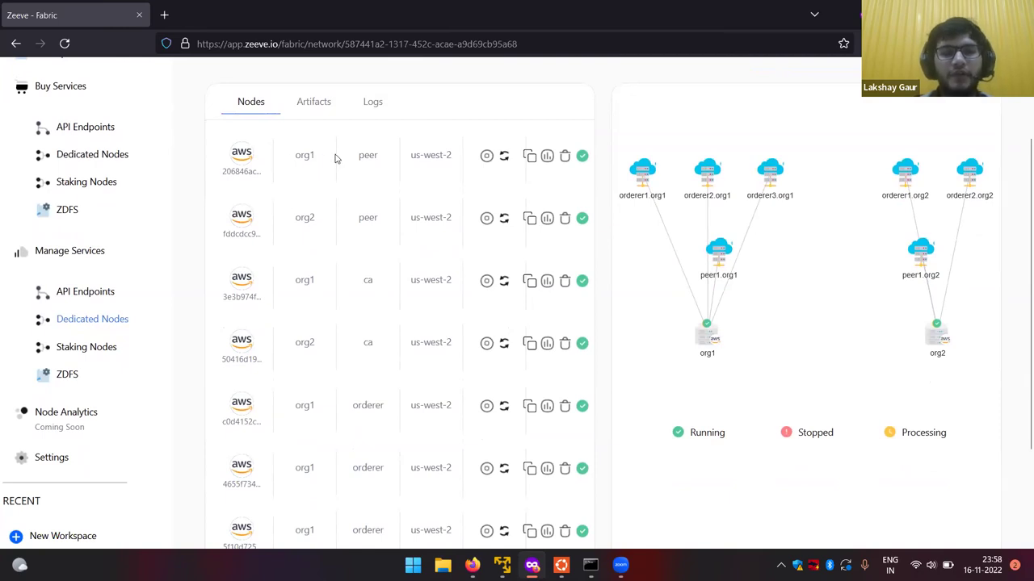
{"action": "scroll", "coordinate": [332, 176], "scroll_direction": "down", "scroll_amount": 1}
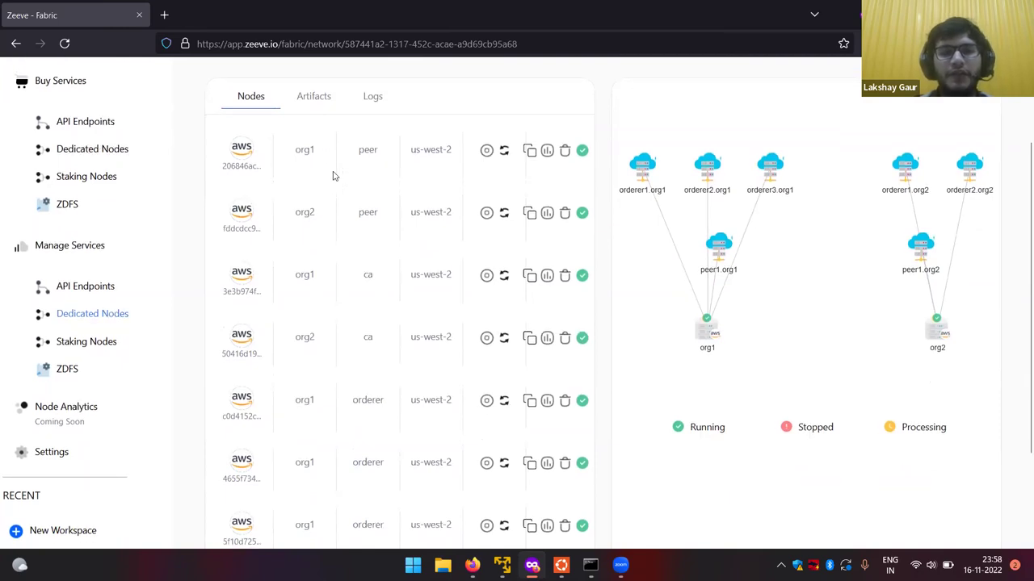
{"action": "scroll", "coordinate": [412, 176], "scroll_direction": "down", "scroll_amount": 1}
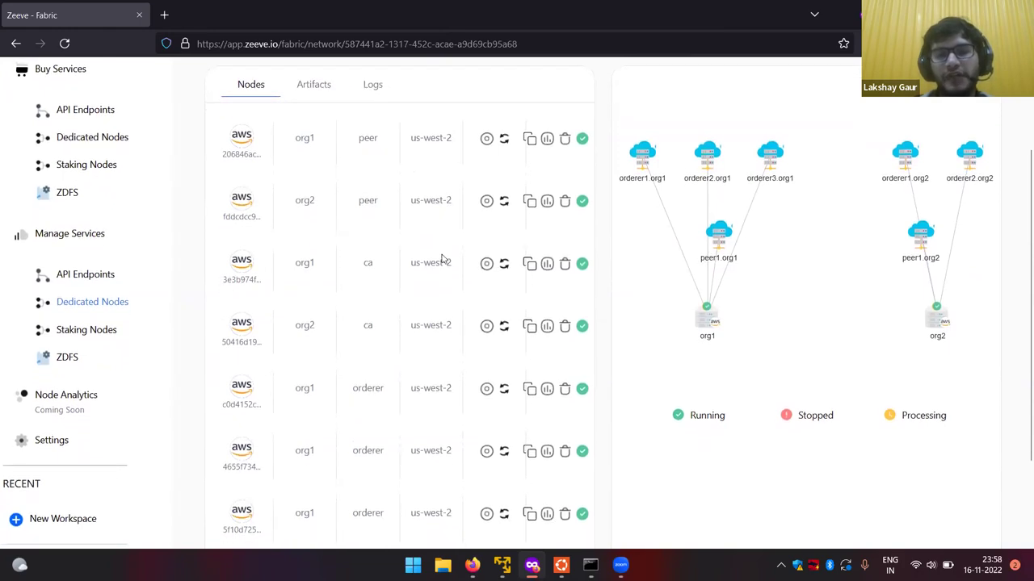
{"action": "scroll", "coordinate": [443, 257], "scroll_direction": "down", "scroll_amount": 3}
{"action": "scroll", "coordinate": [439, 234], "scroll_direction": "up", "scroll_amount": 2}
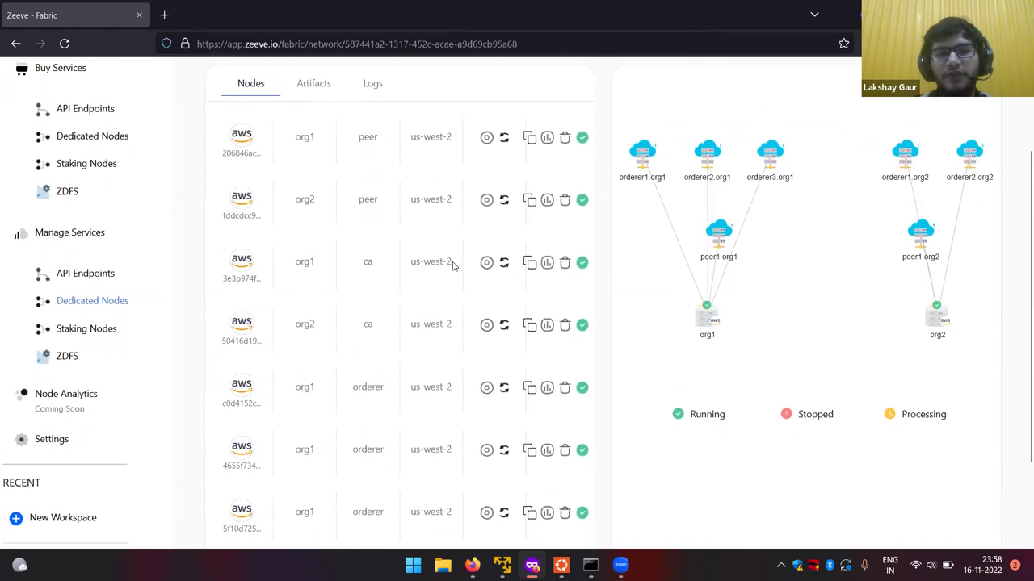
{"action": "scroll", "coordinate": [453, 266], "scroll_direction": "down", "scroll_amount": 1}
{"action": "scroll", "coordinate": [625, 261], "scroll_direction": "up", "scroll_amount": 3}
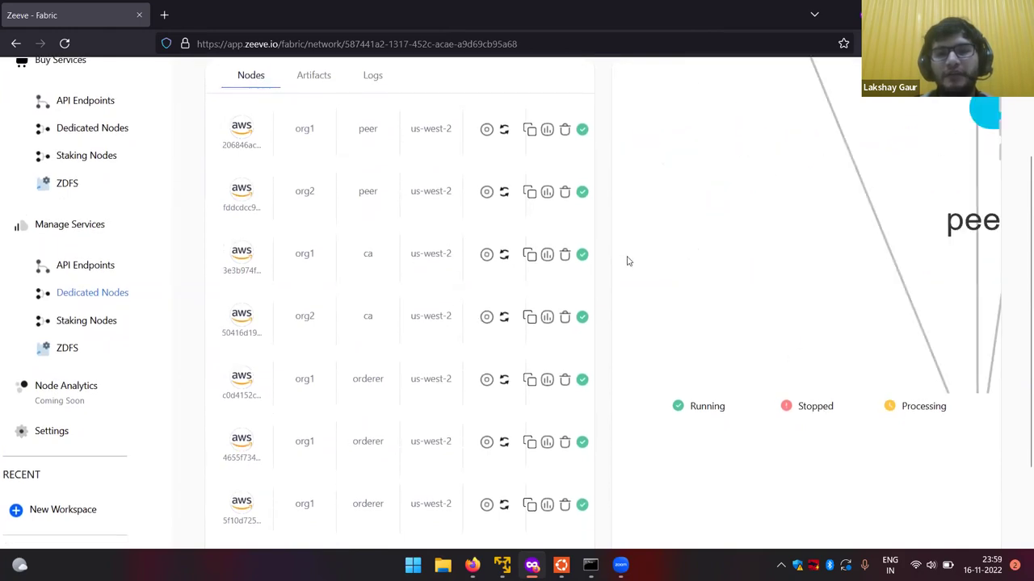
{"action": "scroll", "coordinate": [629, 261], "scroll_direction": "down", "scroll_amount": 3}
{"action": "scroll", "coordinate": [600, 226], "scroll_direction": "up", "scroll_amount": 1}
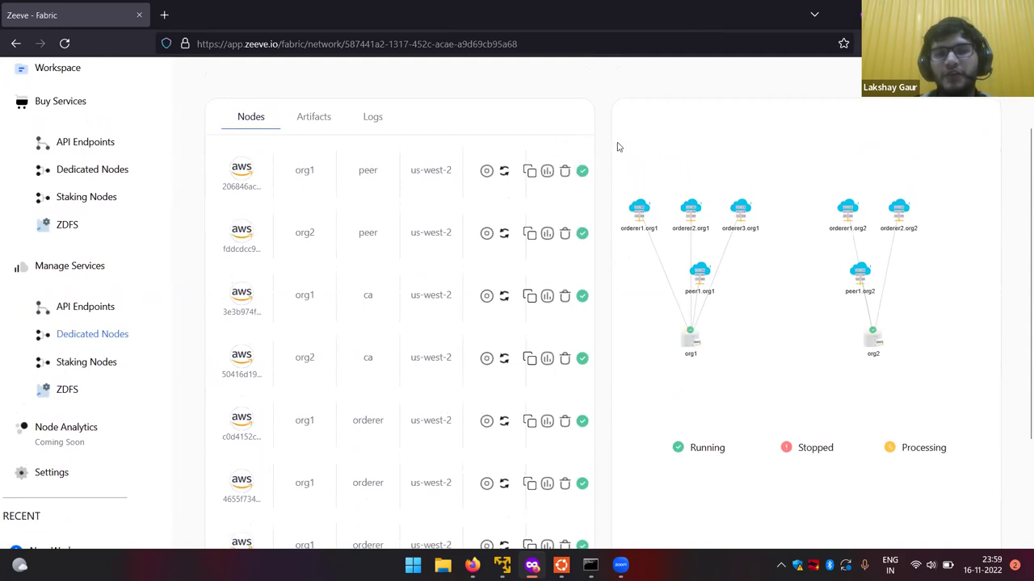
{"action": "scroll", "coordinate": [601, 149], "scroll_direction": "up", "scroll_amount": 1}
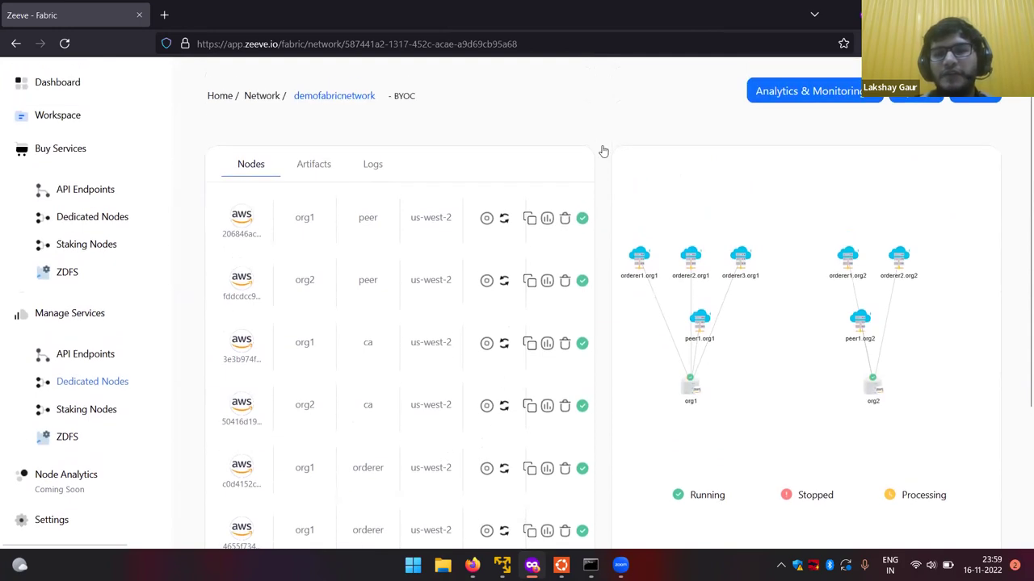
{"action": "scroll", "coordinate": [601, 150], "scroll_direction": "up", "scroll_amount": 1}
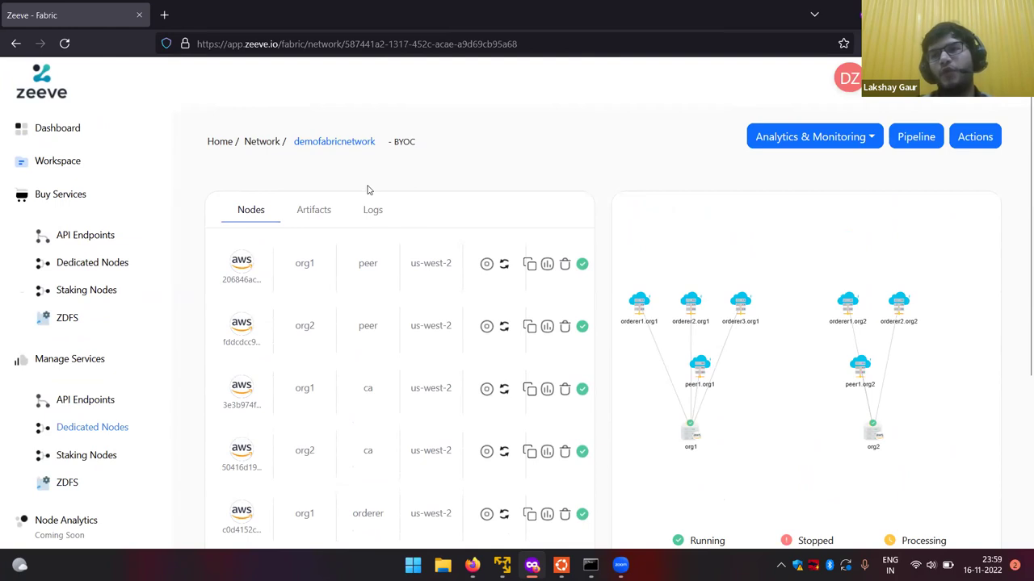
- Download the Connection Profile from demofabricnetwork's artifacts and open the downloaded archive
{"action": "left_click", "coordinate": [311, 209]}
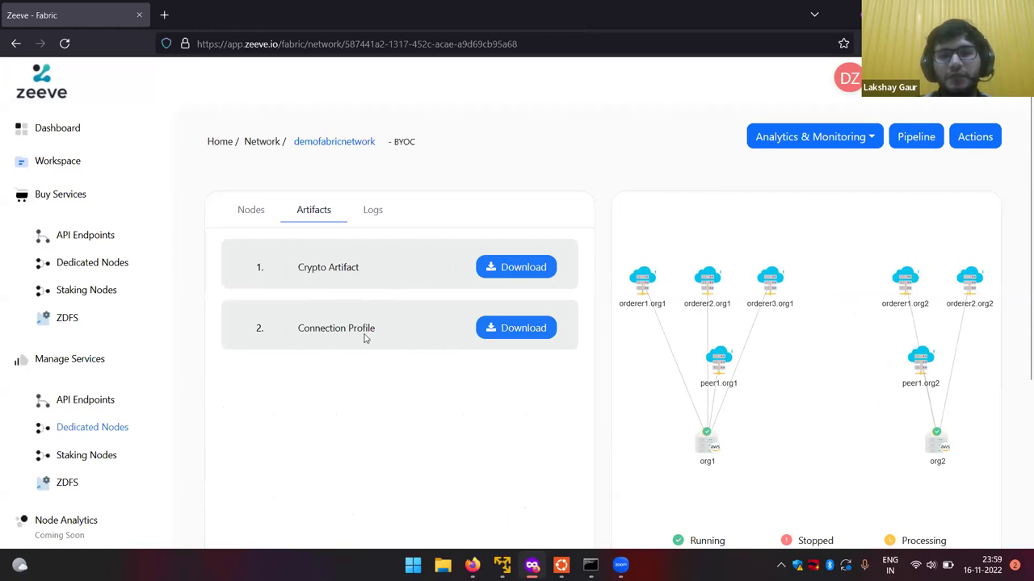
{"action": "left_click", "coordinate": [503, 328]}
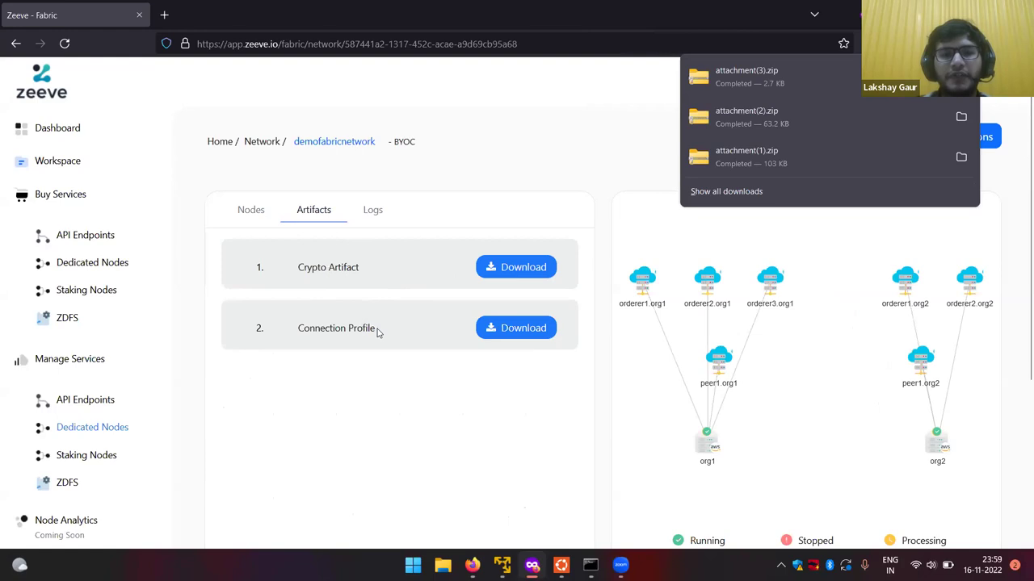
{"action": "left_click", "coordinate": [730, 90]}
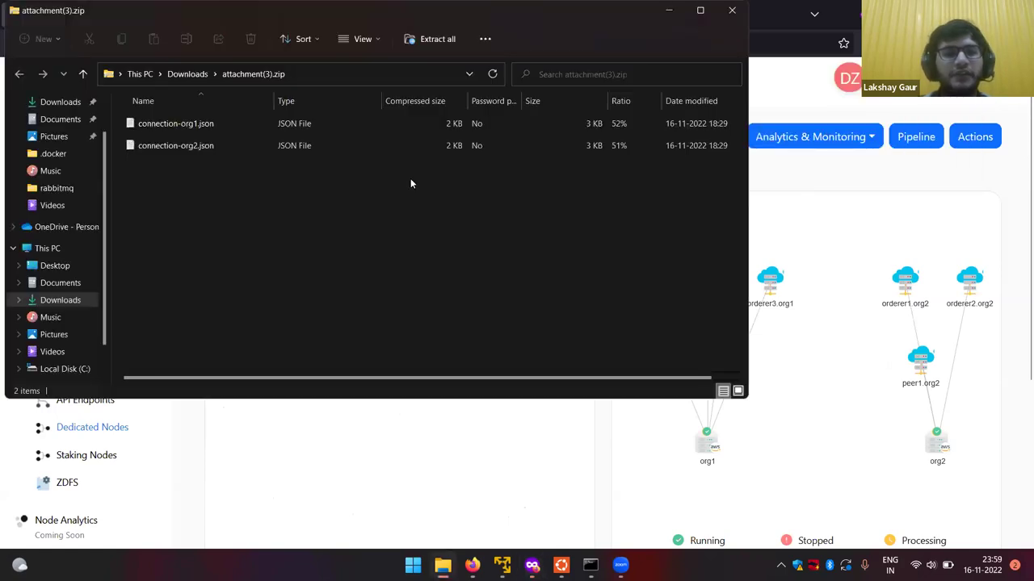
- View the contents of connection-org1.json in Notepad and close the file
{"action": "double_click", "coordinate": [188, 130]}
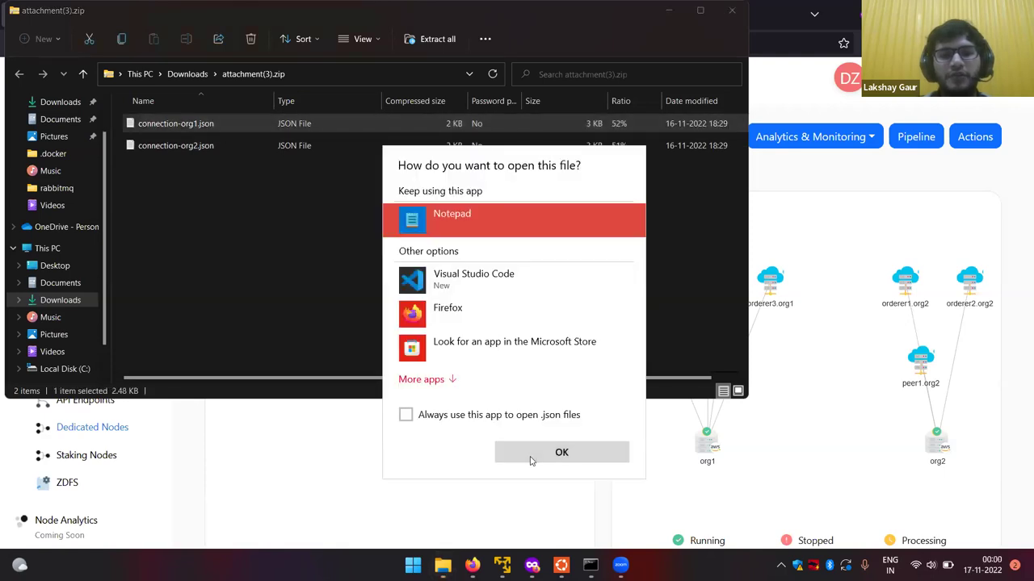
{"action": "left_click", "coordinate": [532, 455]}
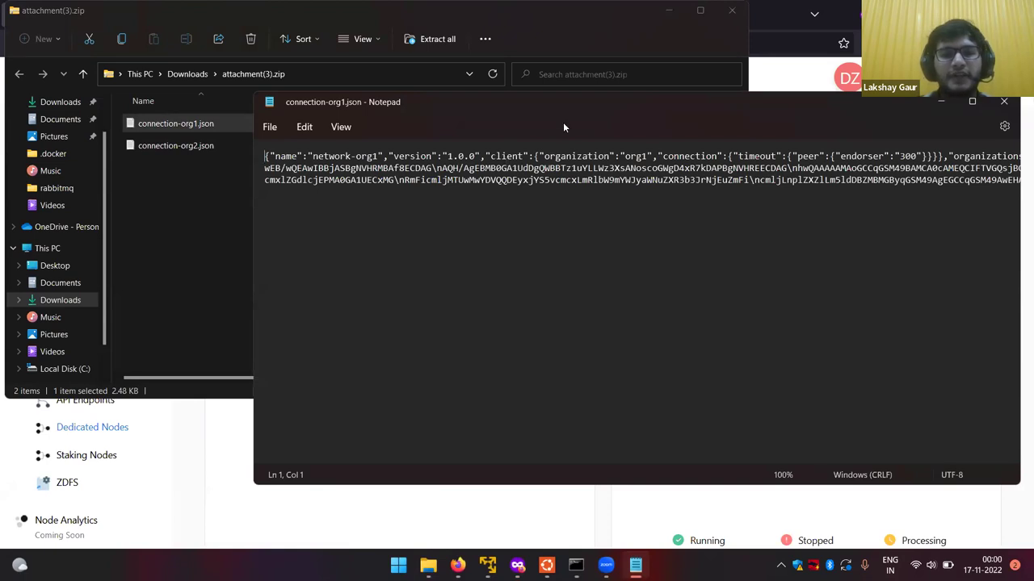
{"action": "left_click_drag", "start_coordinate": [761, 106], "coordinate": [677, 144]}
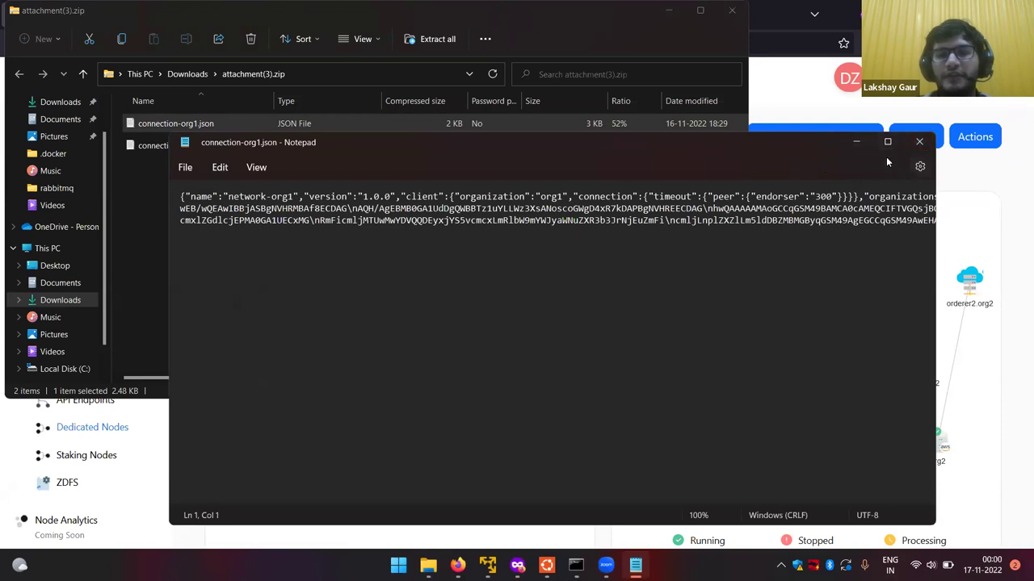
{"action": "left_click", "coordinate": [919, 143]}
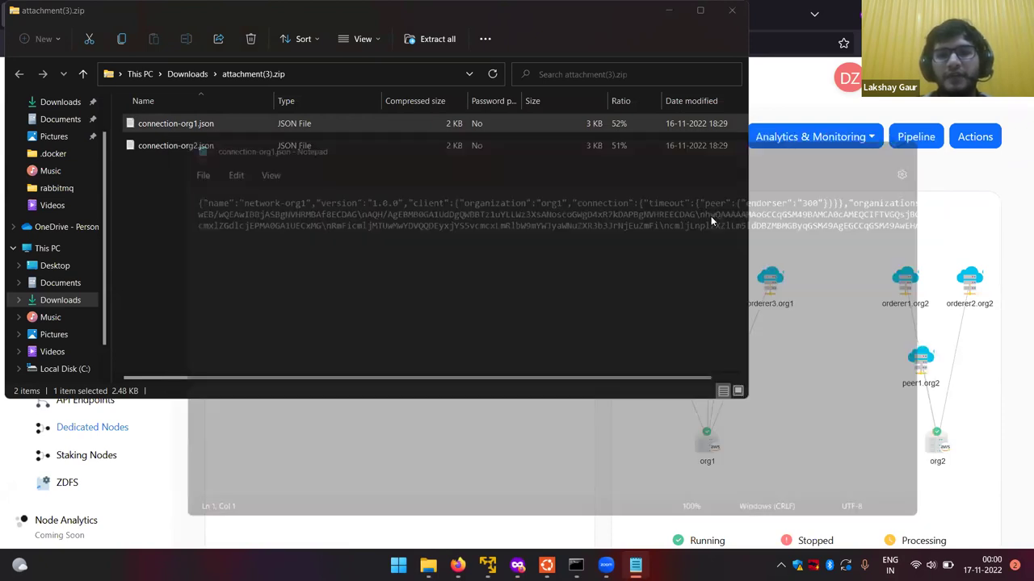
- Return to the network's artifacts, download the Crypto Artifact and open its archive
{"action": "left_click", "coordinate": [799, 208]}
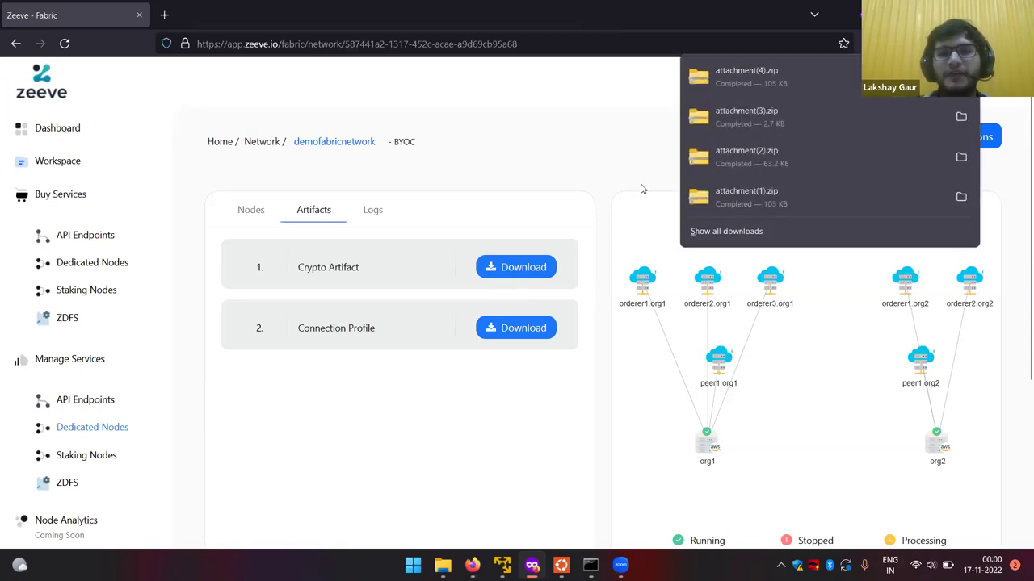
{"action": "left_click", "coordinate": [747, 91]}
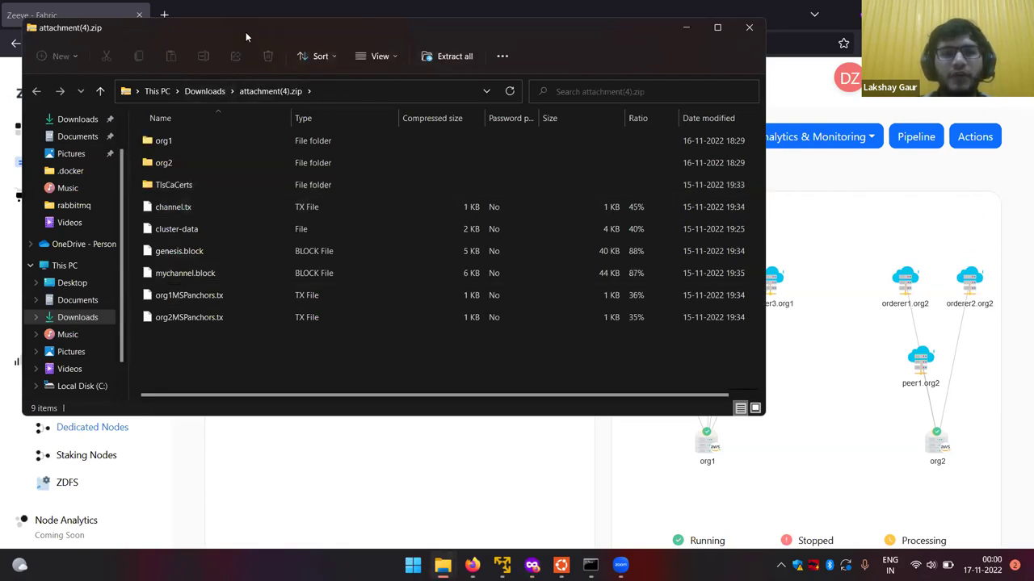
{"action": "left_click_drag", "start_coordinate": [246, 31], "coordinate": [252, 75]}
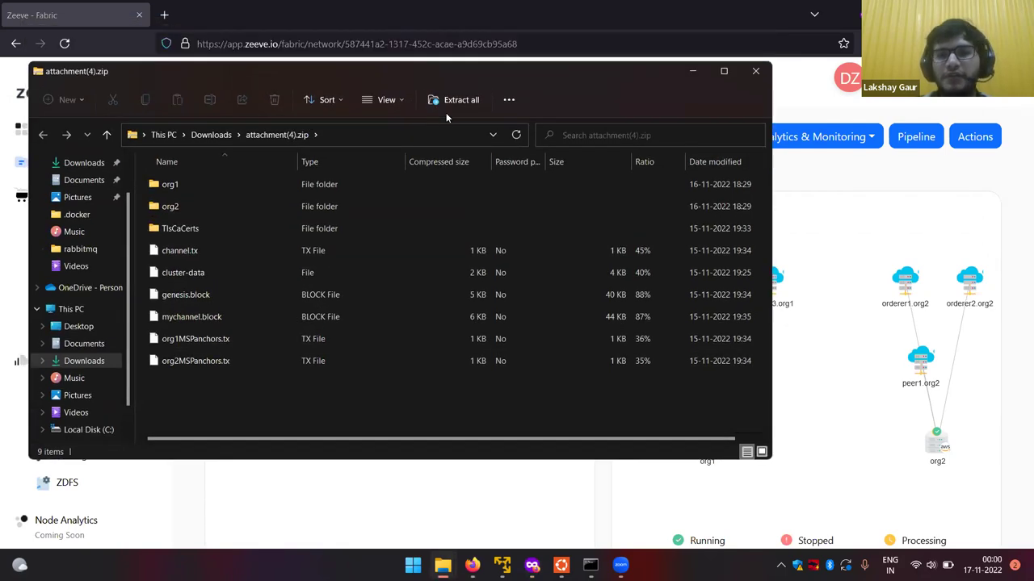
- Extract the Crypto Artifact archive into a Downloads folder named demo and return to the network page
{"action": "left_click", "coordinate": [459, 101]}
{"action": "left_click", "coordinate": [489, 221]}
{"action": "double_click", "coordinate": [489, 220]}
{"action": "type", "text": "demo"}
{"action": "key", "text": "Return"}
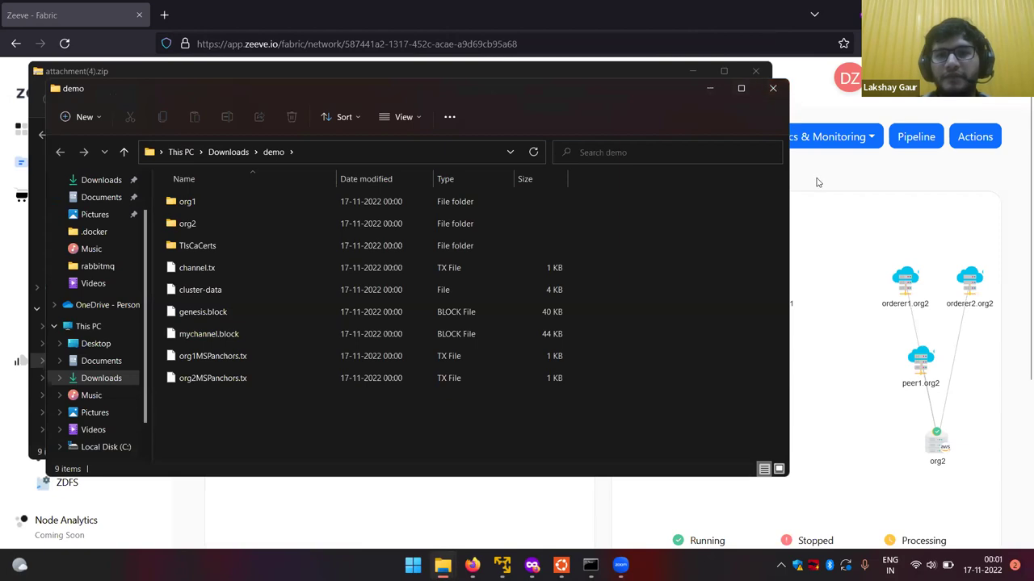
{"action": "left_click", "coordinate": [709, 89]}
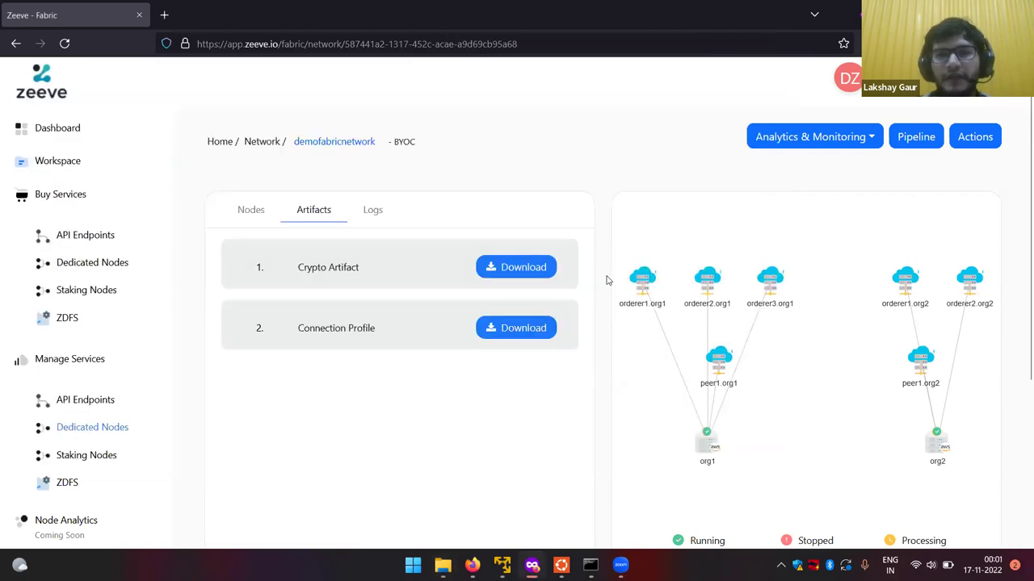
- Open the Add Organisation form for demofabricnetwork and examine the organisation details for adding one in the same cluster
{"action": "left_click", "coordinate": [963, 142]}
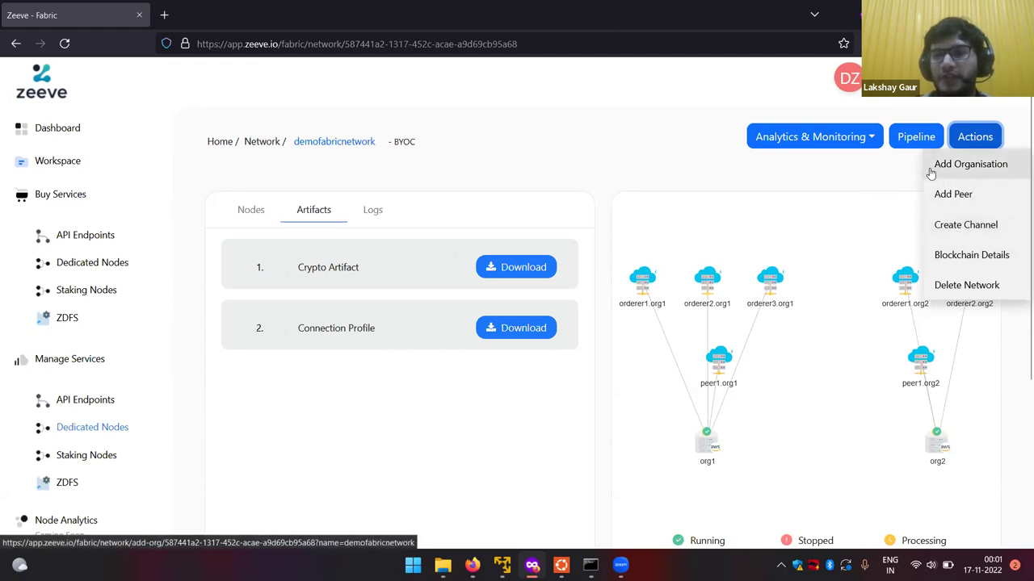
{"action": "left_click", "coordinate": [955, 165]}
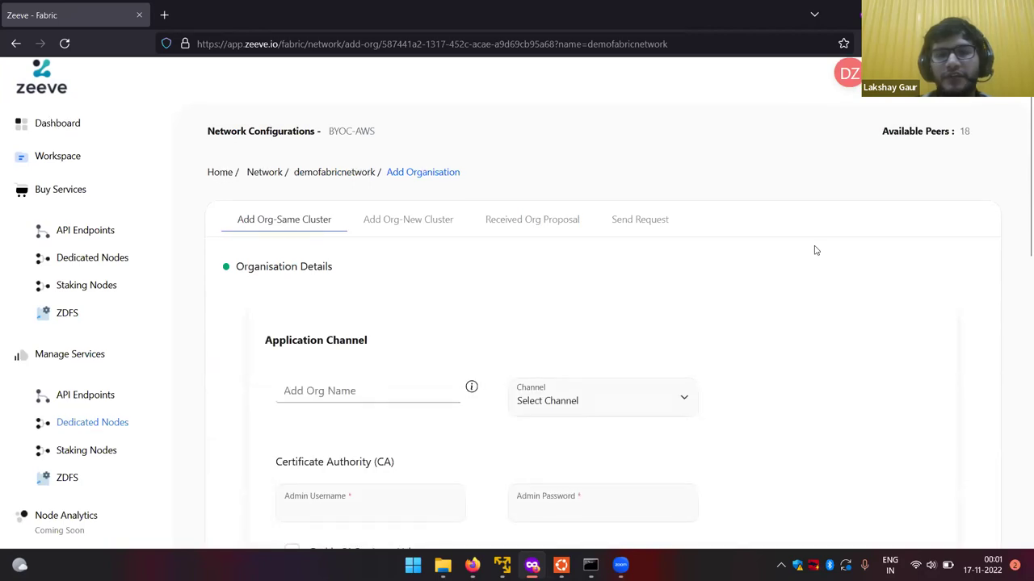
{"action": "scroll", "coordinate": [780, 316], "scroll_direction": "down", "scroll_amount": 1}
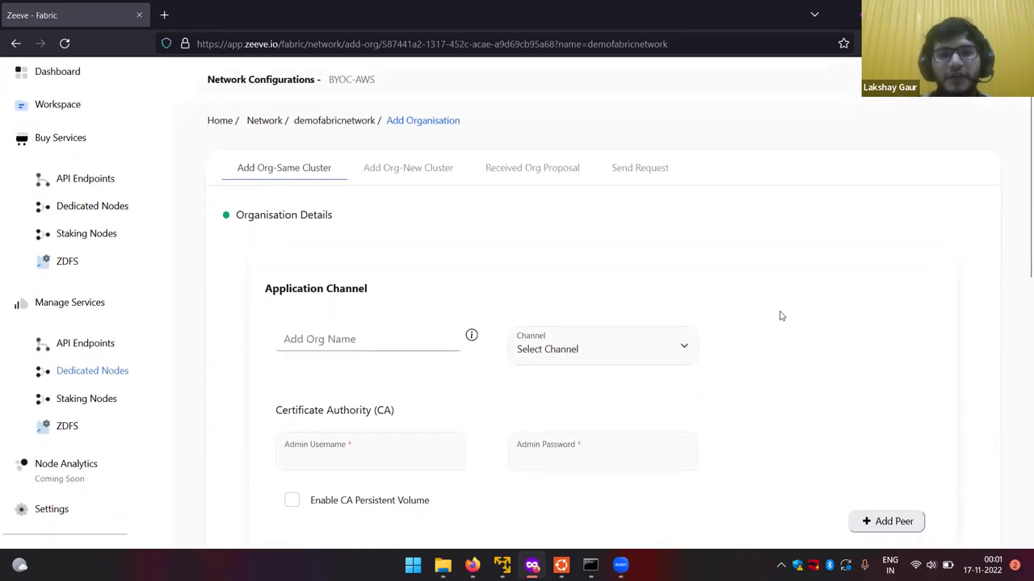
{"action": "scroll", "coordinate": [727, 343], "scroll_direction": "up", "scroll_amount": 2}
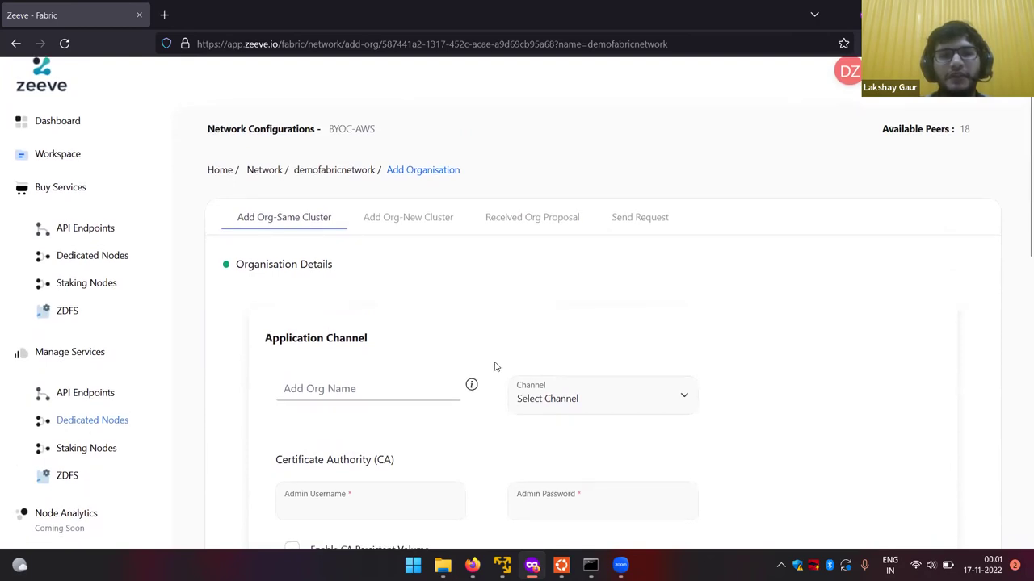
{"action": "scroll", "coordinate": [495, 366], "scroll_direction": "down", "scroll_amount": 1}
{"action": "scroll", "coordinate": [444, 371], "scroll_direction": "down", "scroll_amount": 1}
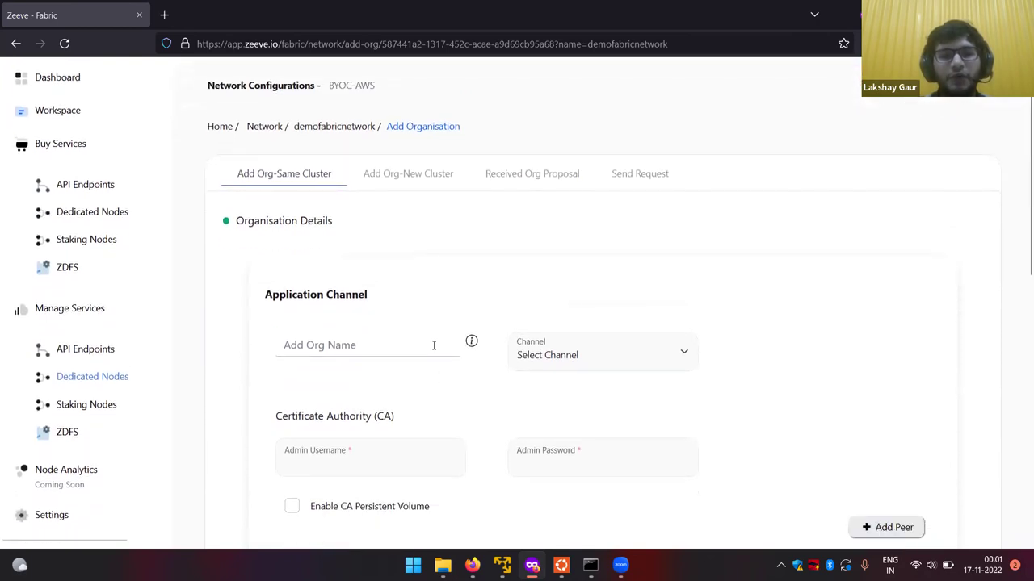
- Name the new organisation org3 and assign it to the application channel mychannel
{"action": "scroll", "coordinate": [428, 351], "scroll_direction": "down", "scroll_amount": 1}
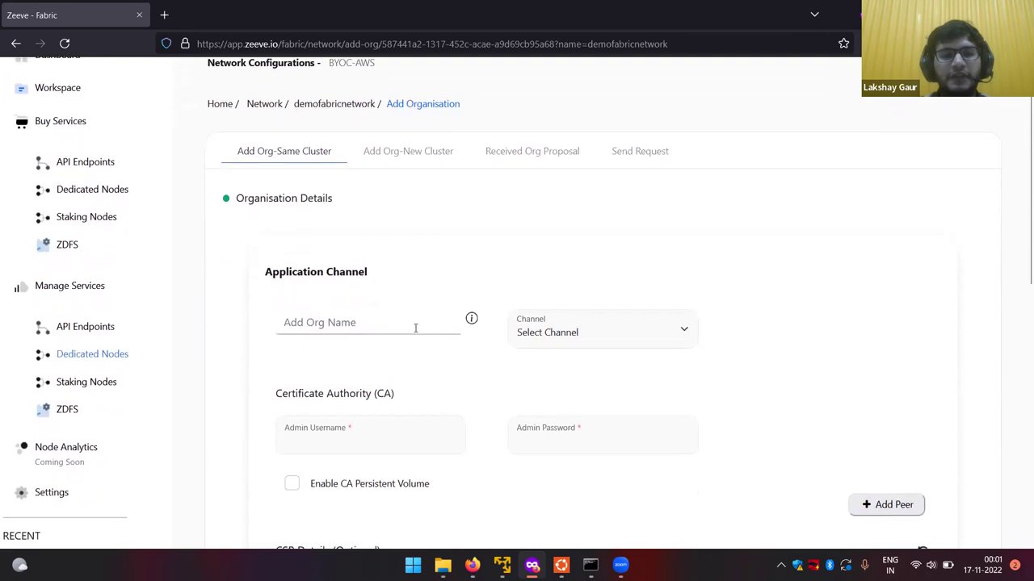
{"action": "left_click", "coordinate": [415, 324]}
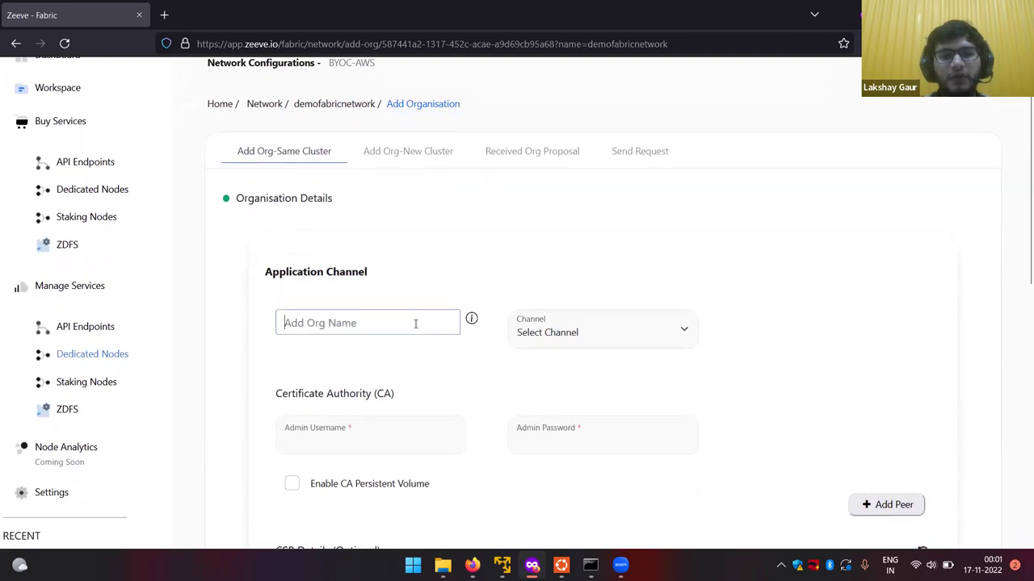
{"action": "type", "text": "org"}
{"action": "key", "text": "Tab"}
{"action": "type", "text": "3"}
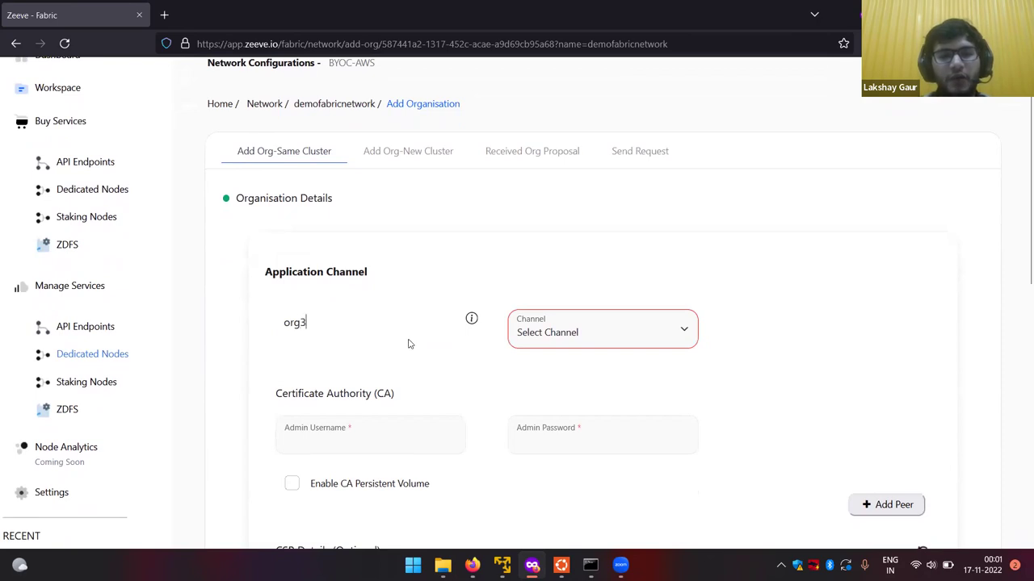
{"action": "left_click", "coordinate": [532, 339]}
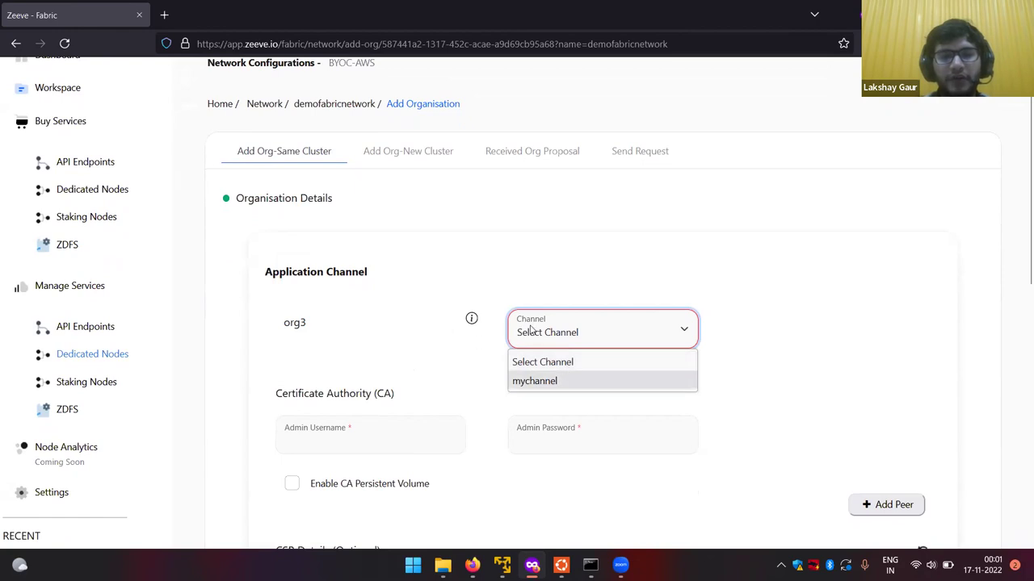
{"action": "left_click", "coordinate": [535, 383]}
- Set the Certificate Authority admin username to org3admin and fill in the admin password
{"action": "scroll", "coordinate": [482, 406], "scroll_direction": "down", "scroll_amount": 1}
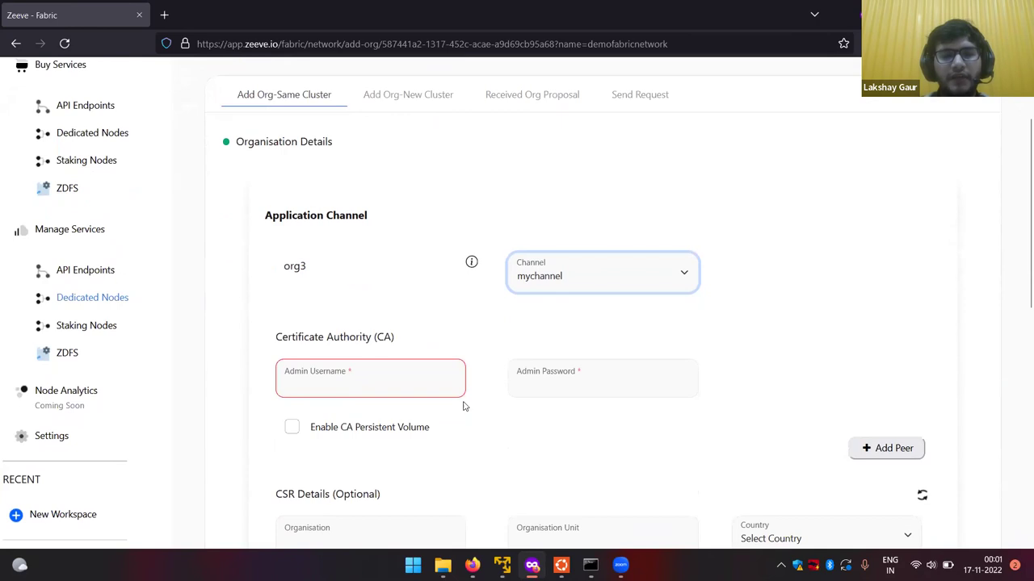
{"action": "left_click", "coordinate": [432, 376]}
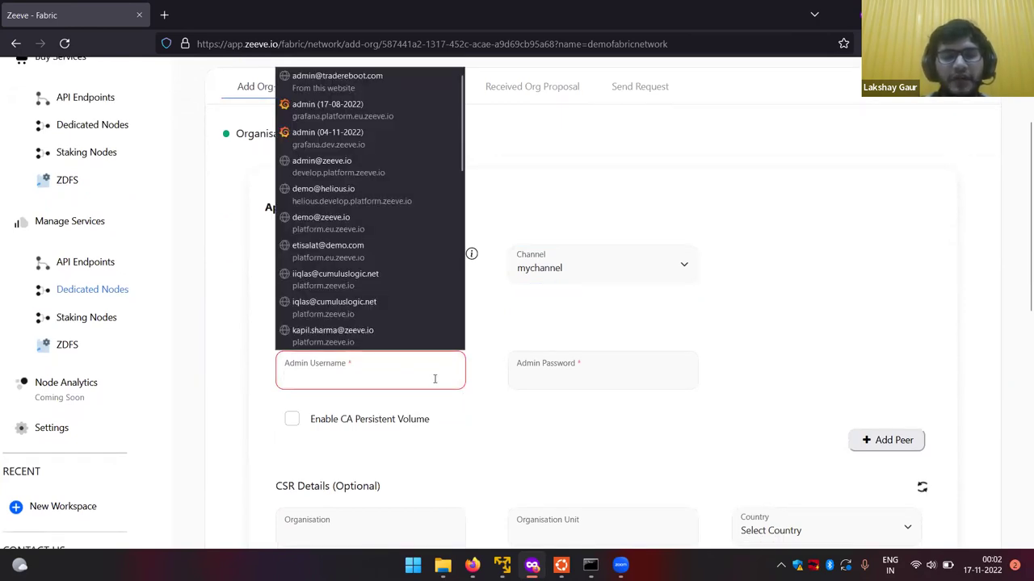
{"action": "type", "text": "o"}
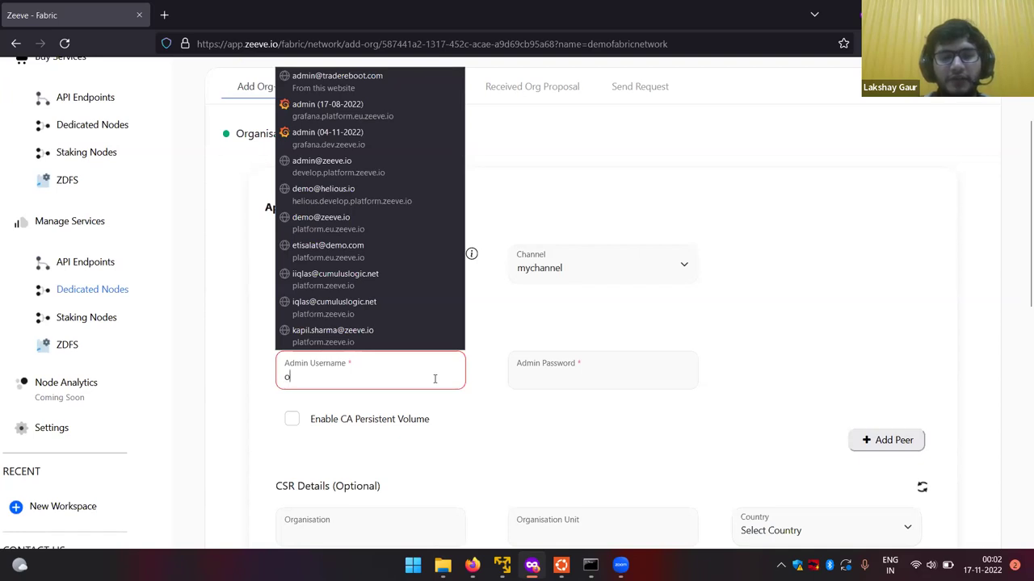
{"action": "type", "text": "rg3admina"}
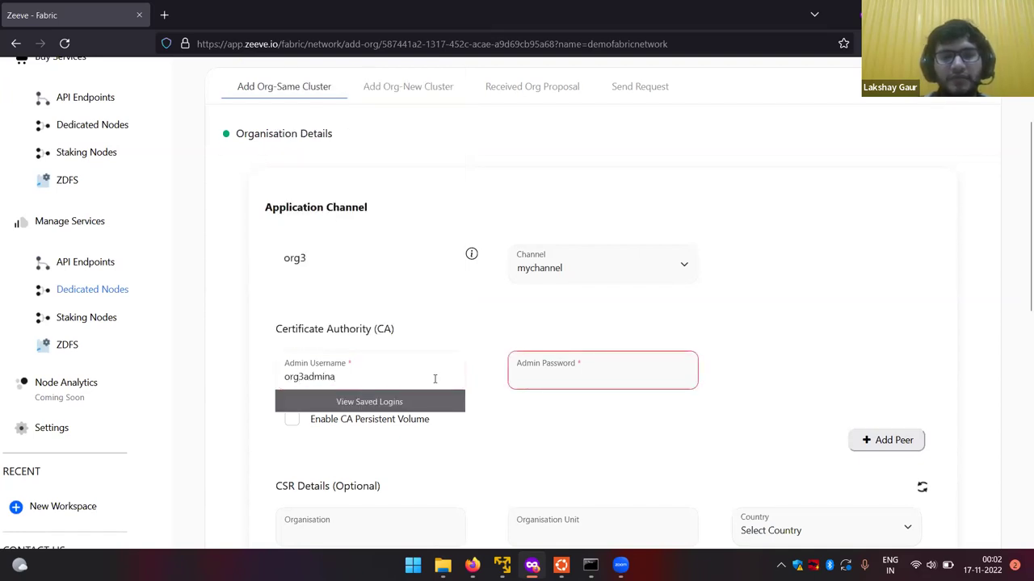
{"action": "key", "text": "BackSpace"}
{"action": "key", "text": "ctrl+a"}
{"action": "left_click", "coordinate": [567, 383]}
{"action": "key", "text": "ctrl+v"}
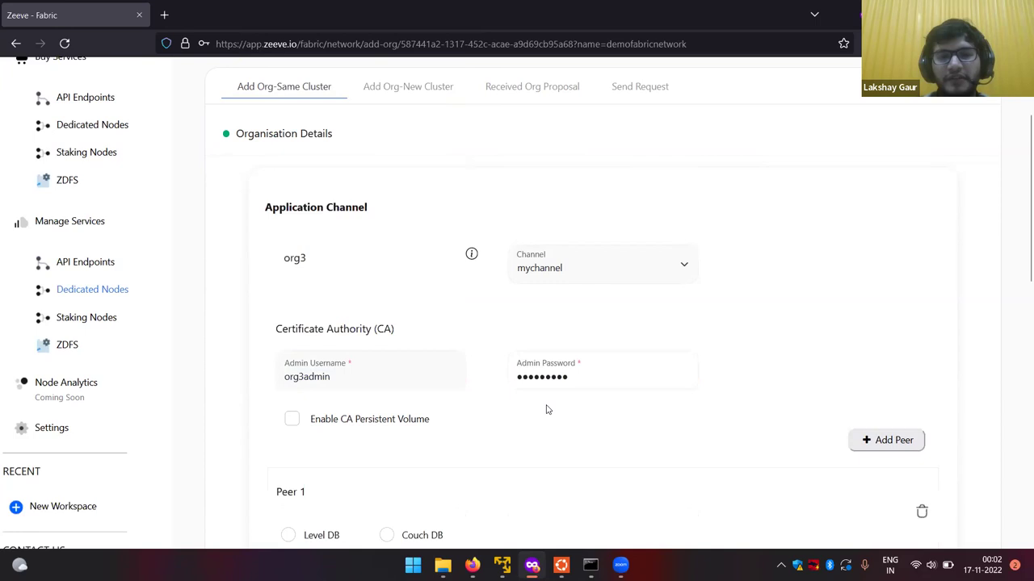
- Choose Level DB as the database for Peer 1 of the new organisation
{"action": "scroll", "coordinate": [546, 410], "scroll_direction": "down", "scroll_amount": 1}
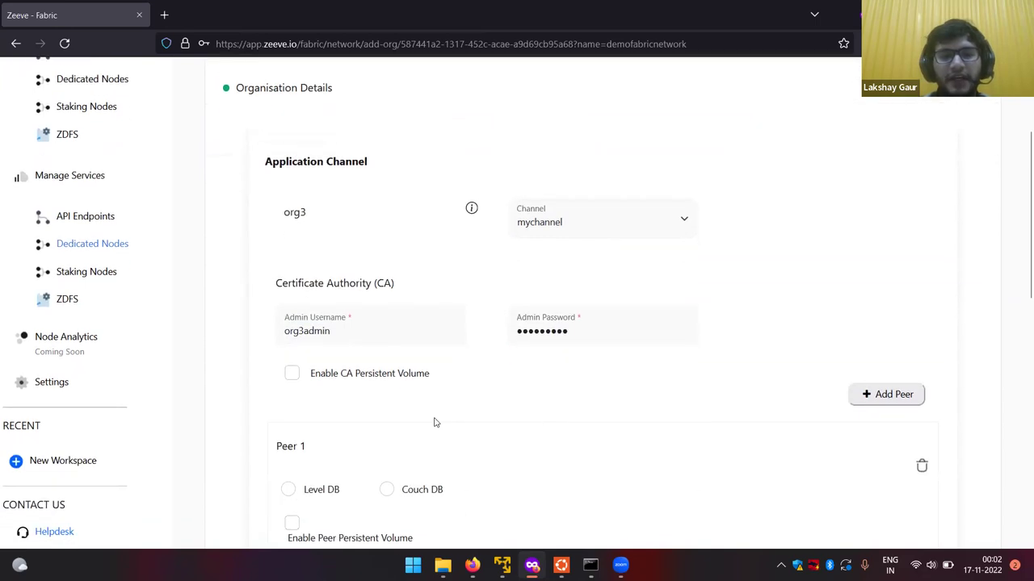
{"action": "scroll", "coordinate": [430, 387], "scroll_direction": "down", "scroll_amount": 1}
{"action": "scroll", "coordinate": [399, 390], "scroll_direction": "down", "scroll_amount": 1}
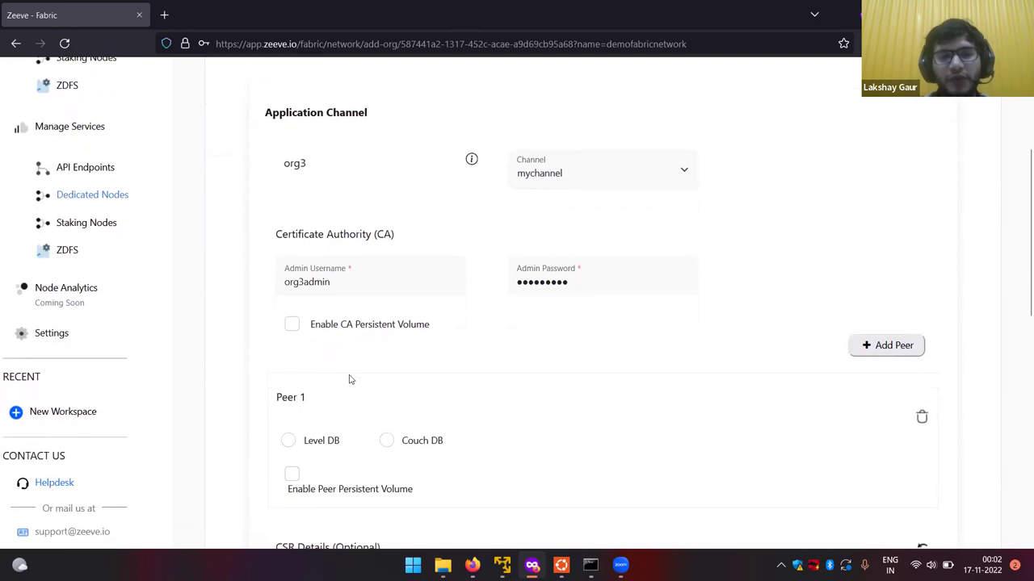
{"action": "scroll", "coordinate": [348, 356], "scroll_direction": "down", "scroll_amount": 1}
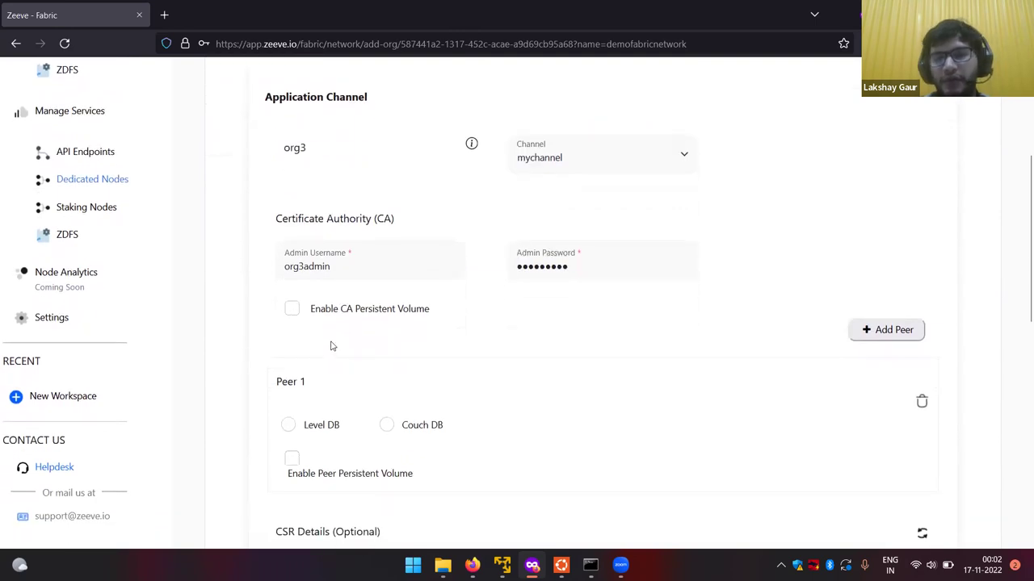
{"action": "scroll", "coordinate": [330, 346], "scroll_direction": "down", "scroll_amount": 3}
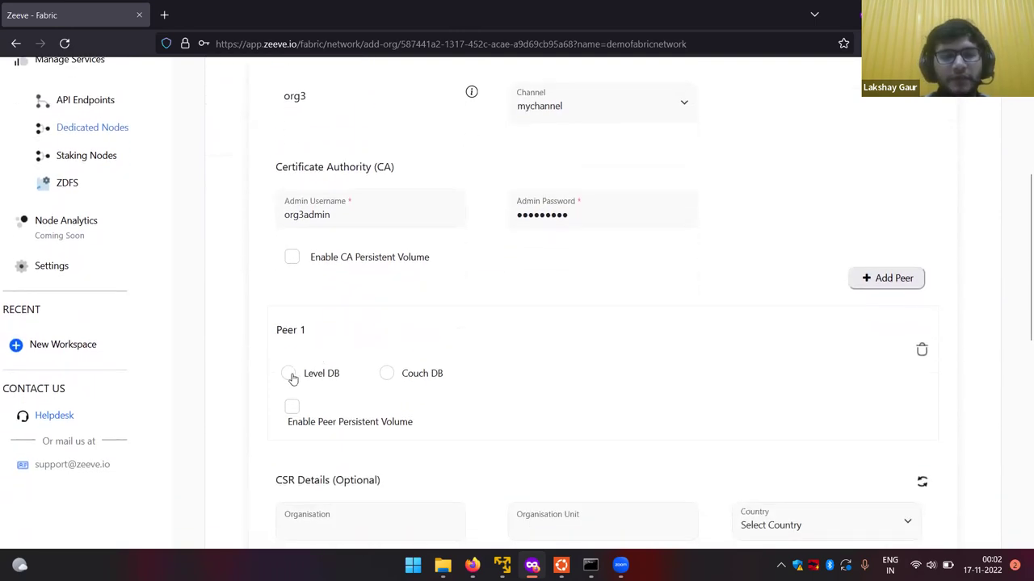
{"action": "scroll", "coordinate": [292, 377], "scroll_direction": "down", "scroll_amount": 1}
{"action": "scroll", "coordinate": [364, 355], "scroll_direction": "down", "scroll_amount": 1}
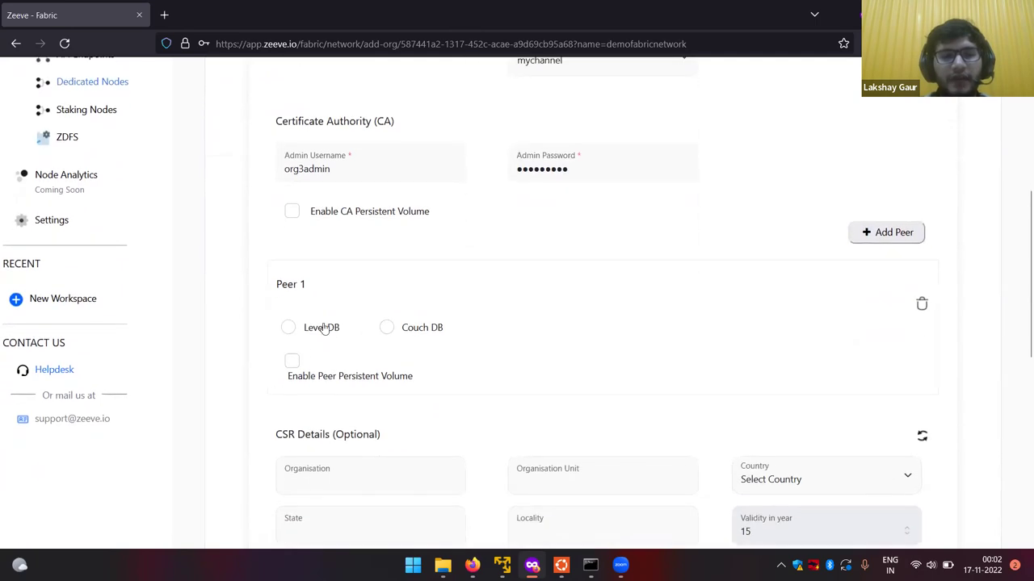
{"action": "scroll", "coordinate": [496, 323], "scroll_direction": "down", "scroll_amount": 2}
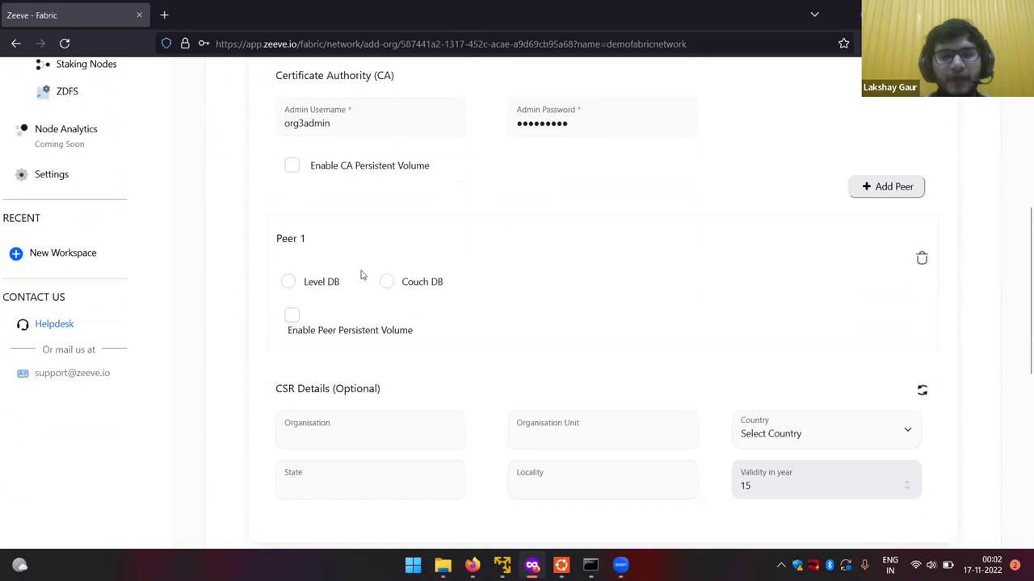
{"action": "scroll", "coordinate": [360, 291], "scroll_direction": "down", "scroll_amount": 1}
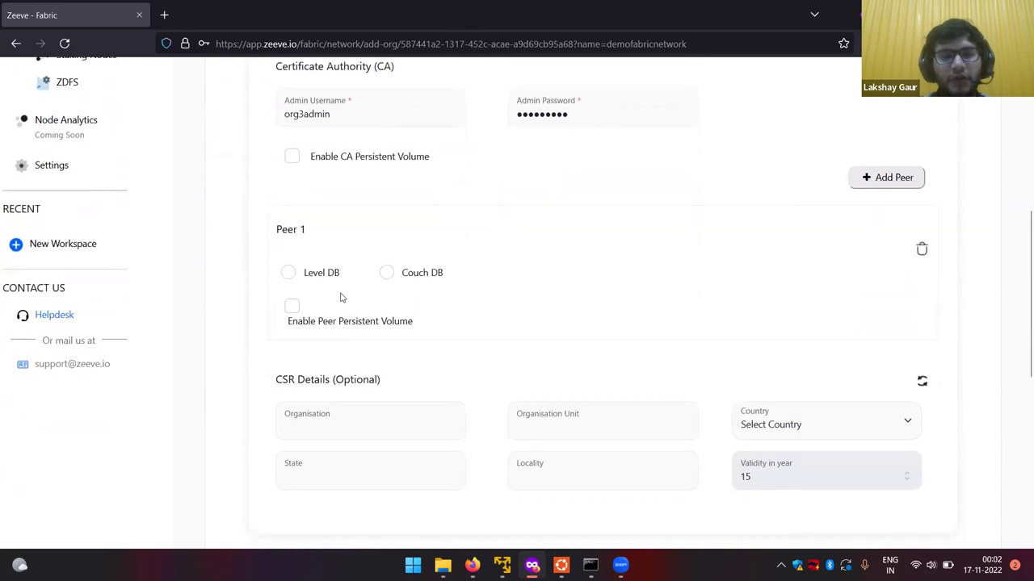
{"action": "scroll", "coordinate": [341, 298], "scroll_direction": "down", "scroll_amount": 1}
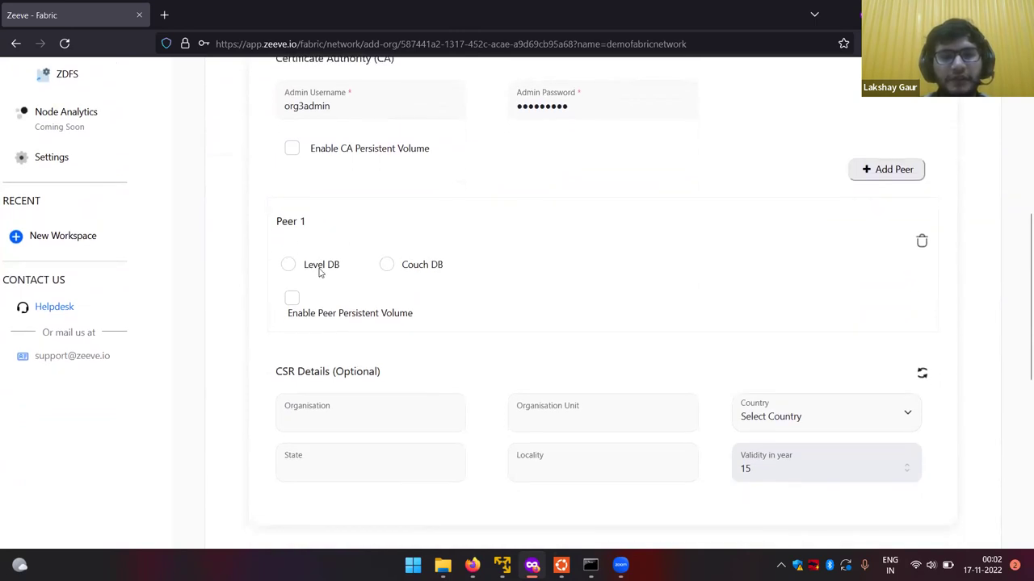
{"action": "left_click", "coordinate": [288, 265]}
- Enable adding the organisation to the consortium in the System Channel section and add one orderer
{"action": "scroll", "coordinate": [350, 300], "scroll_direction": "down", "scroll_amount": 1}
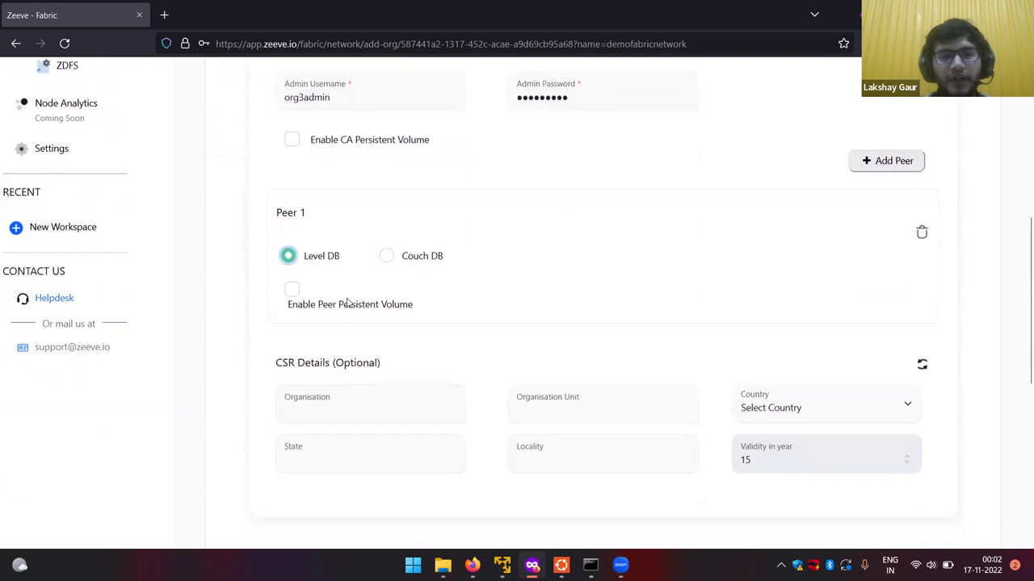
{"action": "scroll", "coordinate": [459, 276], "scroll_direction": "down", "scroll_amount": 3}
{"action": "scroll", "coordinate": [410, 311], "scroll_direction": "down", "scroll_amount": 1}
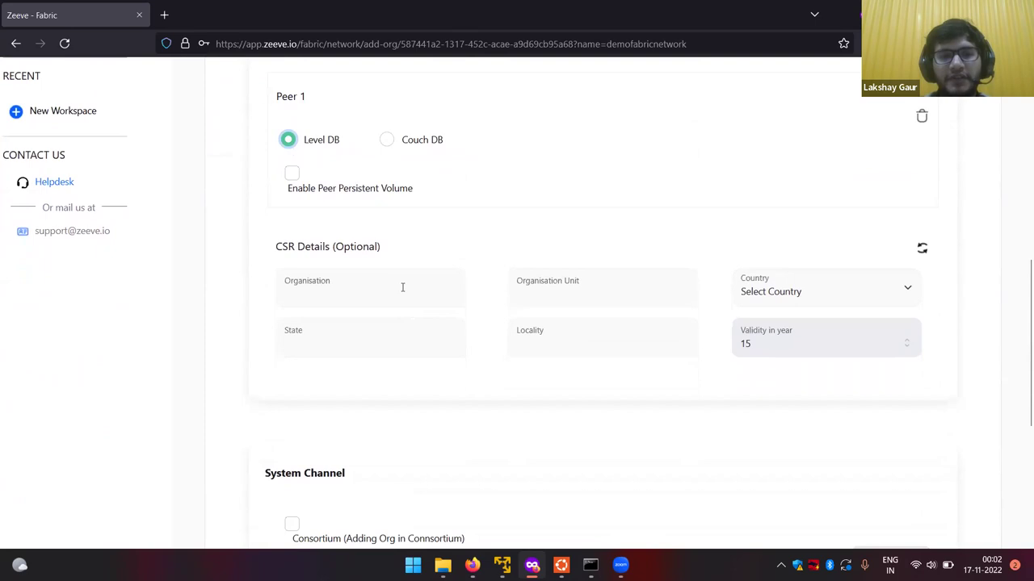
{"action": "scroll", "coordinate": [407, 331], "scroll_direction": "down", "scroll_amount": 2}
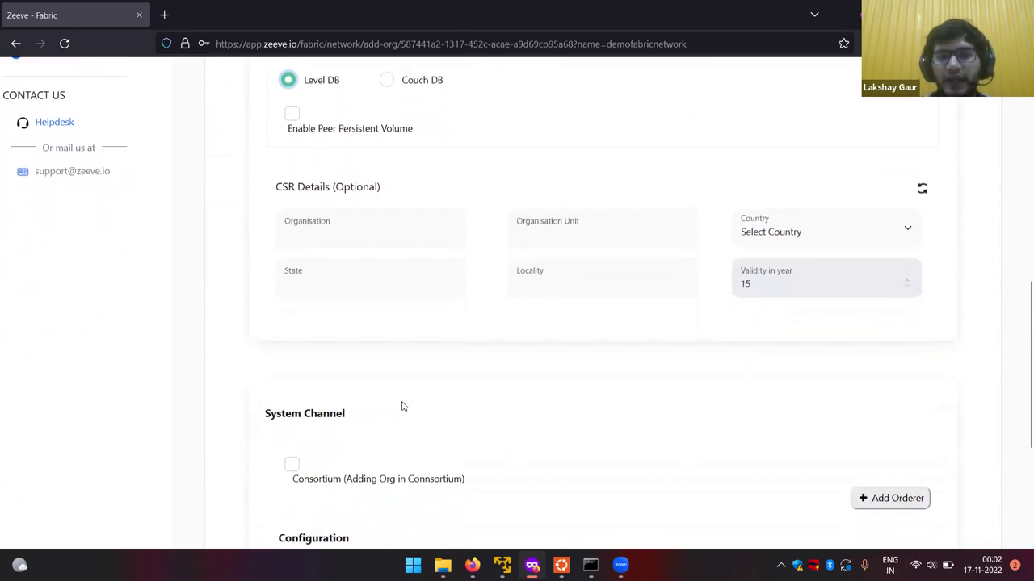
{"action": "scroll", "coordinate": [403, 406], "scroll_direction": "down", "scroll_amount": 1}
{"action": "scroll", "coordinate": [403, 406], "scroll_direction": "down", "scroll_amount": 1}
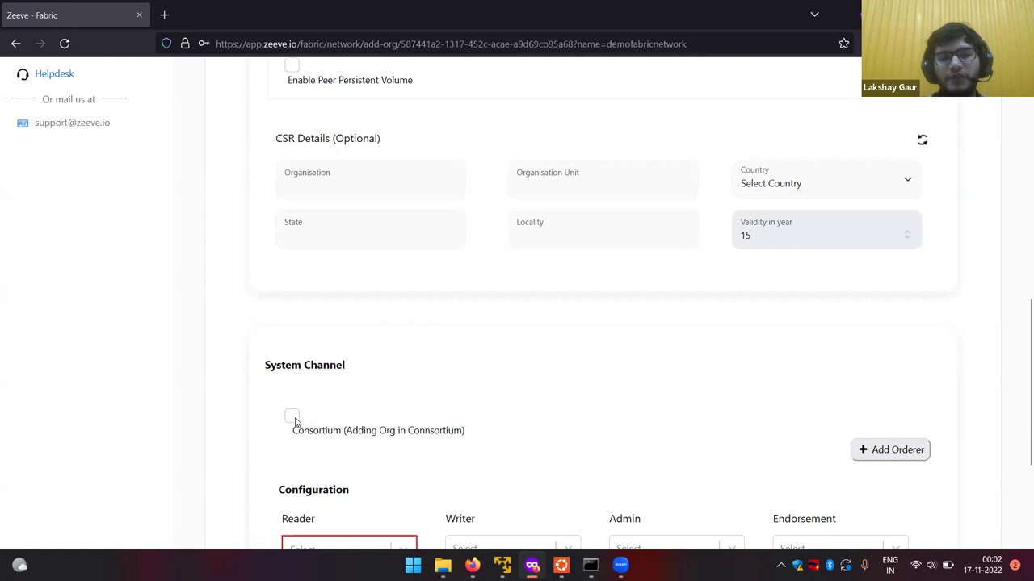
{"action": "scroll", "coordinate": [308, 435], "scroll_direction": "down", "scroll_amount": 1}
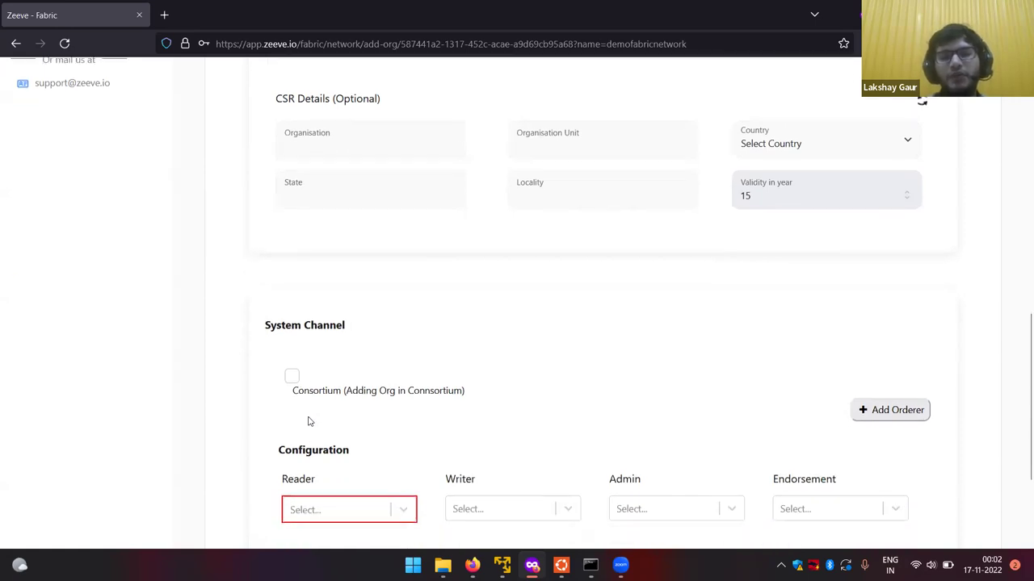
{"action": "left_click", "coordinate": [294, 381]}
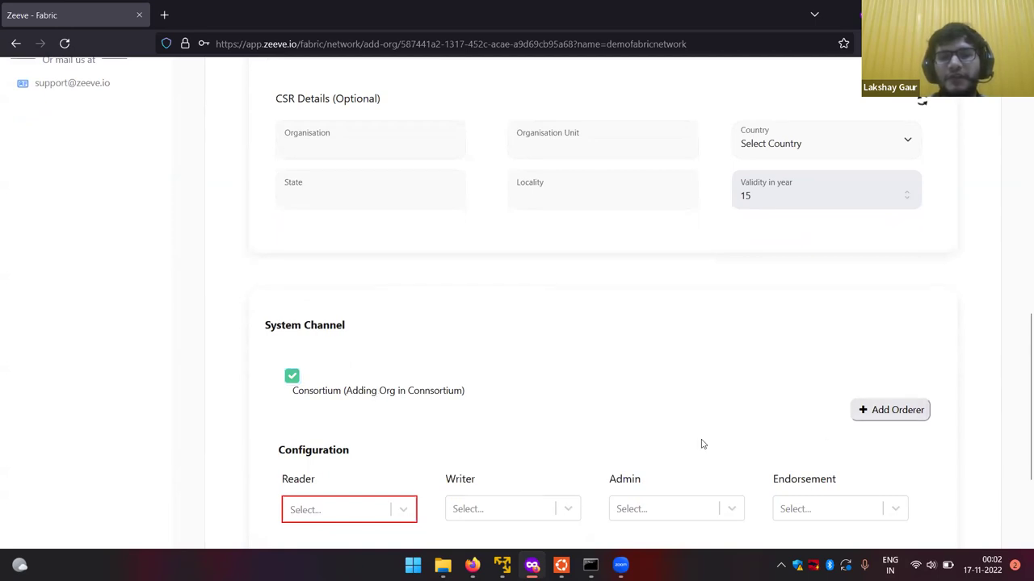
{"action": "scroll", "coordinate": [633, 443], "scroll_direction": "down", "scroll_amount": 1}
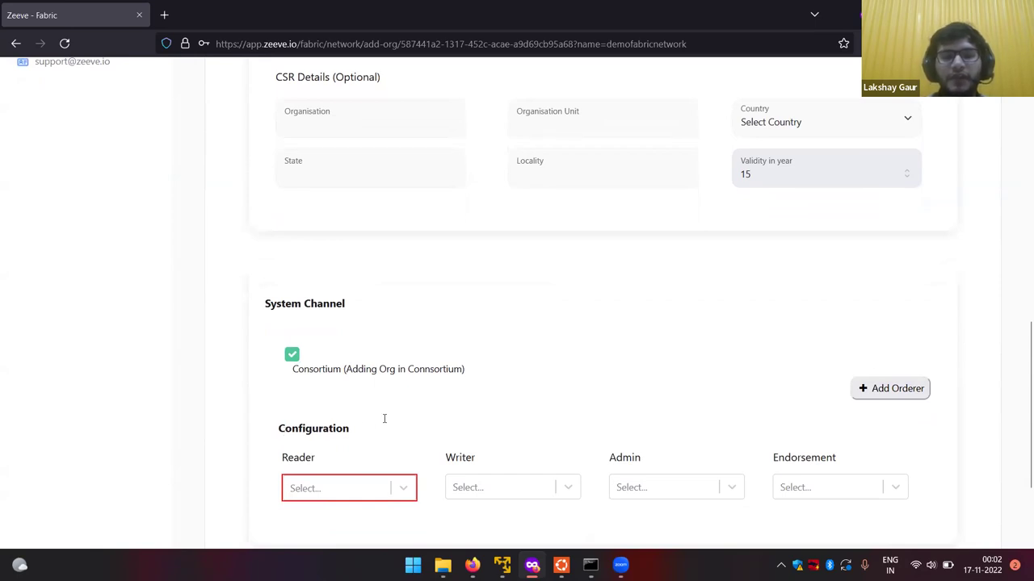
{"action": "scroll", "coordinate": [415, 432], "scroll_direction": "down", "scroll_amount": 1}
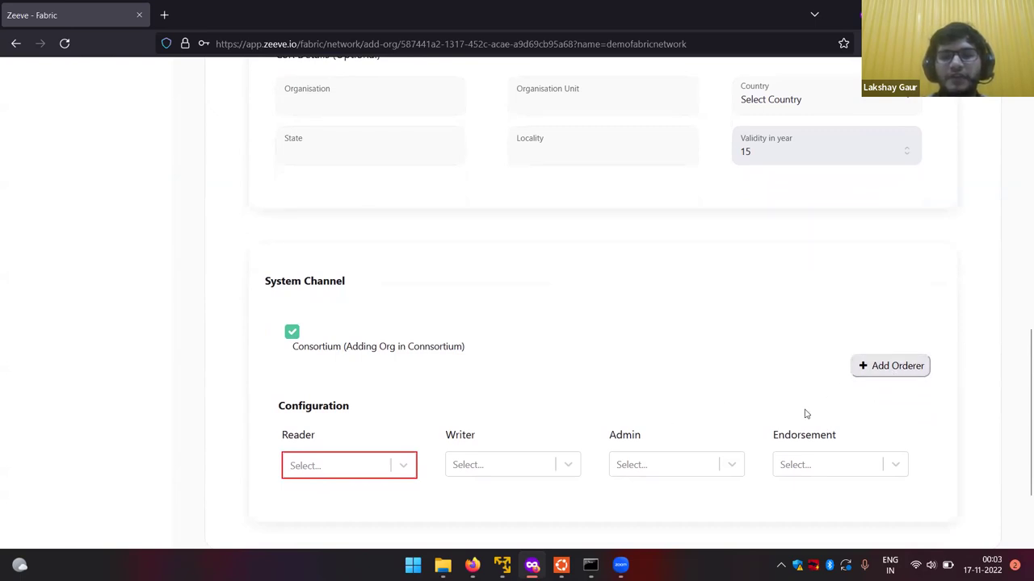
{"action": "left_click", "coordinate": [882, 371]}
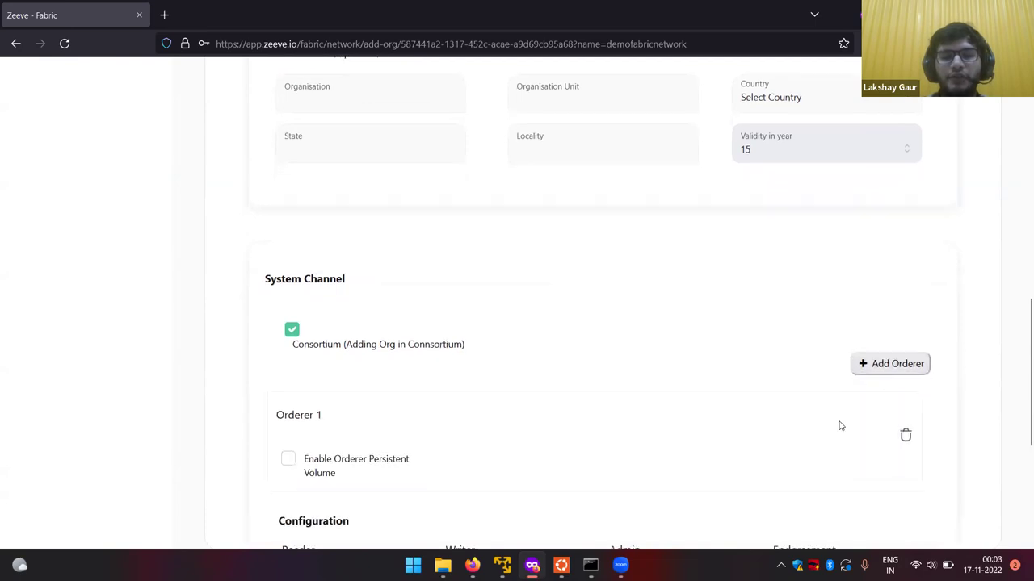
- Set both the Reader and Writer policies in the System Channel configuration to member
{"action": "scroll", "coordinate": [660, 490], "scroll_direction": "down", "scroll_amount": 2}
{"action": "scroll", "coordinate": [434, 506], "scroll_direction": "down", "scroll_amount": 1}
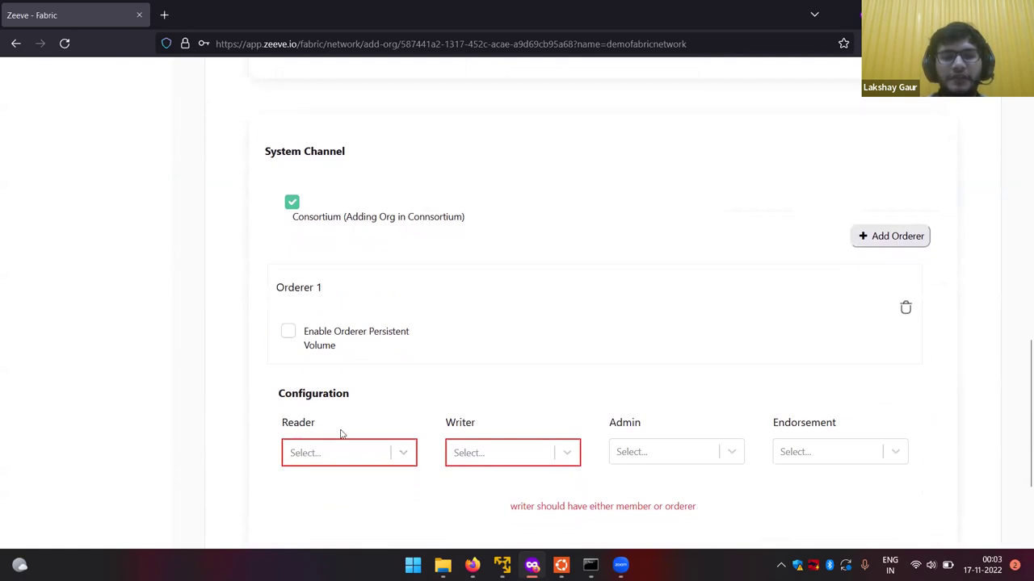
{"action": "left_click", "coordinate": [413, 454]}
{"action": "scroll", "coordinate": [433, 464], "scroll_direction": "down", "scroll_amount": 1}
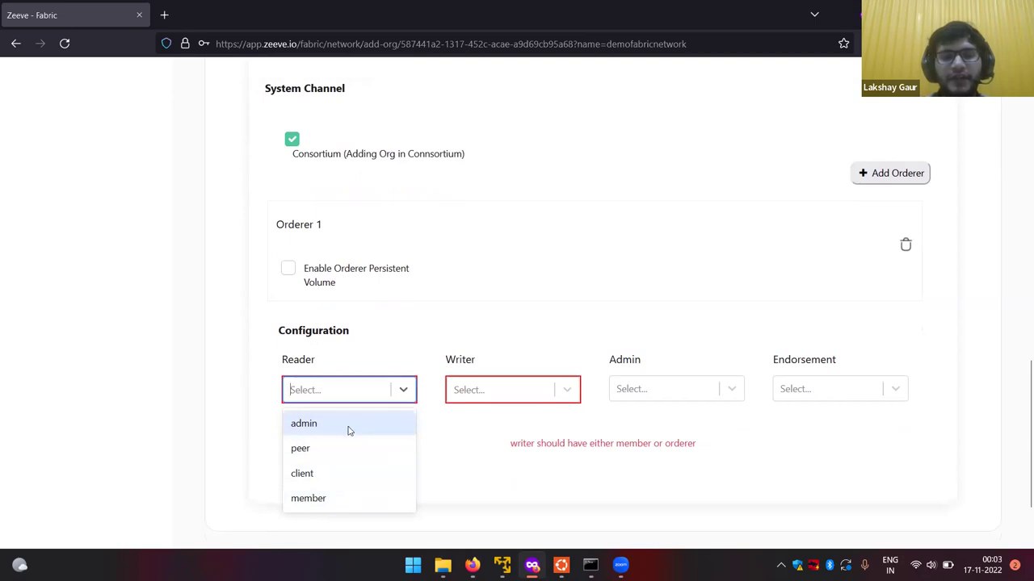
{"action": "left_click", "coordinate": [351, 499]}
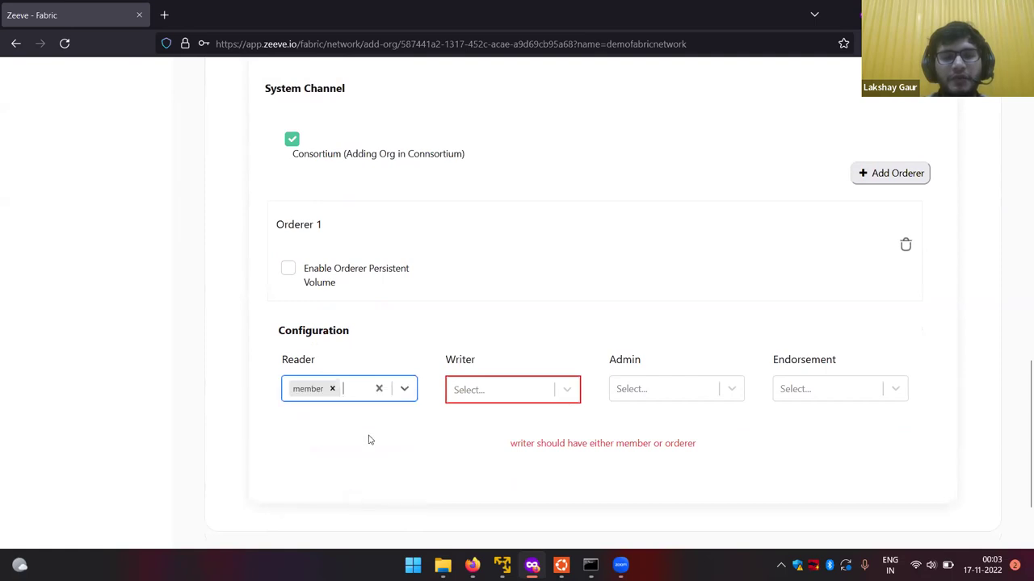
{"action": "left_click", "coordinate": [561, 393]}
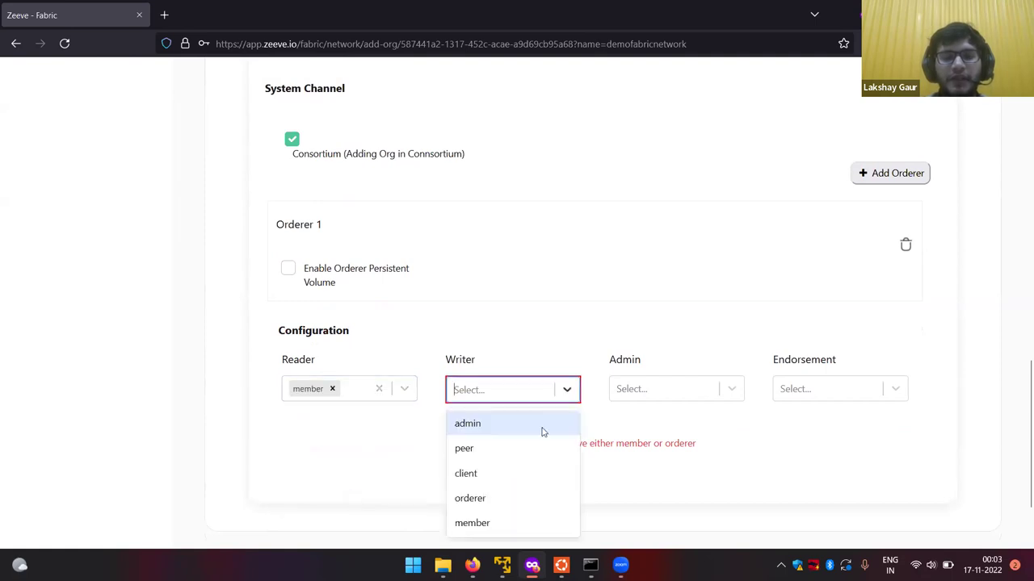
{"action": "left_click", "coordinate": [506, 523]}
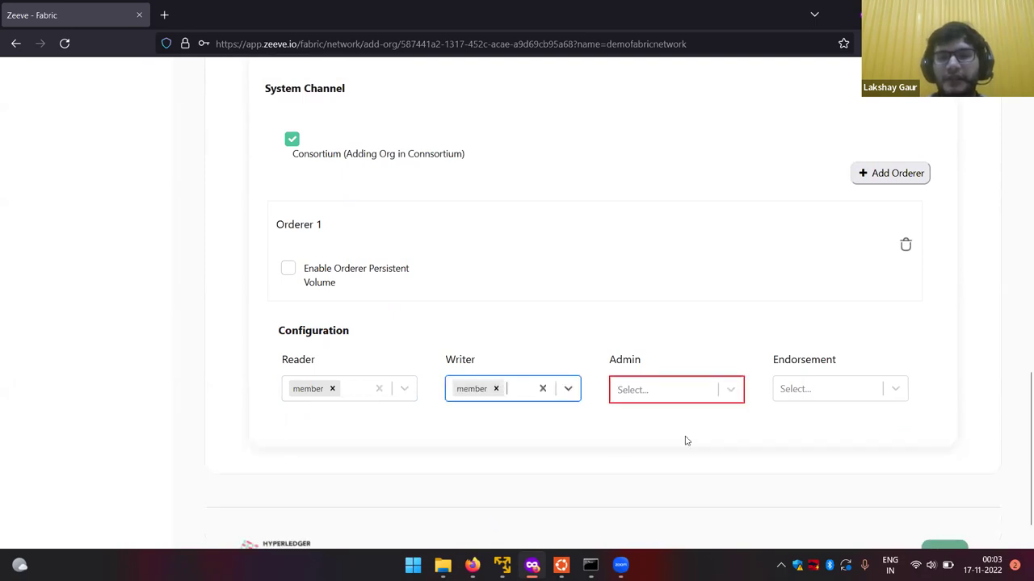
- Set the Admin policy to admin and the Endorsement policy to peer in the System Channel configuration
{"action": "left_click", "coordinate": [734, 394]}
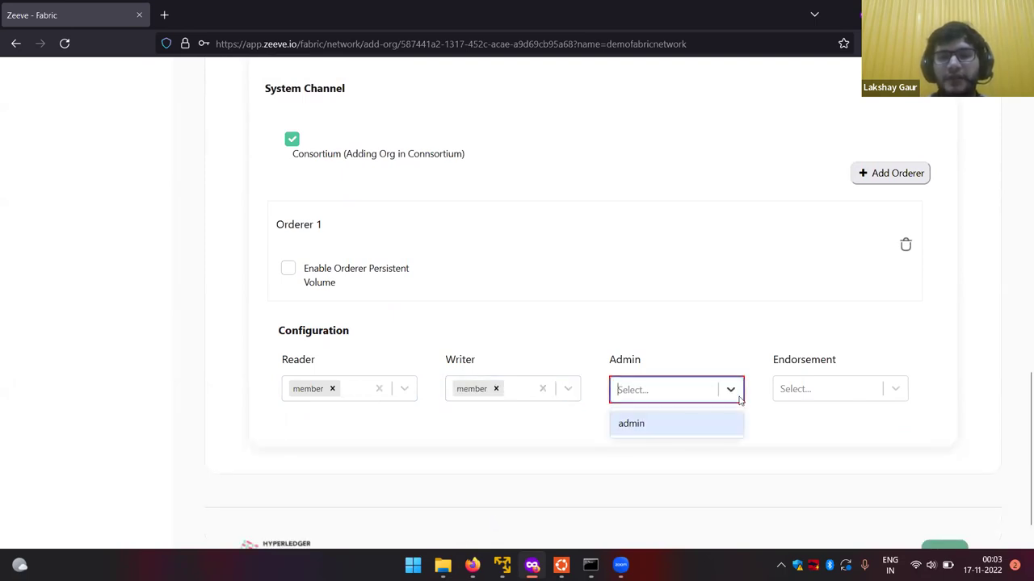
{"action": "left_click", "coordinate": [679, 430]}
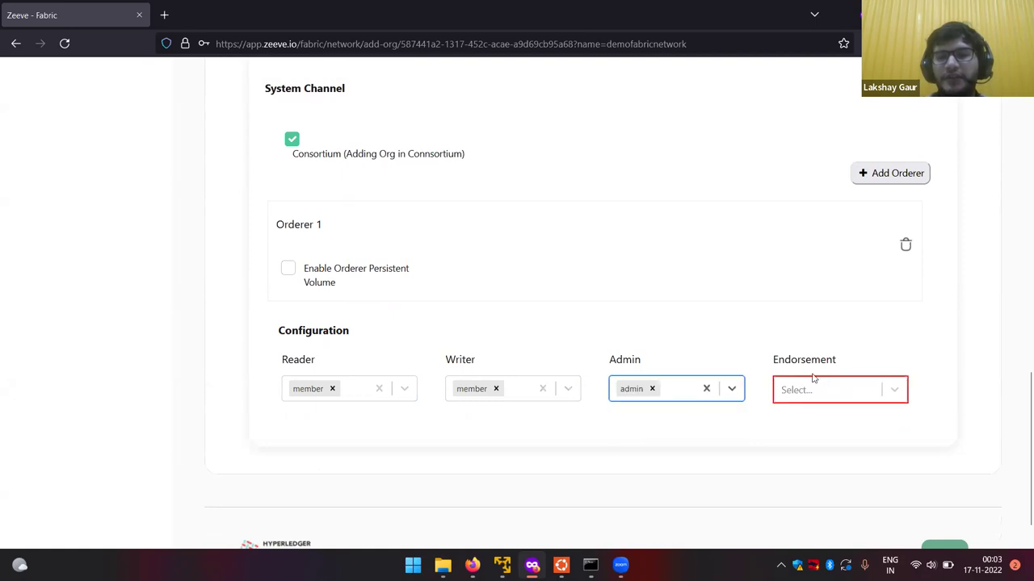
{"action": "left_click", "coordinate": [895, 392]}
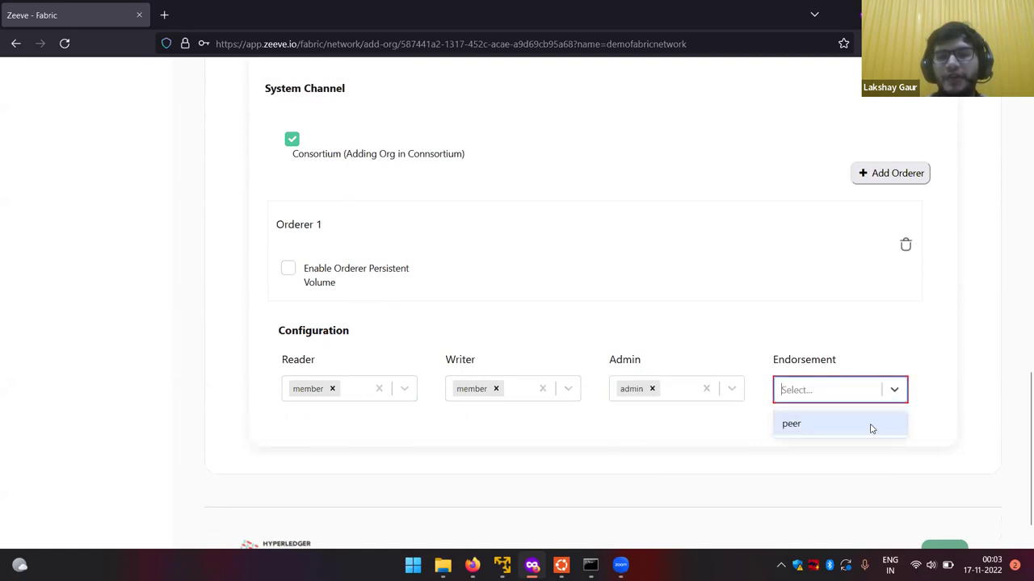
{"action": "left_click", "coordinate": [870, 429]}
{"action": "left_click", "coordinate": [847, 435]}
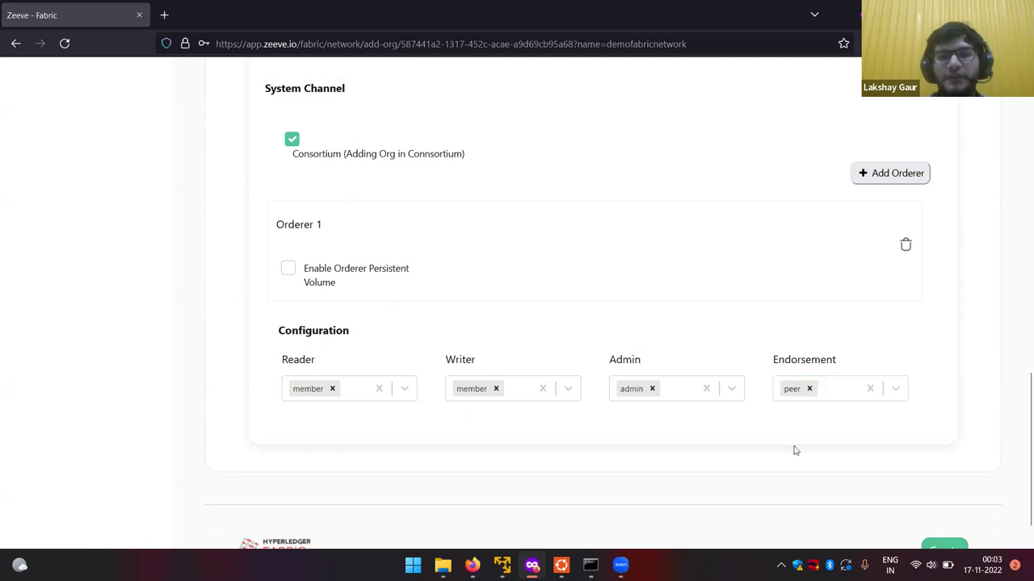
- Submit the new organisation form to add org3 to the network and continue past the status dialog
{"action": "scroll", "coordinate": [794, 450], "scroll_direction": "down", "scroll_amount": 1}
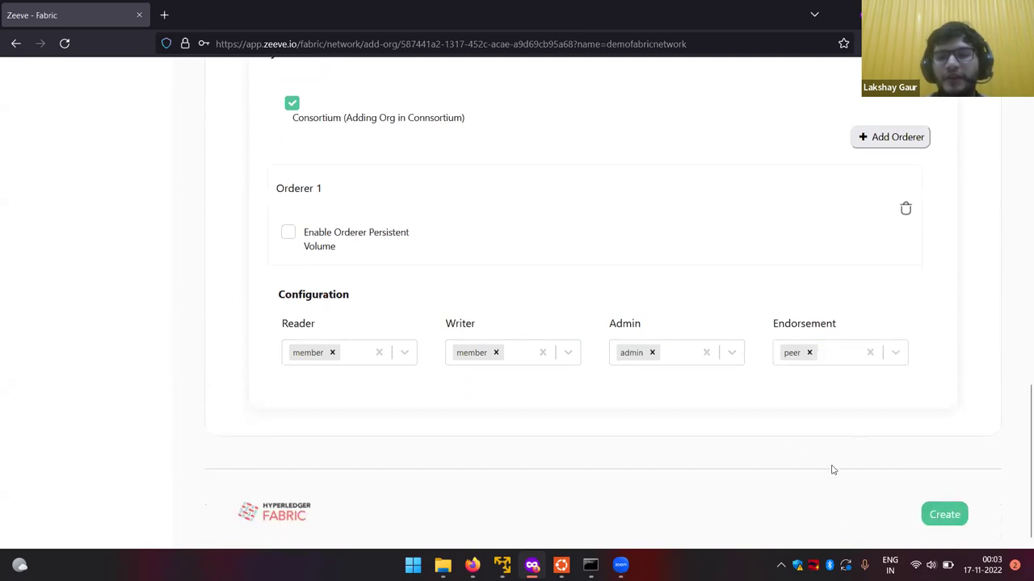
{"action": "scroll", "coordinate": [885, 452], "scroll_direction": "down", "scroll_amount": 1}
{"action": "scroll", "coordinate": [885, 456], "scroll_direction": "up", "scroll_amount": 1}
{"action": "scroll", "coordinate": [885, 456], "scroll_direction": "down", "scroll_amount": 1}
{"action": "left_click", "coordinate": [942, 506]}
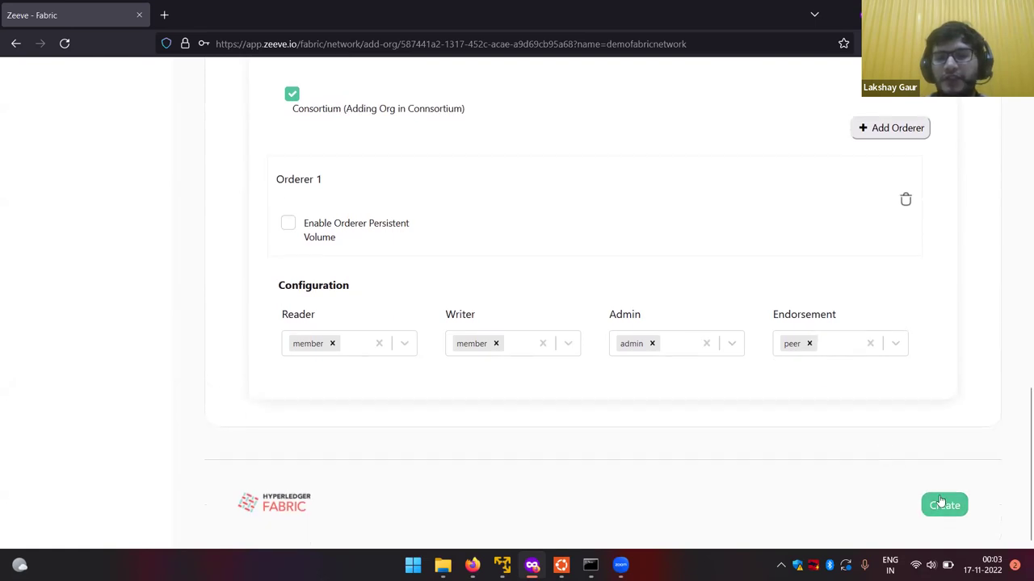
{"action": "left_click", "coordinate": [943, 506]}
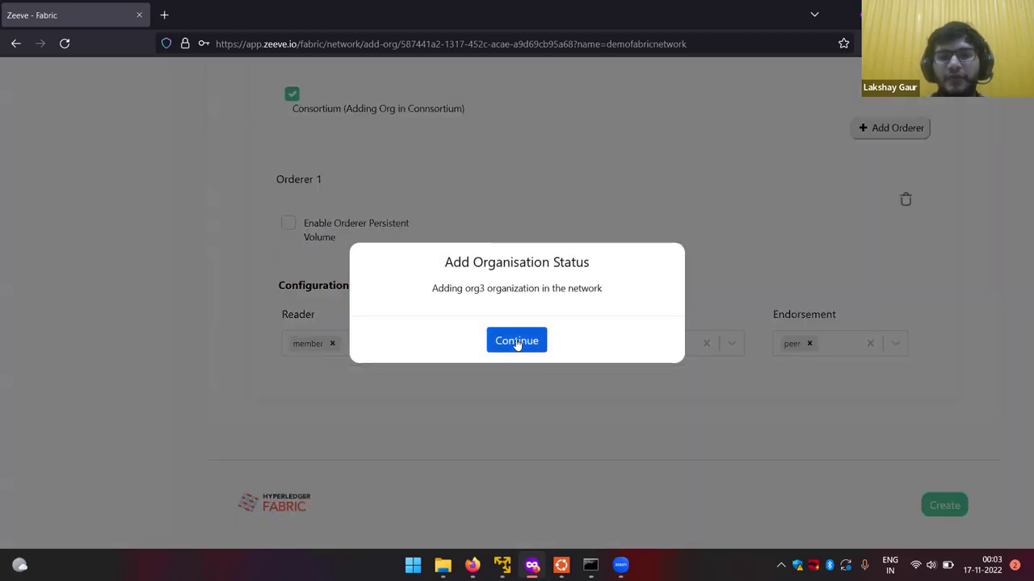
{"action": "left_click", "coordinate": [517, 341]}
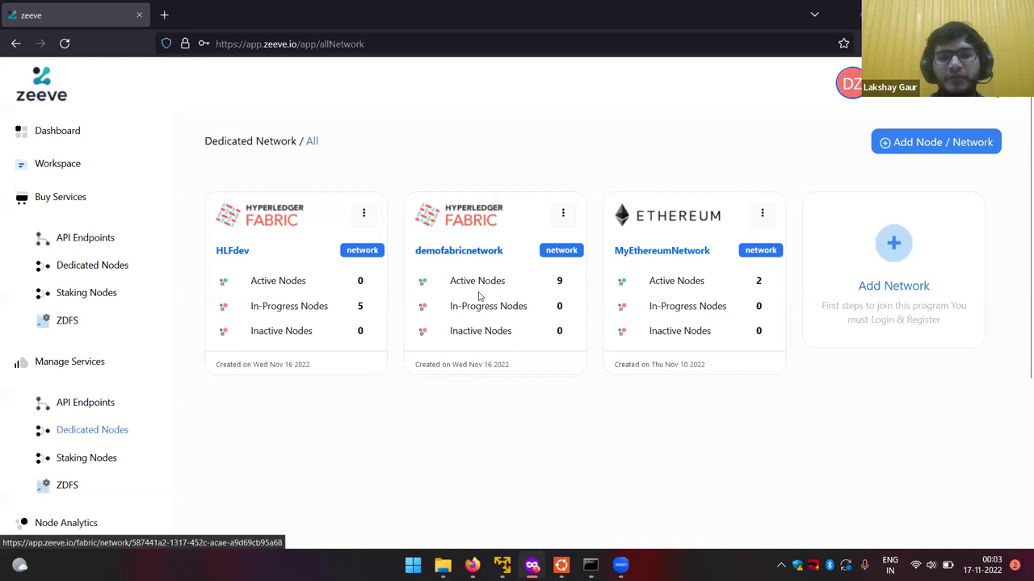
- Open demofabricnetwork and start creating a channel named nftchannel
{"action": "left_click", "coordinate": [478, 296]}
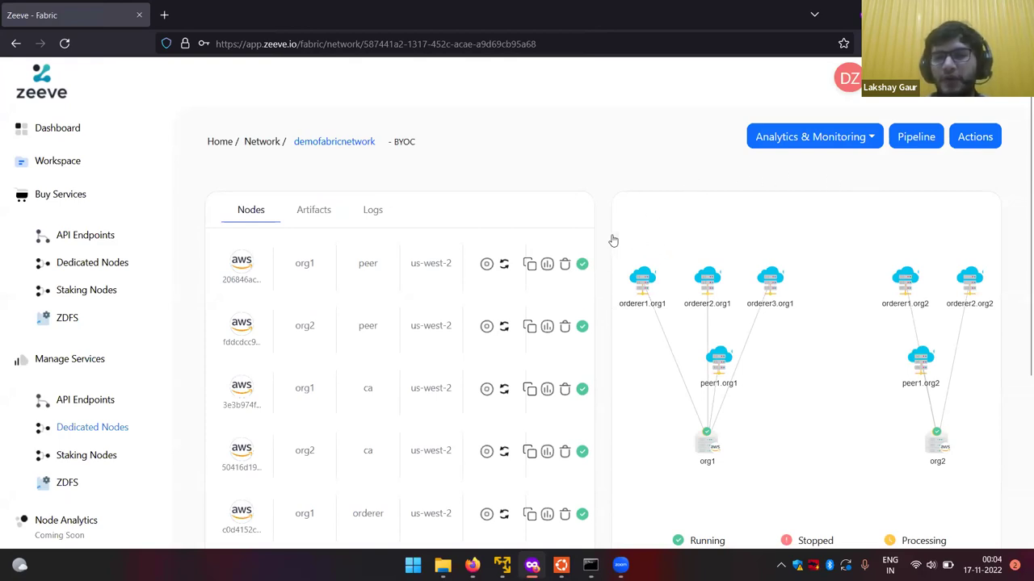
{"action": "left_click", "coordinate": [977, 145]}
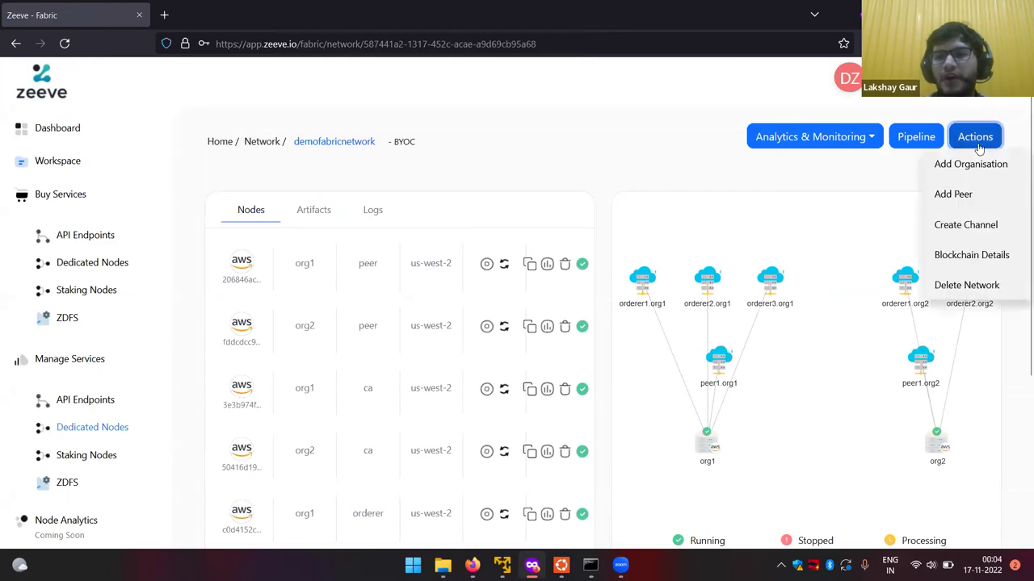
{"action": "left_click", "coordinate": [955, 226]}
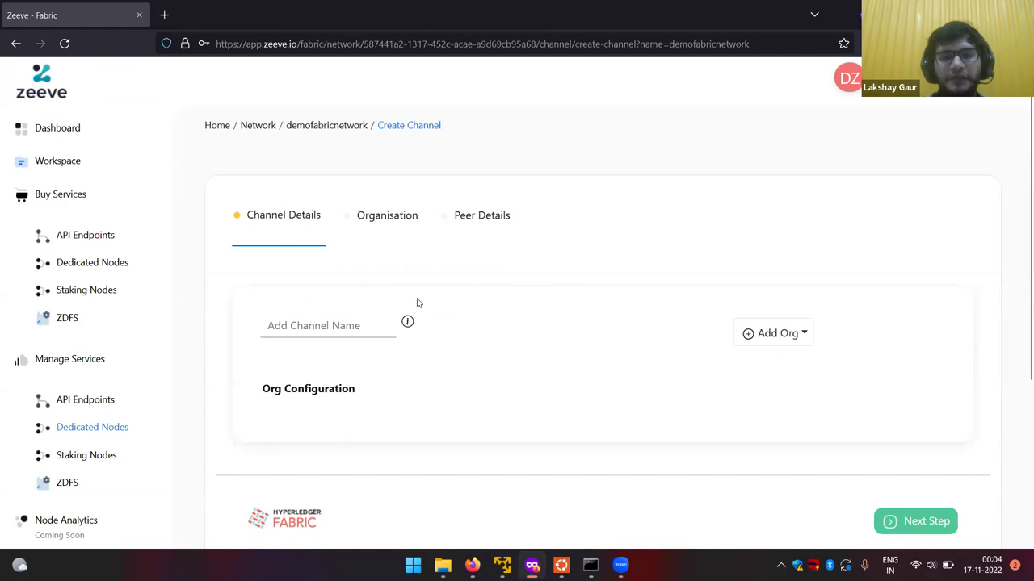
{"action": "left_click", "coordinate": [378, 323]}
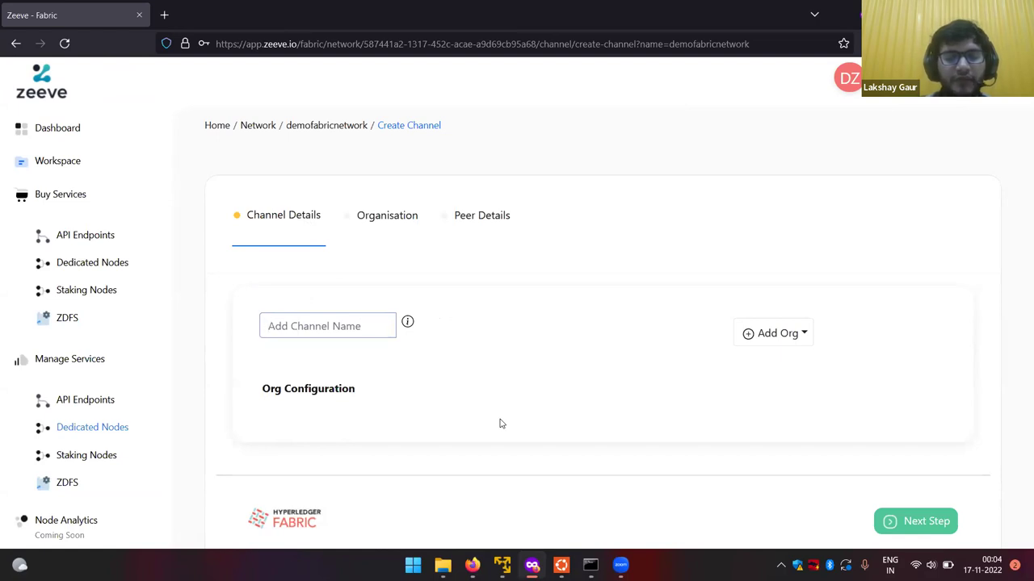
{"action": "type", "text": "nftchannel"}
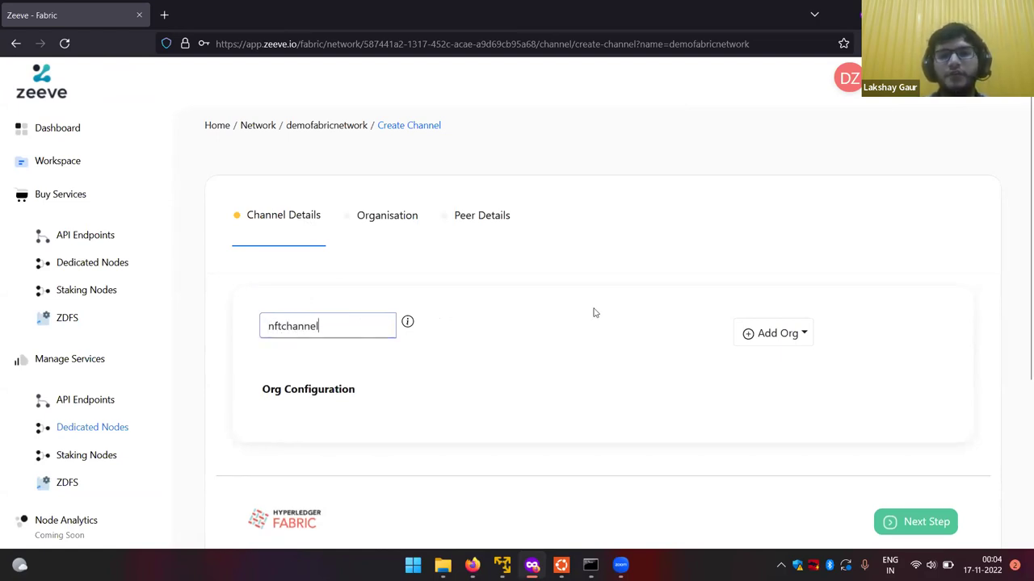
{"action": "left_click", "coordinate": [592, 310]}
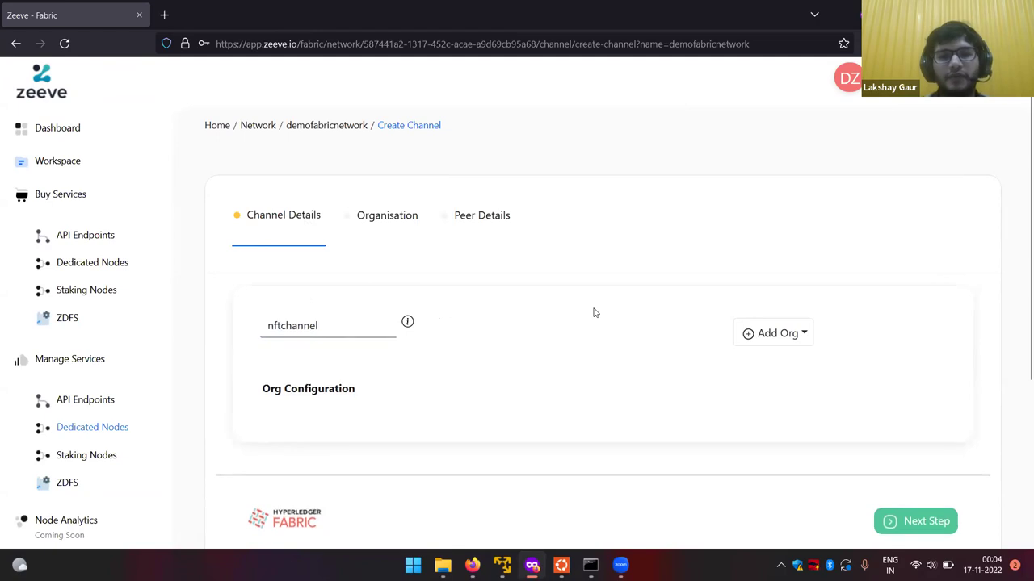
- Add org1 and org2 to the channel's organisation configuration
{"action": "left_click", "coordinate": [767, 341]}
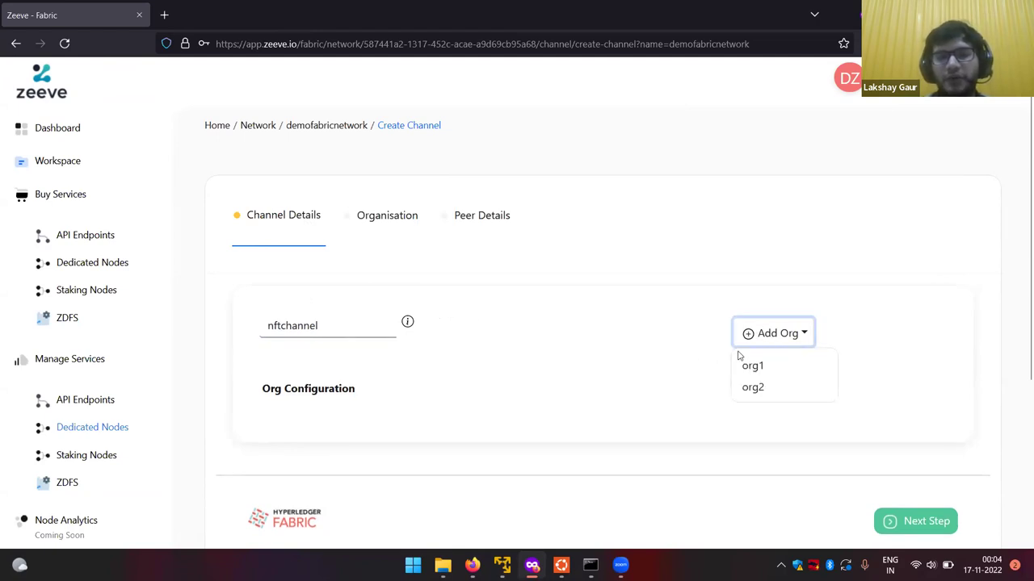
{"action": "left_click", "coordinate": [756, 362]}
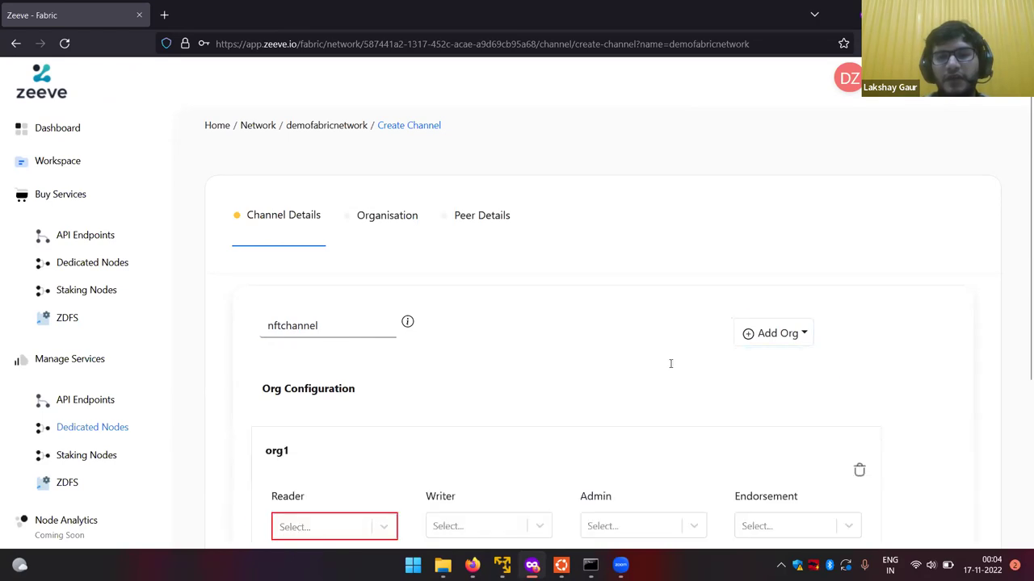
{"action": "scroll", "coordinate": [686, 352], "scroll_direction": "down", "scroll_amount": 1}
{"action": "left_click", "coordinate": [741, 306]}
{"action": "left_click", "coordinate": [749, 354]}
{"action": "scroll", "coordinate": [681, 369], "scroll_direction": "down", "scroll_amount": 2}
{"action": "scroll", "coordinate": [554, 415], "scroll_direction": "down", "scroll_amount": 3}
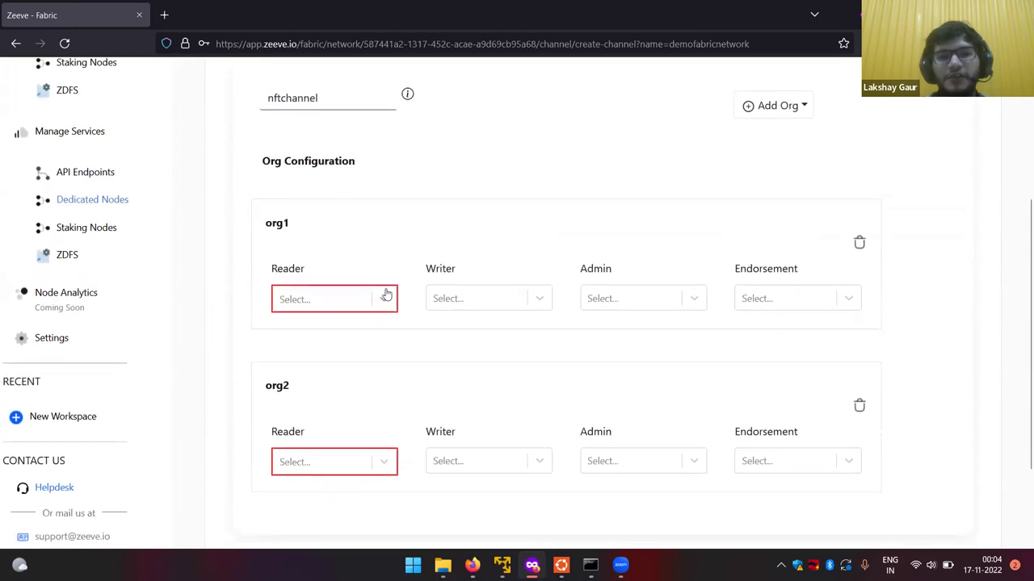
- Set org1's Reader and Writer policies to Member, Admin to Admin and Endorsement to Peer
{"action": "left_click", "coordinate": [386, 295]}
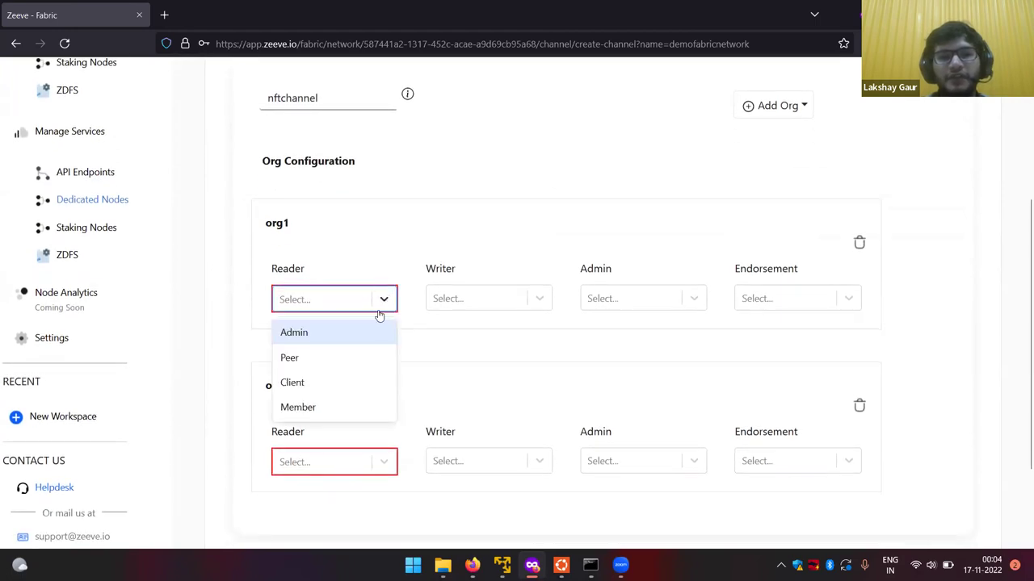
{"action": "left_click", "coordinate": [311, 409]}
{"action": "left_click", "coordinate": [485, 299]}
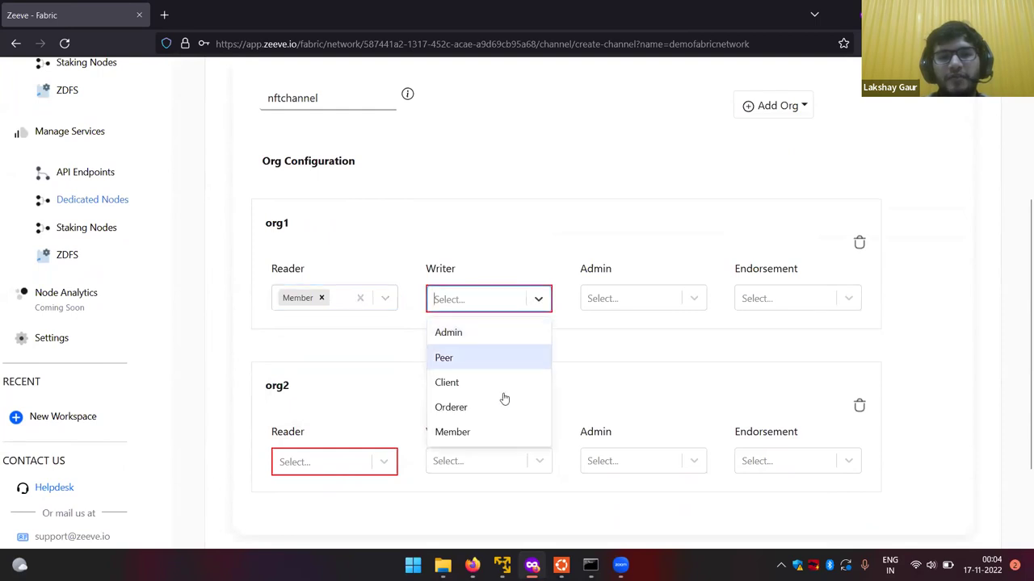
{"action": "left_click", "coordinate": [488, 432]}
{"action": "left_click", "coordinate": [687, 299]}
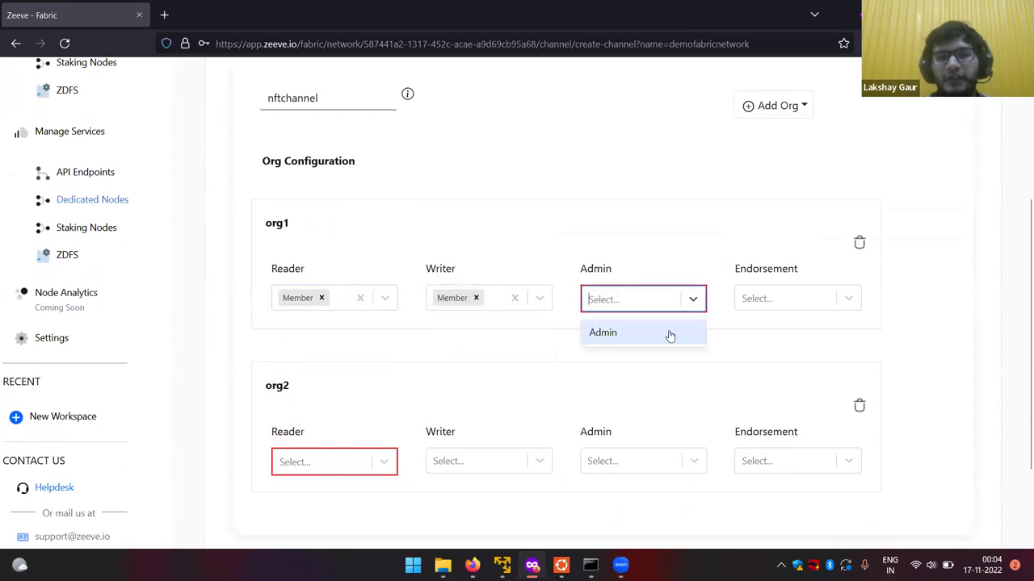
{"action": "left_click", "coordinate": [670, 332]}
{"action": "left_click", "coordinate": [847, 302]}
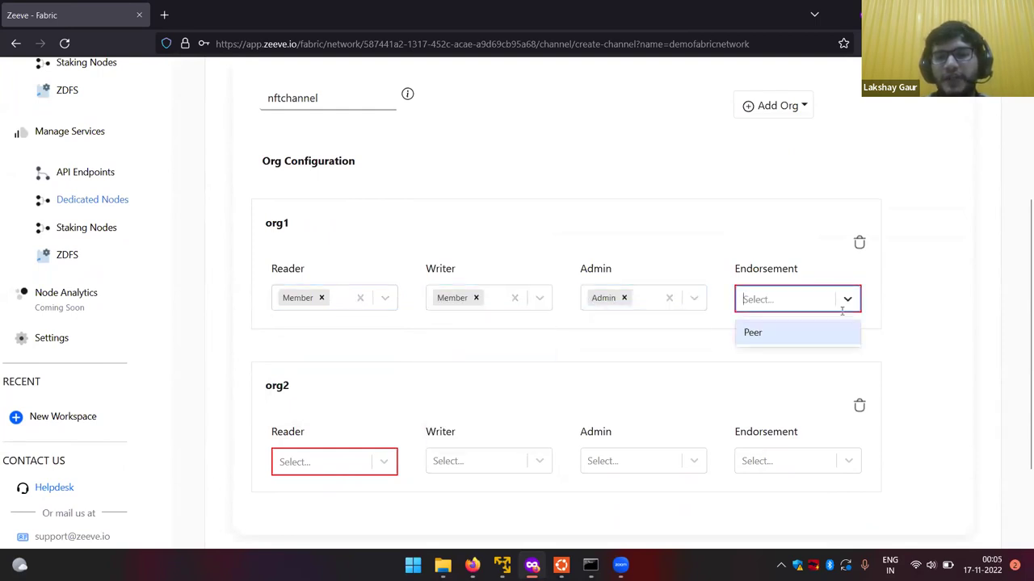
{"action": "left_click", "coordinate": [786, 332]}
- Set org2's Reader and Writer policies to Member, Admin to Admin and Endorsement to Peer
{"action": "scroll", "coordinate": [570, 371], "scroll_direction": "down", "scroll_amount": 1}
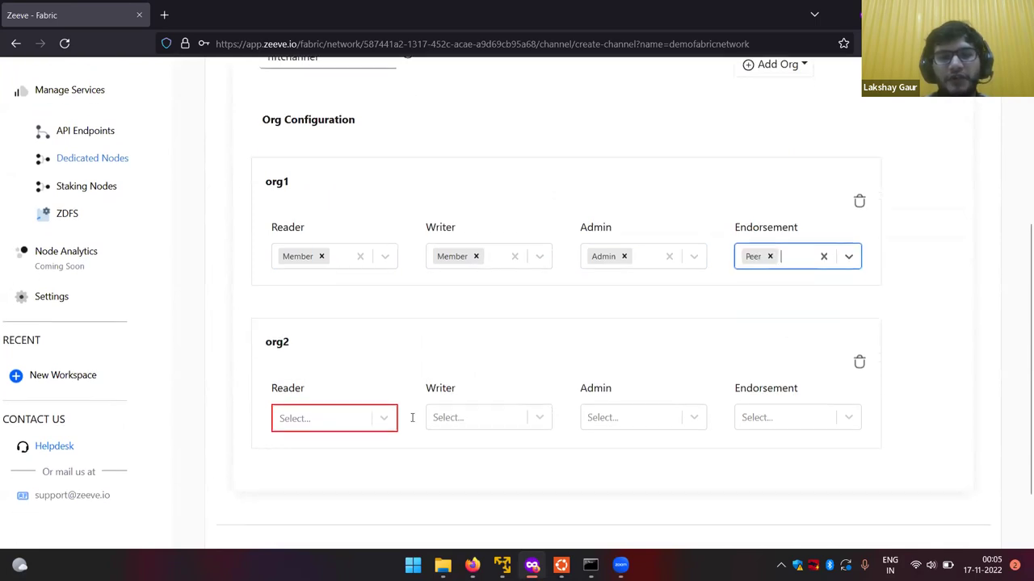
{"action": "left_click", "coordinate": [397, 418]}
{"action": "left_click", "coordinate": [330, 518]}
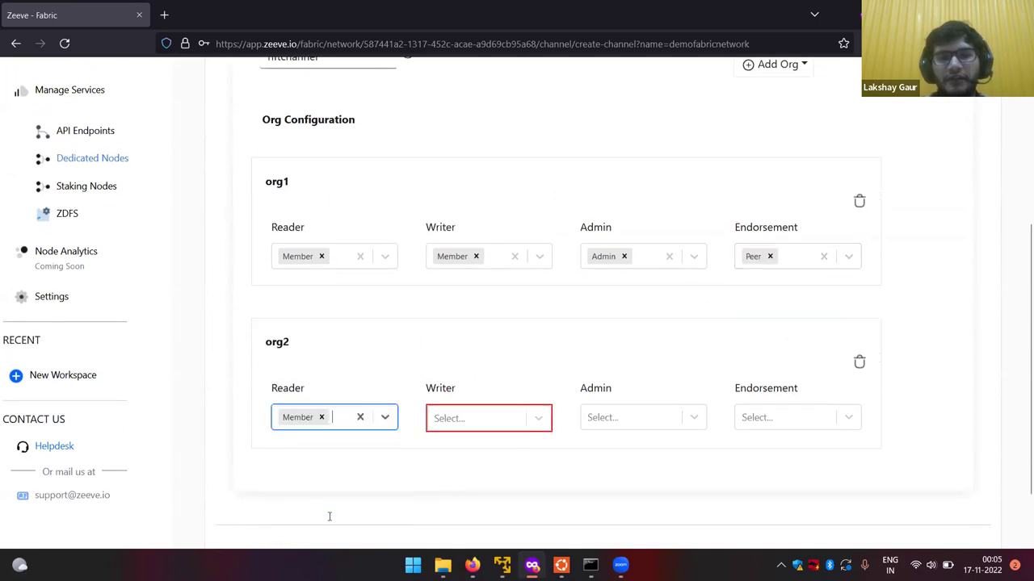
{"action": "left_click", "coordinate": [511, 417]}
{"action": "left_click", "coordinate": [459, 528]}
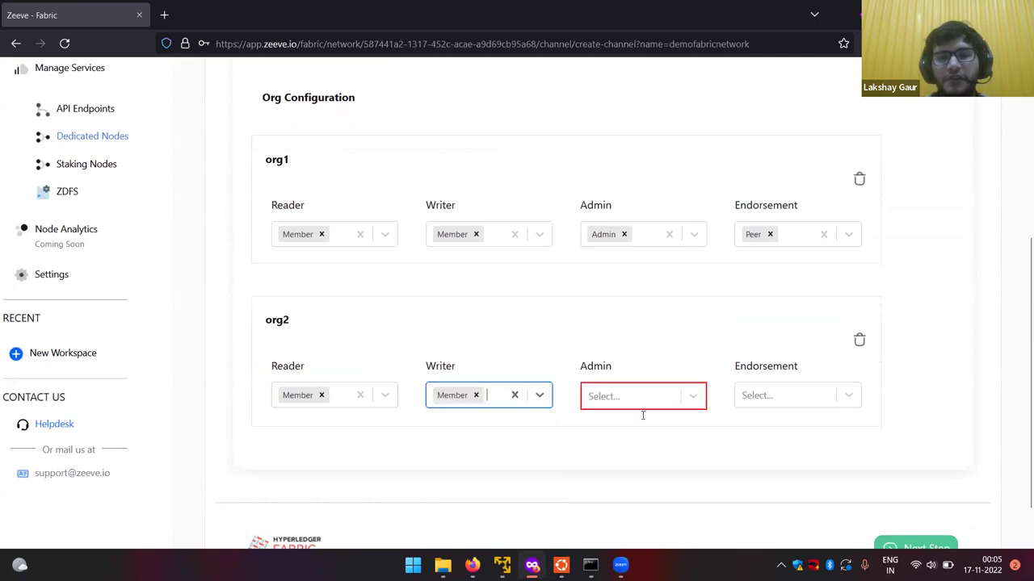
{"action": "left_click", "coordinate": [657, 395]}
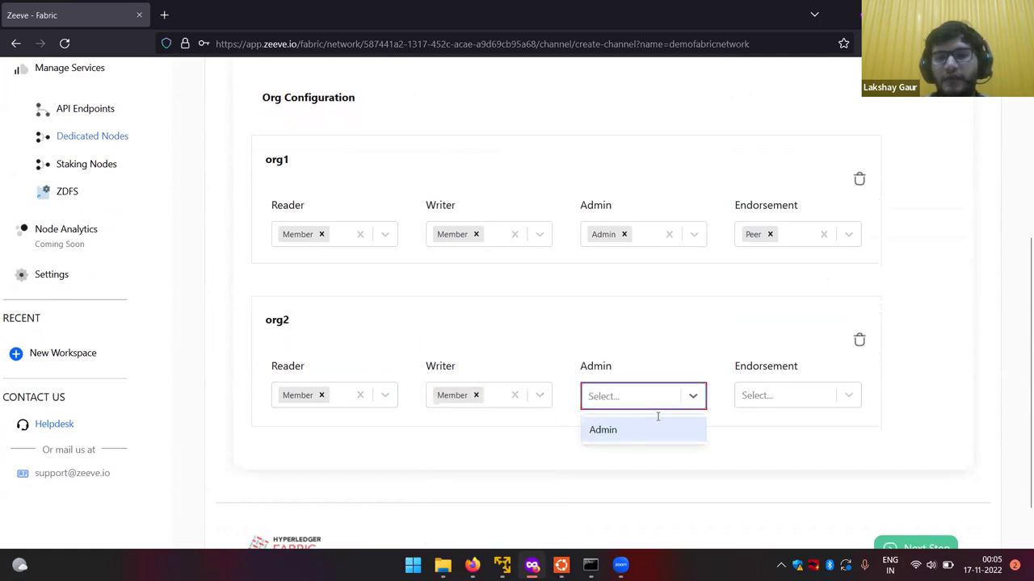
{"action": "left_click", "coordinate": [629, 433]}
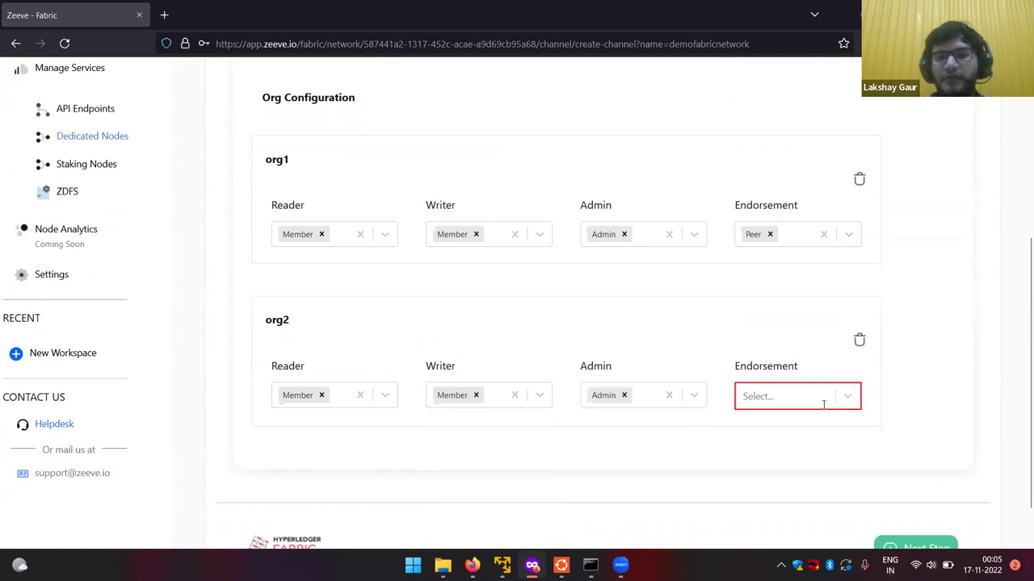
{"action": "left_click", "coordinate": [833, 396]}
{"action": "left_click", "coordinate": [776, 430]}
{"action": "scroll", "coordinate": [819, 438], "scroll_direction": "down", "scroll_amount": 1}
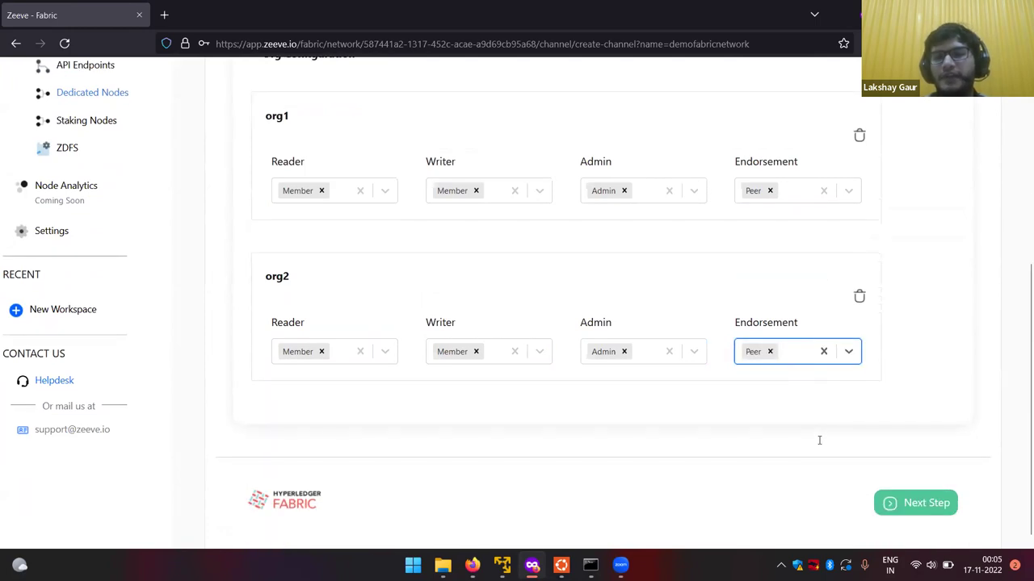
{"action": "left_click", "coordinate": [911, 374]}
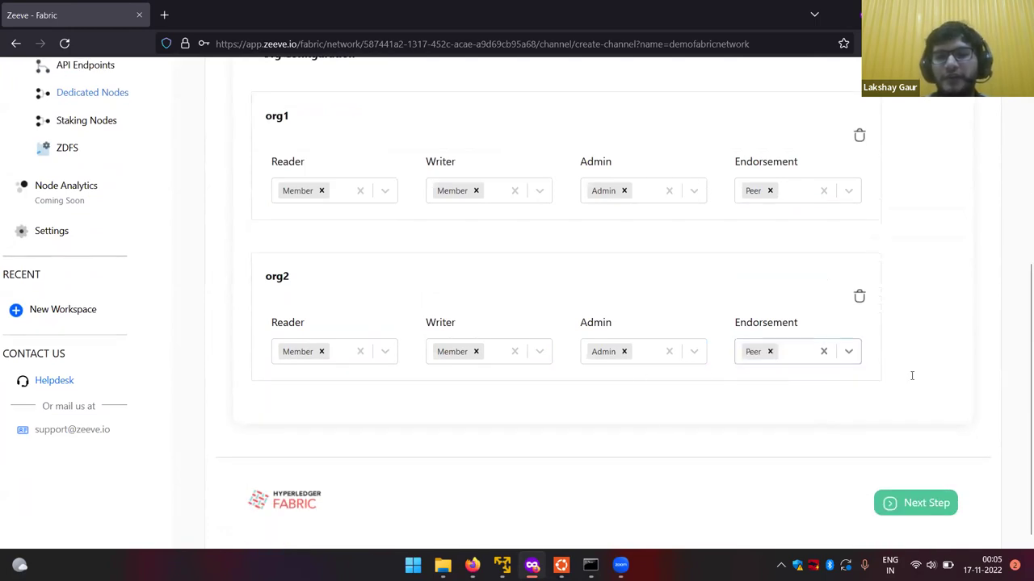
- Proceed to the Organisation stage and set the Application Configuration Reader and Writer policies to OR('org1MSP.member','org2MSP.member')
{"action": "scroll", "coordinate": [911, 374], "scroll_direction": "up", "scroll_amount": 3}
{"action": "scroll", "coordinate": [911, 376], "scroll_direction": "down", "scroll_amount": 3}
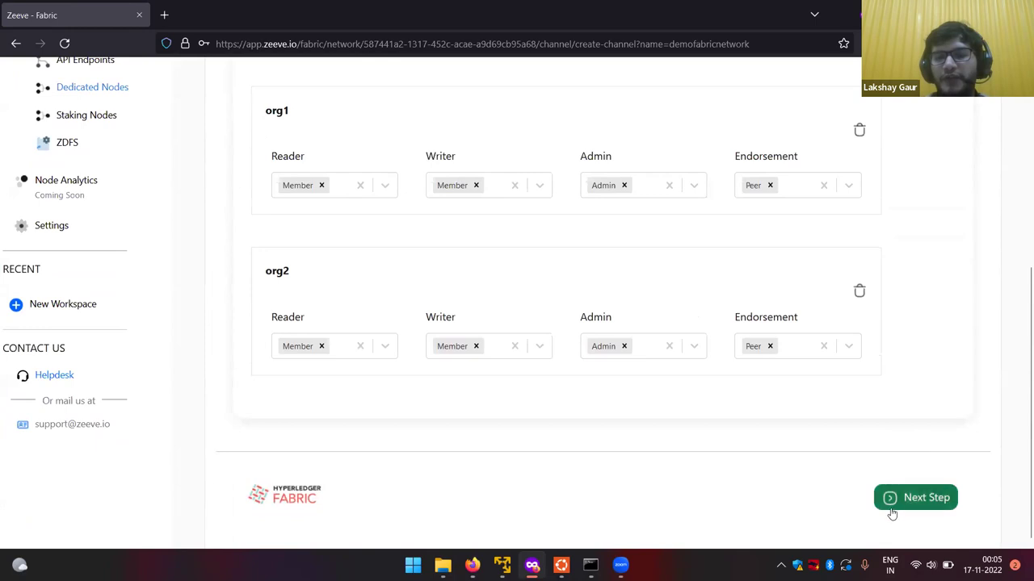
{"action": "left_click", "coordinate": [917, 498]}
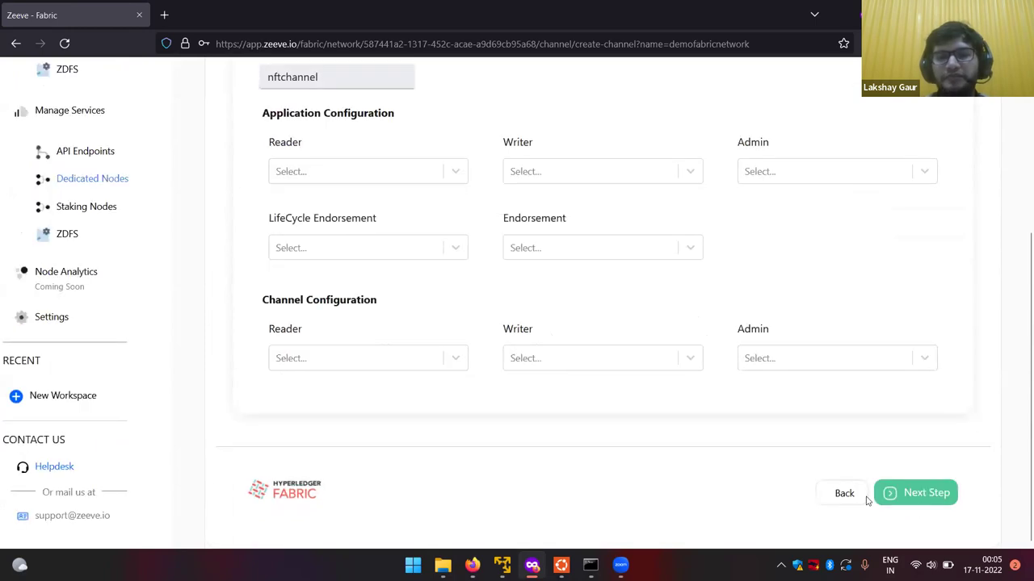
{"action": "scroll", "coordinate": [713, 448], "scroll_direction": "up", "scroll_amount": 2}
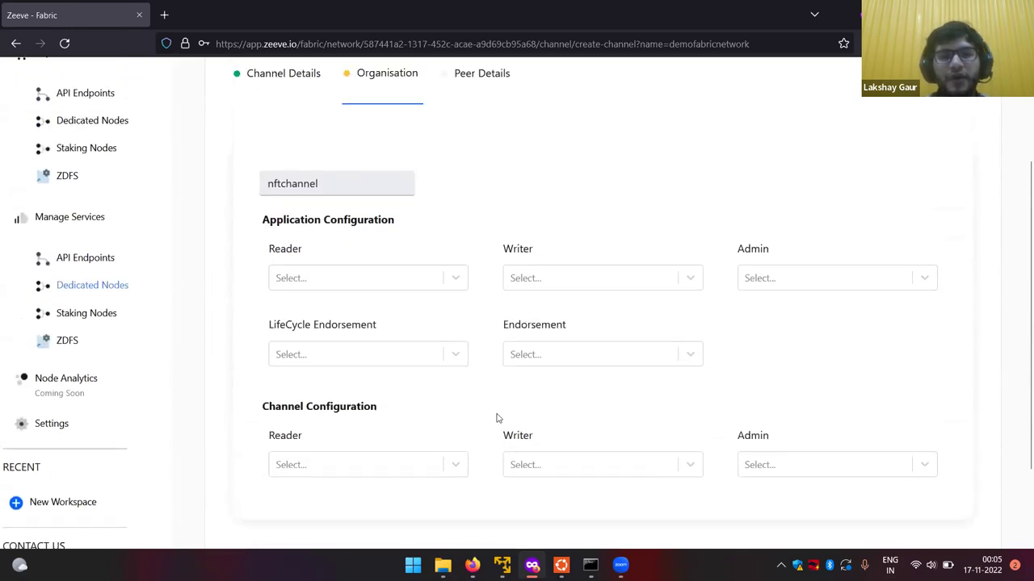
{"action": "scroll", "coordinate": [452, 396], "scroll_direction": "up", "scroll_amount": 1}
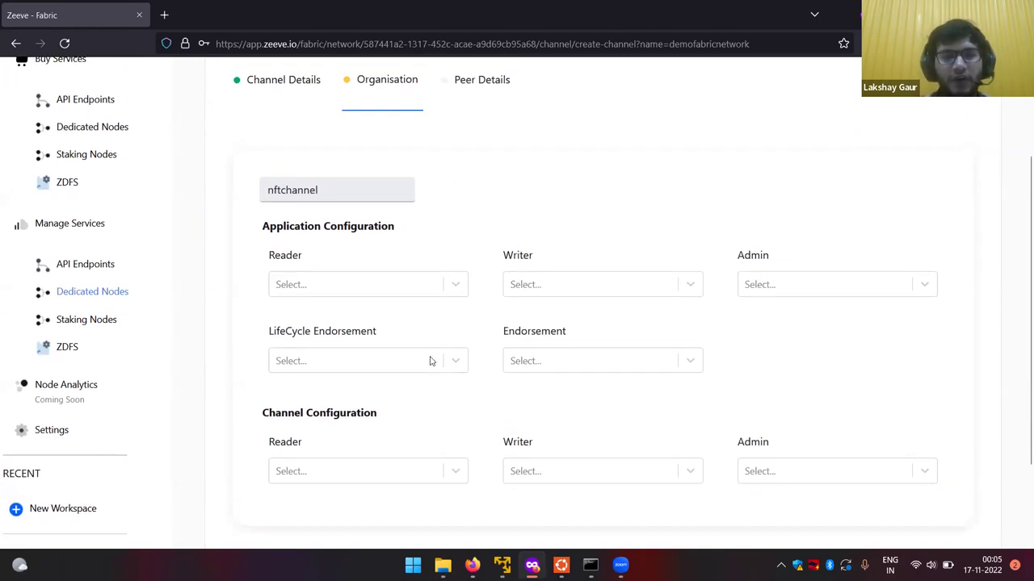
{"action": "left_click", "coordinate": [457, 287]}
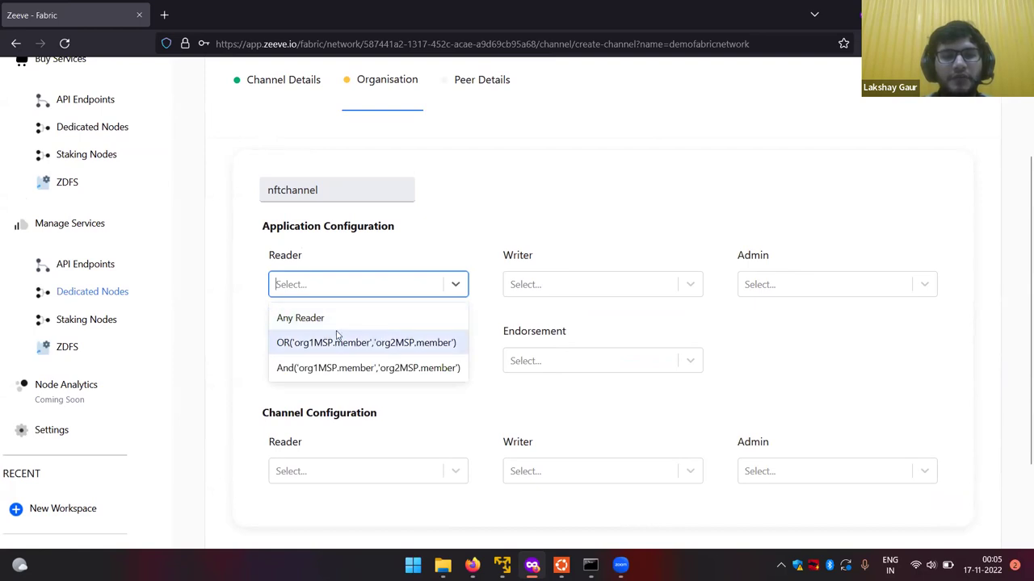
{"action": "left_click", "coordinate": [388, 345]}
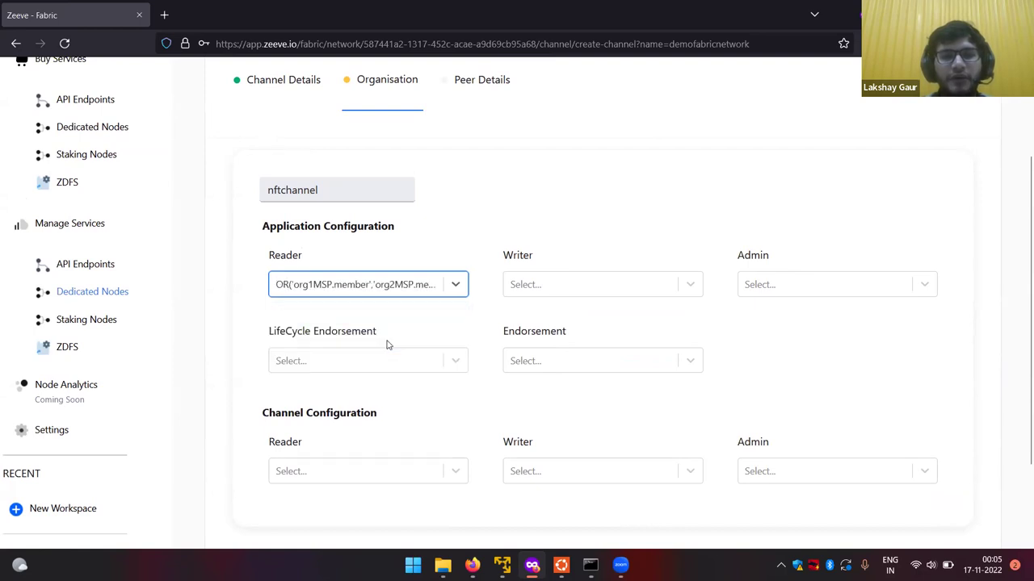
{"action": "left_click", "coordinate": [600, 283]}
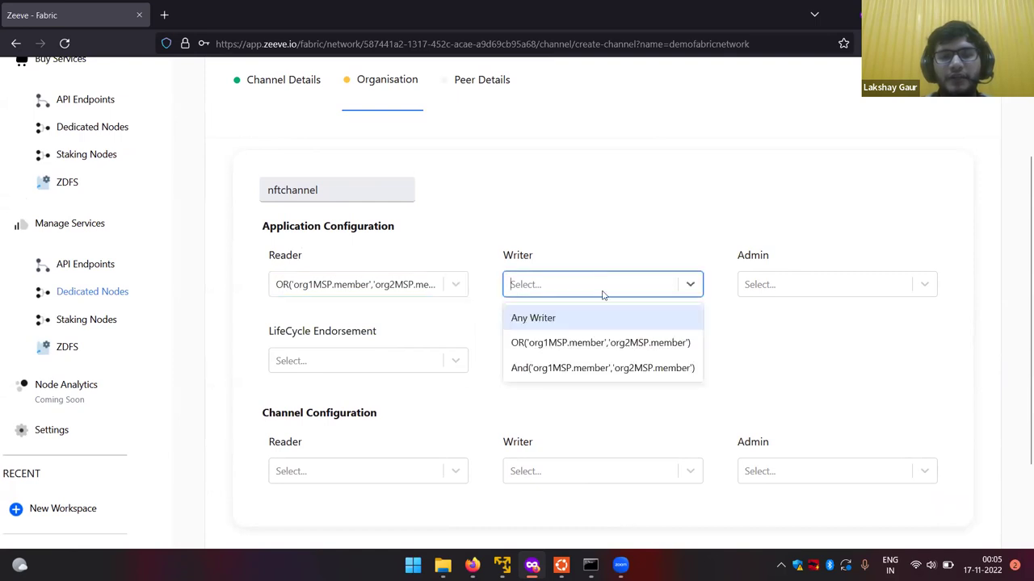
{"action": "left_click", "coordinate": [602, 343]}
- Set the Application Configuration Admin policy to Majority Admins, and both LifeCycle Endorsement and Endorsement to Majority Endorsement
{"action": "left_click", "coordinate": [788, 295]}
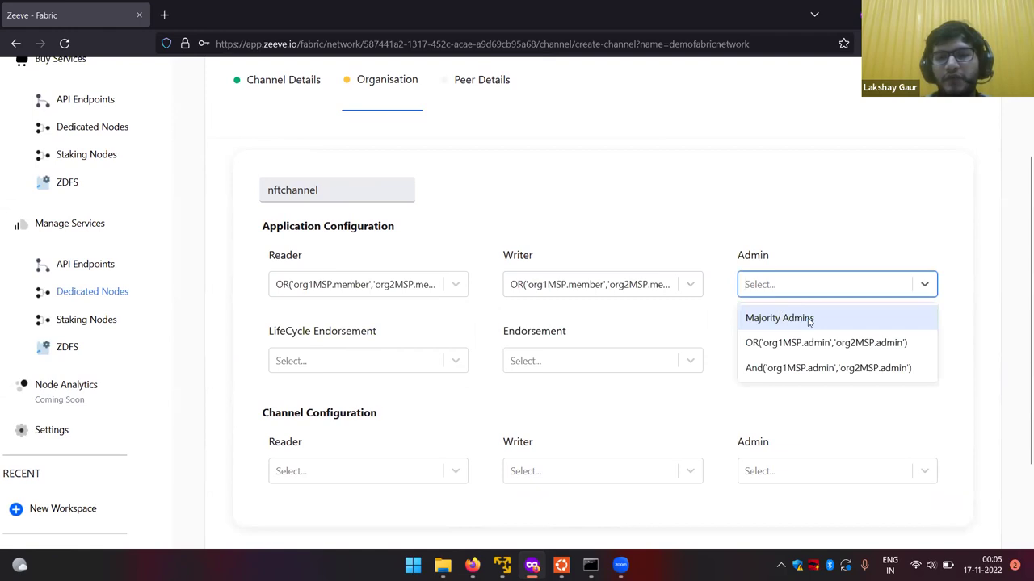
{"action": "left_click", "coordinate": [810, 319]}
{"action": "left_click", "coordinate": [454, 363]}
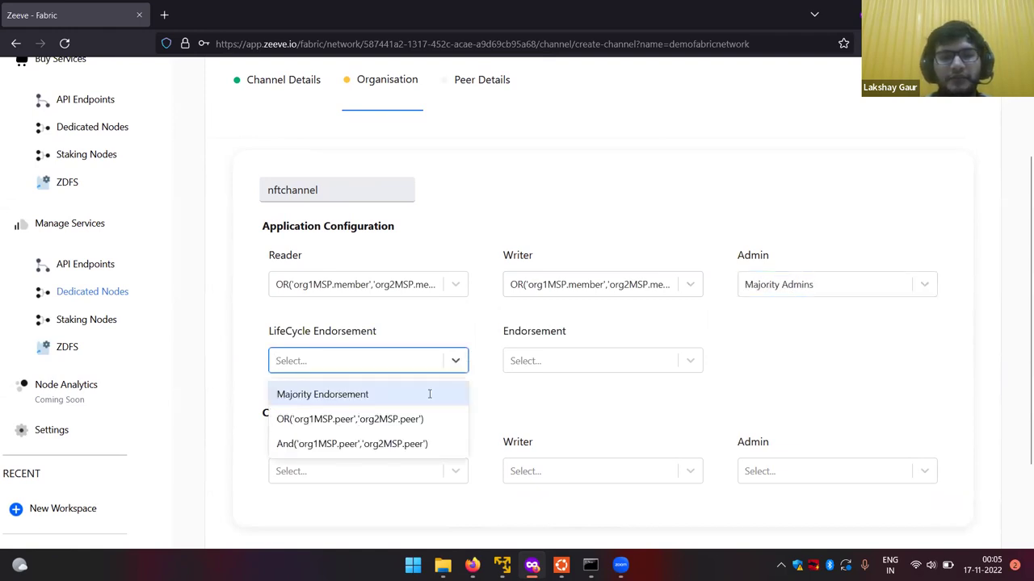
{"action": "left_click", "coordinate": [429, 394]}
{"action": "left_click", "coordinate": [567, 363]}
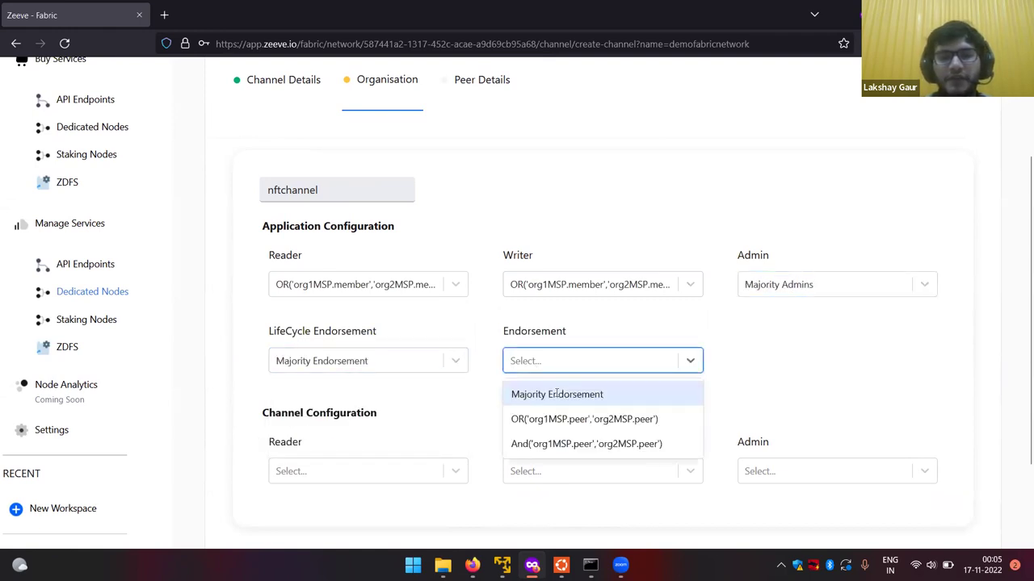
{"action": "left_click", "coordinate": [557, 393]}
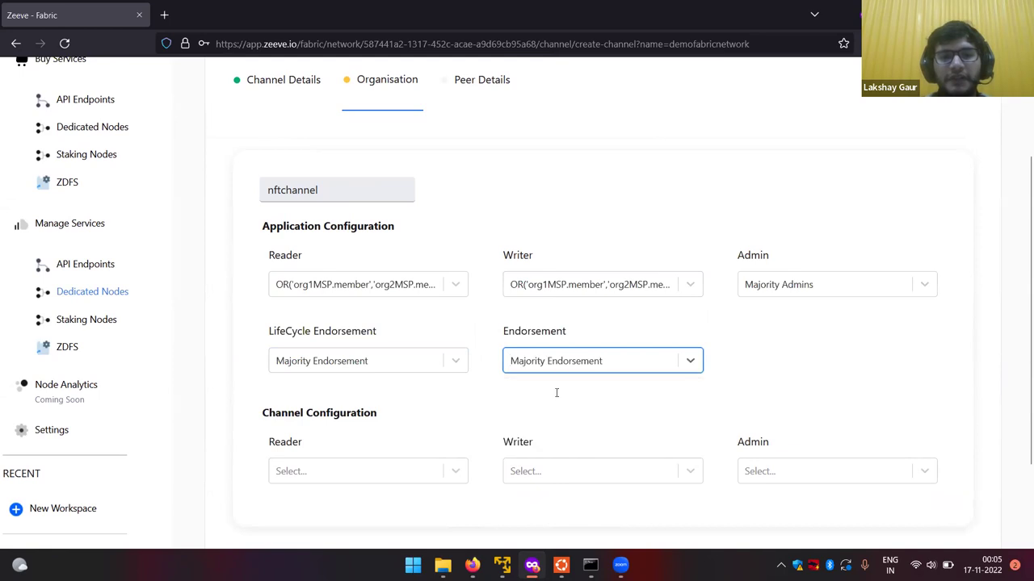
- Set the Channel Configuration Reader policy to Any Reader, Writer to Any Writer and Admin to Majority Admins
{"action": "left_click", "coordinate": [428, 372]}
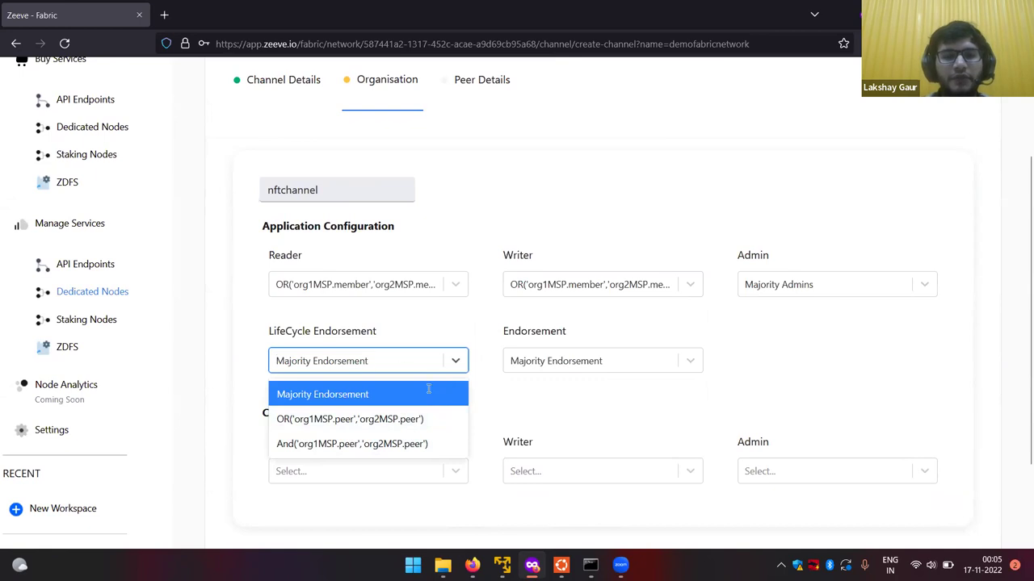
{"action": "left_click", "coordinate": [454, 369]}
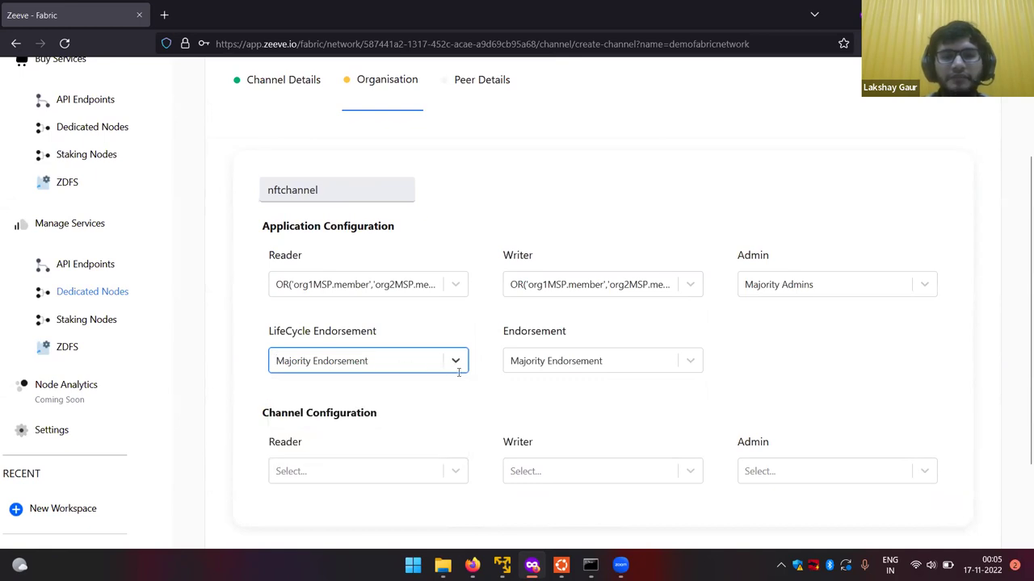
{"action": "scroll", "coordinate": [300, 450], "scroll_direction": "down", "scroll_amount": 1}
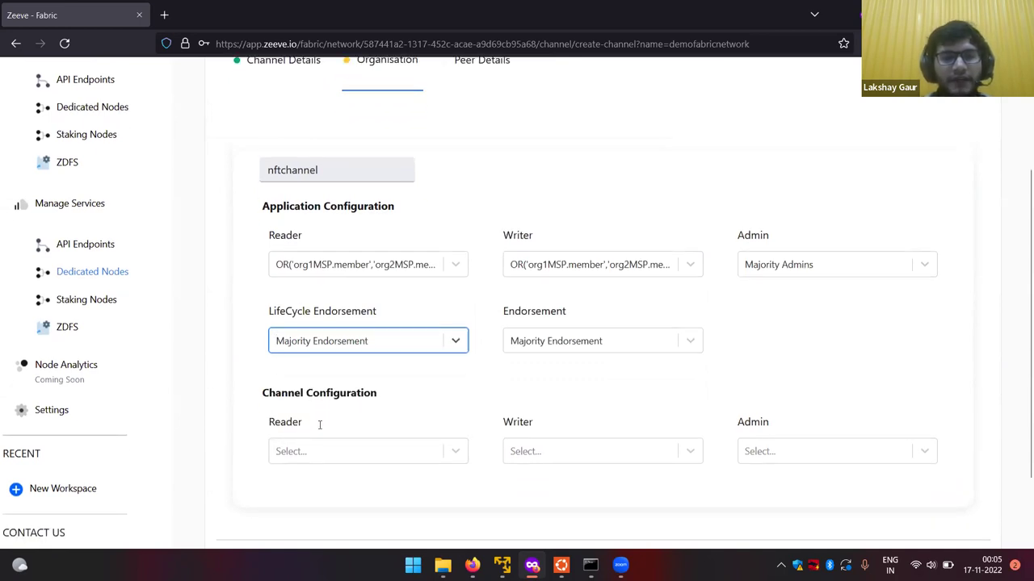
{"action": "left_click", "coordinate": [321, 449]}
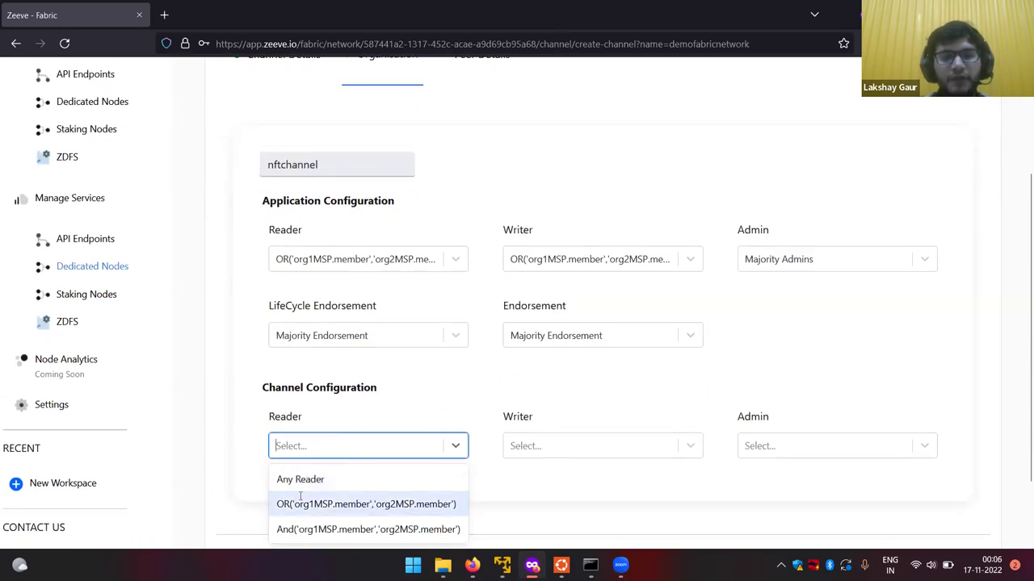
{"action": "left_click", "coordinate": [344, 480]}
{"action": "left_click", "coordinate": [554, 449]}
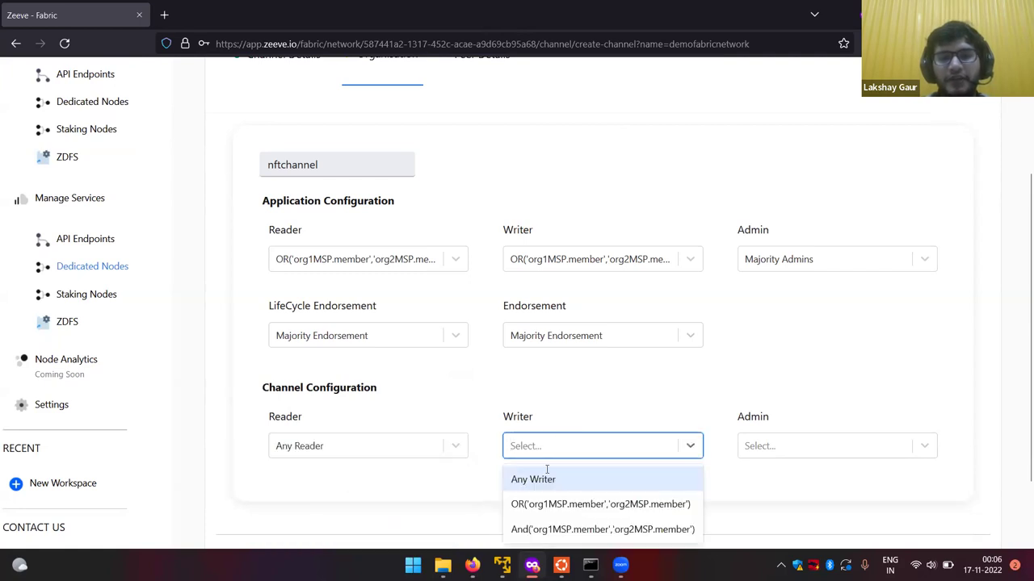
{"action": "left_click", "coordinate": [548, 476]}
{"action": "left_click", "coordinate": [786, 447]}
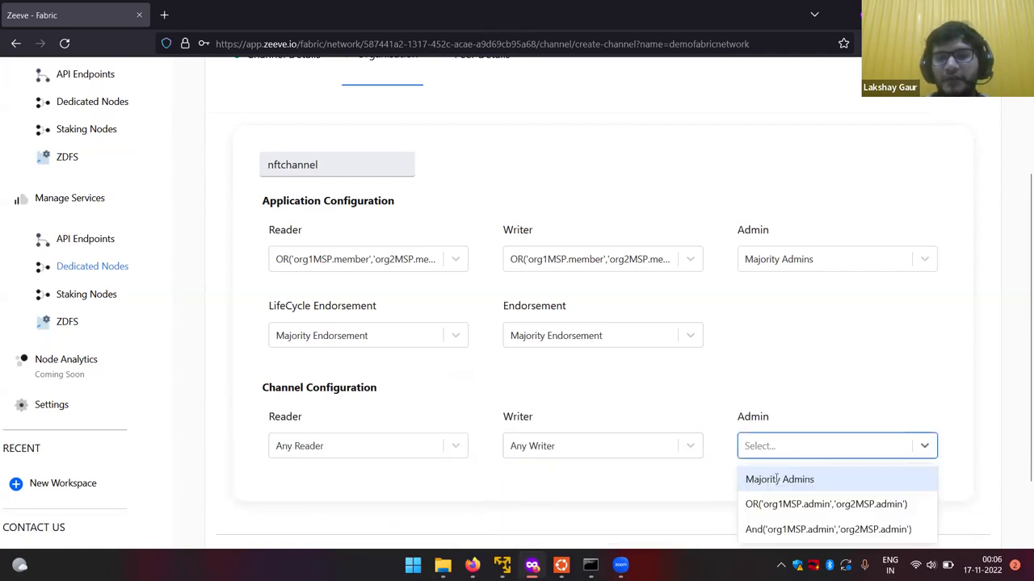
{"action": "left_click", "coordinate": [776, 480]}
{"action": "scroll", "coordinate": [738, 492], "scroll_direction": "down", "scroll_amount": 2}
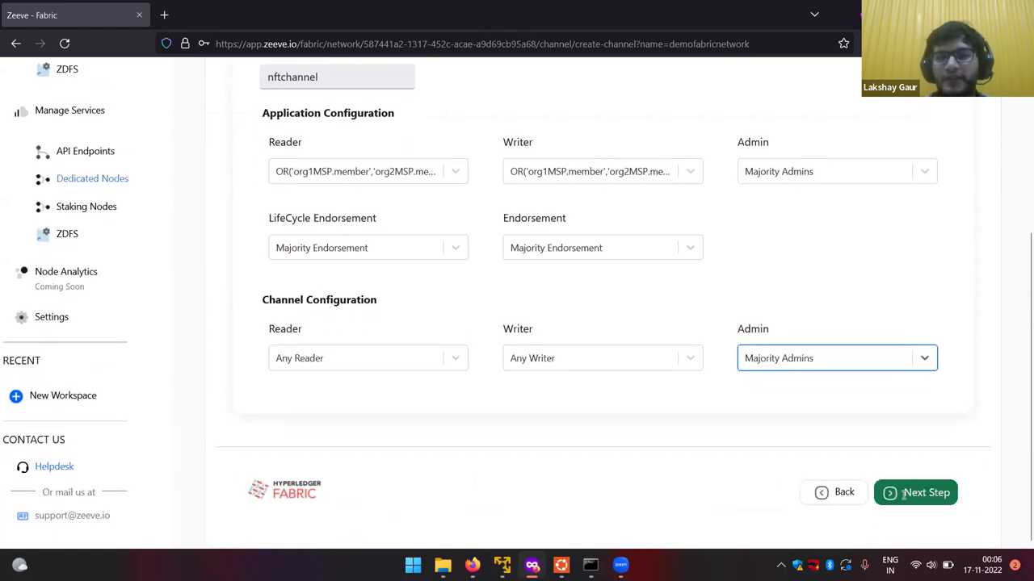
- Proceed to Peer Details, select Peer 1 of both org1 and org2 to join nftchannel, and create the channel
{"action": "left_click", "coordinate": [904, 494]}
{"action": "scroll", "coordinate": [752, 452], "scroll_direction": "up", "scroll_amount": 2}
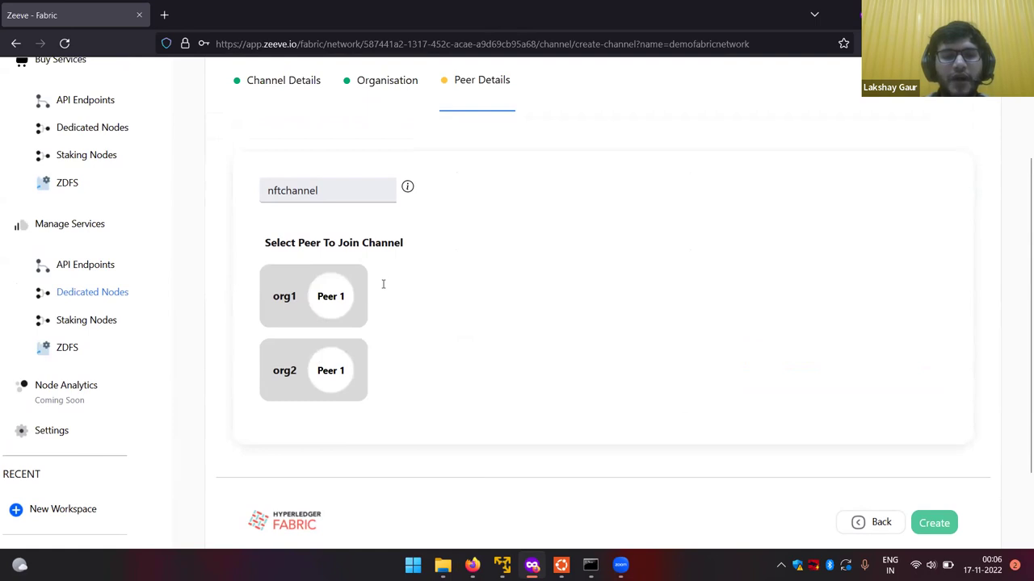
{"action": "left_click", "coordinate": [335, 299]}
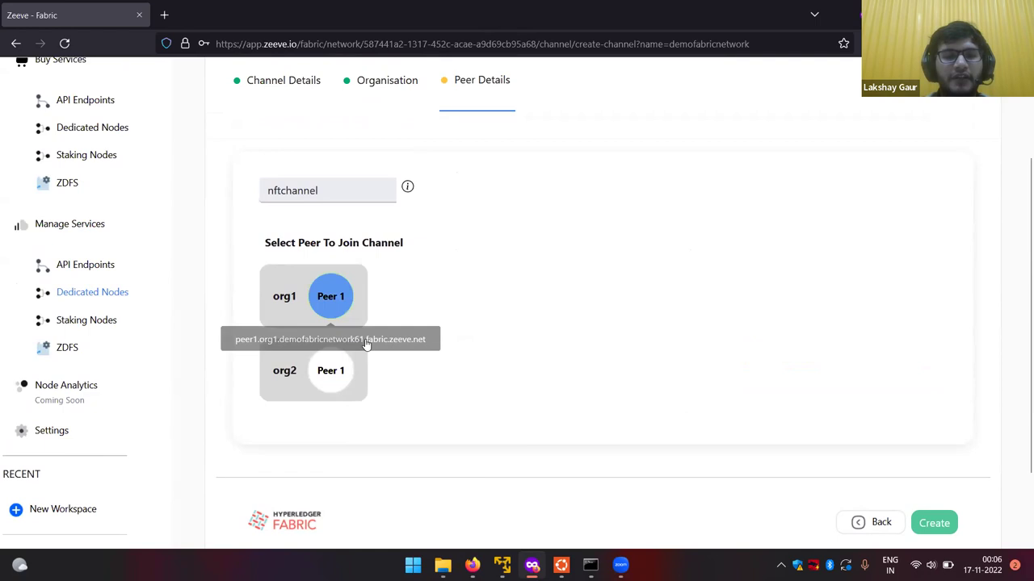
{"action": "left_click", "coordinate": [366, 345]}
{"action": "scroll", "coordinate": [463, 410], "scroll_direction": "down", "scroll_amount": 1}
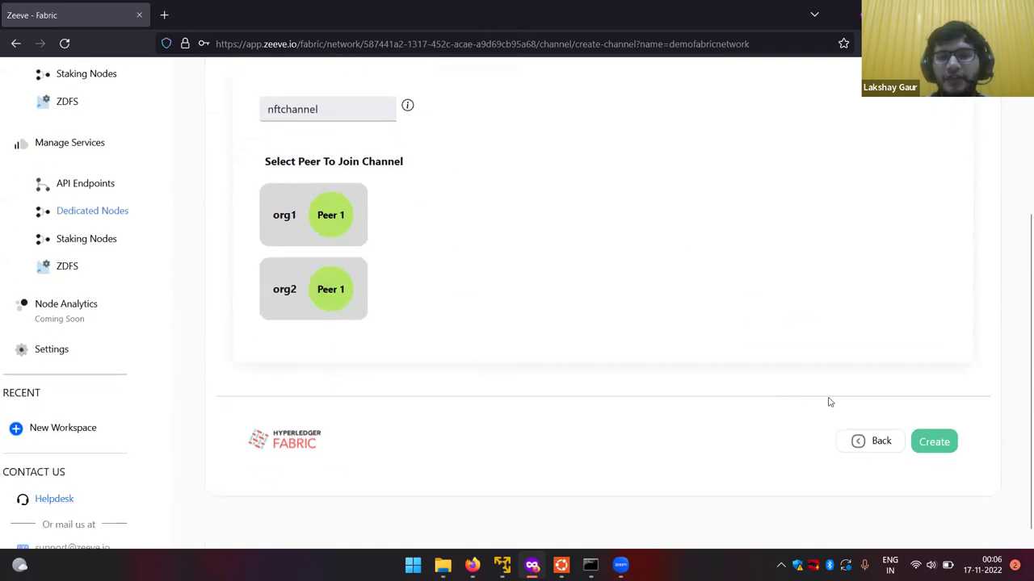
{"action": "left_click", "coordinate": [936, 426]}
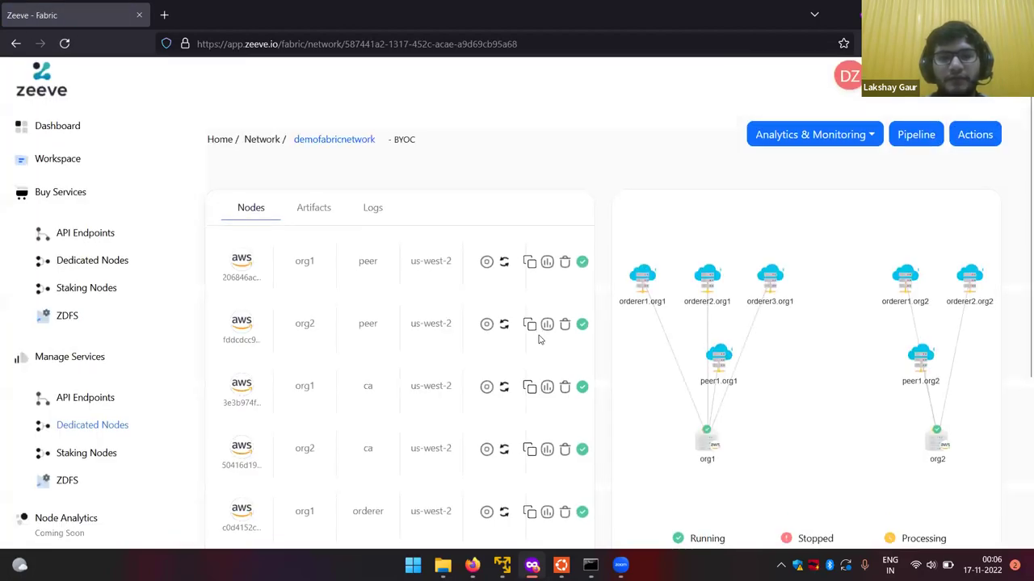
{"action": "scroll", "coordinate": [540, 339], "scroll_direction": "down", "scroll_amount": 3}
{"action": "scroll", "coordinate": [539, 339], "scroll_direction": "up", "scroll_amount": 3}
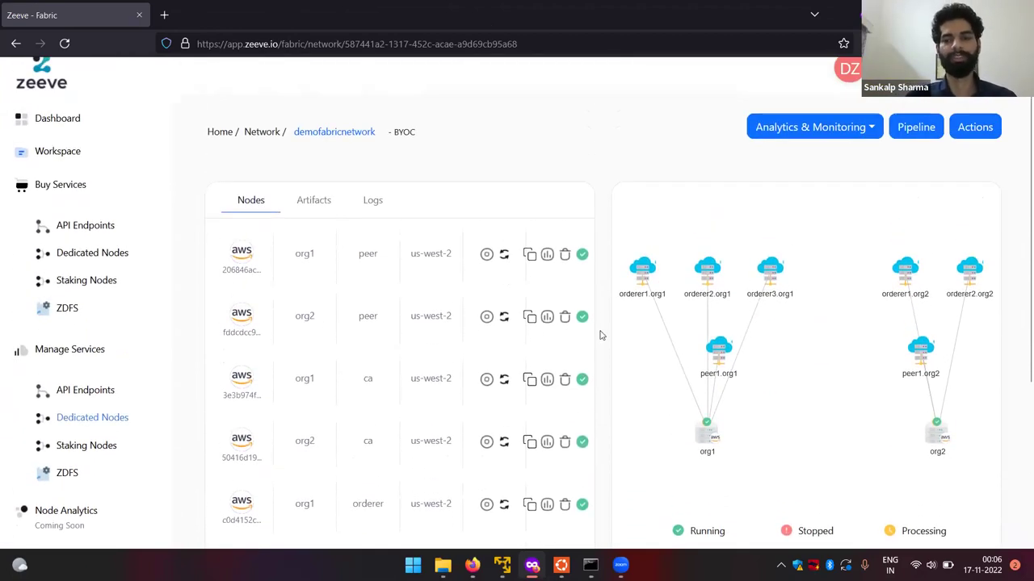
{"action": "scroll", "coordinate": [600, 335], "scroll_direction": "up", "scroll_amount": 1}
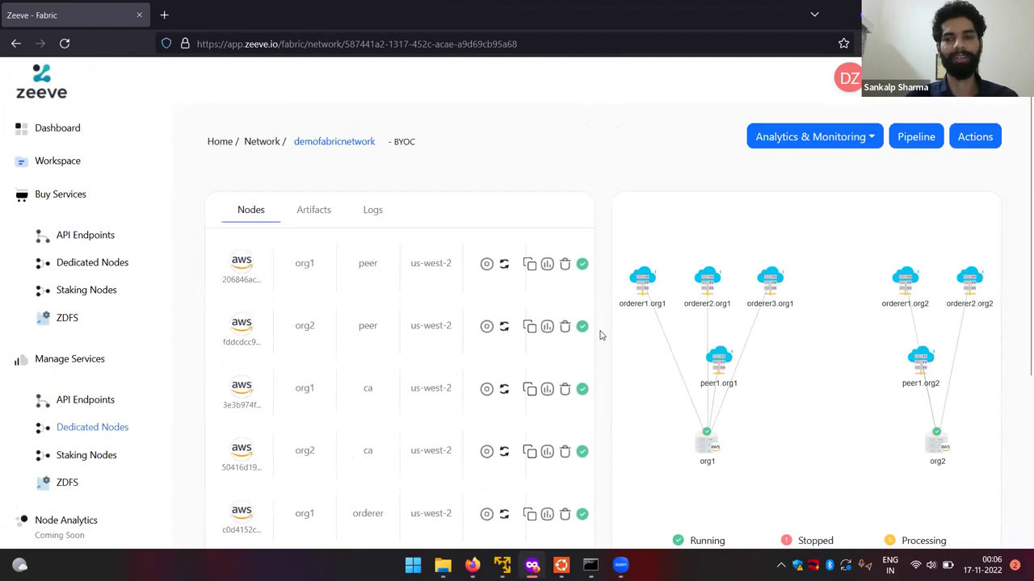
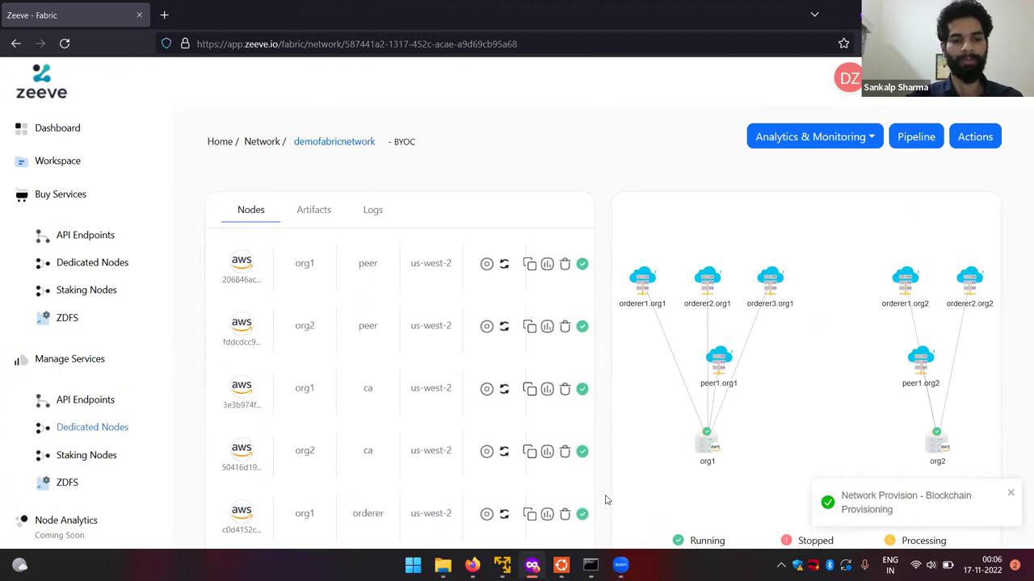
{"action": "scroll", "coordinate": [607, 501], "scroll_direction": "down", "scroll_amount": 1}
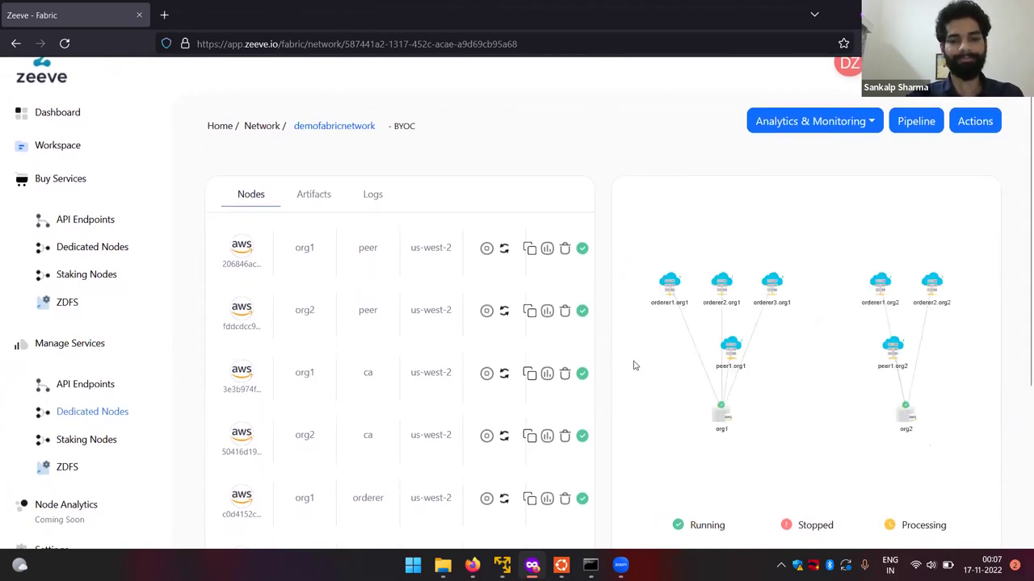
- Switch to the Ubuntu terminal window with its prompt ready for input
{"action": "mouse_move", "coordinate": [562, 563]}
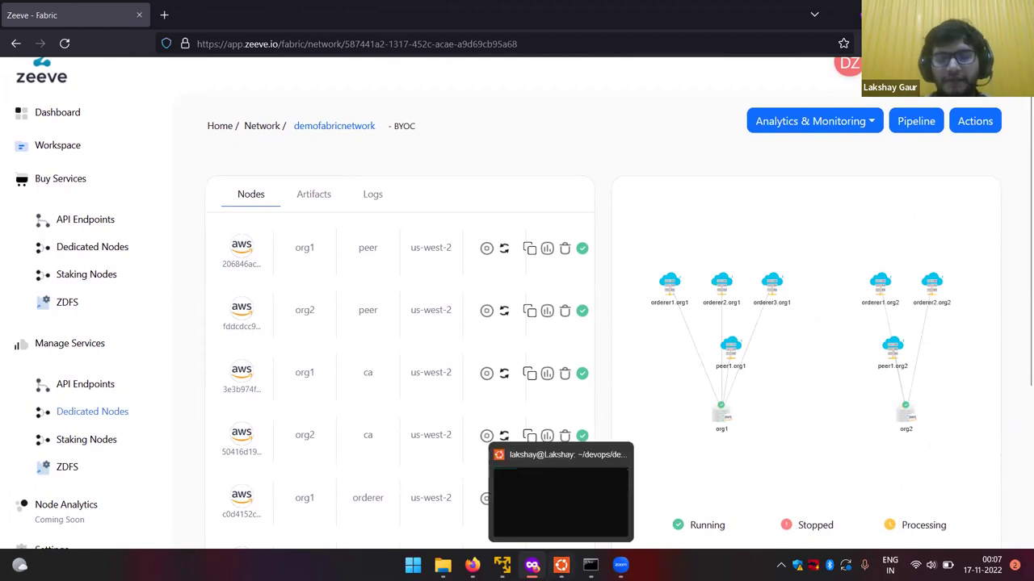
{"action": "left_click", "coordinate": [586, 499]}
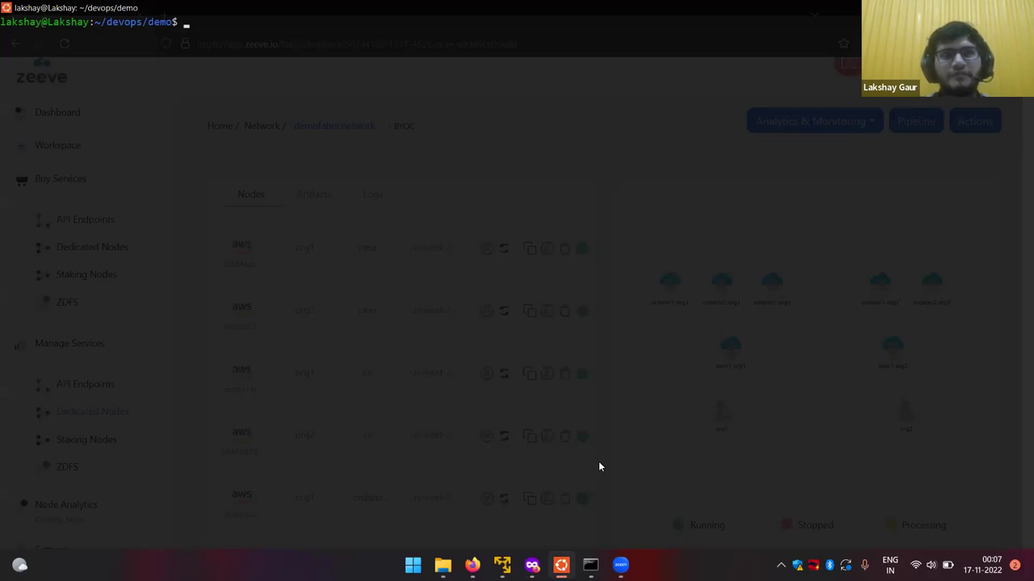
{"action": "left_click", "coordinate": [678, 405]}
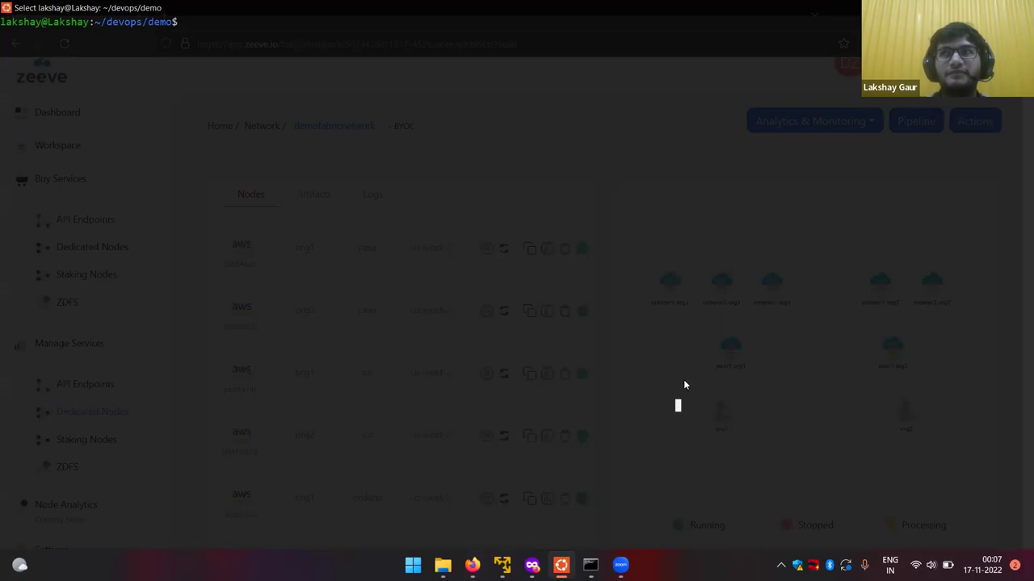
{"action": "key", "text": "Escape"}
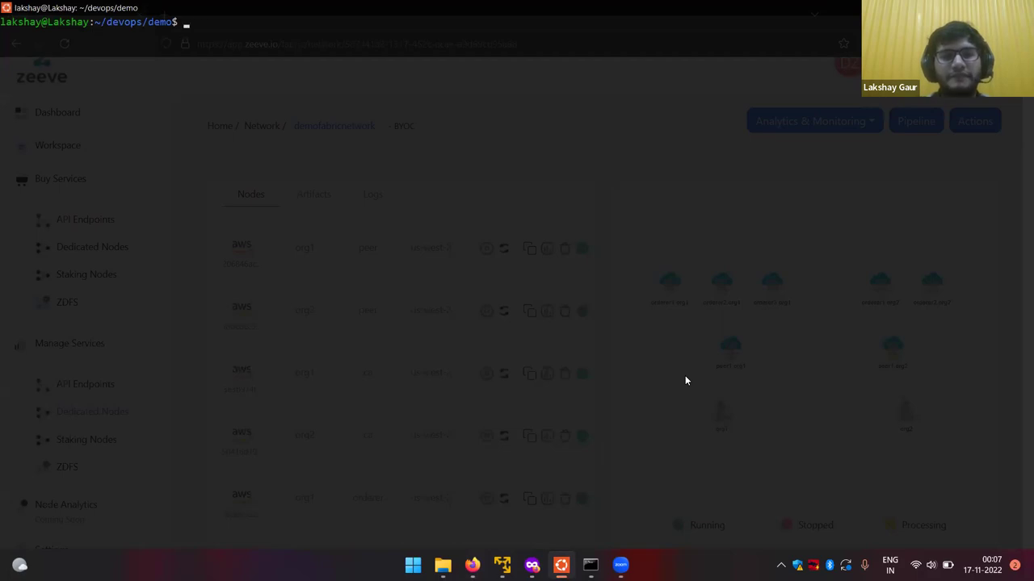
{"action": "type", "text": "cd"}
{"action": "key", "text": "BackSpace"}
{"action": "key", "text": "BackSpace"}
{"action": "type", "text": "cp -"}
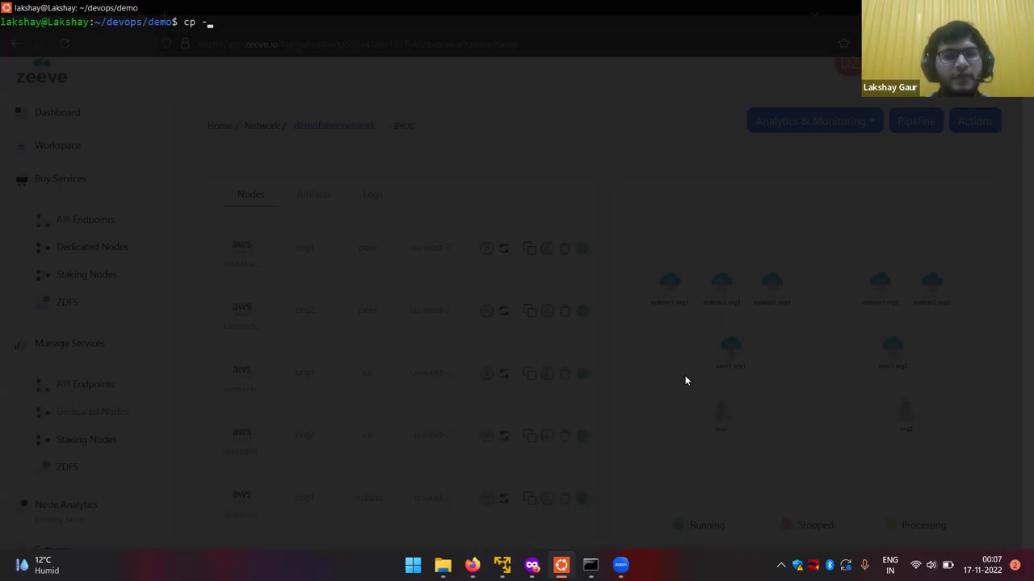
{"action": "key", "text": "BackSpace"}
{"action": "type", "text": "-r /mnt/C"}
{"action": "key", "text": "BackSpace"}
{"action": "type", "text": "c/"}
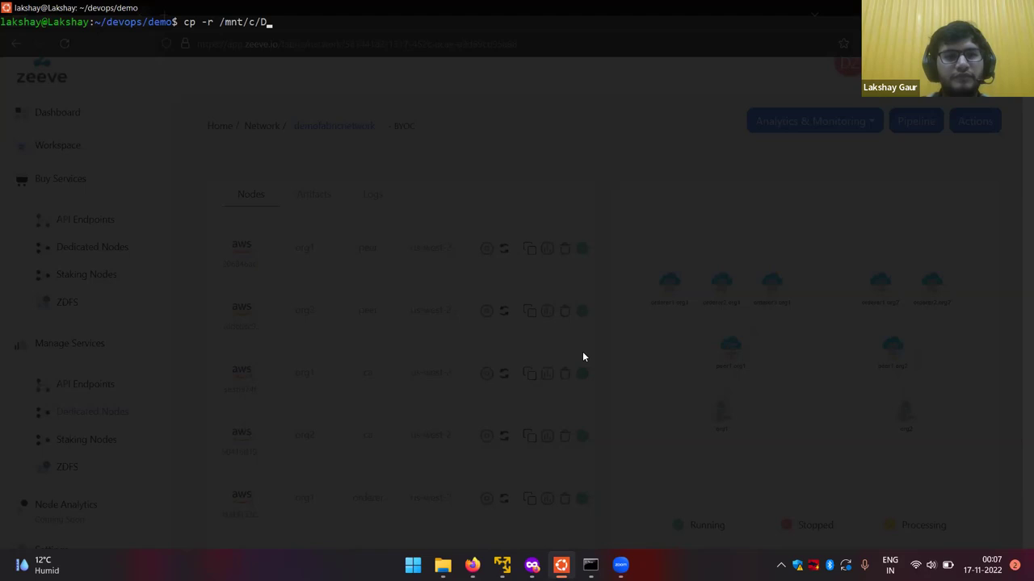
{"action": "type", "text": "U"}
{"action": "key", "text": "Tab"}
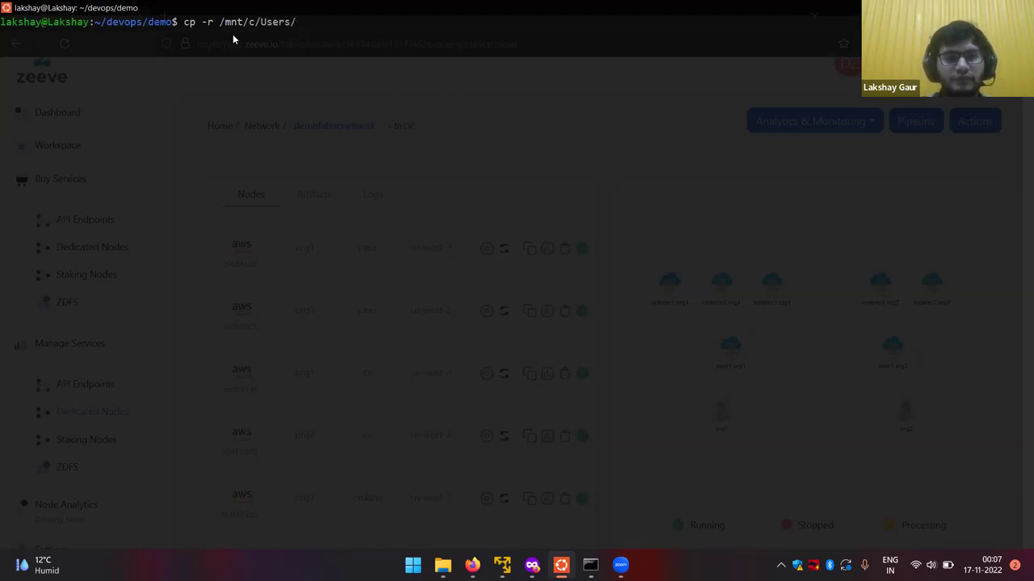
{"action": "key", "text": "ctrl+c"}
{"action": "key", "text": "Return"}
{"action": "key", "text": "Return"}
{"action": "key", "text": "Return"}
{"action": "key", "text": "Return"}
- Recursively copy the demo folder from the Windows user's Downloads directory under /mnt/c/Users into the current directory, and list the directory's contents
{"action": "type", "text": "cp -r"}
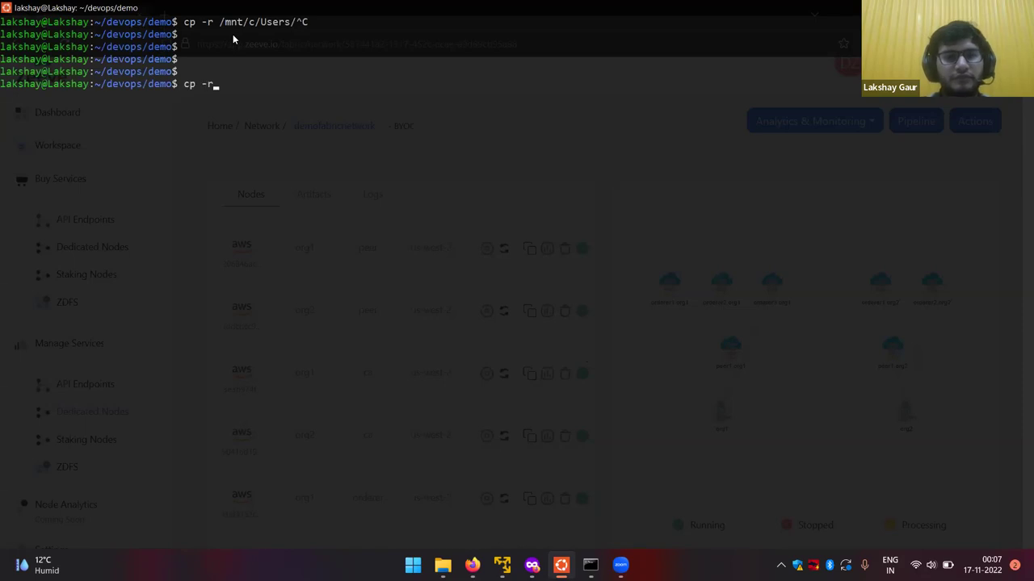
{"action": "type", "text": " /mnt/"}
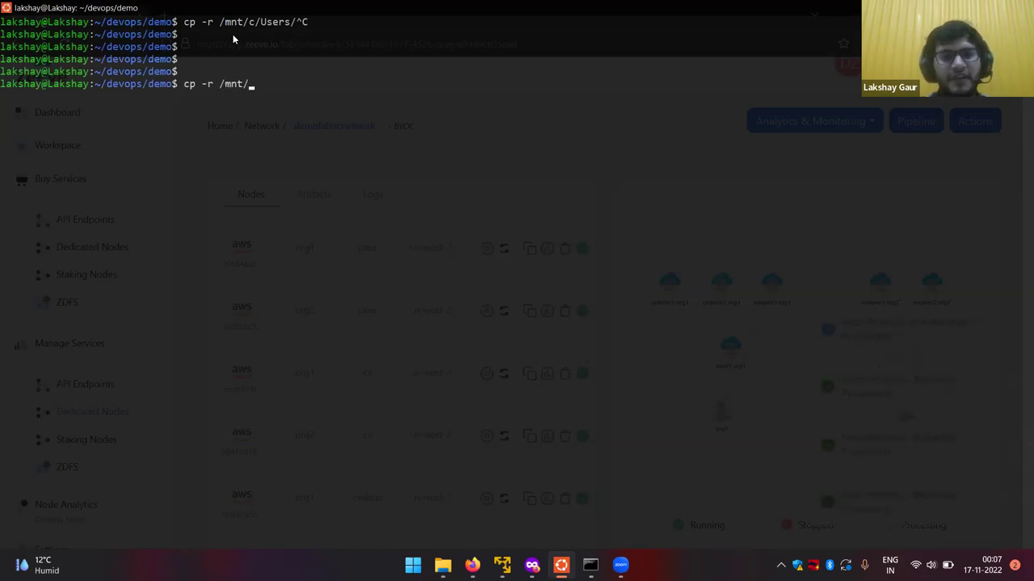
{"action": "type", "text": "c/Users/laks"}
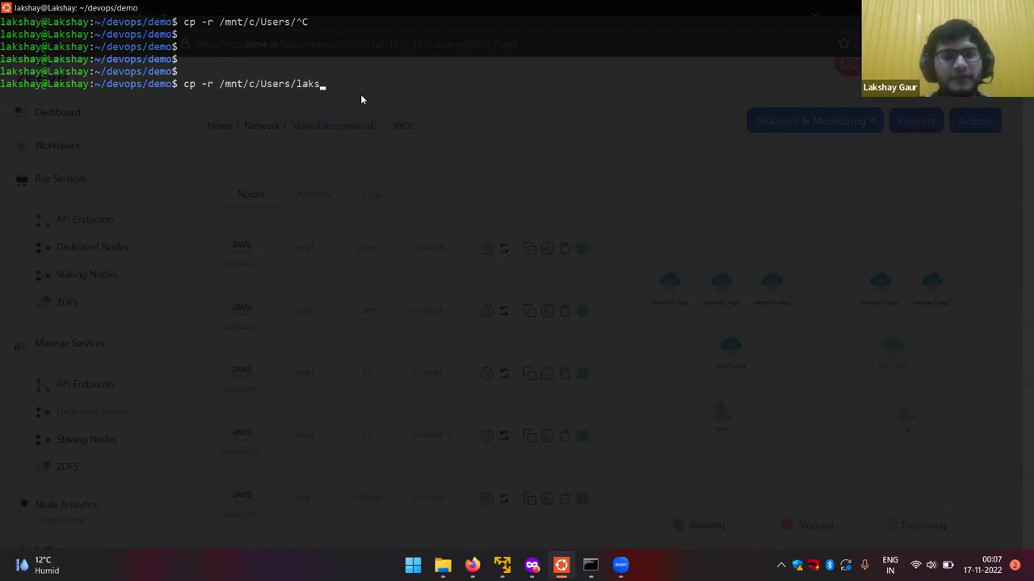
{"action": "key", "text": "Tab"}
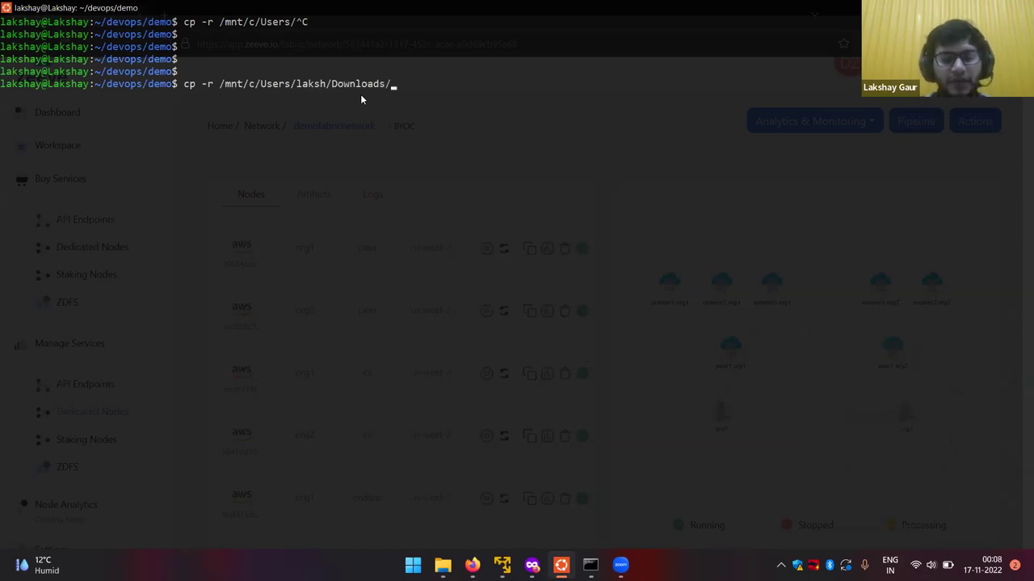
{"action": "type", "text": "de"}
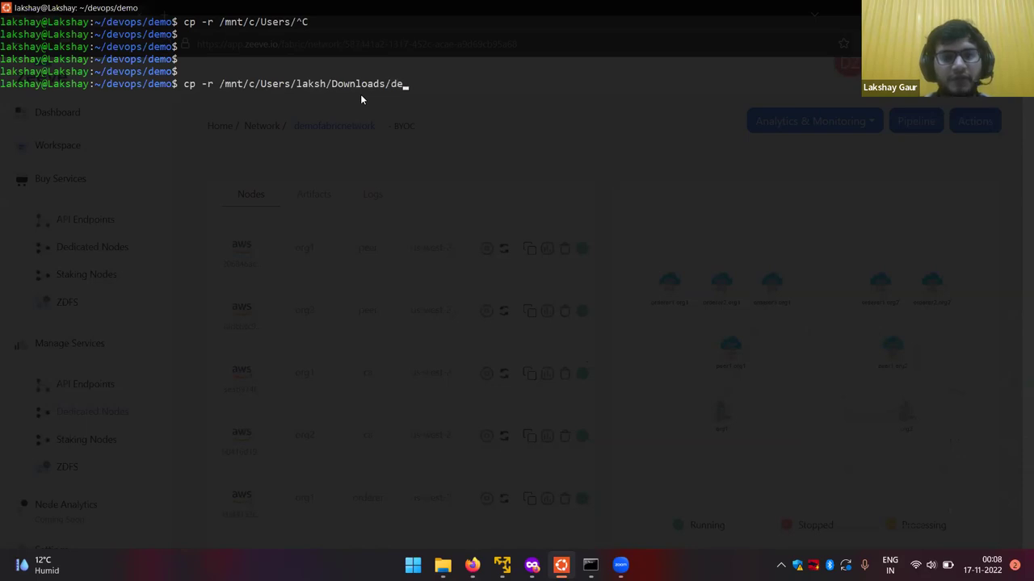
{"action": "key", "text": "Tab"}
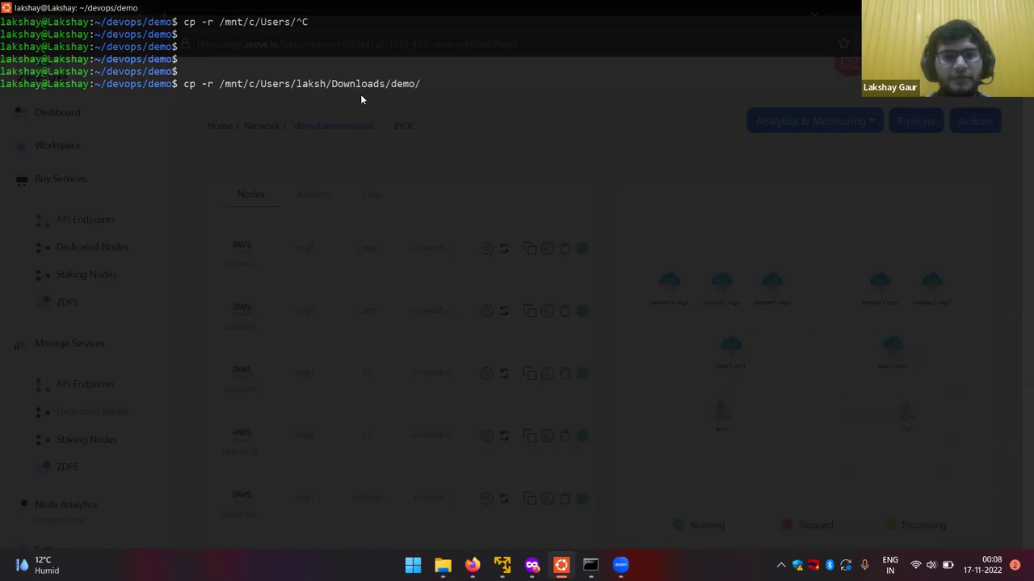
{"action": "key", "text": "BackSpace"}
{"action": "key", "text": "BackSpace"}
{"action": "type", "text": "."}
{"action": "key", "text": "Return"}
{"action": "type", "text": "ls"}
{"action": "key", "text": "Return"}
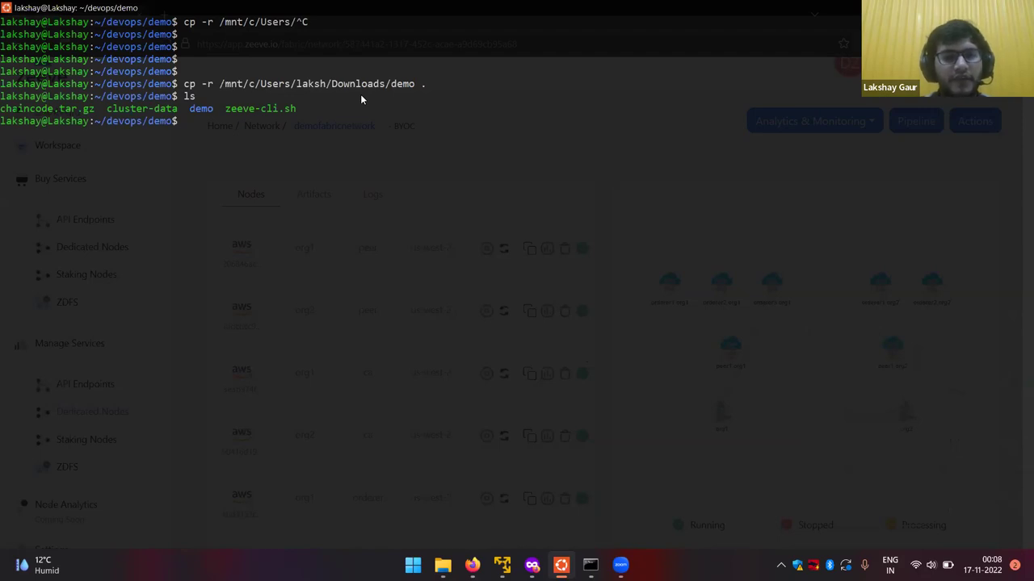
- List the pods in all namespaces with kubectl --kubeconfig demo/cluster-data get pods -A
{"action": "type", "text": "kubectl "}
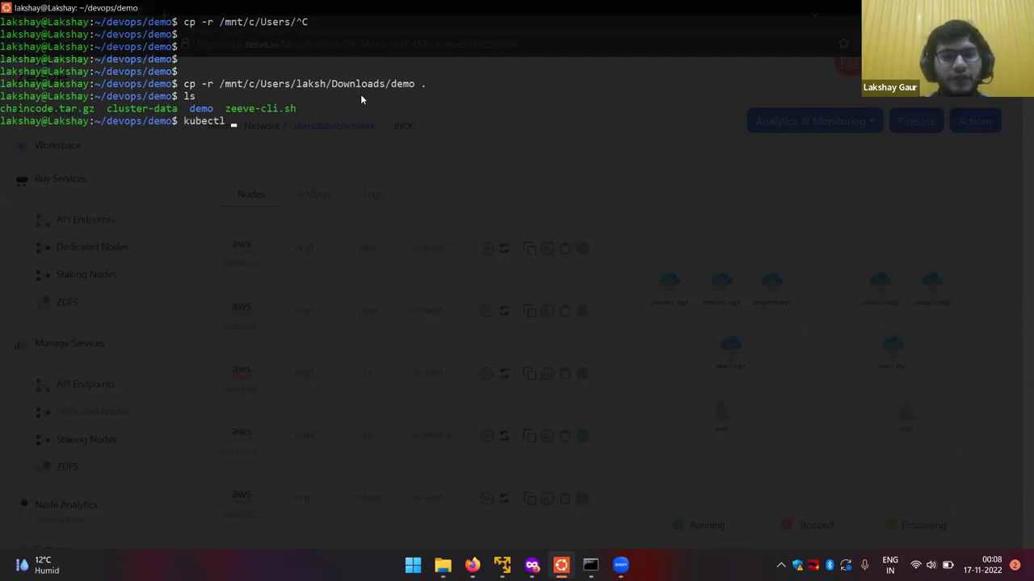
{"action": "type", "text": "--kubeconfig"}
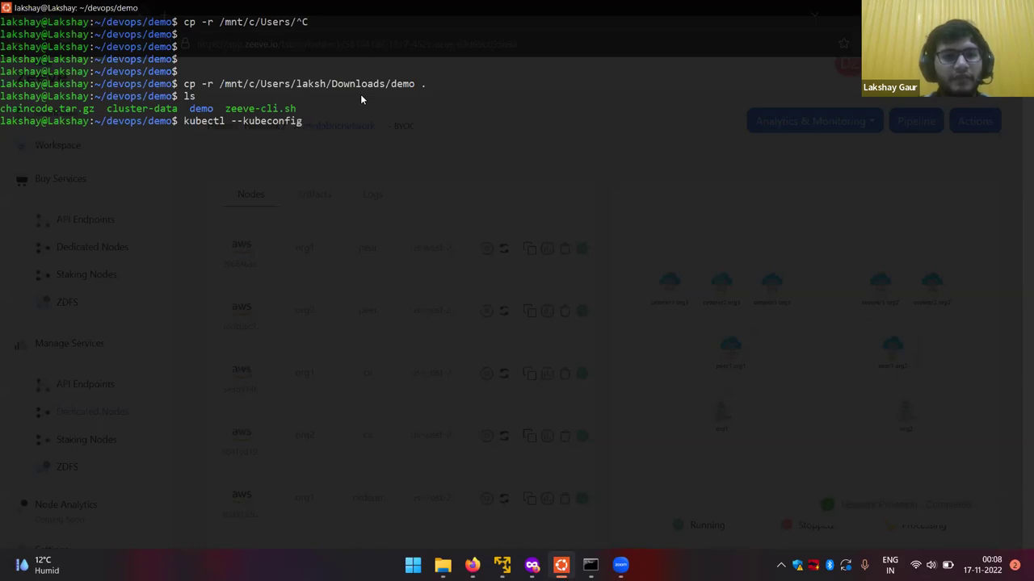
{"action": "type", "text": " de"}
{"action": "key", "text": "Tab"}
{"action": "type", "text": "c"}
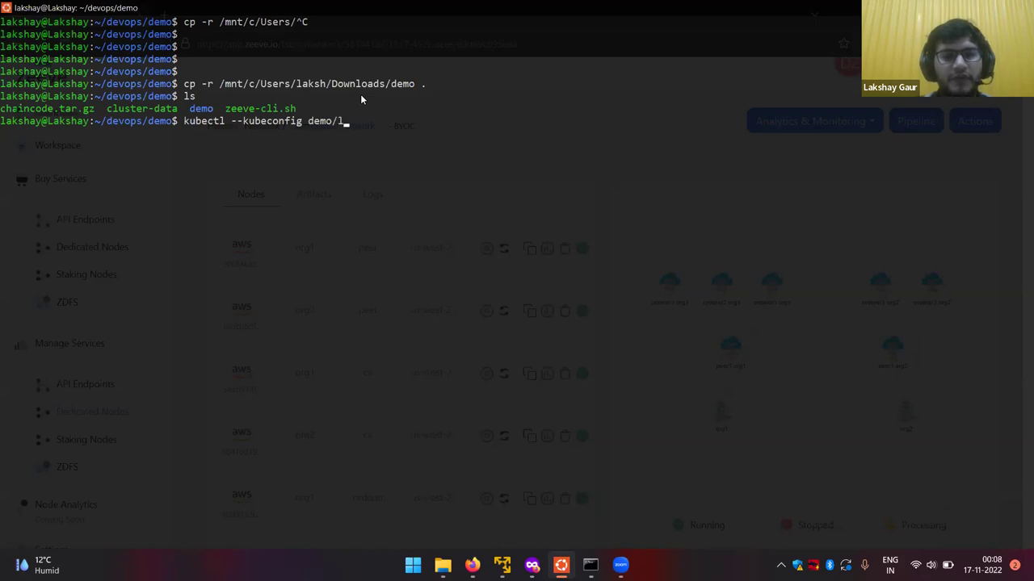
{"action": "key", "text": "Tab"}
{"action": "type", "text": "get pods -A"}
{"action": "key", "text": "Return"}
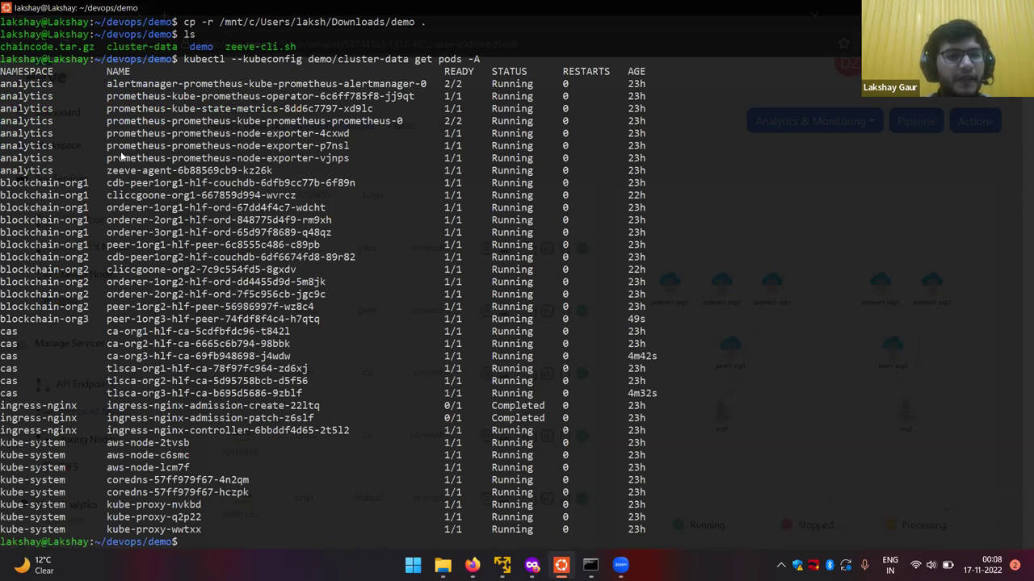
- Examine the blockchain-org1 and blockchain-org2 pods in the listing by highlighting their rows
{"action": "left_click", "coordinate": [39, 184]}
{"action": "left_click_drag", "start_coordinate": [62, 189], "coordinate": [171, 245]}
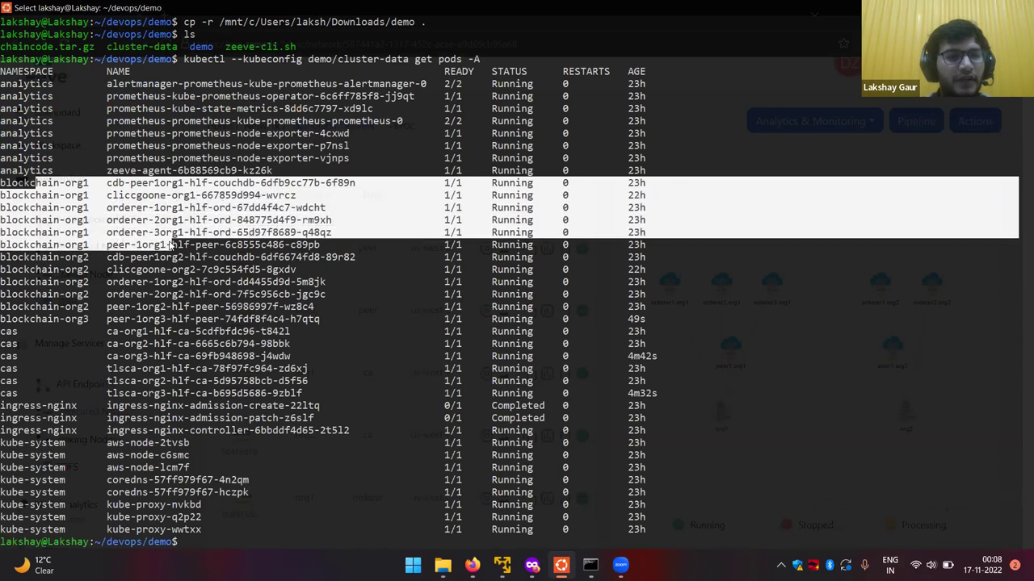
{"action": "left_click_drag", "start_coordinate": [82, 262], "coordinate": [125, 260]}
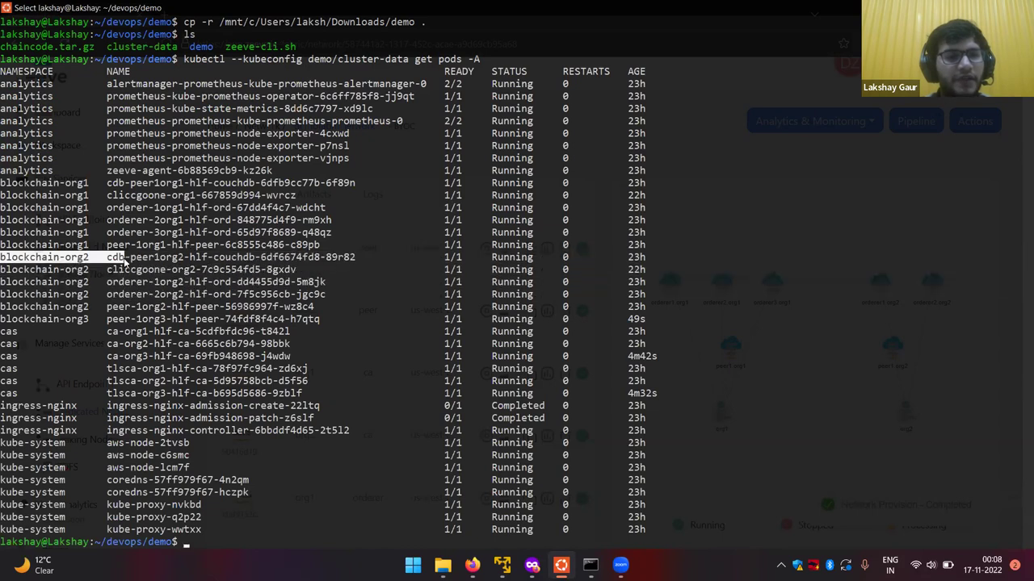
- Examine the blockchain-org2 CouchDB pod and the blockchain-org3 peer pod in the listing by highlighting their names
{"action": "double_click", "coordinate": [125, 260]}
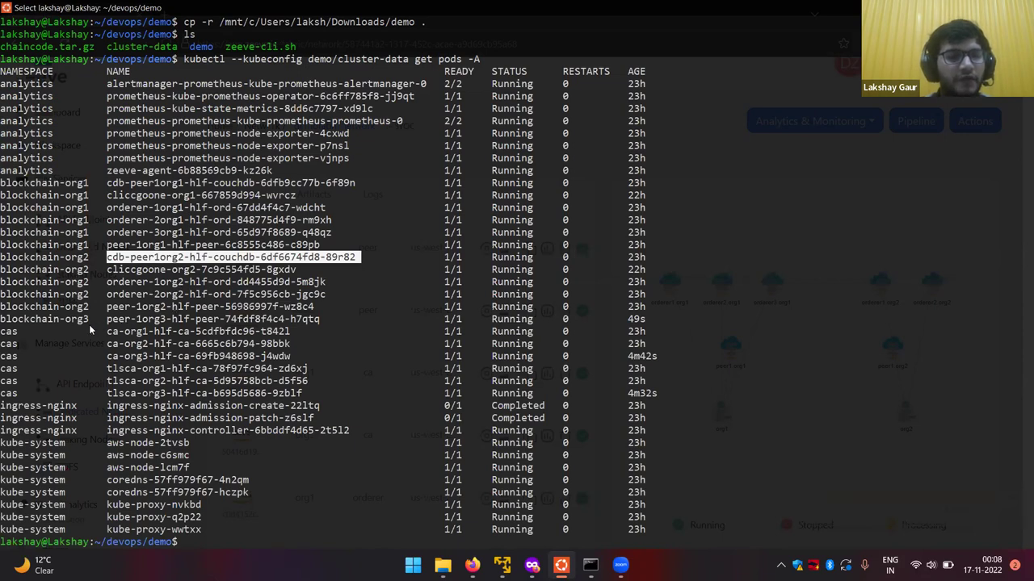
{"action": "left_click_drag", "start_coordinate": [60, 321], "coordinate": [200, 321]}
{"action": "left_click_drag", "start_coordinate": [107, 321], "coordinate": [189, 321]}
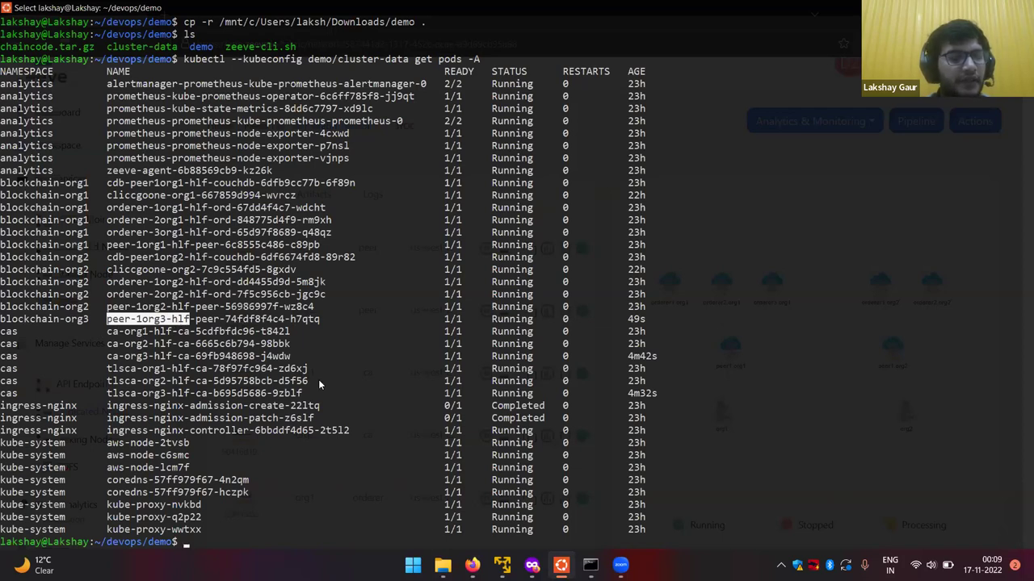
{"action": "scroll", "coordinate": [254, 449], "scroll_direction": "down", "scroll_amount": 1}
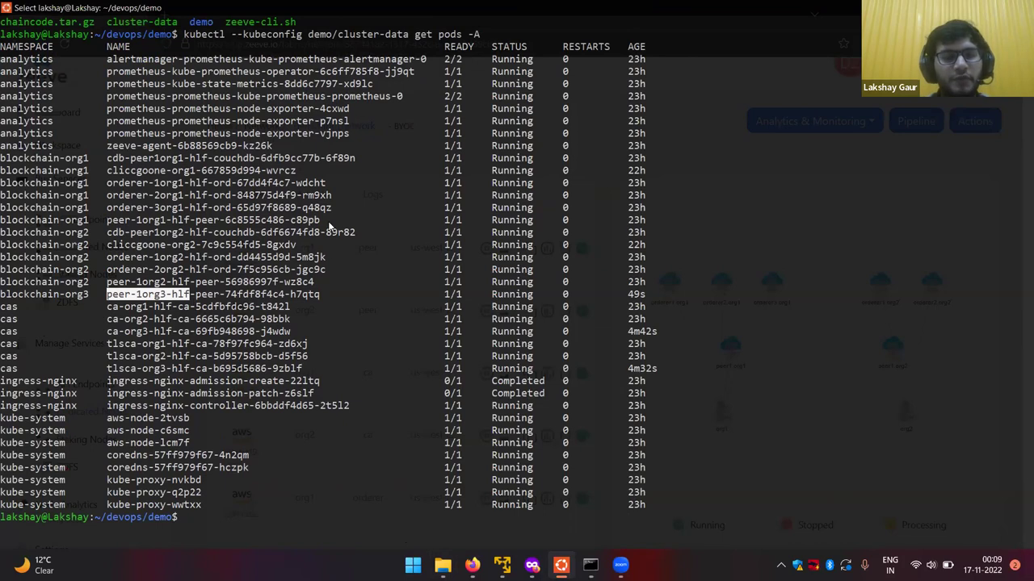
{"action": "scroll", "coordinate": [330, 227], "scroll_direction": "up", "scroll_amount": 3}
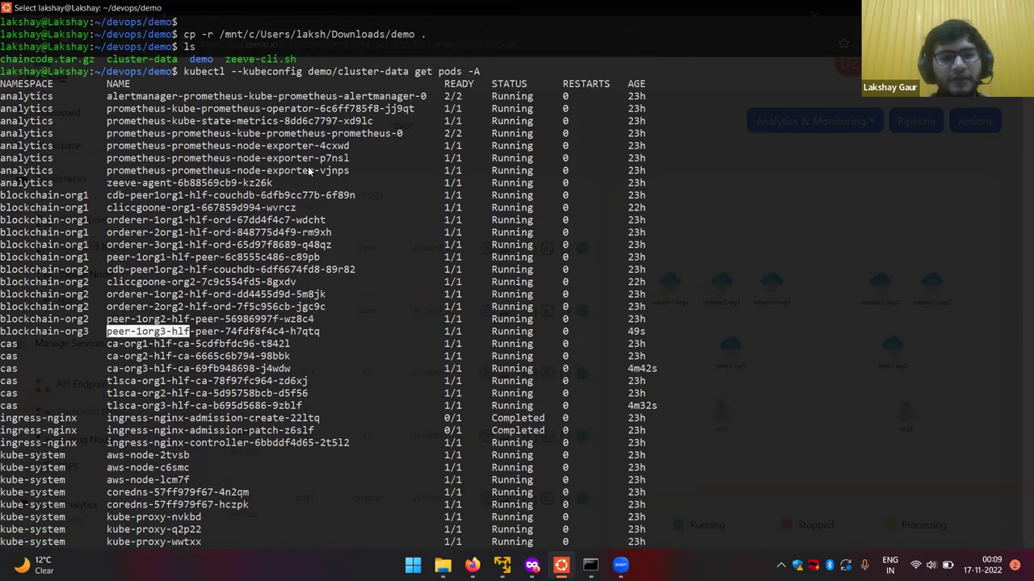
{"action": "scroll", "coordinate": [310, 168], "scroll_direction": "down", "scroll_amount": 1}
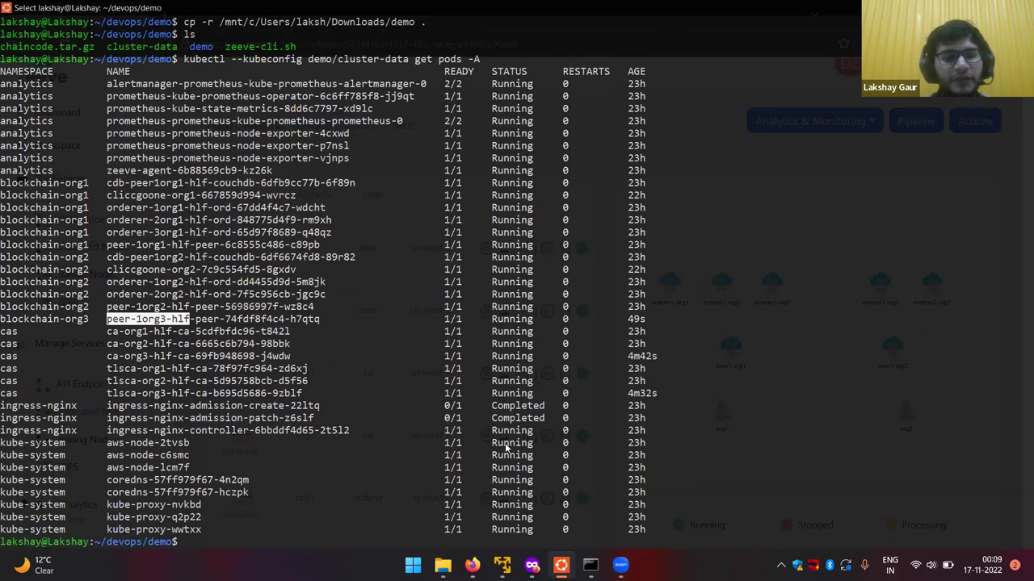
{"action": "scroll", "coordinate": [506, 449], "scroll_direction": "down", "scroll_amount": 1}
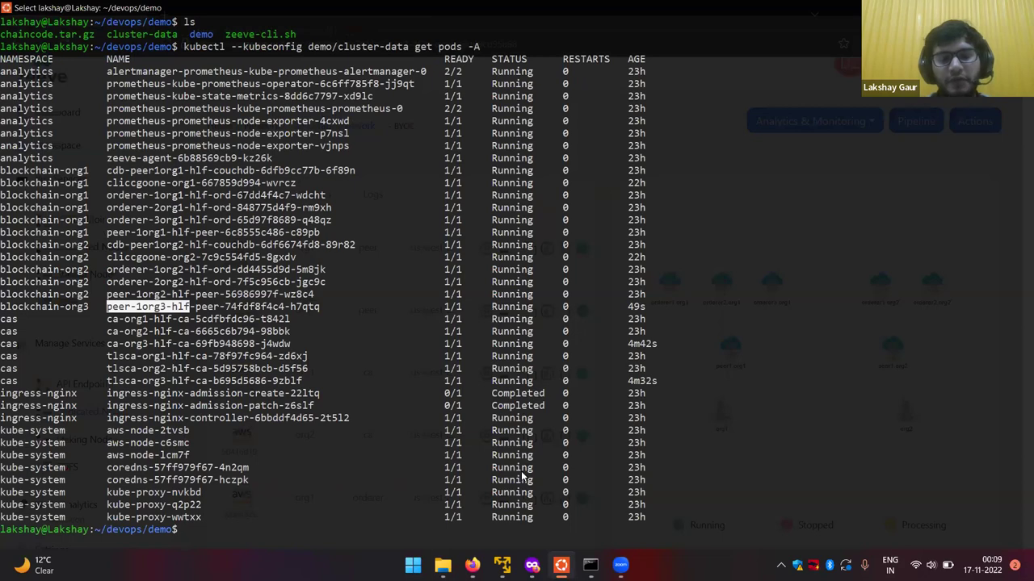
- Switch to the Zeeve browser window and open the K8 Cluster analytics dashboard for demofabricnetwork
{"action": "mouse_move", "coordinate": [472, 565]}
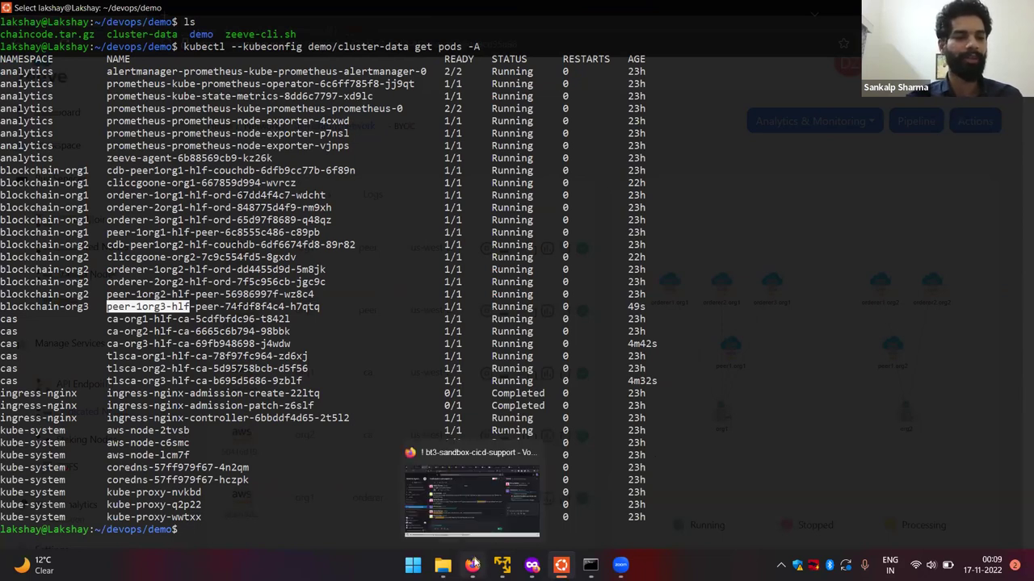
{"action": "mouse_move", "coordinate": [532, 565]}
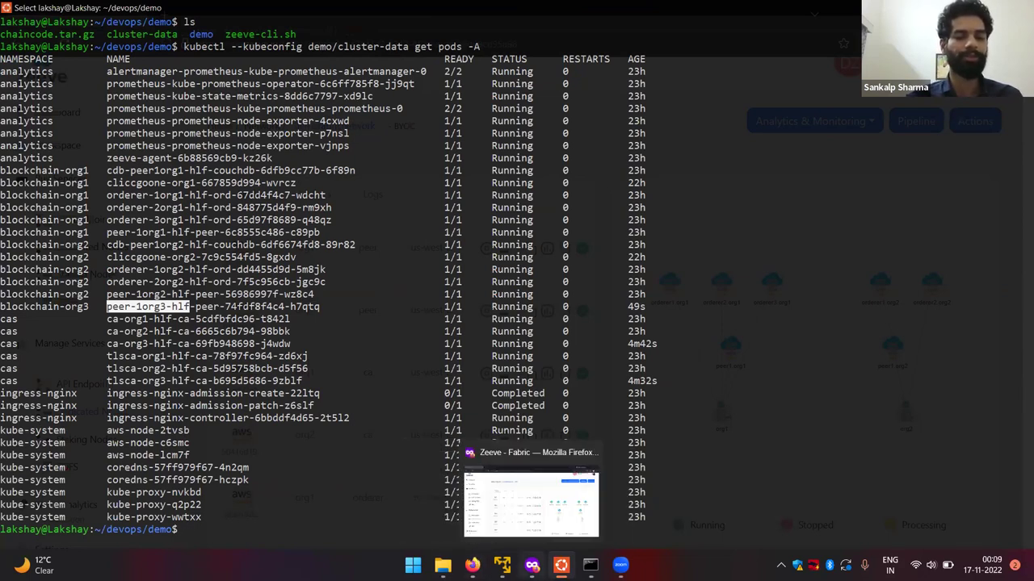
{"action": "left_click", "coordinate": [665, 505]}
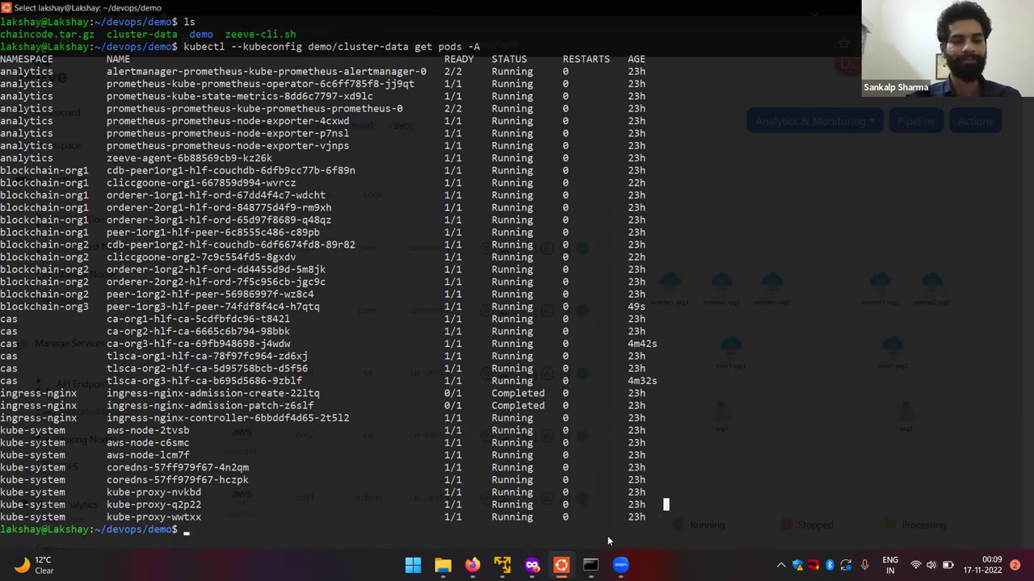
{"action": "mouse_move", "coordinate": [534, 558]}
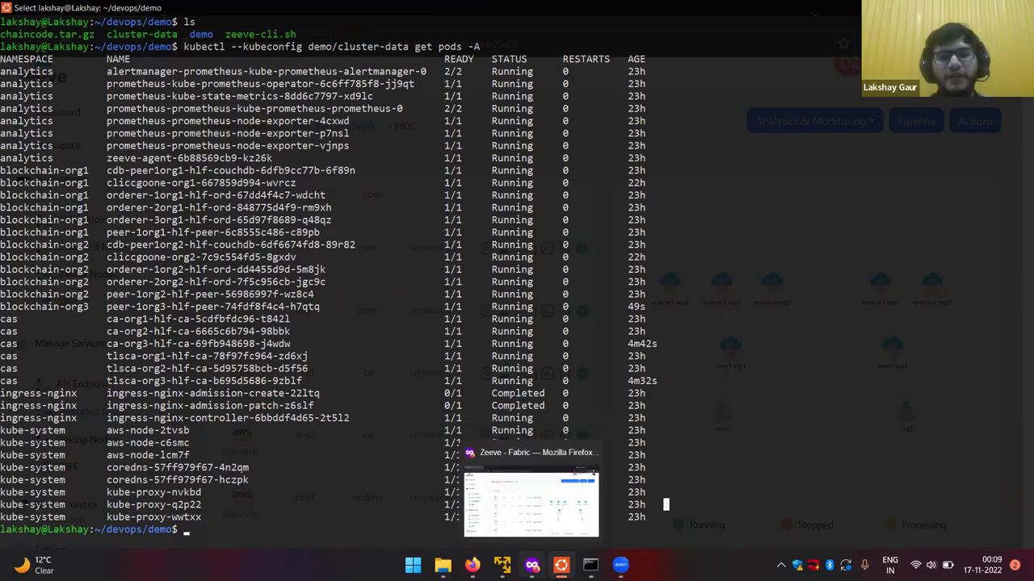
{"action": "left_click", "coordinate": [545, 539]}
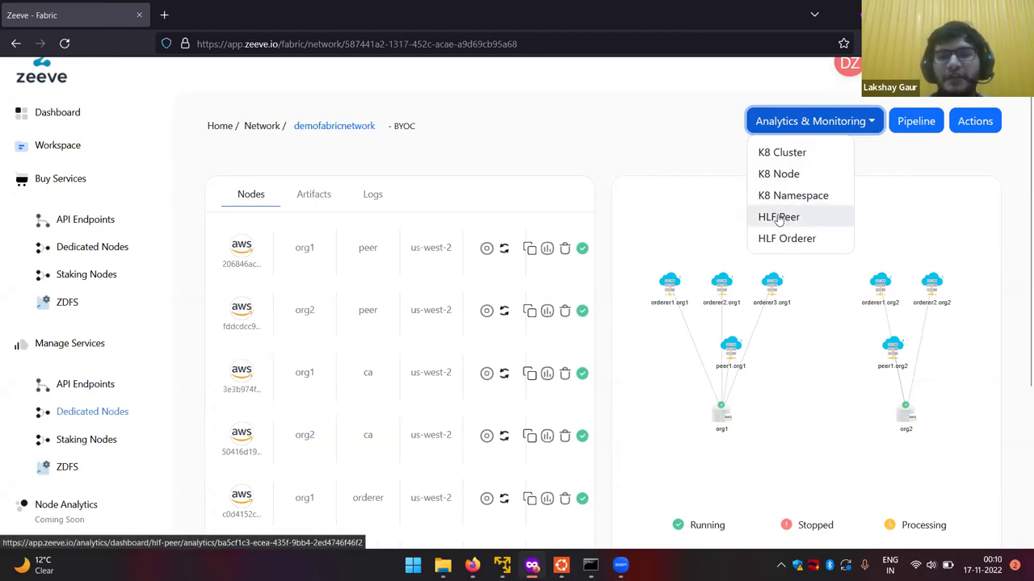
{"action": "left_click", "coordinate": [768, 153]}
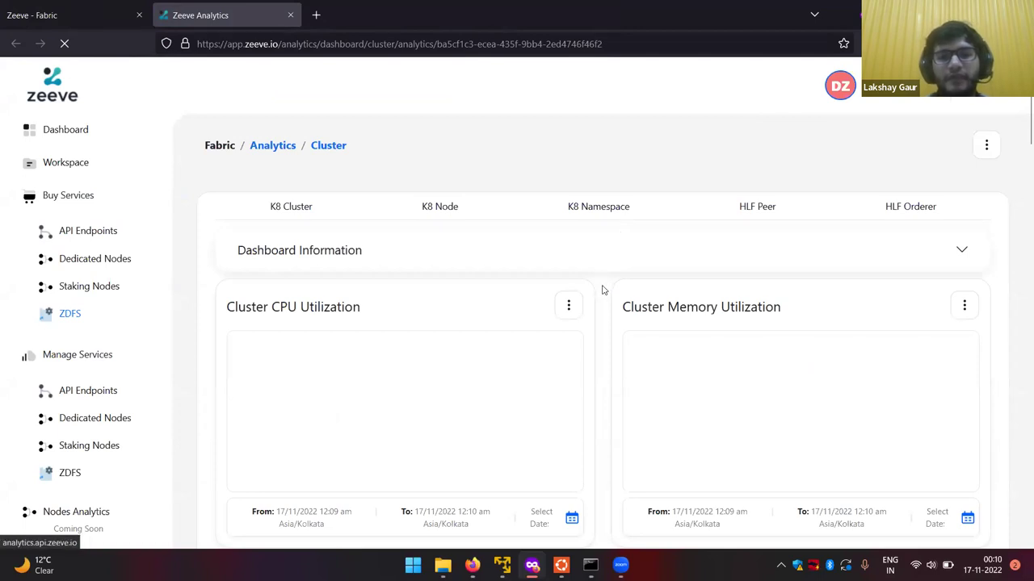
- Examine the Cluster CPU Utilization and Cluster Memory Utilization gauges on the cluster dashboard
{"action": "scroll", "coordinate": [602, 289], "scroll_direction": "down", "scroll_amount": 1}
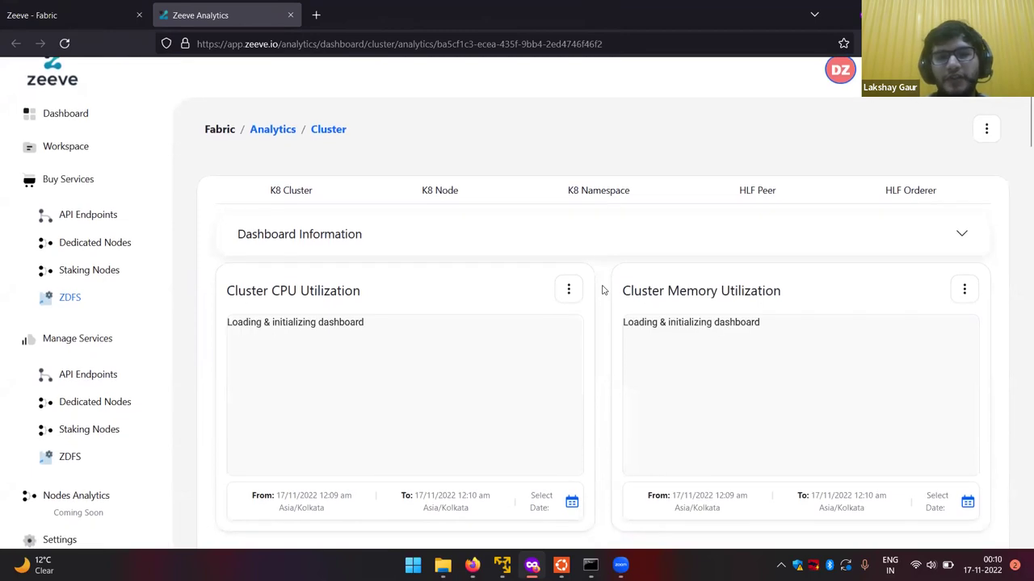
{"action": "scroll", "coordinate": [601, 289], "scroll_direction": "down", "scroll_amount": 1}
{"action": "scroll", "coordinate": [602, 289], "scroll_direction": "down", "scroll_amount": 2}
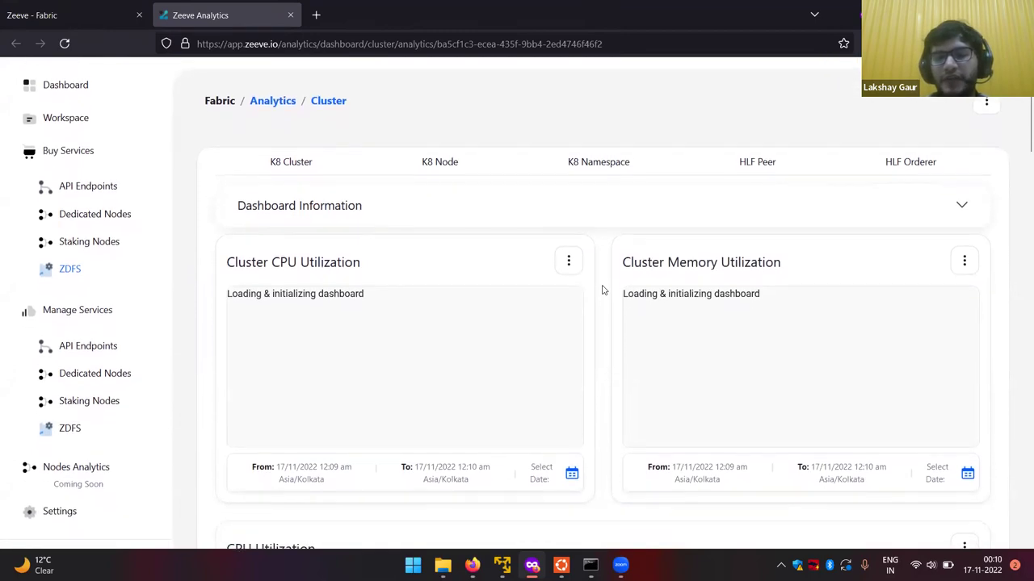
{"action": "scroll", "coordinate": [601, 289], "scroll_direction": "down", "scroll_amount": 1}
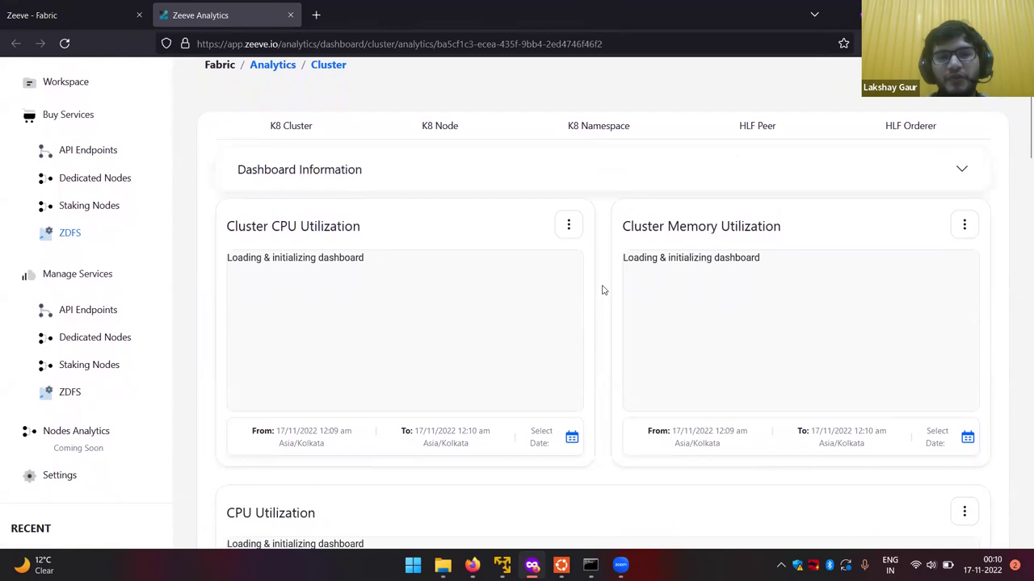
{"action": "scroll", "coordinate": [602, 289], "scroll_direction": "down", "scroll_amount": 1}
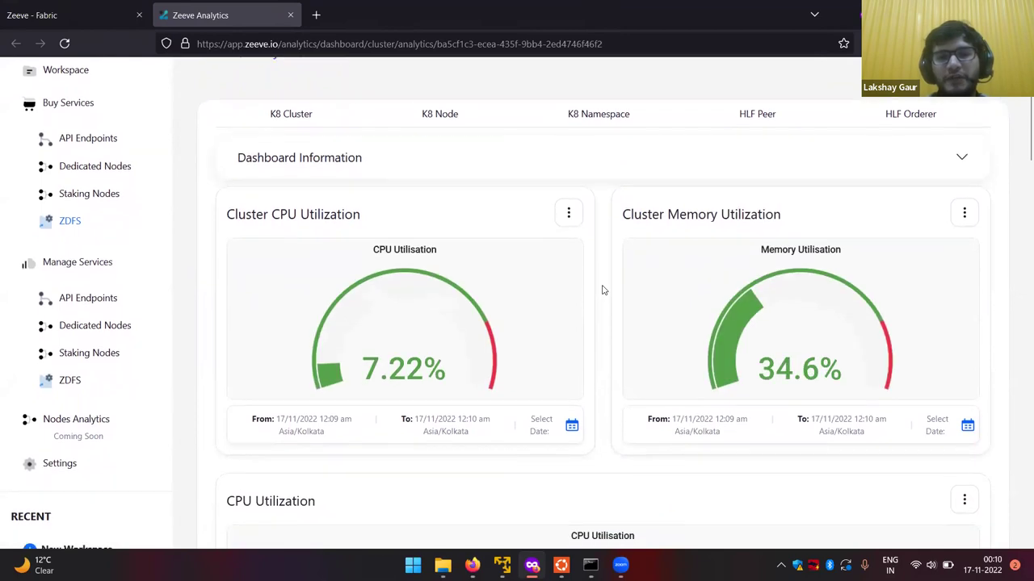
{"action": "scroll", "coordinate": [602, 289], "scroll_direction": "up", "scroll_amount": 3}
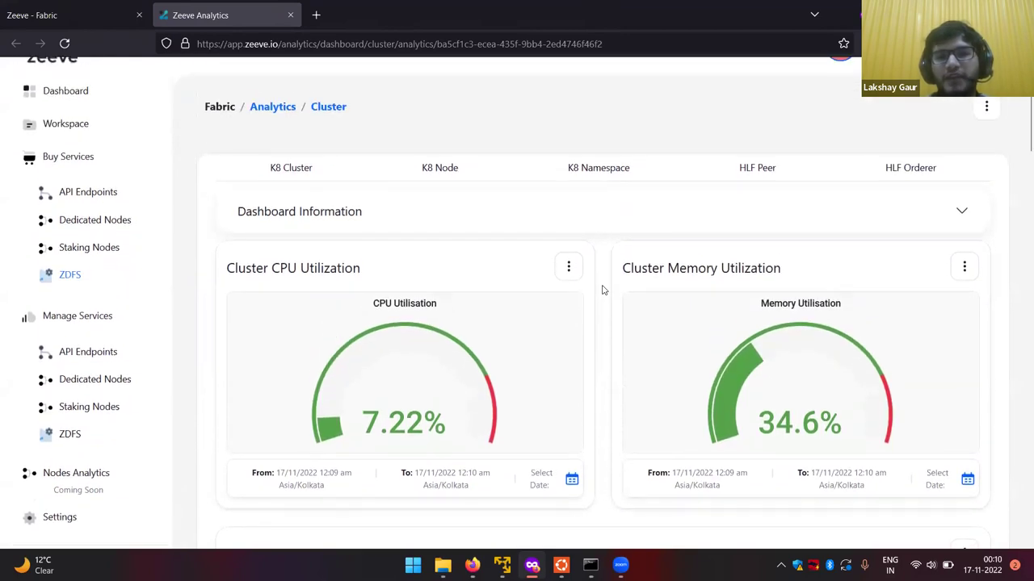
{"action": "scroll", "coordinate": [602, 289], "scroll_direction": "down", "scroll_amount": 4}
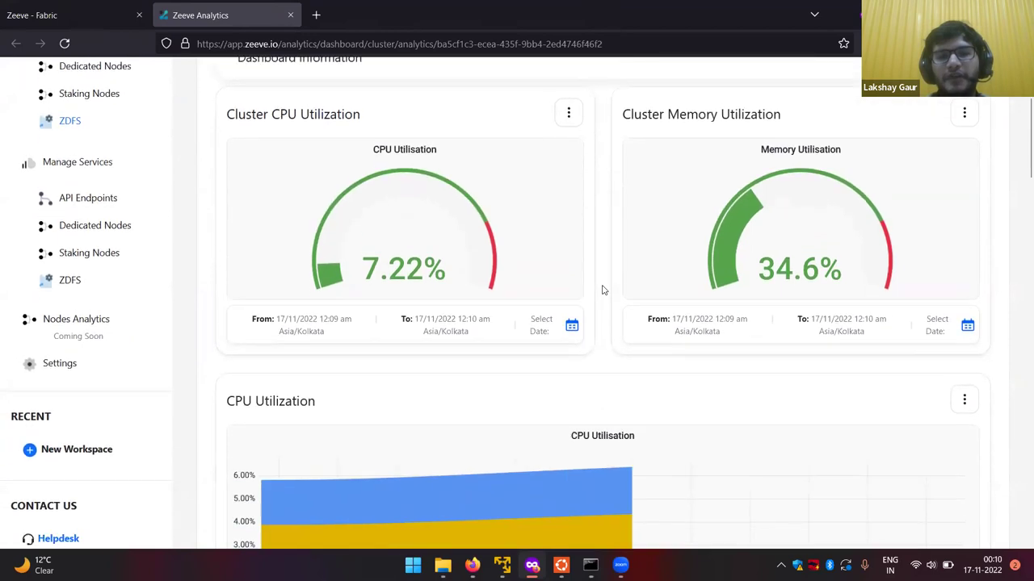
{"action": "scroll", "coordinate": [551, 180], "scroll_direction": "up", "scroll_amount": 3}
{"action": "left_click", "coordinate": [445, 137]}
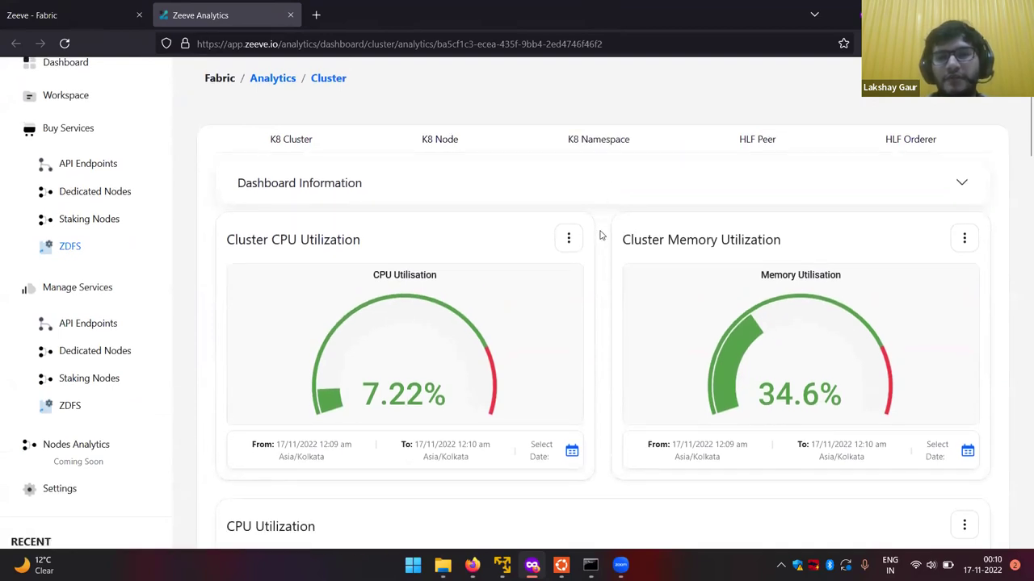
- Review the cluster's CPU, memory, network and disk utilization charts, including CPU and memory usage by namespace
{"action": "scroll", "coordinate": [600, 235], "scroll_direction": "down", "scroll_amount": 1}
{"action": "scroll", "coordinate": [600, 309], "scroll_direction": "down", "scroll_amount": 1}
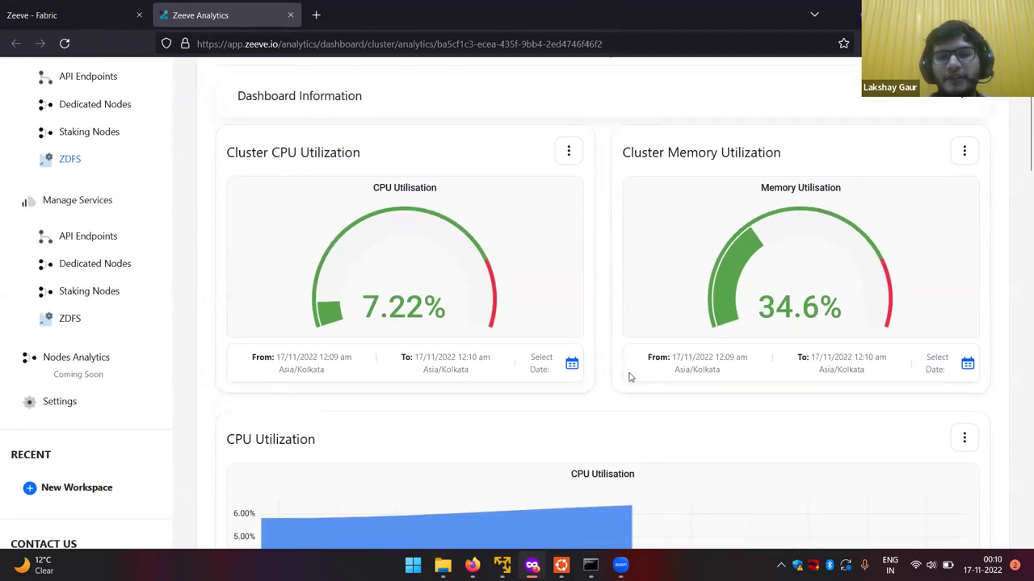
{"action": "scroll", "coordinate": [628, 422], "scroll_direction": "down", "scroll_amount": 1}
{"action": "scroll", "coordinate": [634, 491], "scroll_direction": "down", "scroll_amount": 5}
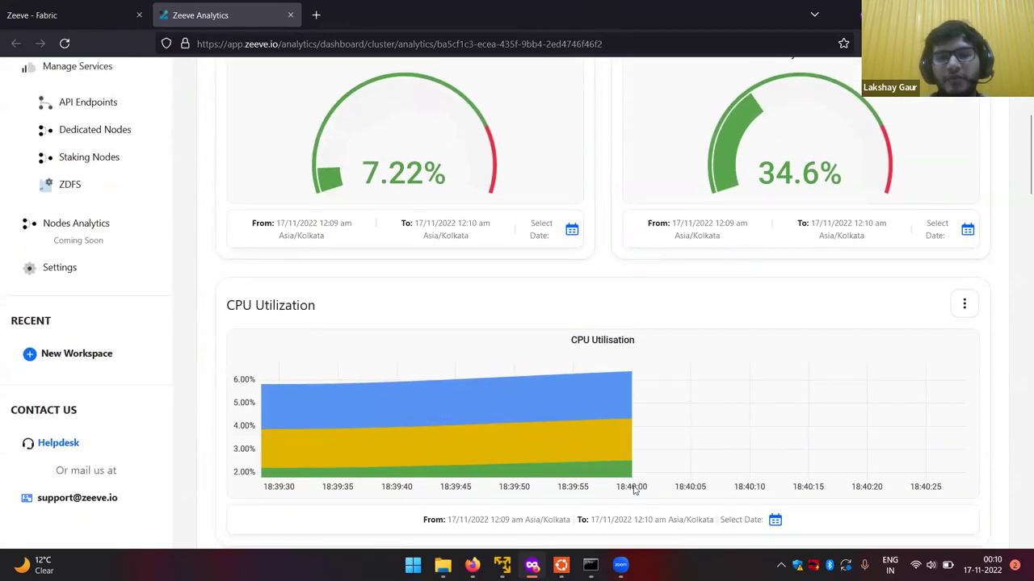
{"action": "scroll", "coordinate": [630, 508], "scroll_direction": "down", "scroll_amount": 4}
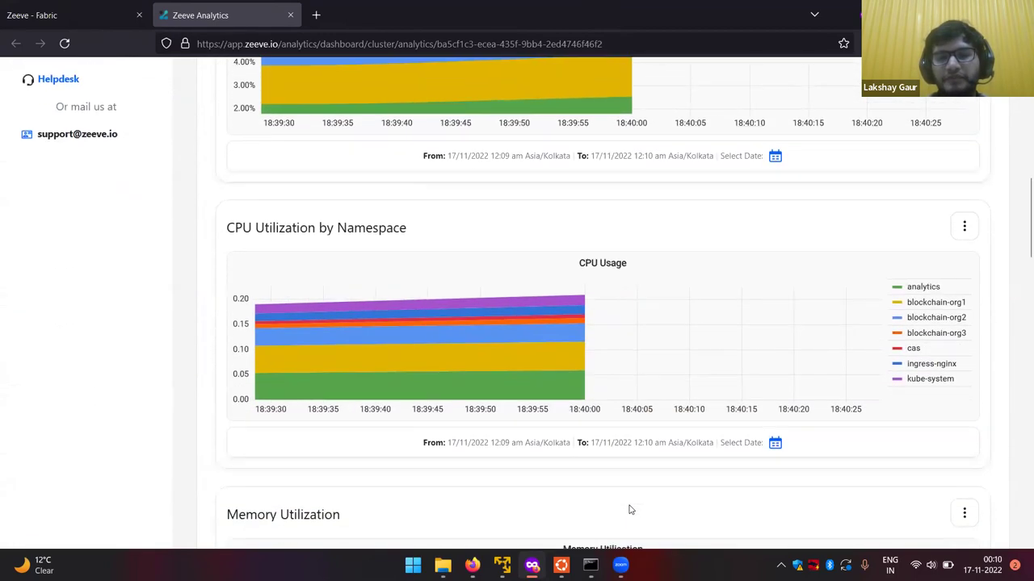
{"action": "scroll", "coordinate": [630, 509], "scroll_direction": "down", "scroll_amount": 4}
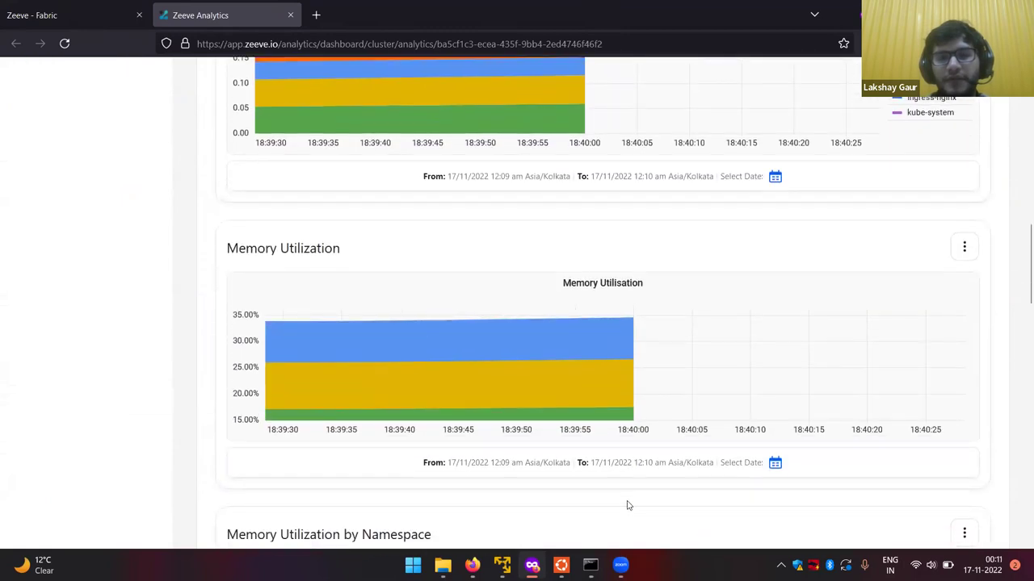
{"action": "scroll", "coordinate": [626, 504], "scroll_direction": "down", "scroll_amount": 4}
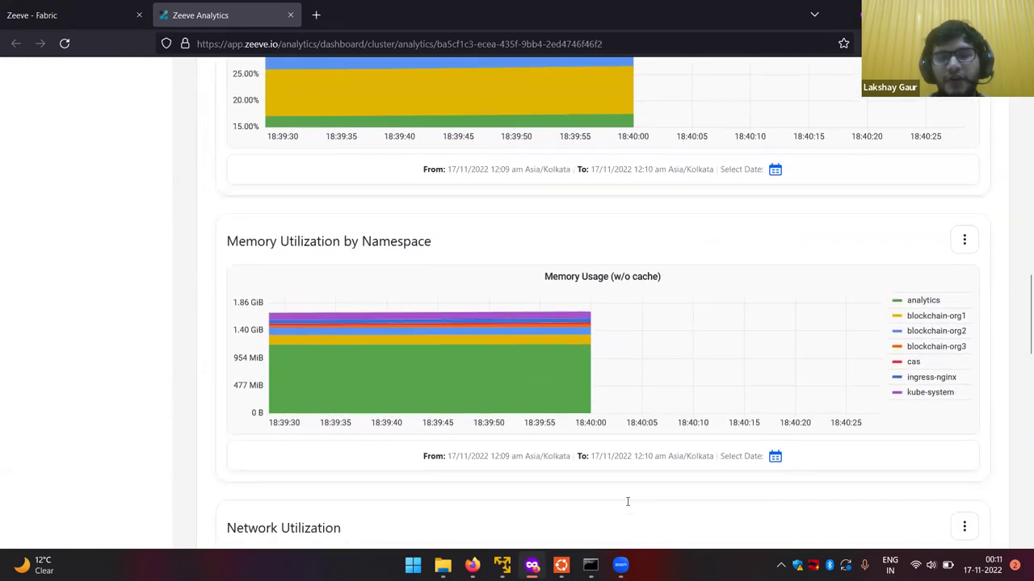
{"action": "scroll", "coordinate": [627, 505], "scroll_direction": "down", "scroll_amount": 3}
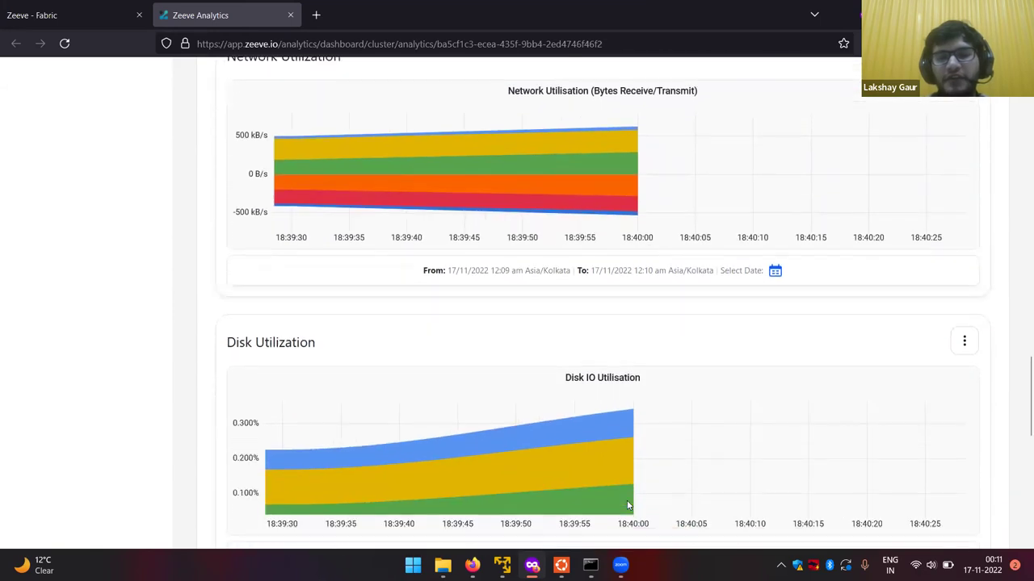
{"action": "scroll", "coordinate": [609, 514], "scroll_direction": "down", "scroll_amount": 2}
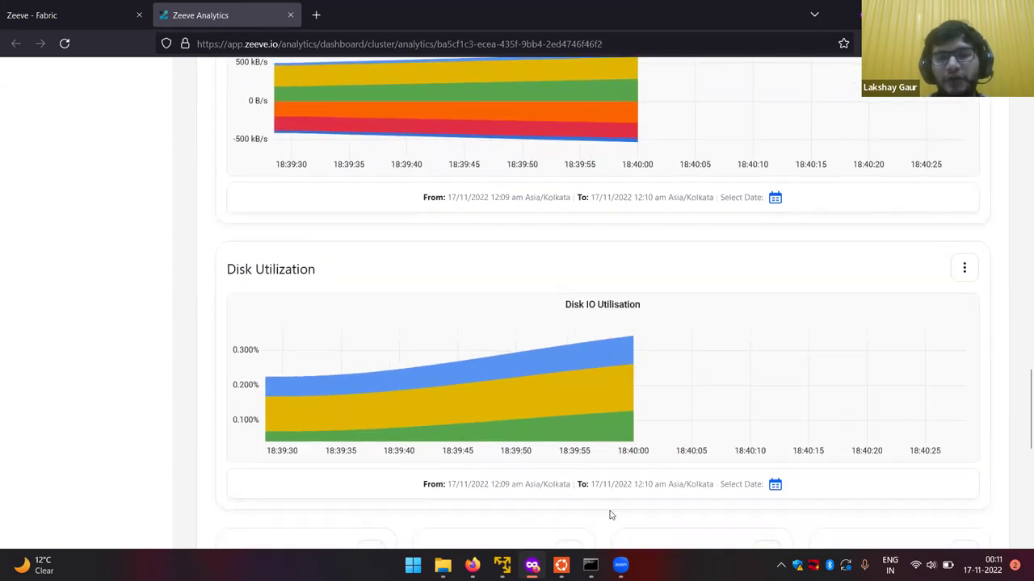
- Check the cluster's node count, running and pending pods, and running and terminated containers
{"action": "scroll", "coordinate": [609, 514], "scroll_direction": "down", "scroll_amount": 2}
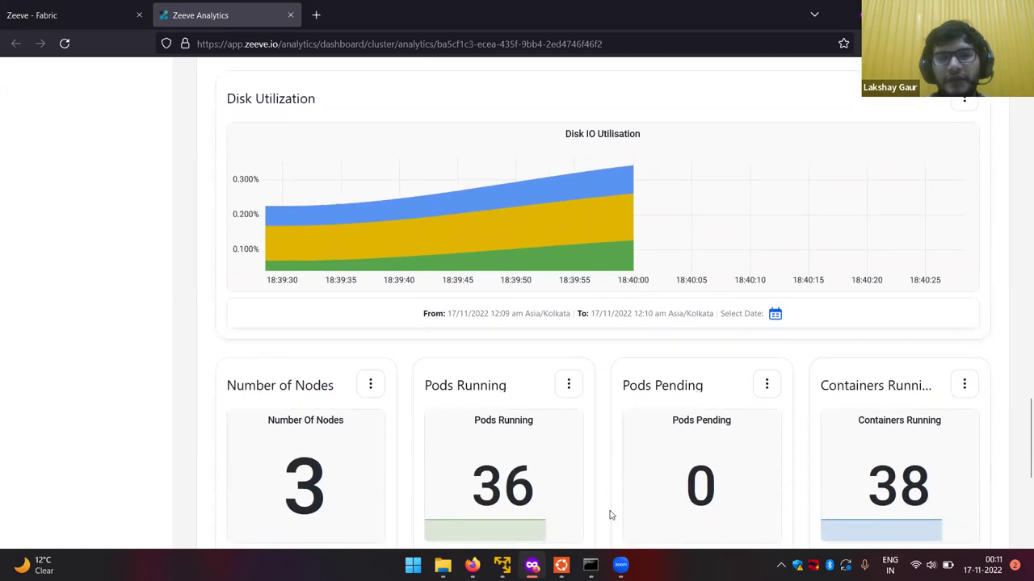
{"action": "scroll", "coordinate": [594, 455], "scroll_direction": "down", "scroll_amount": 1}
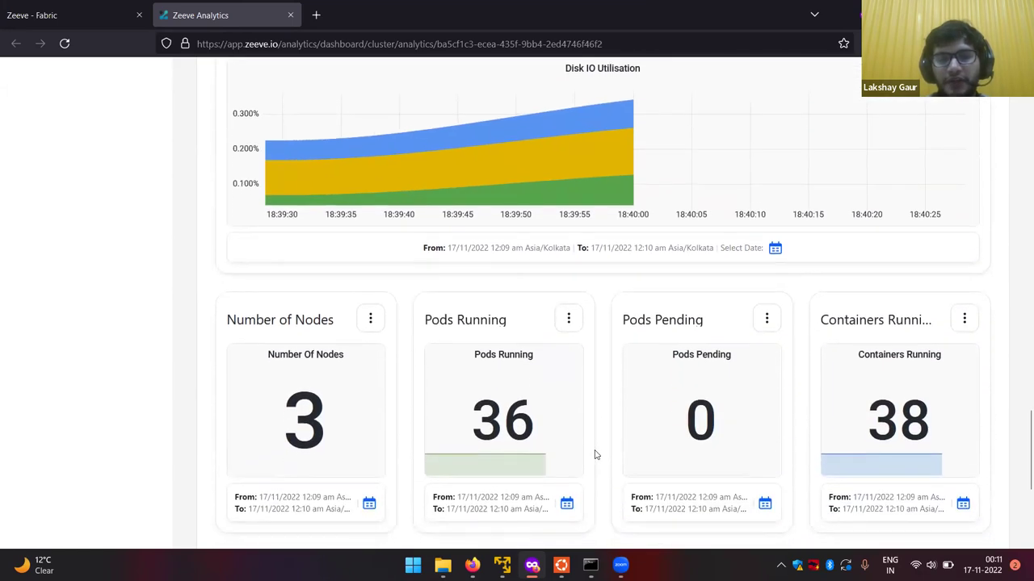
{"action": "scroll", "coordinate": [594, 455], "scroll_direction": "down", "scroll_amount": 2}
{"action": "scroll", "coordinate": [594, 454], "scroll_direction": "down", "scroll_amount": 2}
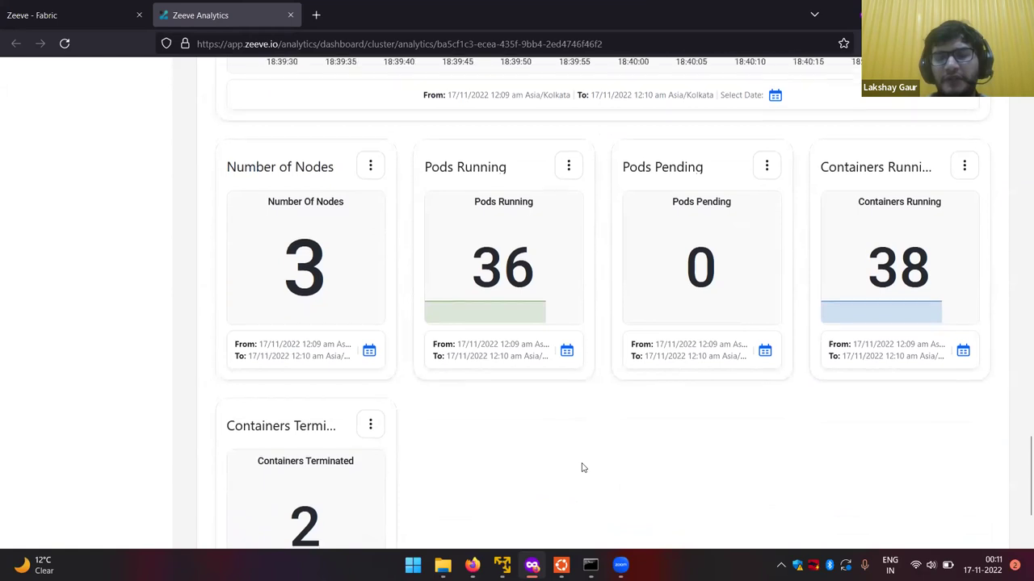
{"action": "scroll", "coordinate": [589, 449], "scroll_direction": "down", "scroll_amount": 1}
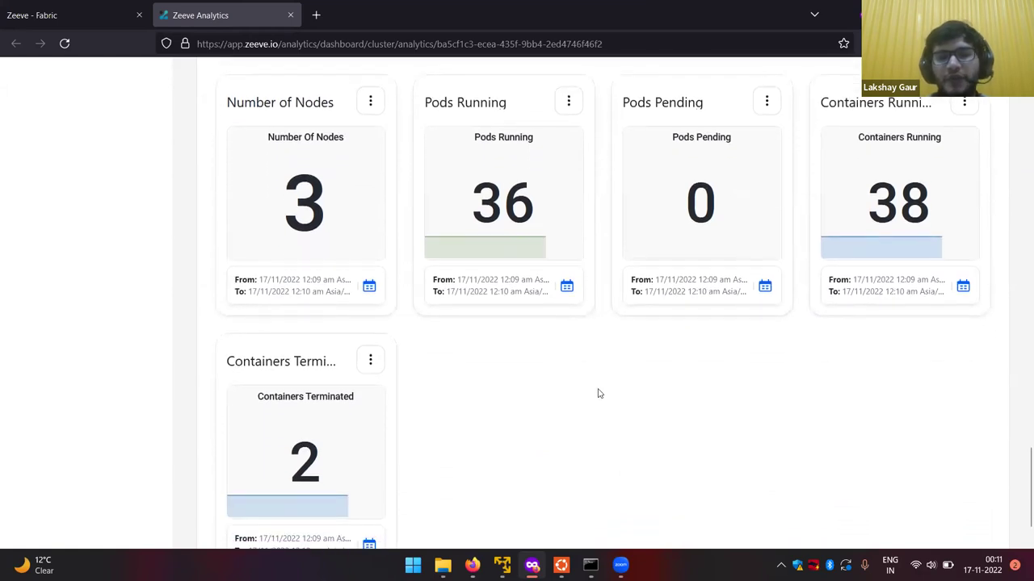
- Open the HLF Peer analytics dashboard from the cluster analytics page and bring its metric panels into view
{"action": "scroll", "coordinate": [598, 394], "scroll_direction": "up", "scroll_amount": 10}
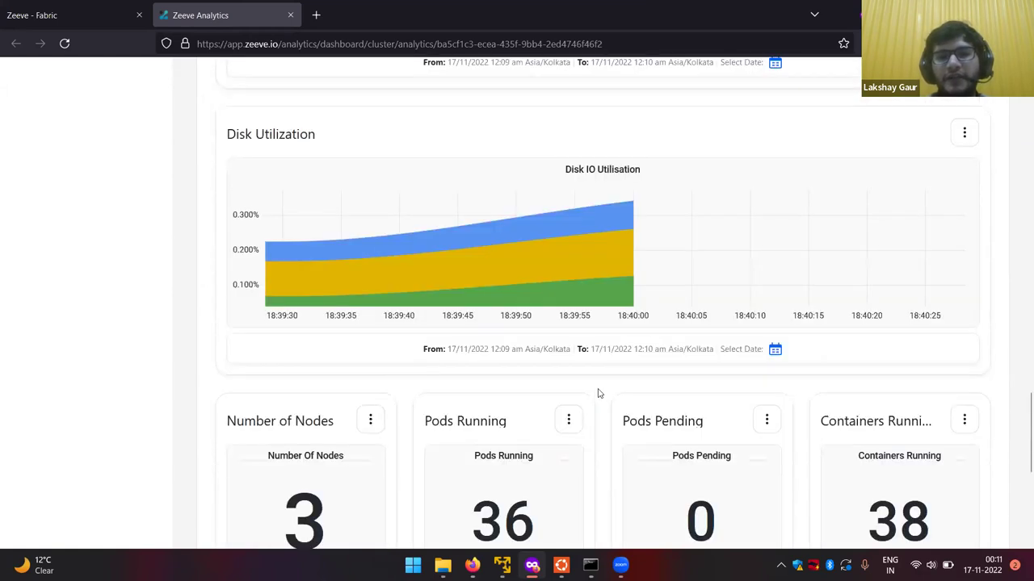
{"action": "scroll", "coordinate": [598, 394], "scroll_direction": "up", "scroll_amount": 15}
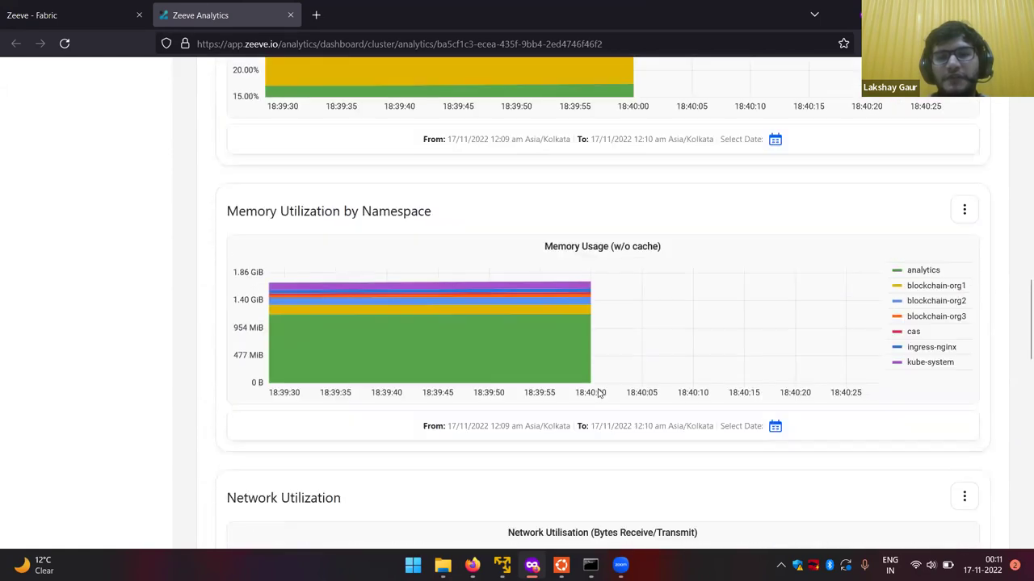
{"action": "scroll", "coordinate": [597, 393], "scroll_direction": "up", "scroll_amount": 10}
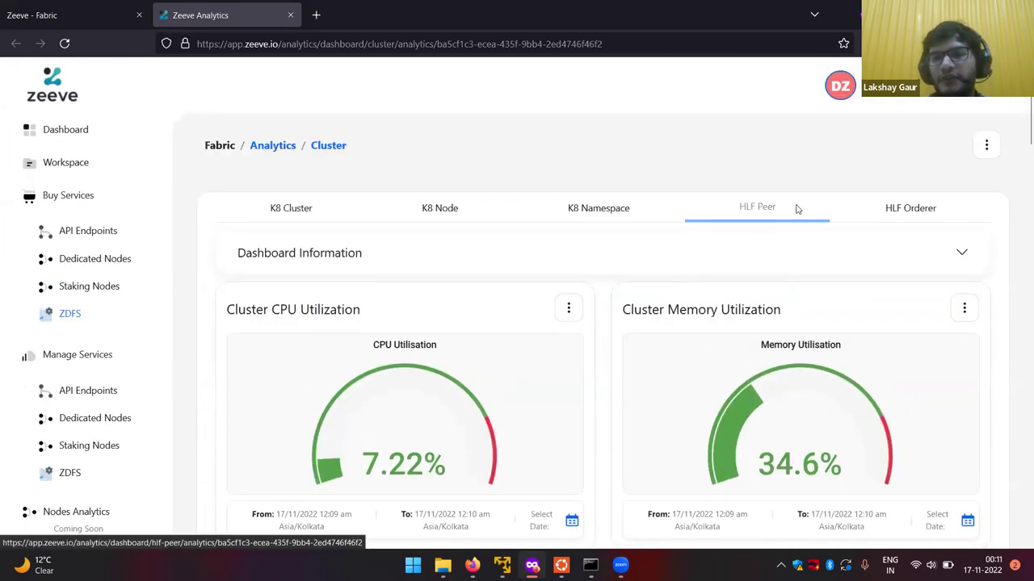
{"action": "left_click", "coordinate": [764, 212]}
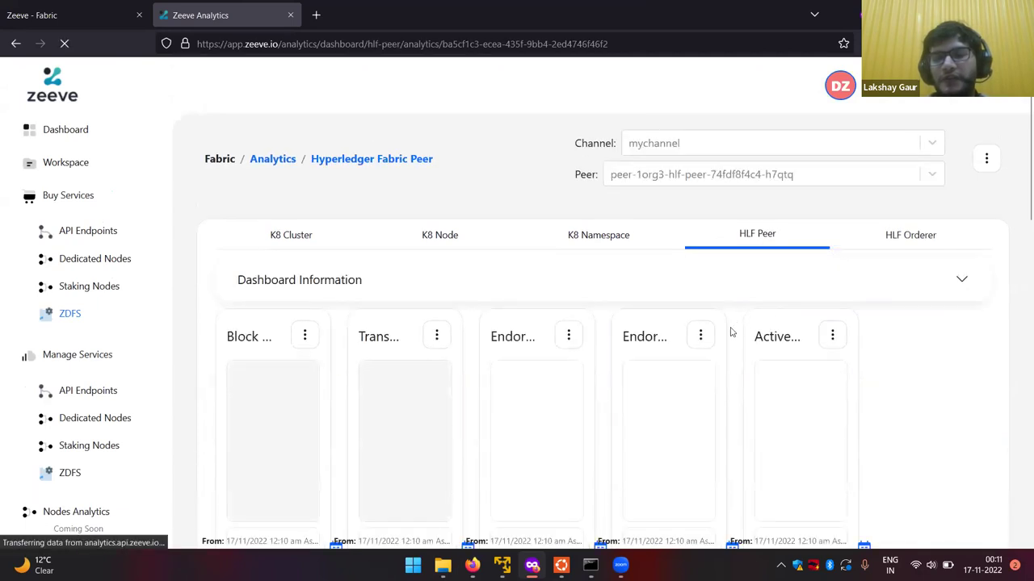
{"action": "scroll", "coordinate": [732, 326], "scroll_direction": "down", "scroll_amount": 1}
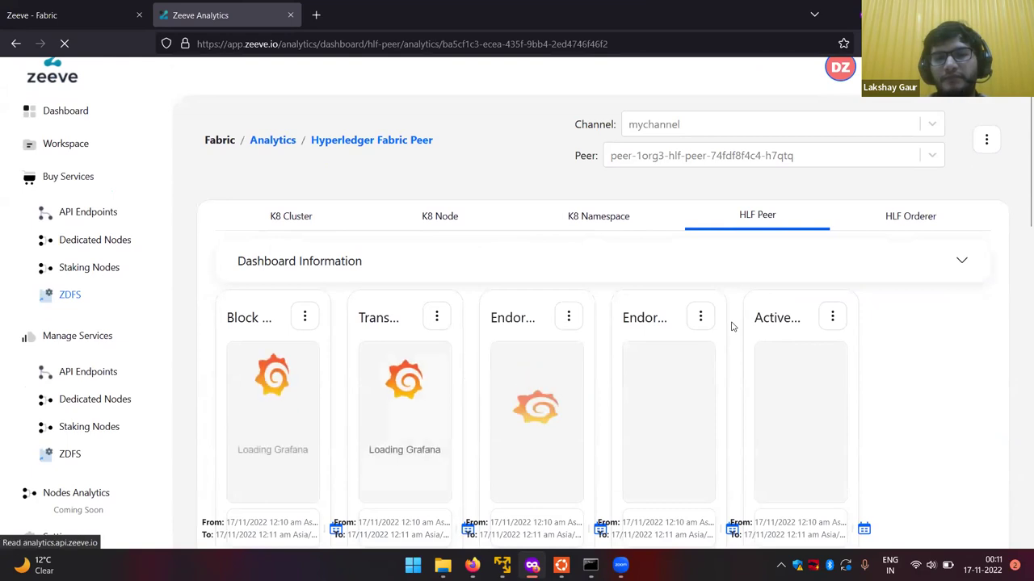
- Set the Ledger Block Processing Time panel's date range to 15/11/2022 12:10 am through 16/11/2022 12:11 am
{"action": "scroll", "coordinate": [732, 327], "scroll_direction": "down", "scroll_amount": 1}
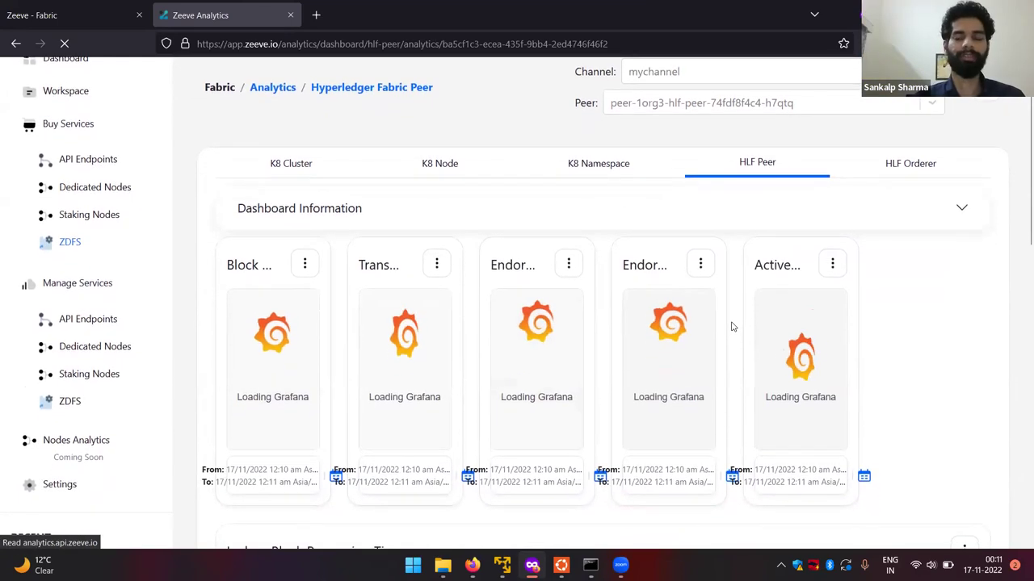
{"action": "scroll", "coordinate": [733, 327], "scroll_direction": "down", "scroll_amount": 1}
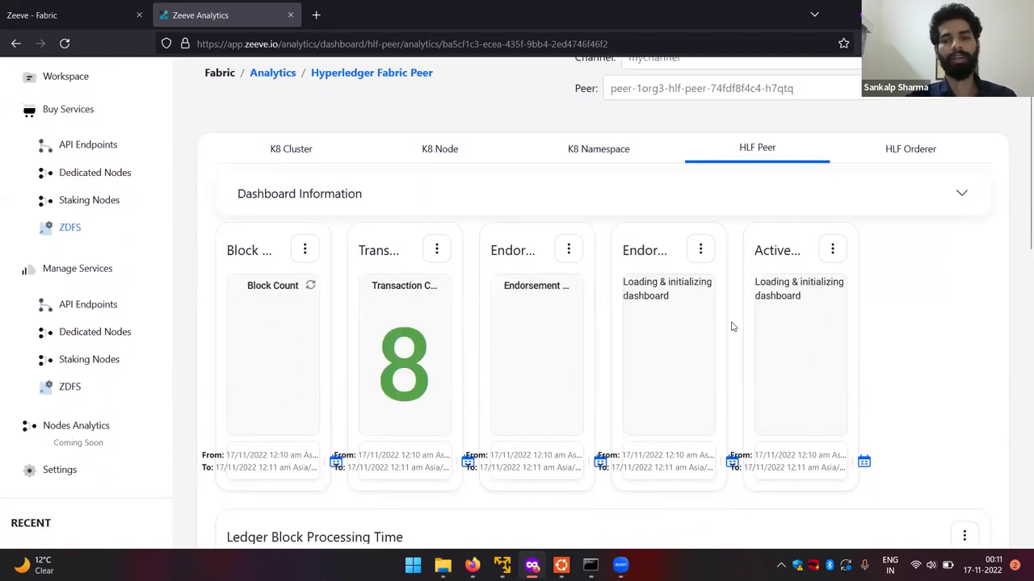
{"action": "scroll", "coordinate": [732, 326], "scroll_direction": "down", "scroll_amount": 1}
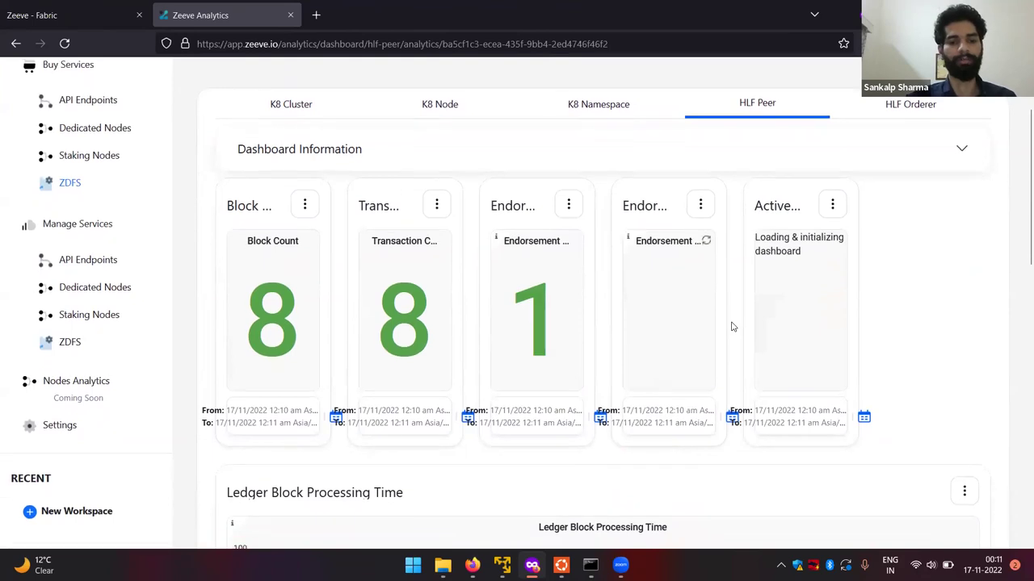
{"action": "scroll", "coordinate": [732, 326], "scroll_direction": "down", "scroll_amount": 4}
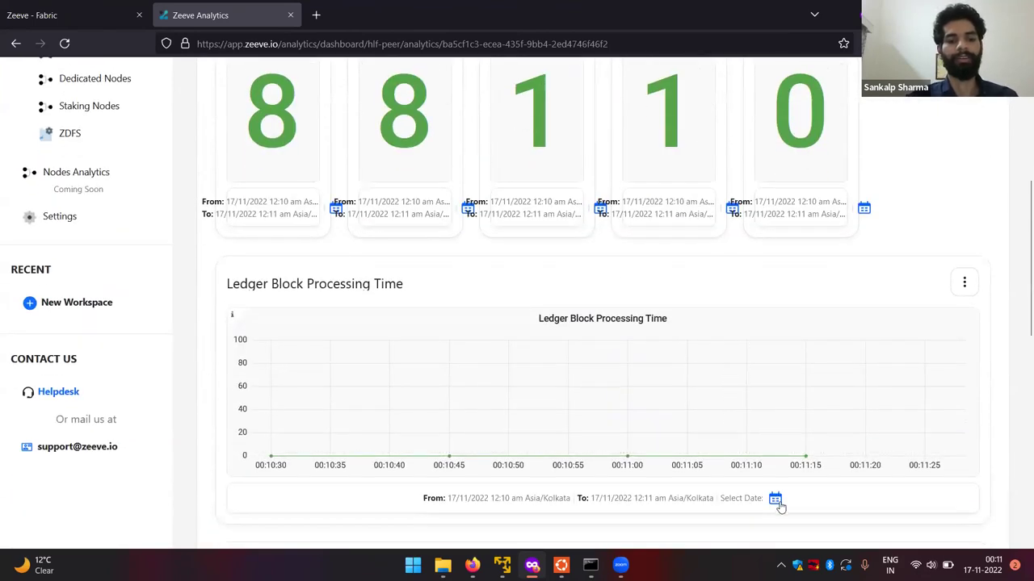
{"action": "left_click", "coordinate": [775, 500]}
{"action": "scroll", "coordinate": [787, 476], "scroll_direction": "down", "scroll_amount": 3}
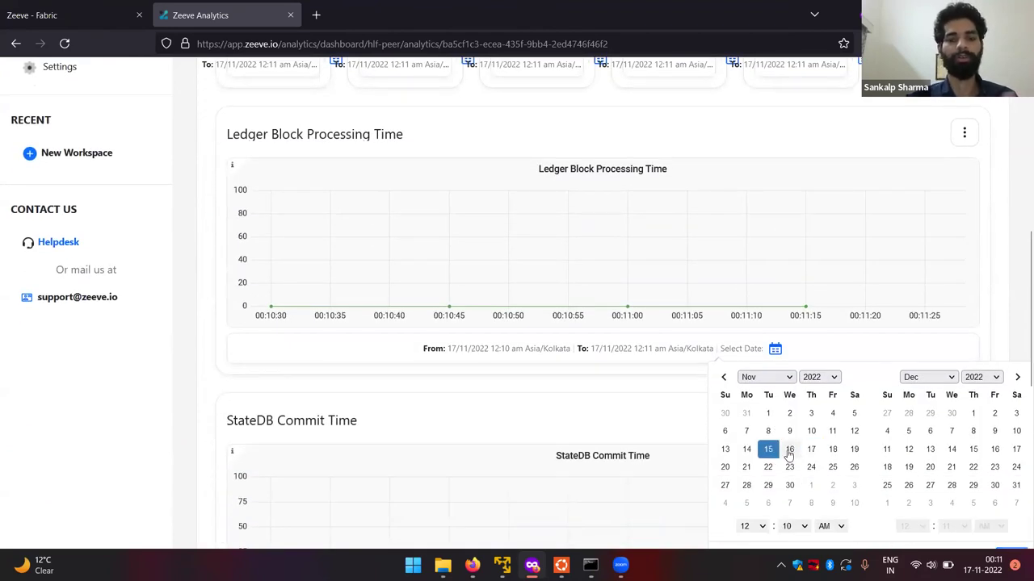
{"action": "left_click", "coordinate": [789, 451]}
{"action": "scroll", "coordinate": [694, 464], "scroll_direction": "down", "scroll_amount": 1}
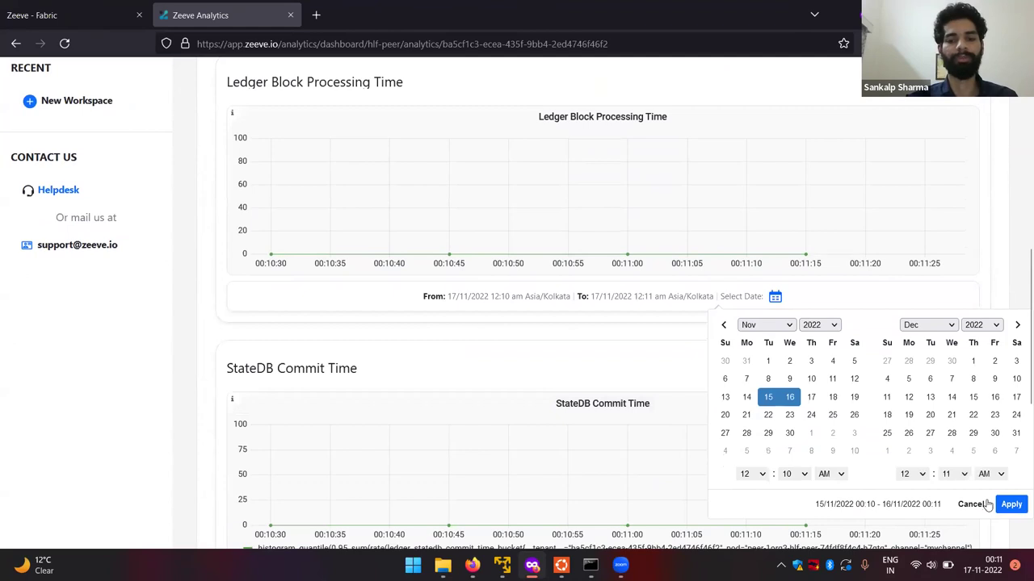
{"action": "left_click", "coordinate": [1010, 504]}
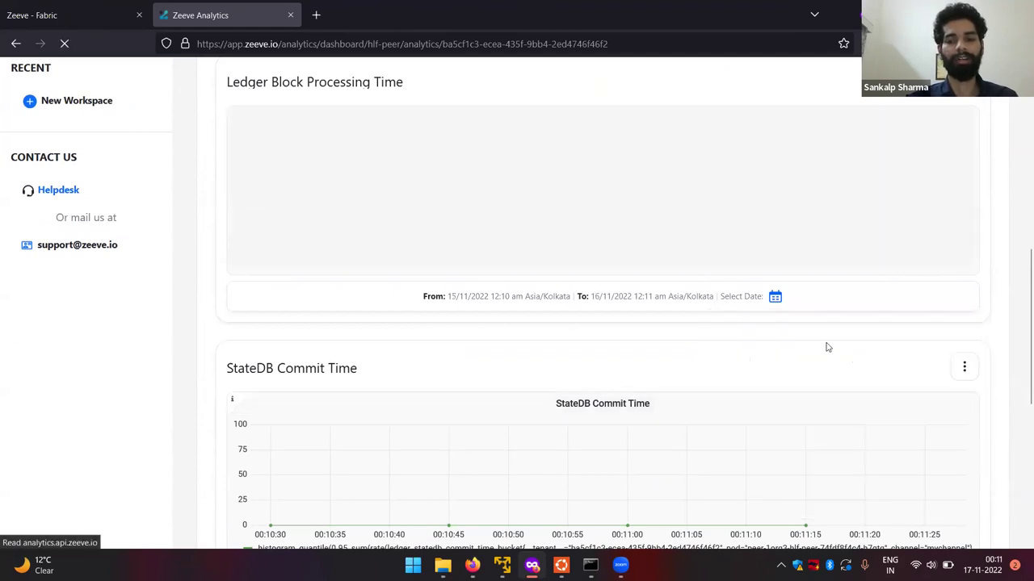
{"action": "scroll", "coordinate": [845, 323], "scroll_direction": "up", "scroll_amount": 2}
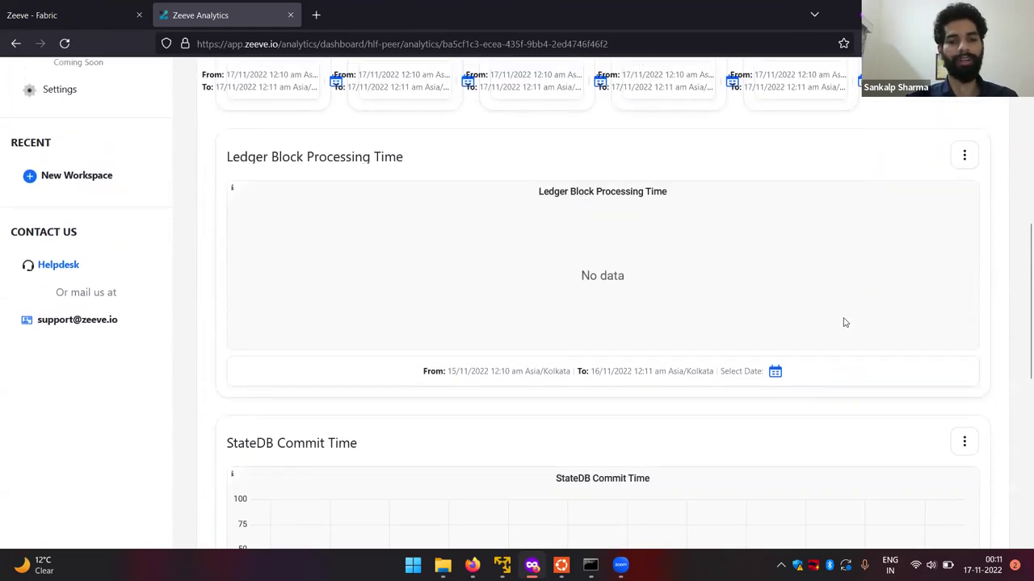
{"action": "scroll", "coordinate": [808, 382], "scroll_direction": "down", "scroll_amount": 1}
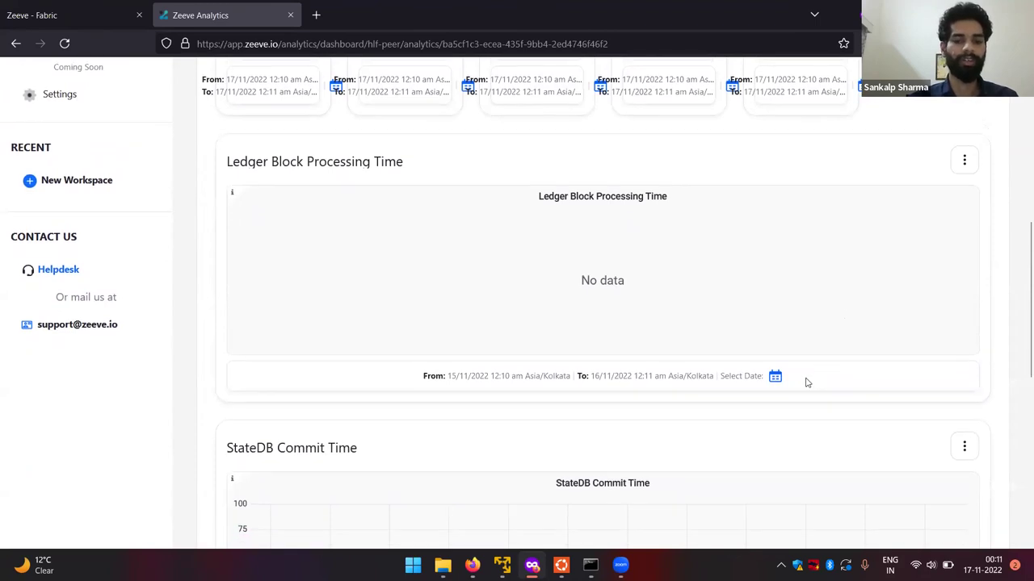
{"action": "left_click", "coordinate": [774, 378]}
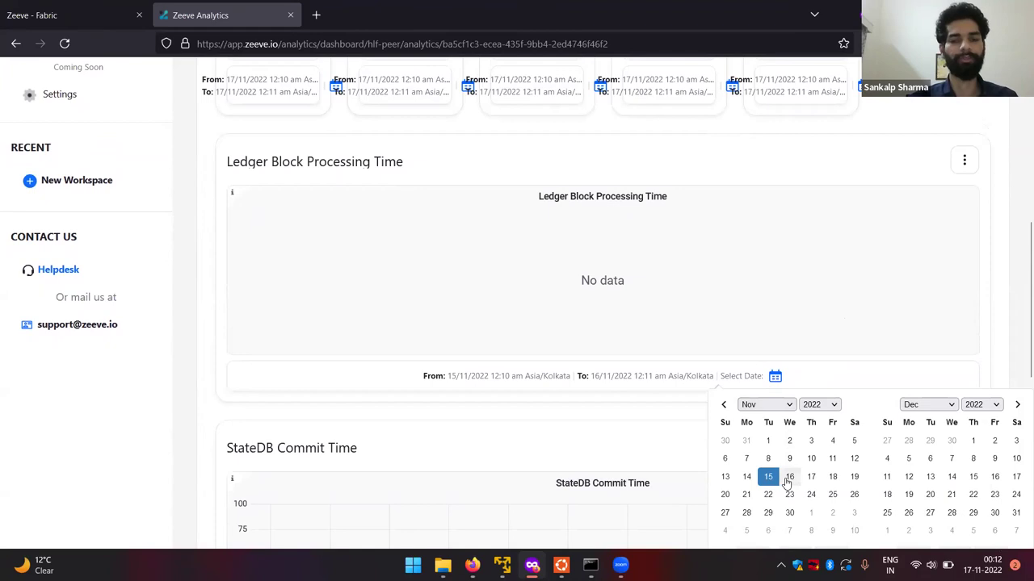
{"action": "scroll", "coordinate": [700, 462], "scroll_direction": "down", "scroll_amount": 1}
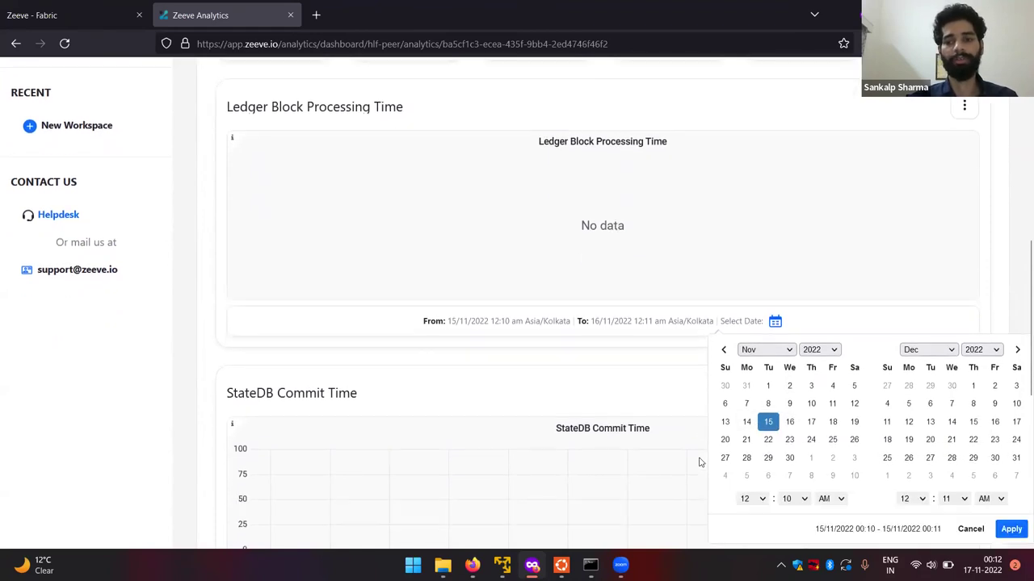
{"action": "left_click", "coordinate": [700, 387]}
- Look over the StateDB Commit Time chart and the panels below it, and open the list of peers for mychannel
{"action": "scroll", "coordinate": [698, 385], "scroll_direction": "down", "scroll_amount": 1}
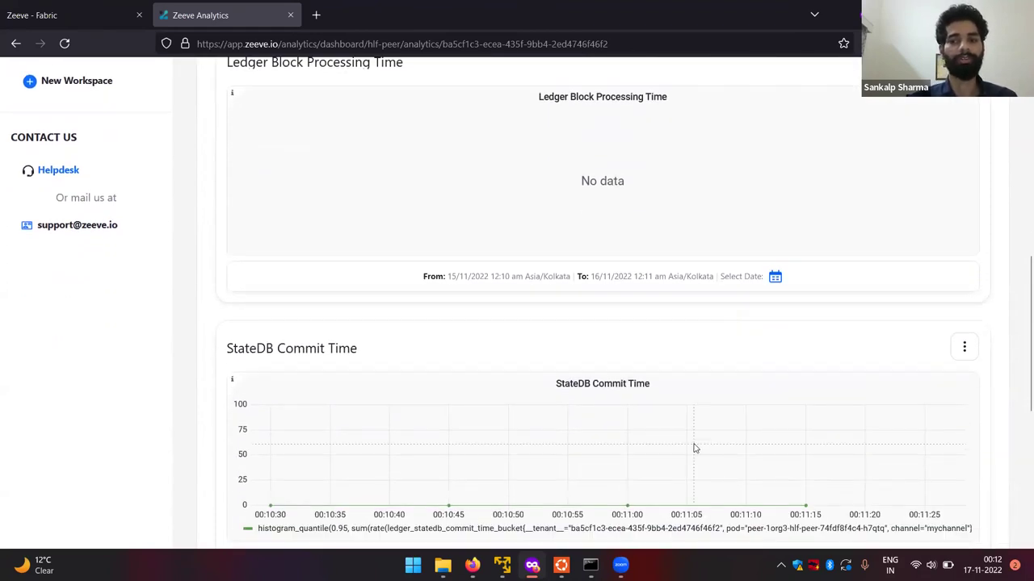
{"action": "scroll", "coordinate": [695, 448], "scroll_direction": "down", "scroll_amount": 2}
{"action": "scroll", "coordinate": [694, 448], "scroll_direction": "down", "scroll_amount": 3}
{"action": "scroll", "coordinate": [730, 470], "scroll_direction": "down", "scroll_amount": 3}
{"action": "scroll", "coordinate": [732, 474], "scroll_direction": "up", "scroll_amount": 10}
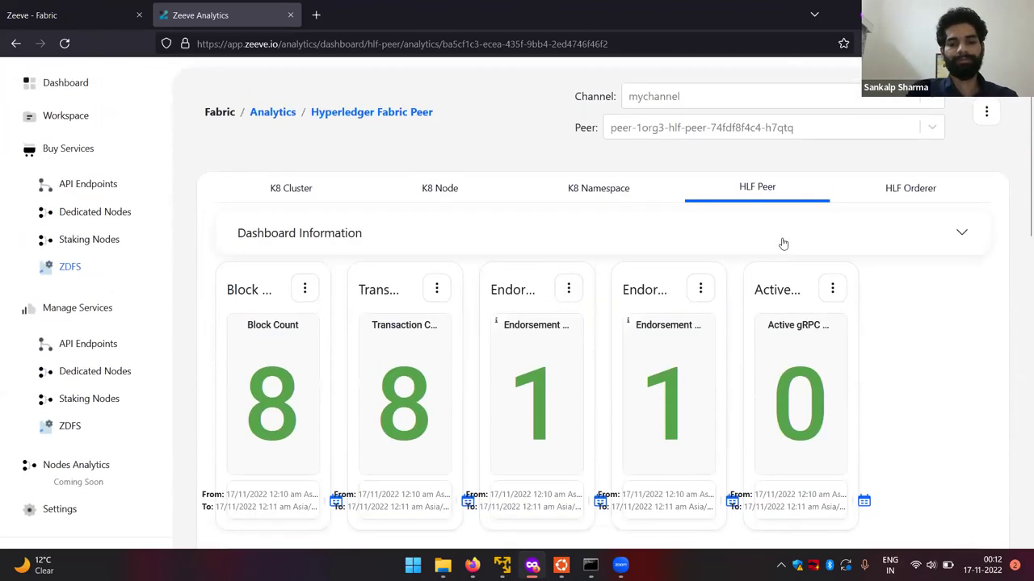
{"action": "left_click", "coordinate": [788, 176]}
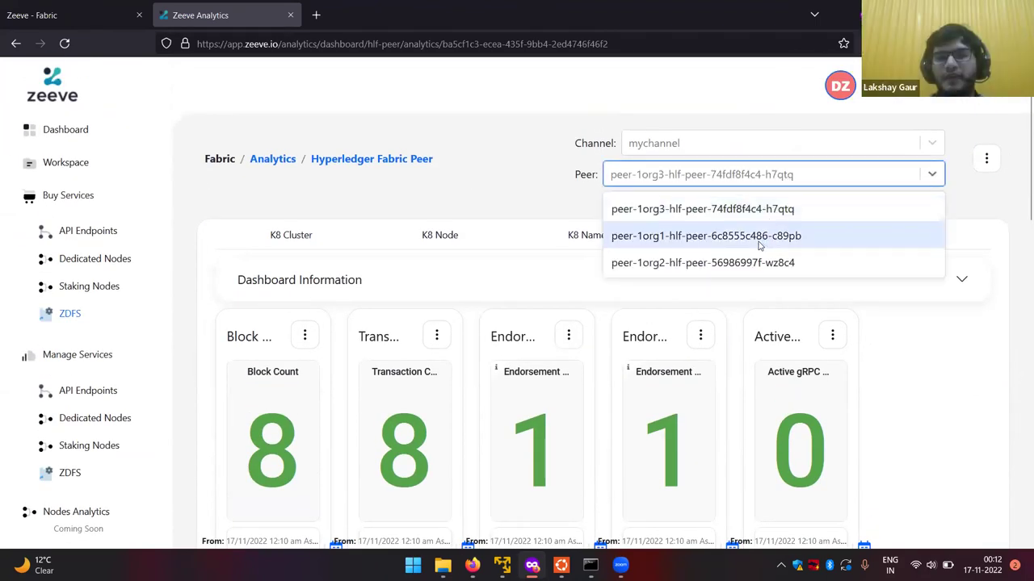